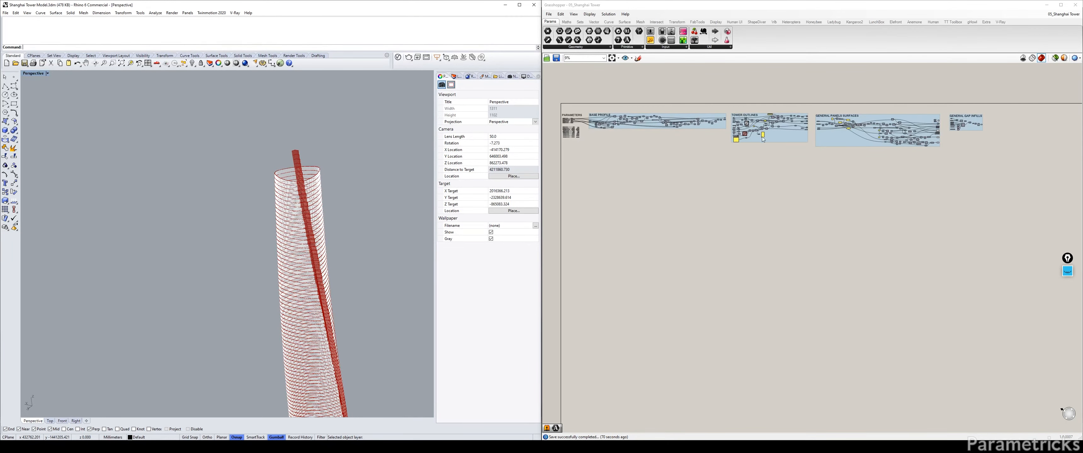
Examine the top of the tower and the General Gap Infills group at the end of the definition
right_click_drag(990, 126, 690, 147)
scroll(690, 147, "up", 2)
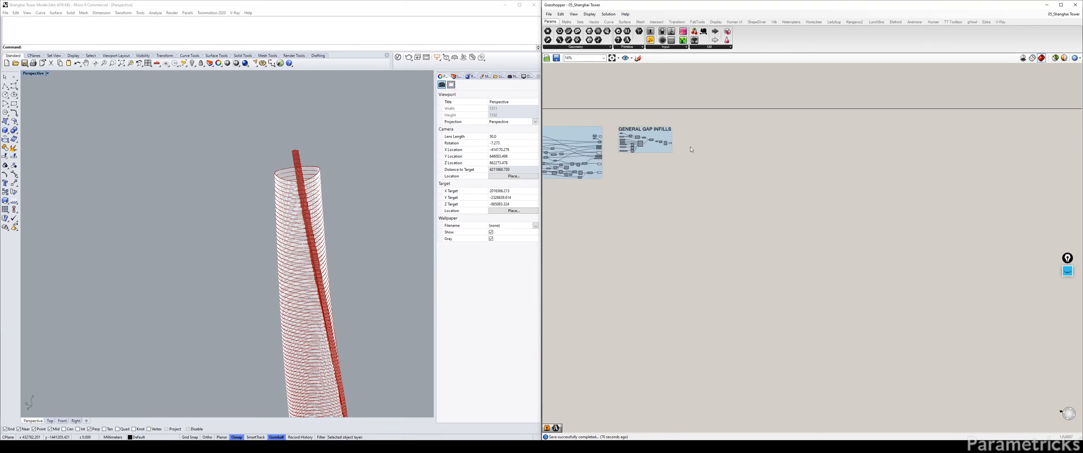
scroll(690, 147, "up", 2)
left_click(306, 184)
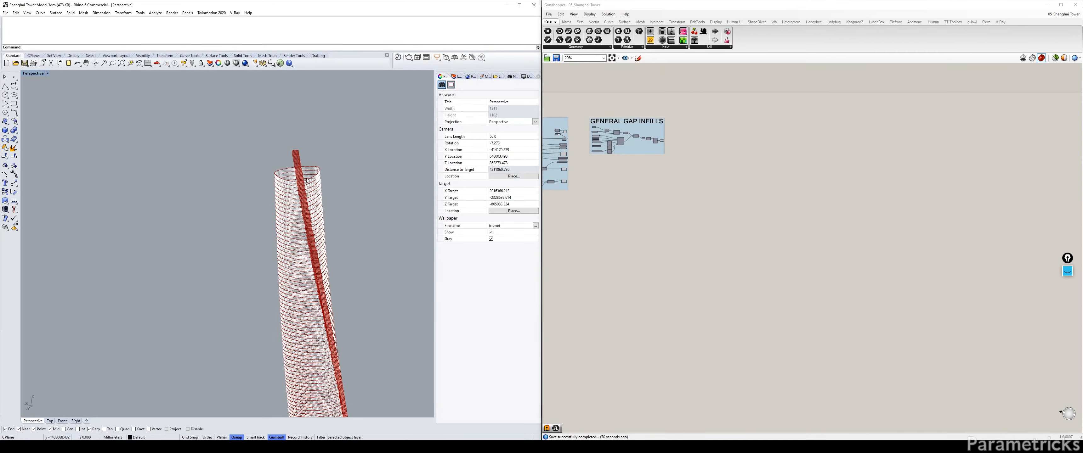
scroll(306, 177, "up", 2)
scroll(304, 179, "down", 4)
scroll(306, 182, "up", 3)
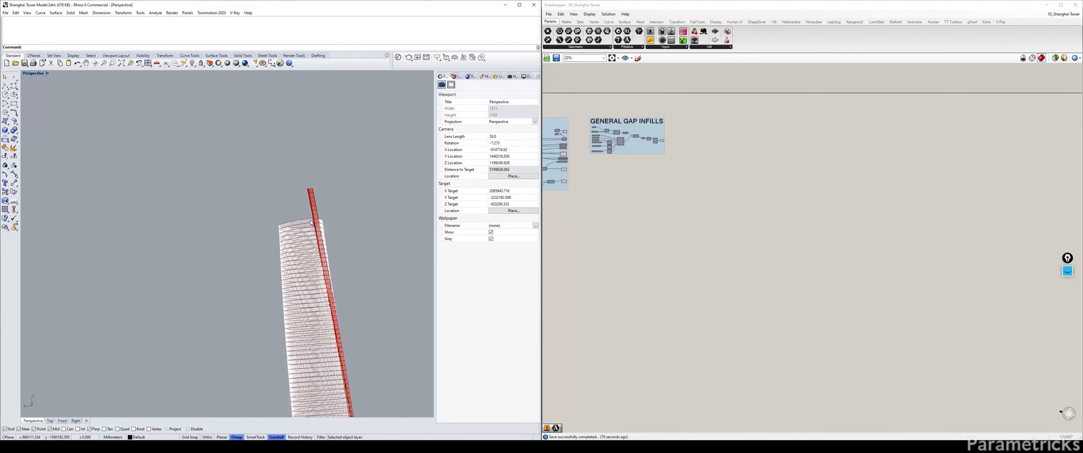
Sketch a freehand pink annotation curve around the tower's top to outline the crown's rising and falling edge
left_click(1067, 271)
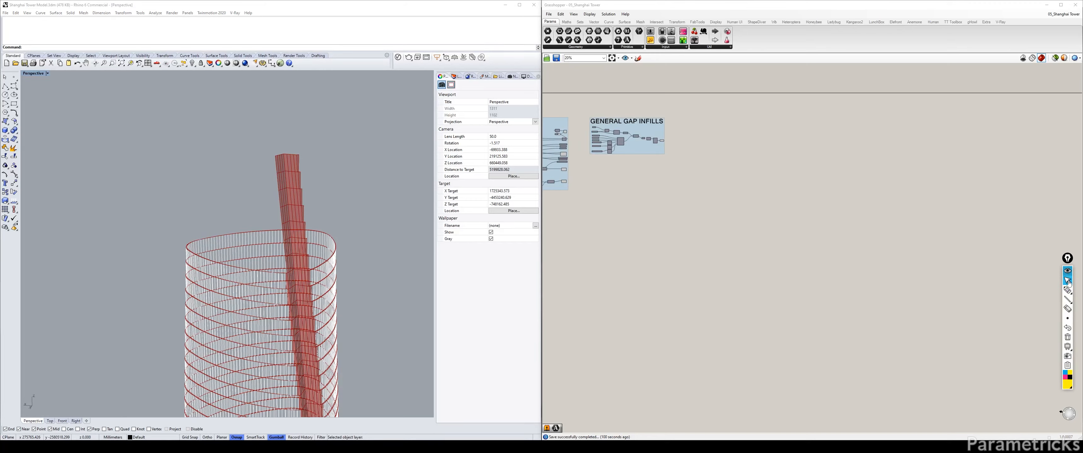
left_click(1064, 377)
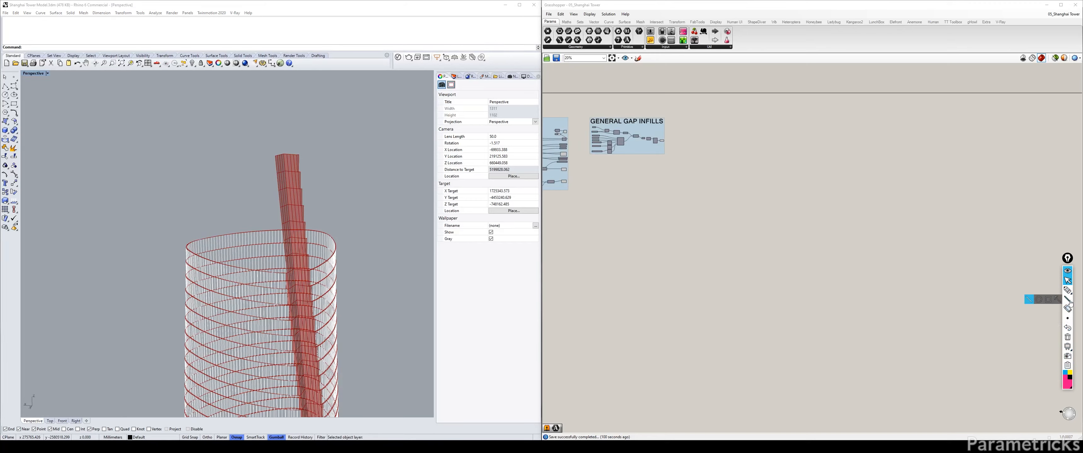
left_click(1042, 287)
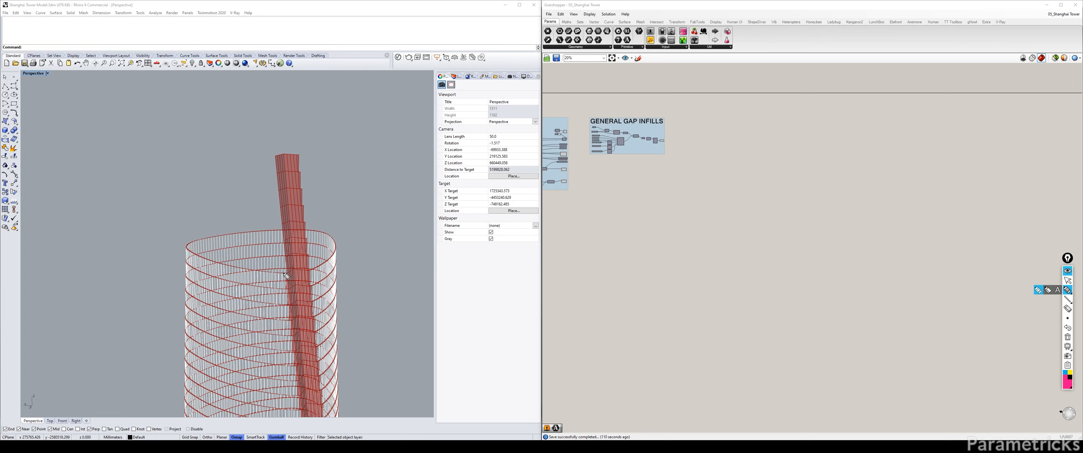
mouse_move(287, 274)
left_mouse_down()
mouse_move(215, 246)
mouse_move(204, 210)
mouse_move(247, 195)
mouse_move(334, 190)
mouse_move(316, 196)
mouse_move(297, 156)
left_mouse_up()
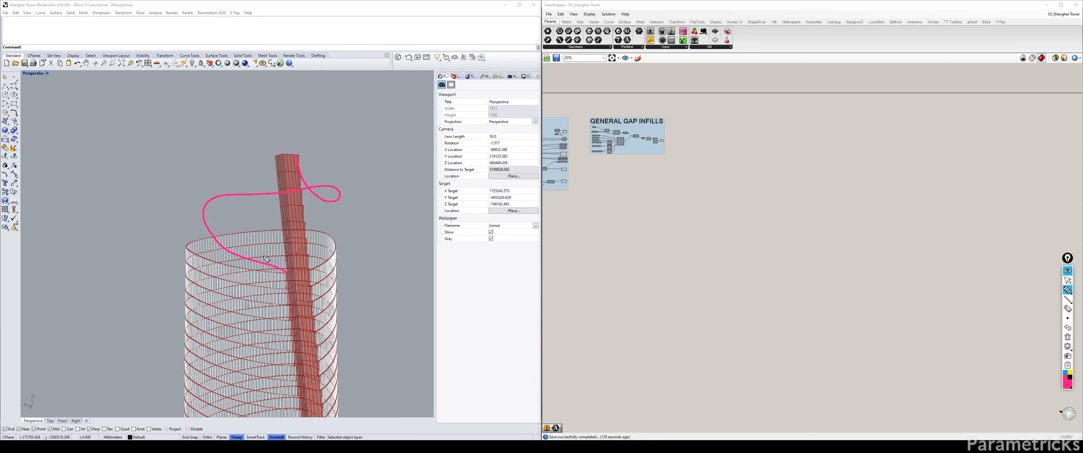
Add short pink annotation strokes linking the sketched crown outline down to the tower's upper rim
mouse_move(256, 261)
left_mouse_down()
mouse_move(203, 260)
mouse_move(197, 213)
mouse_move(198, 241)
left_mouse_up()
left_click_drag(203, 206, 189, 251)
mouse_move(200, 227)
left_mouse_down()
mouse_move(207, 258)
mouse_move(254, 269)
left_mouse_up()
left_click_drag(266, 262, 271, 276)
left_click_drag(275, 271, 278, 277)
left_click_drag(282, 278, 285, 278)
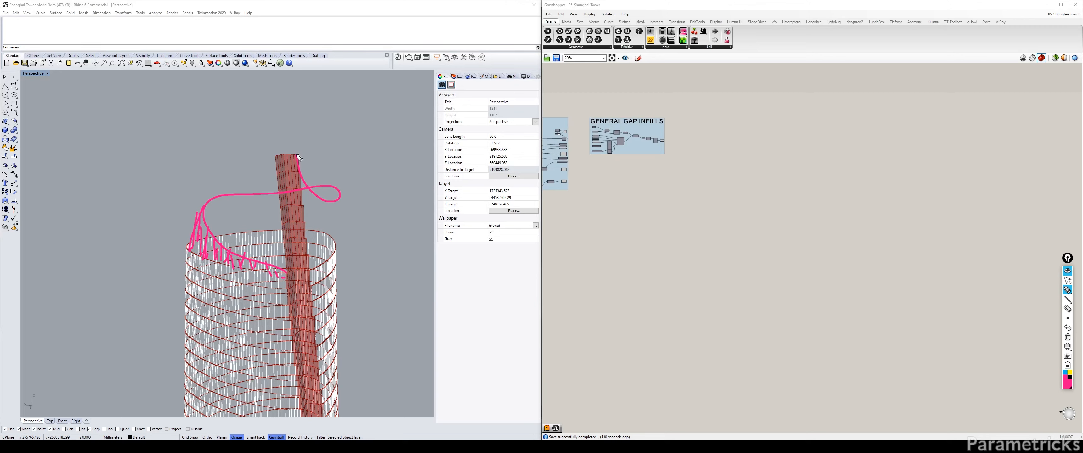
left_click_drag(298, 157, 310, 248)
mouse_move(308, 193)
left_mouse_down()
mouse_move(316, 258)
mouse_move(325, 252)
left_mouse_up()
left_click_drag(329, 204, 339, 248)
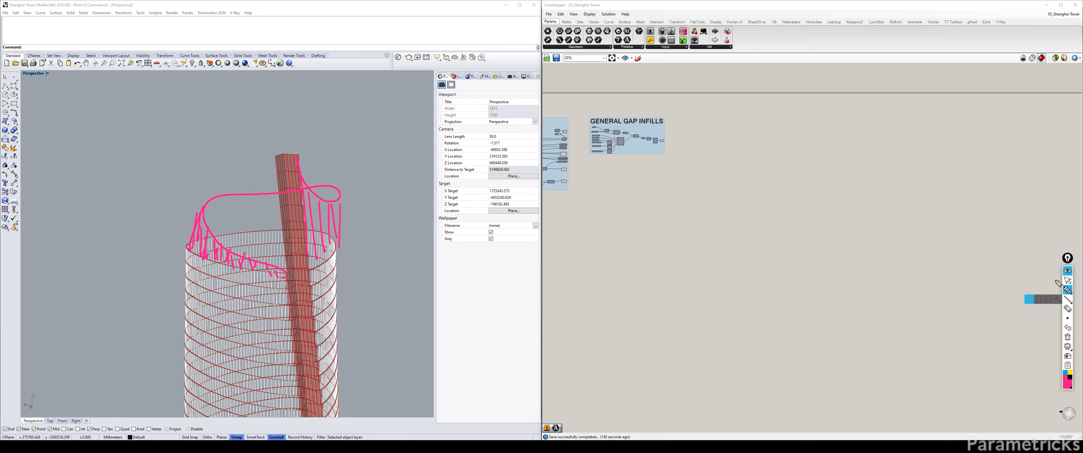
Clear all pink annotations from the screen and leave the annotation mode
left_click(1067, 308)
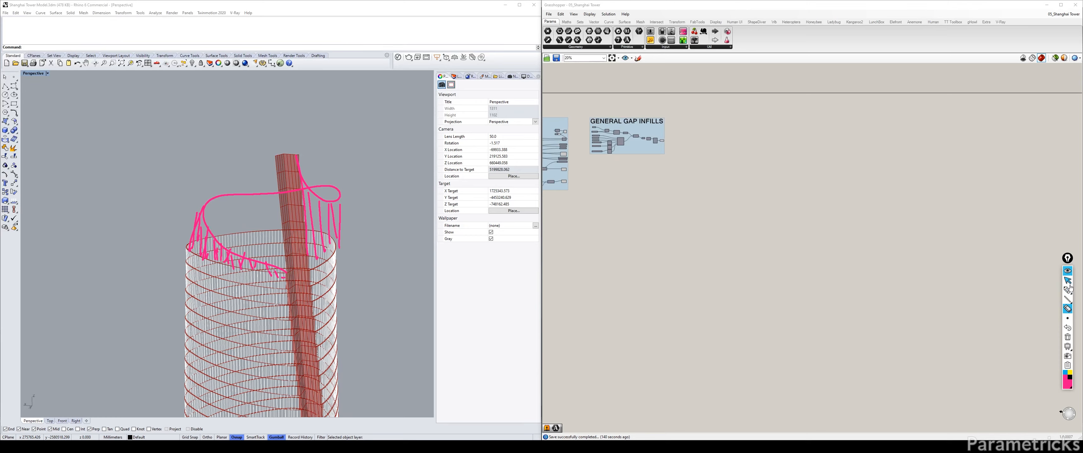
left_click(1070, 338)
left_click(1068, 279)
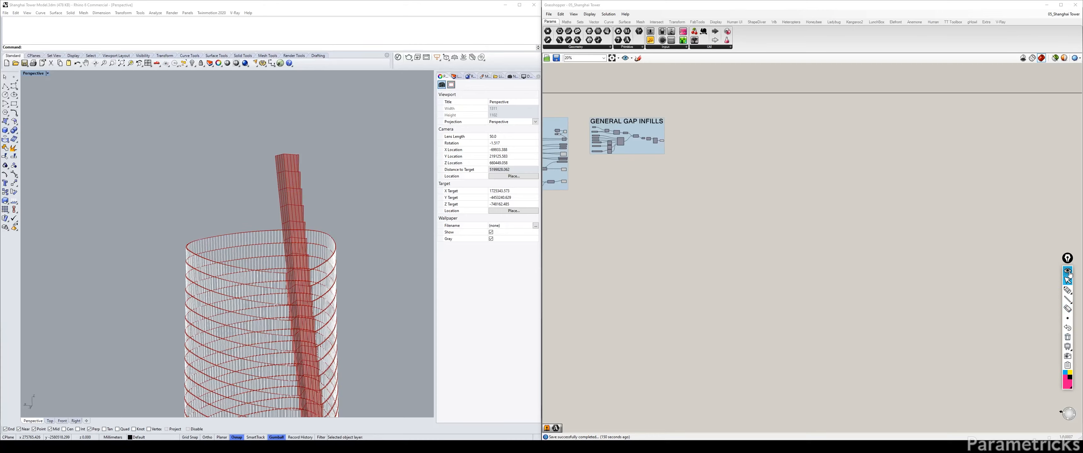
left_click(1068, 271)
scroll(344, 260, "down", 5)
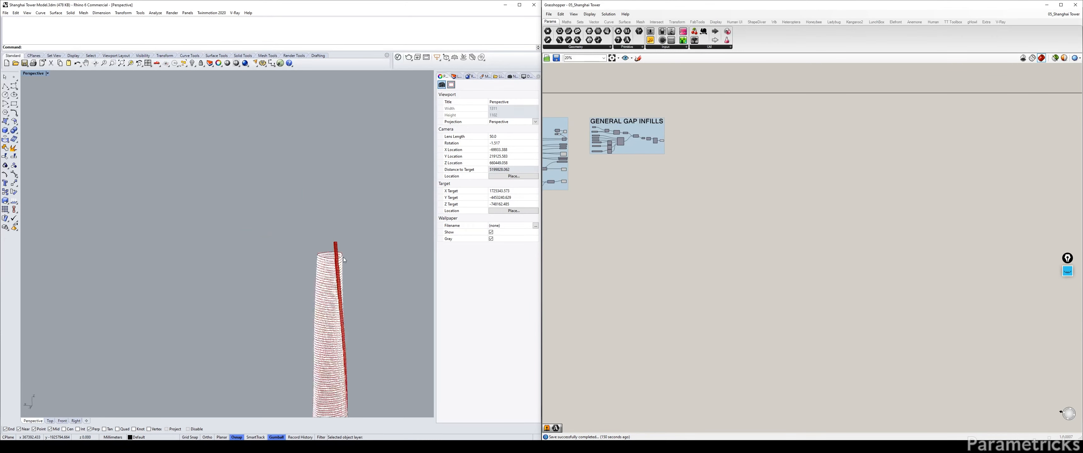
scroll(344, 258, "up", 4)
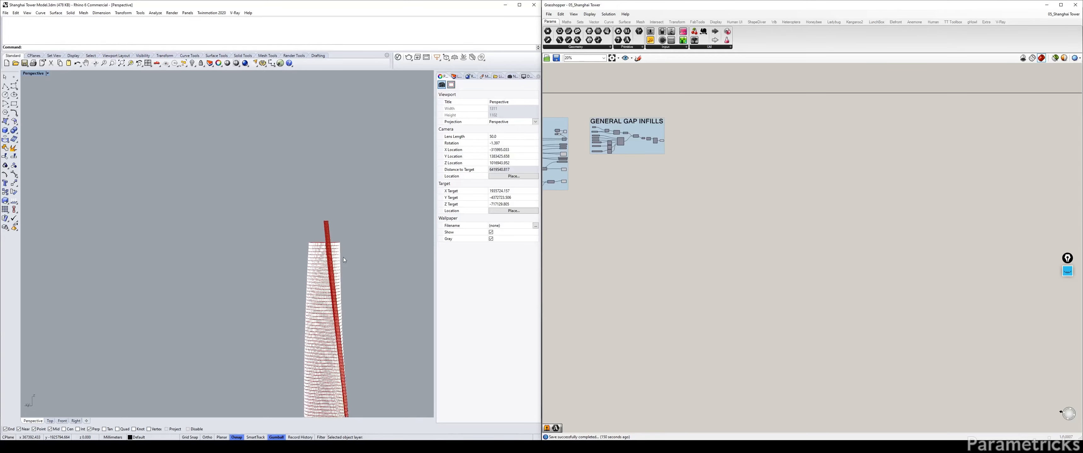
scroll(343, 257, "up", 5)
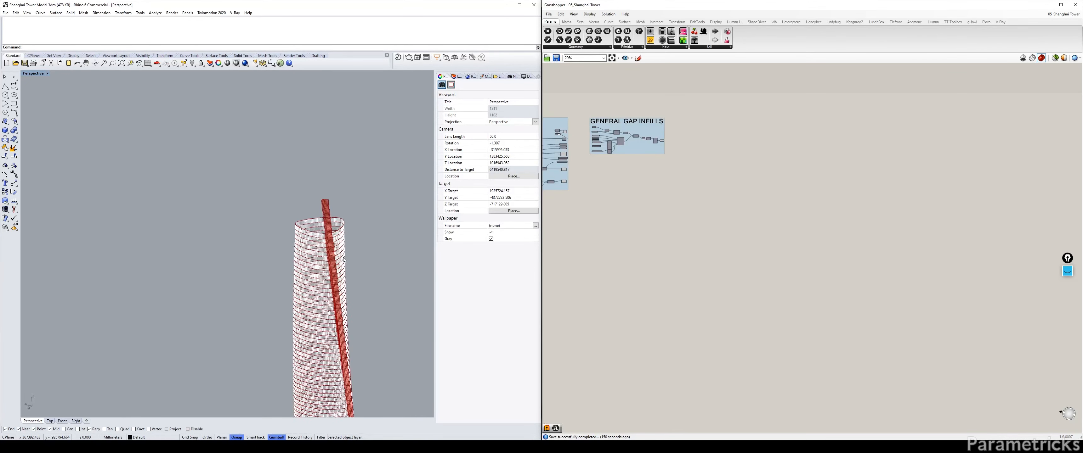
scroll(306, 211, "down", 2)
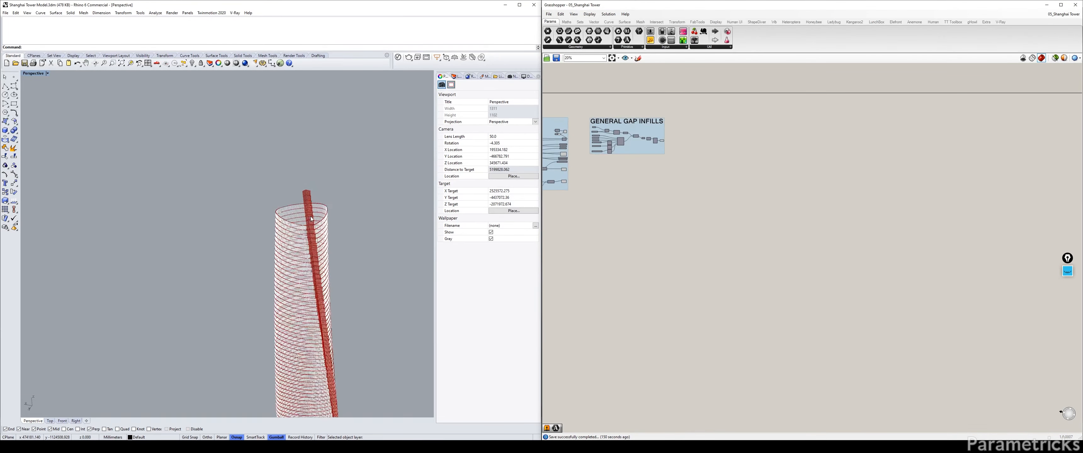
Add a Geometry parameter beside the General Panels Surfaces group and connect the group's lowest Loft output to it
right_click_drag(647, 196, 751, 186)
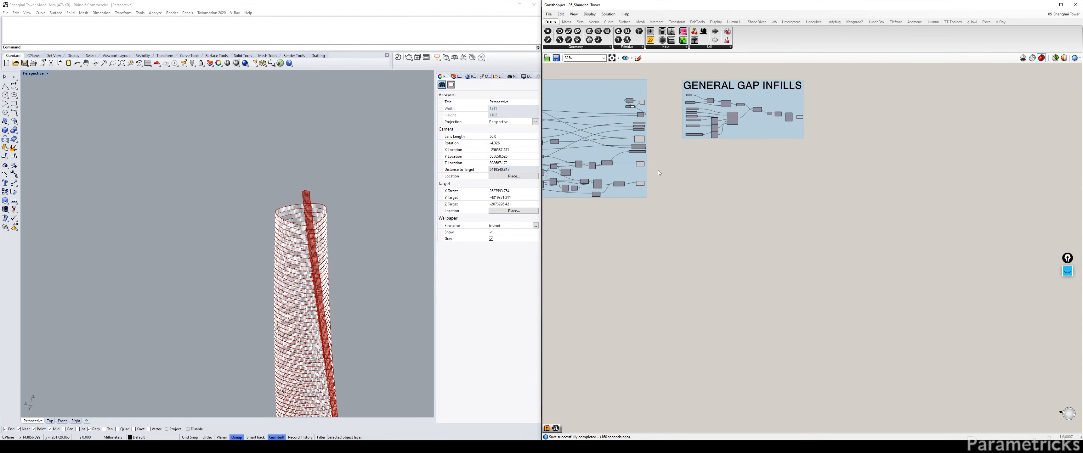
scroll(661, 170, "up", 5)
left_click(622, 144)
left_click(621, 206)
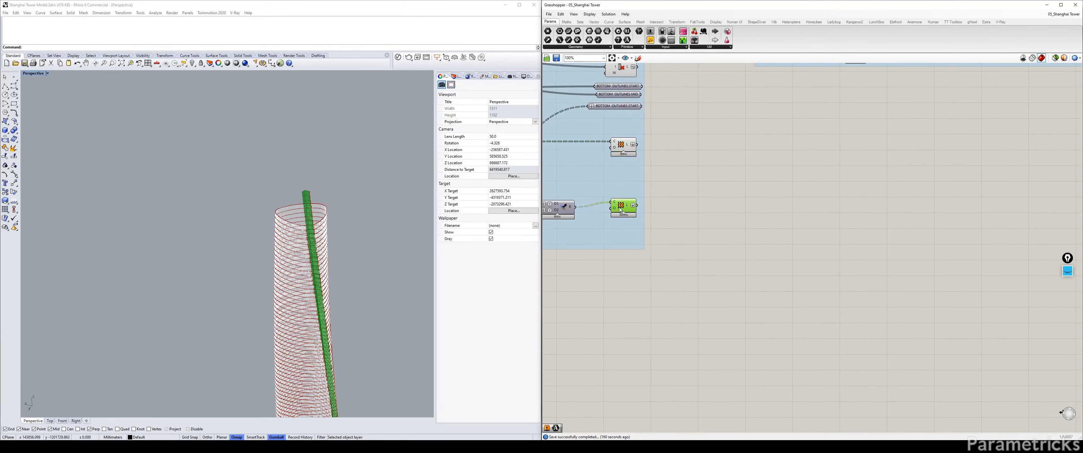
double_click(710, 196)
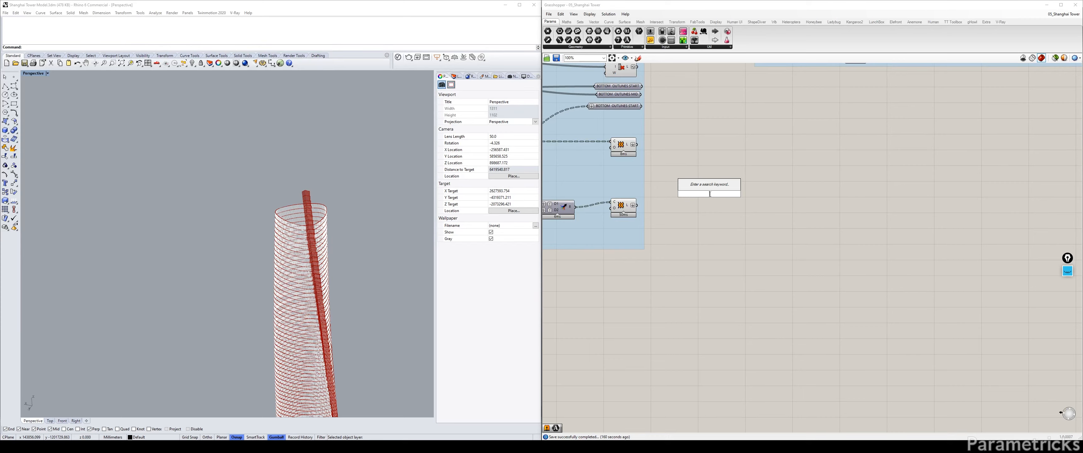
type("curve")
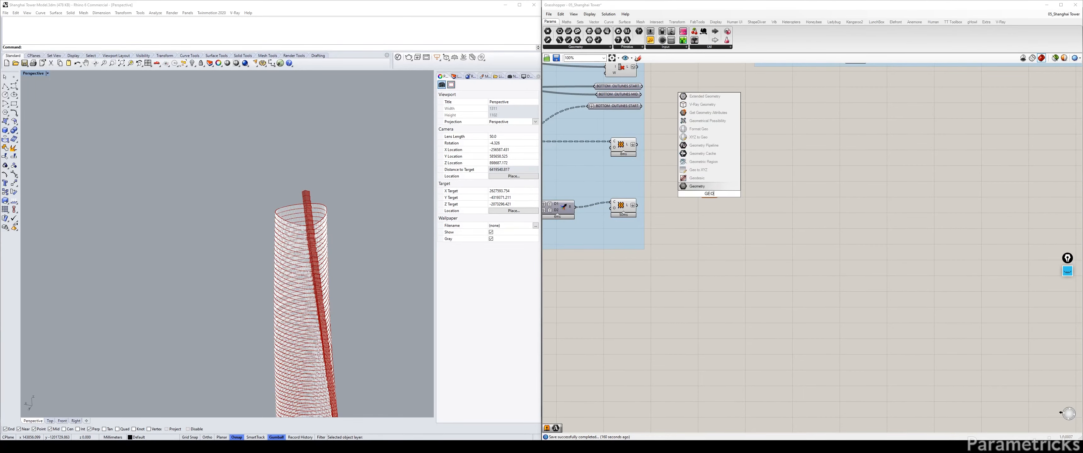
key("Return")
left_click_drag(637, 205, 700, 194)
Space out the lowest Loft component and its connected Geometry parameter, and turn off the Loft's preview
scroll(727, 194, "down", 2)
scroll(681, 198, "up", 2)
left_click(718, 210)
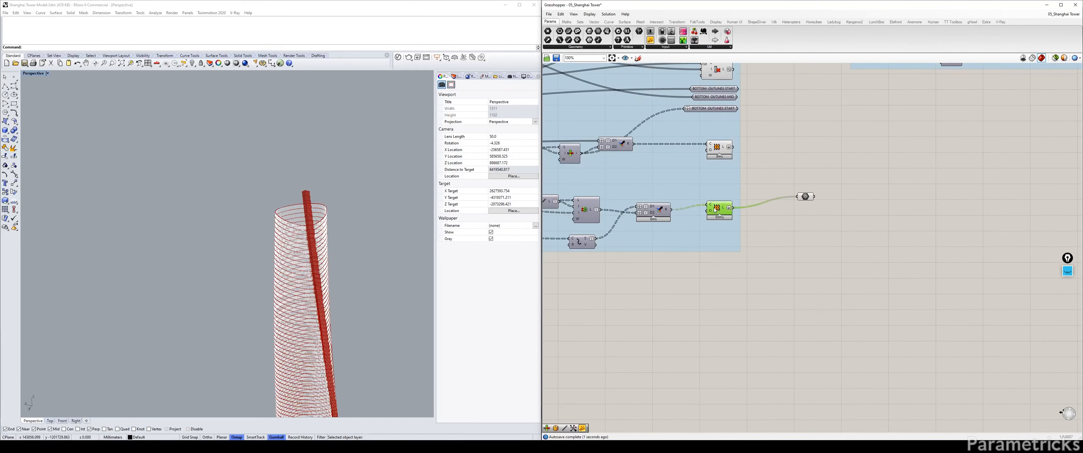
scroll(672, 212, "up", 2)
left_click(666, 215)
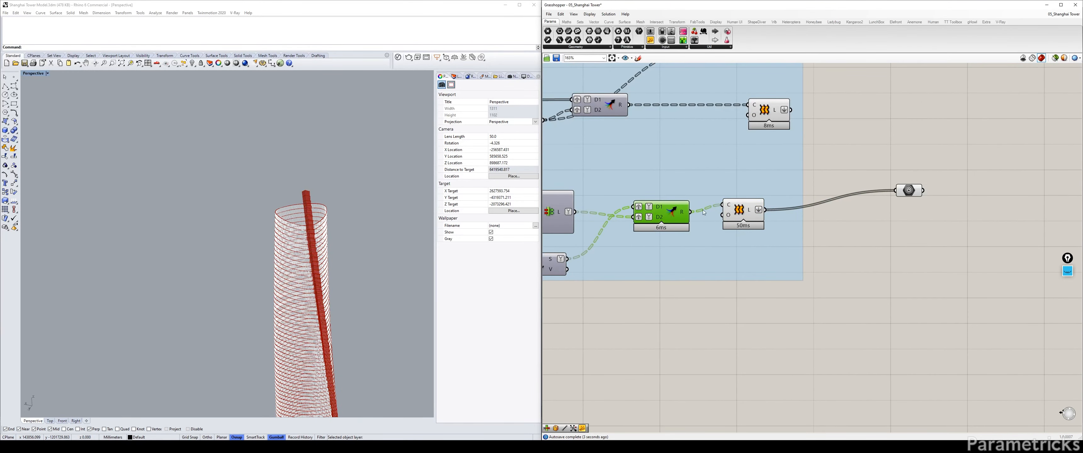
left_click_drag(911, 194, 901, 197)
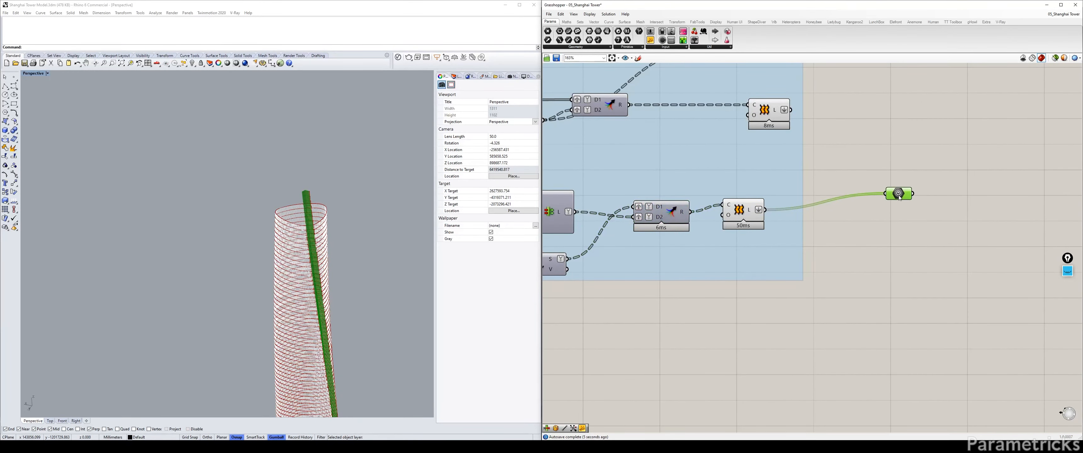
middle_click(887, 193)
left_click(918, 210)
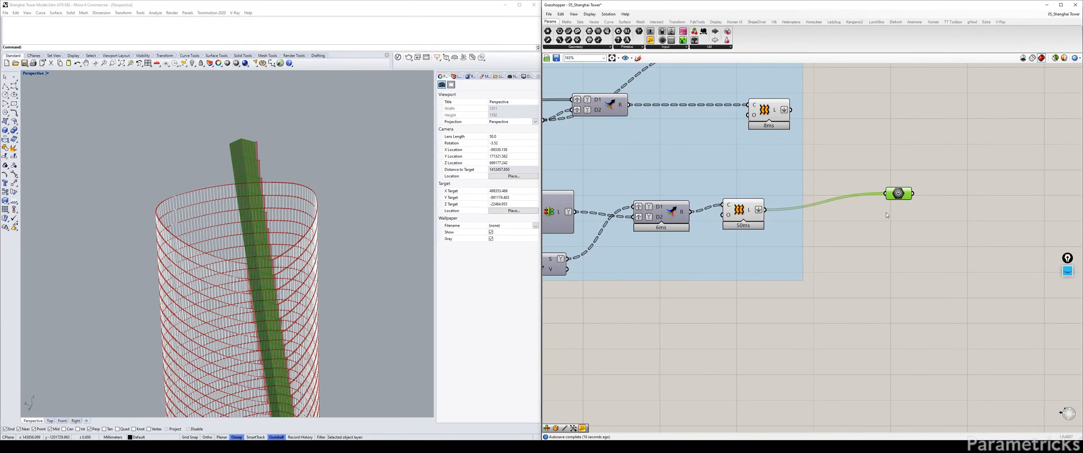
right_click_drag(818, 219, 678, 232)
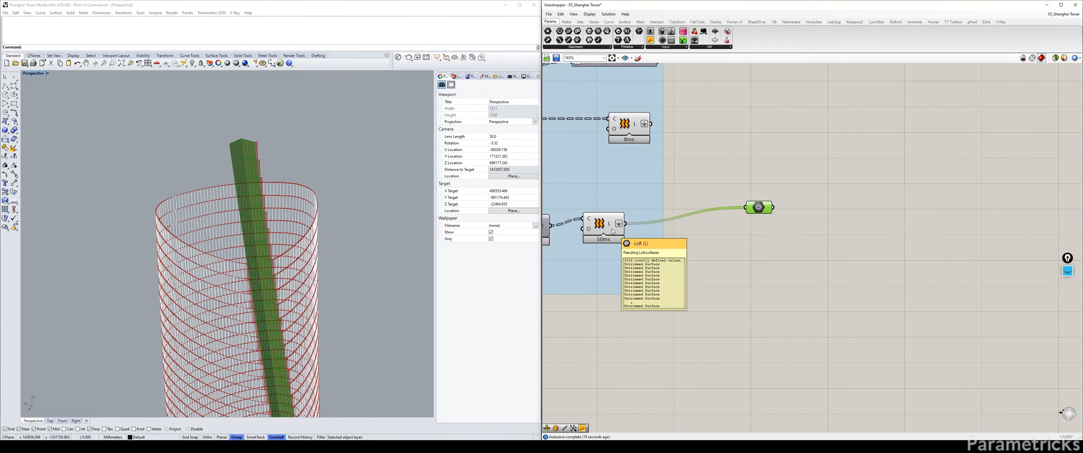
left_click_drag(760, 205, 809, 212)
left_click_drag(602, 220, 625, 222)
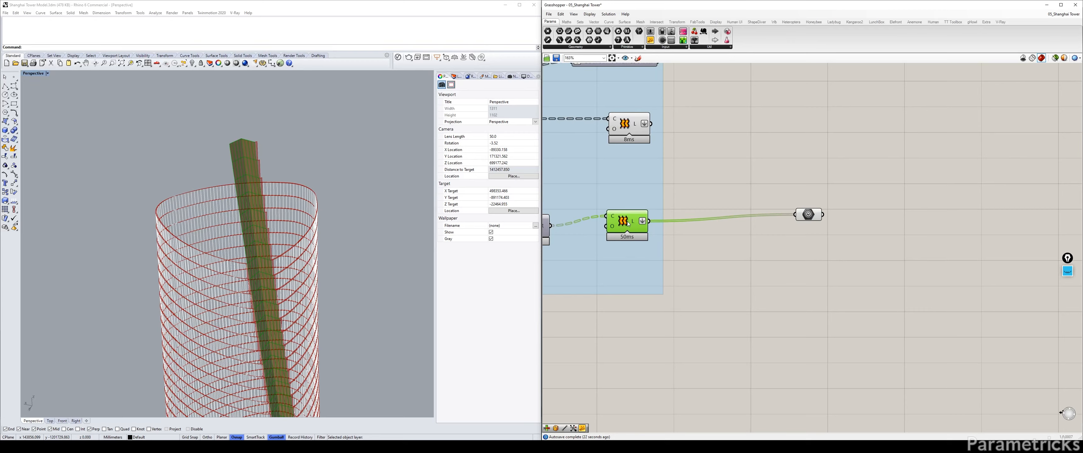
key("ctrl+q")
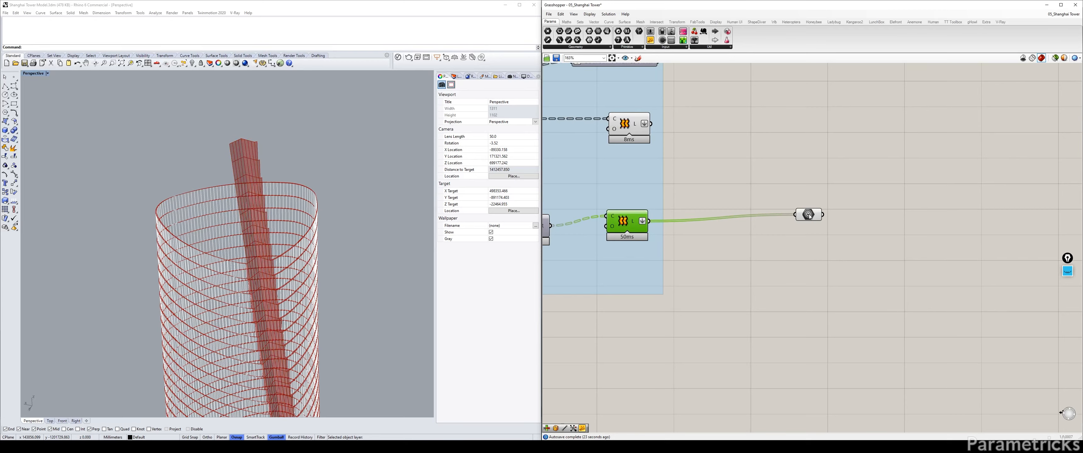
Set the Geometry parameter's wire display to hidden and move the parameter farther from the Loft
right_click(809, 214)
left_click(906, 261)
left_click_drag(811, 217, 859, 226)
scroll(908, 223, "down", 2)
right_click_drag(908, 223, 728, 215)
scroll(697, 217, "down", 1)
scroll(692, 215, "up", 2)
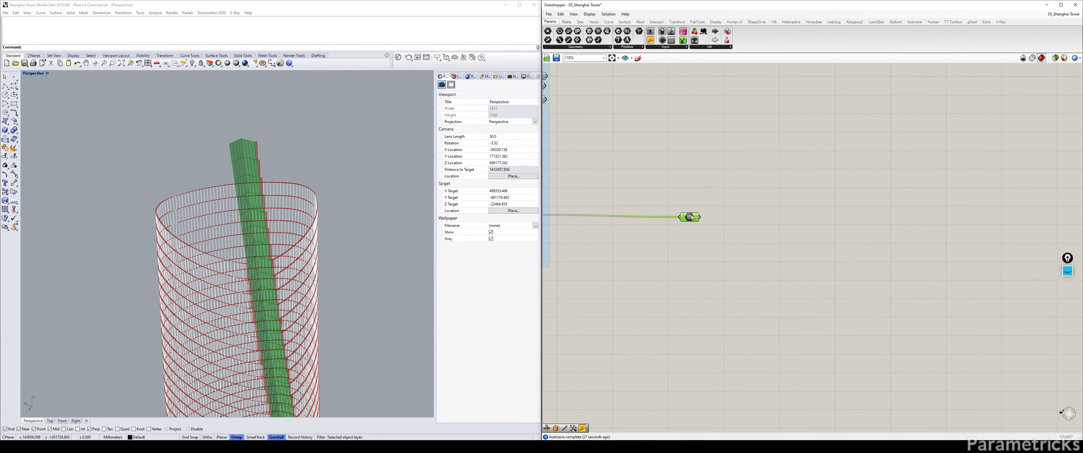
Rename the Geometry parameter to V STRIKE PANELS
right_click(692, 218)
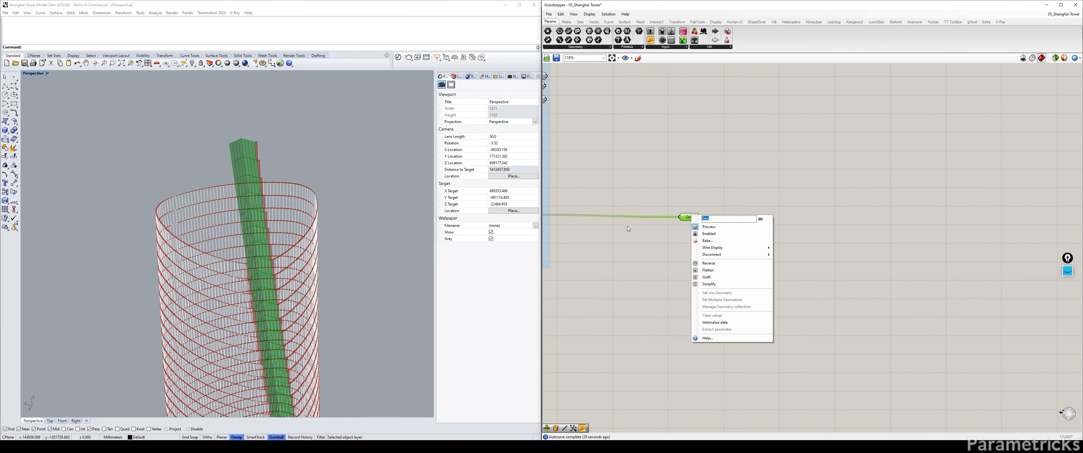
type("V STRIKE PANELS")
left_click(659, 192)
Move the V STRIKE PANELS parameter to the empty canvas area below the General Gap Infills group
double_click(727, 201)
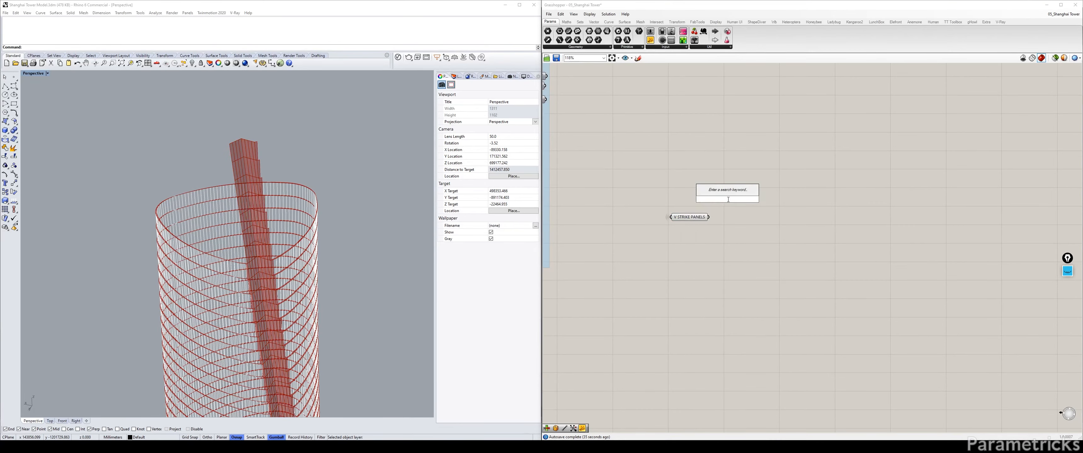
scroll(708, 158, "down", 5)
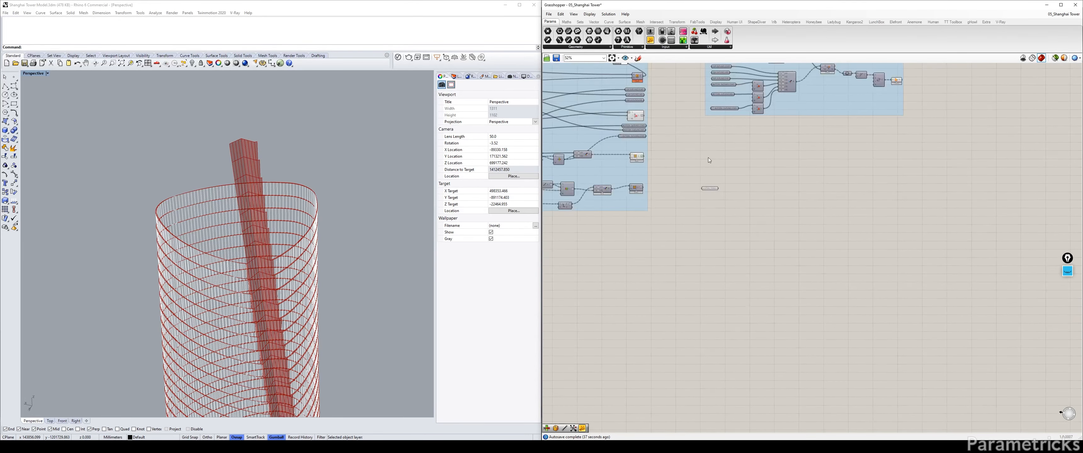
scroll(718, 171, "up", 2)
scroll(714, 187, "down", 2)
left_click_drag(714, 187, 728, 205)
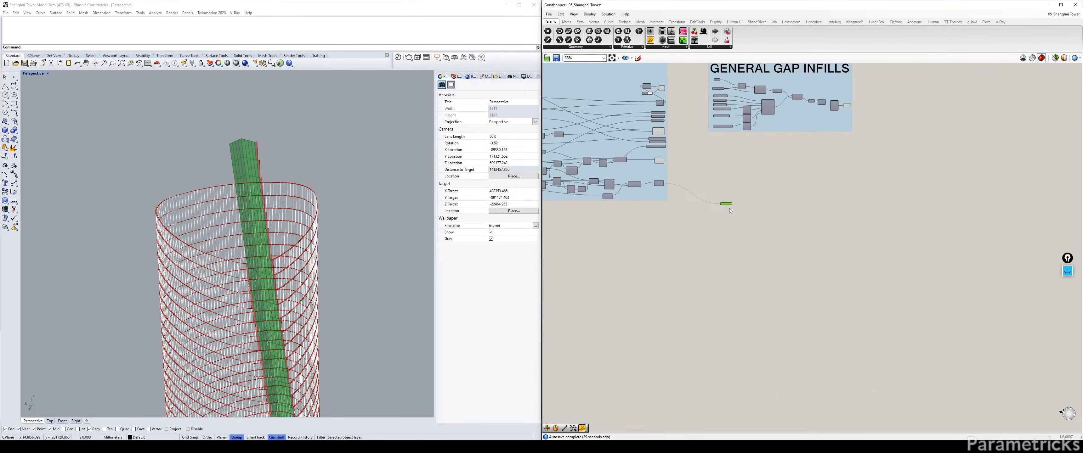
left_click_drag(736, 238, 731, 219)
right_click_drag(696, 211, 817, 199)
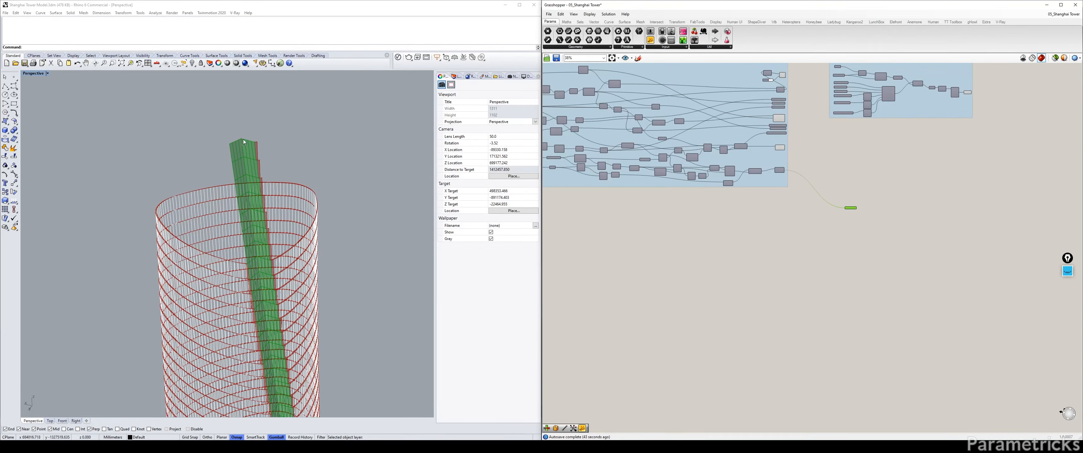
Copy the V-strike panel number parameter from the General Panels Surfaces group and place it above the V STRIKE PANELS geometry parameter
scroll(642, 102, "up", 5)
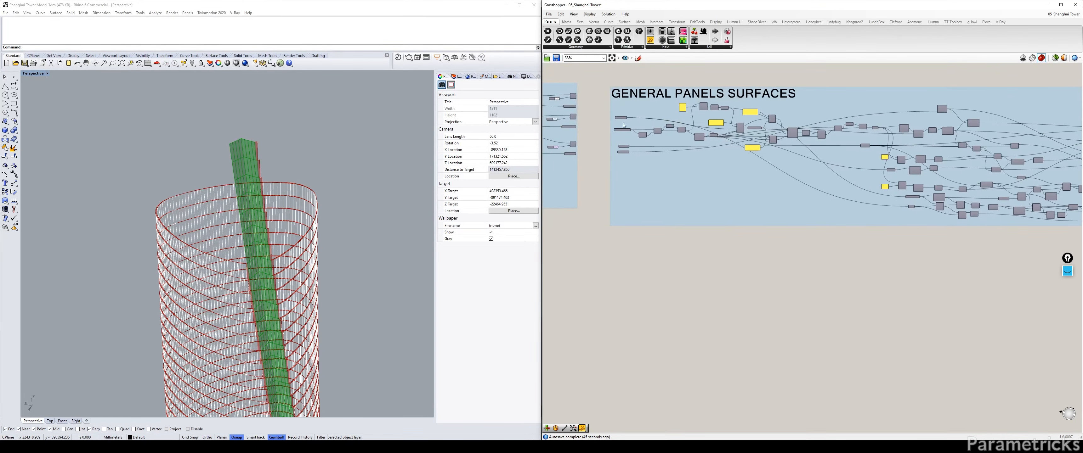
left_click(642, 109)
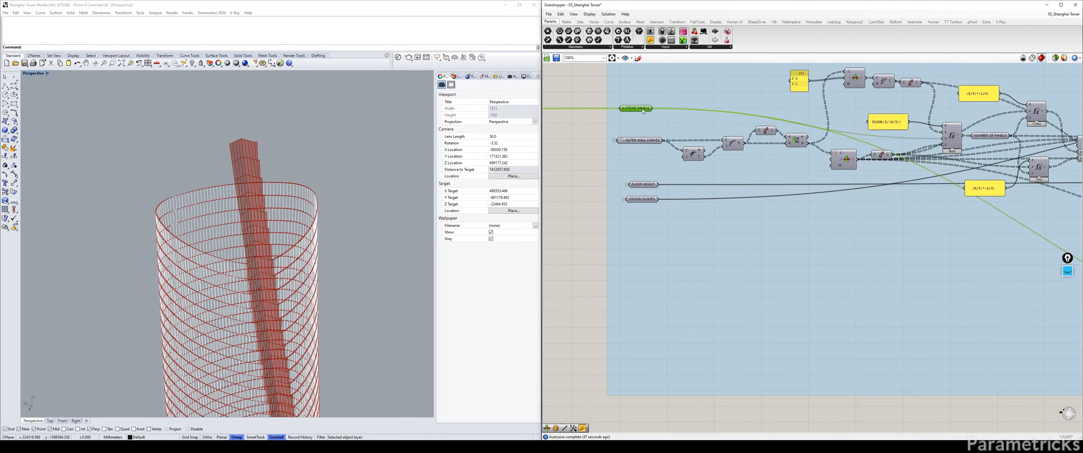
scroll(684, 147, "down", 6)
right_click_drag(1017, 210, 698, 195)
scroll(845, 220, "up", 7)
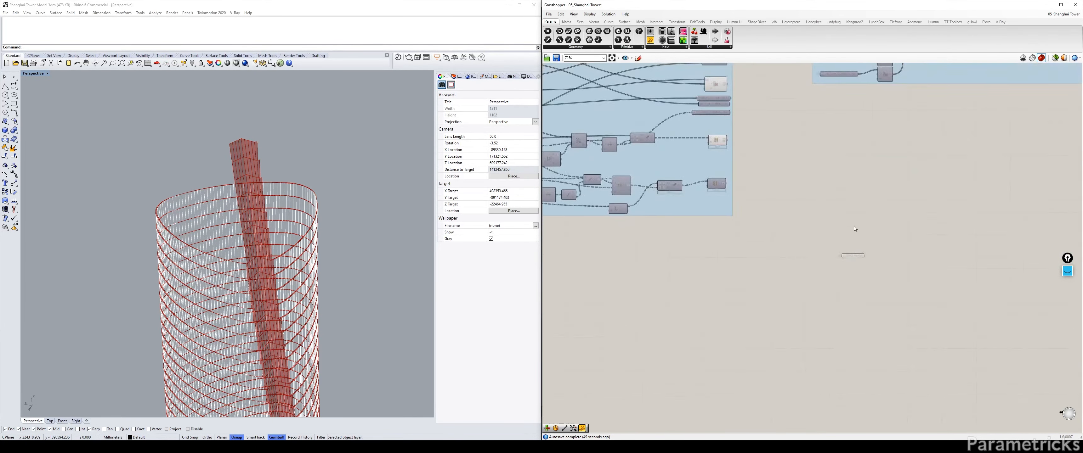
key("ctrl+v")
right_click_drag(906, 268, 749, 230)
left_click_drag(659, 210, 696, 226)
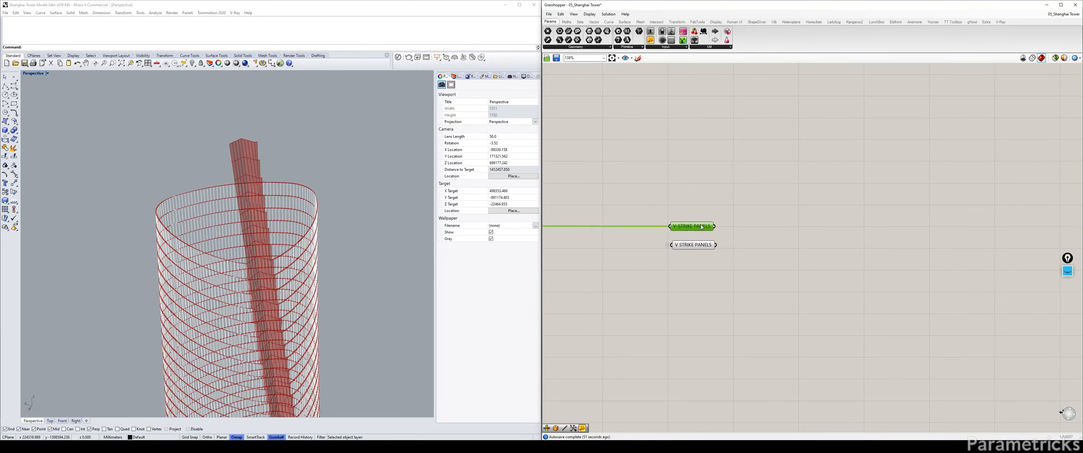
Add a Partition List component beside the two V STRIKE PANELS parameters
double_click(773, 204)
type("PART")
key("Return")
right_click_drag(771, 206, 674, 197)
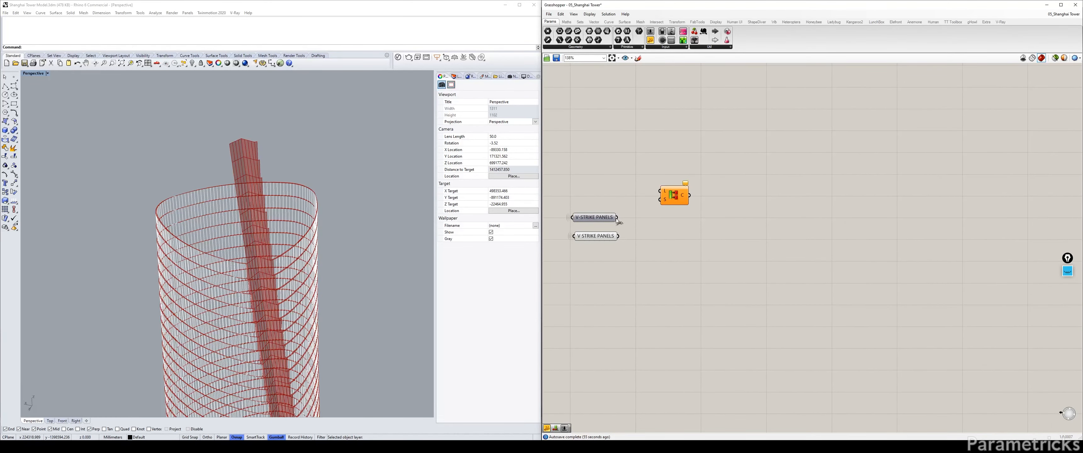
Move the V STRIKE PANELS geometry parameter above the number parameter and set the number parameter's wire display to hidden
left_click_drag(612, 237, 612, 203)
left_click(605, 219)
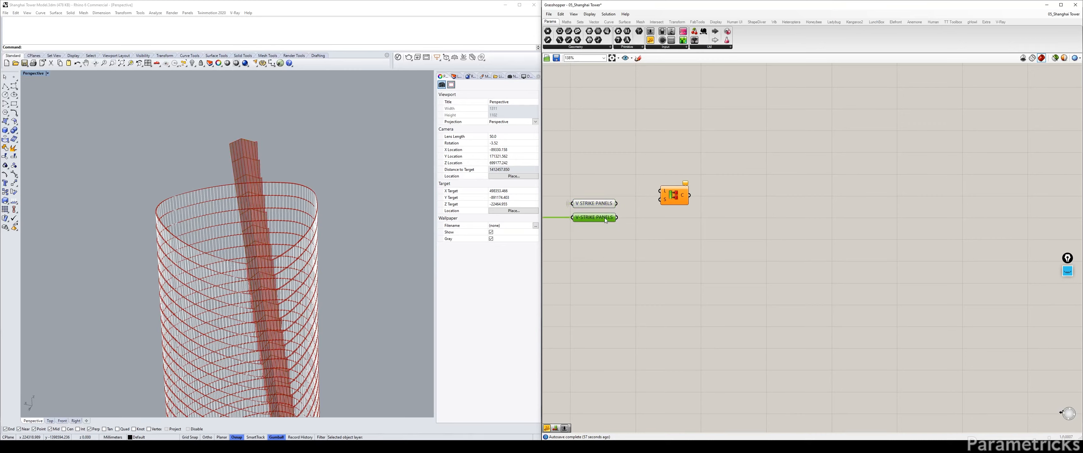
right_click(605, 219)
left_click(639, 214)
Connect the geometry and number parameters to the Partition List's list and size inputs, and turn off the geometry parameter's preview
left_click_drag(617, 218, 664, 211)
mouse_move(675, 212)
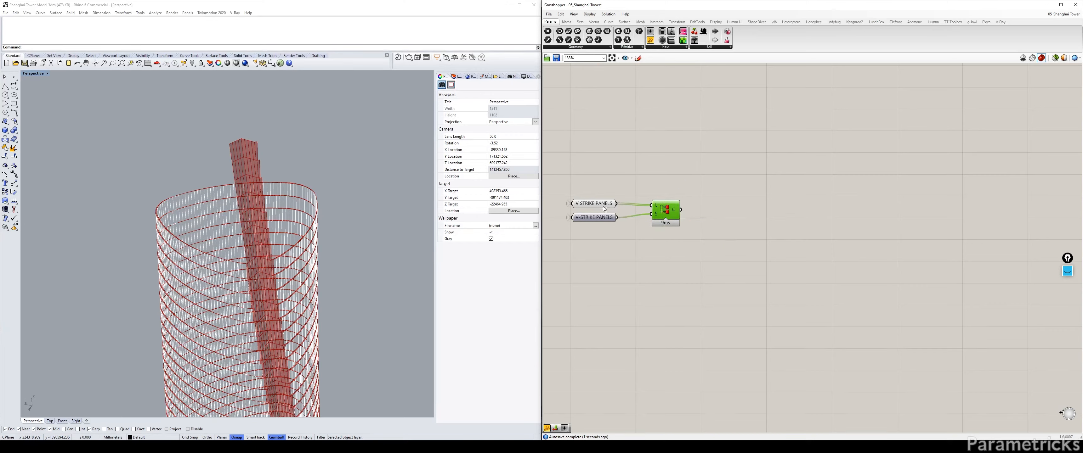
left_click(593, 204)
Feed the Partition List's output into a new Tree Branch component and simplify that output
left_click(766, 213)
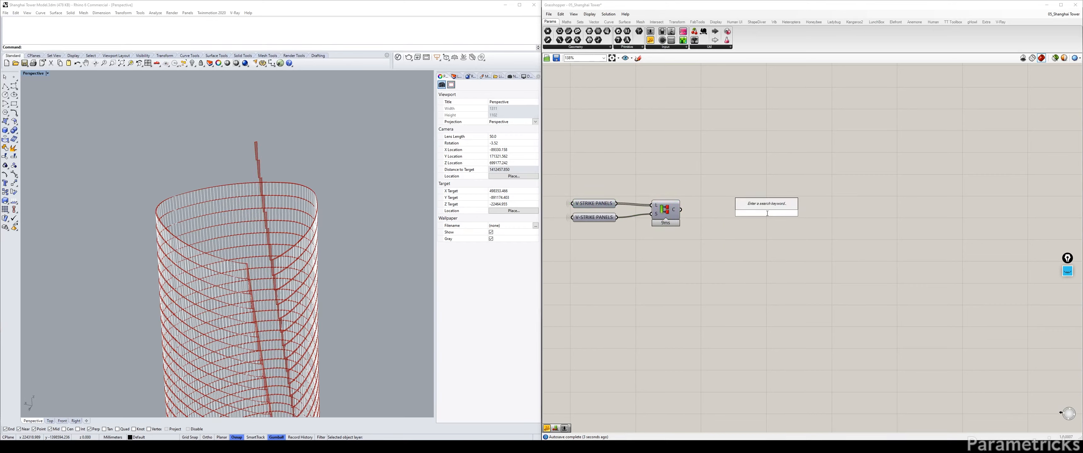
type("TREE BRAN")
key("Return")
left_click_drag(681, 210, 751, 209)
right_click(676, 209)
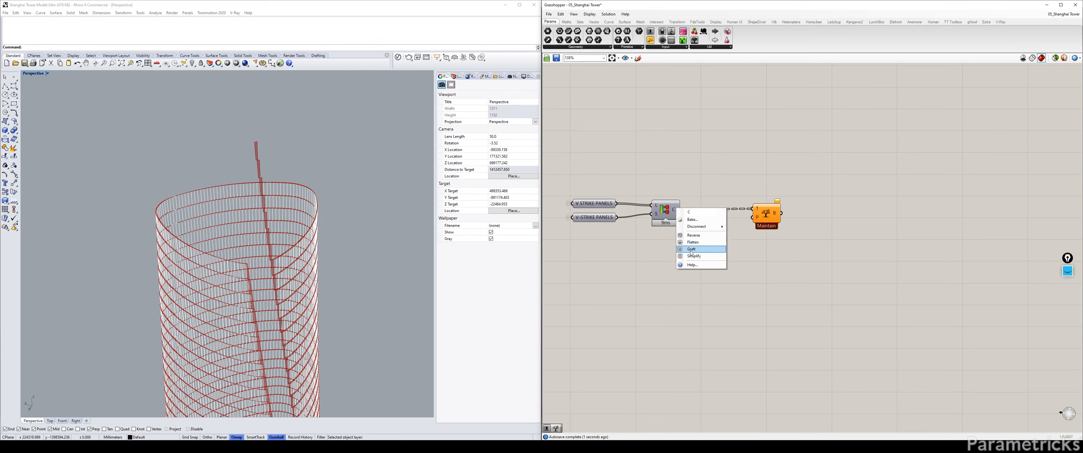
left_click(691, 251)
Create a slider with value 120 and connect it to the Tree Branch's path input
double_click(692, 255)
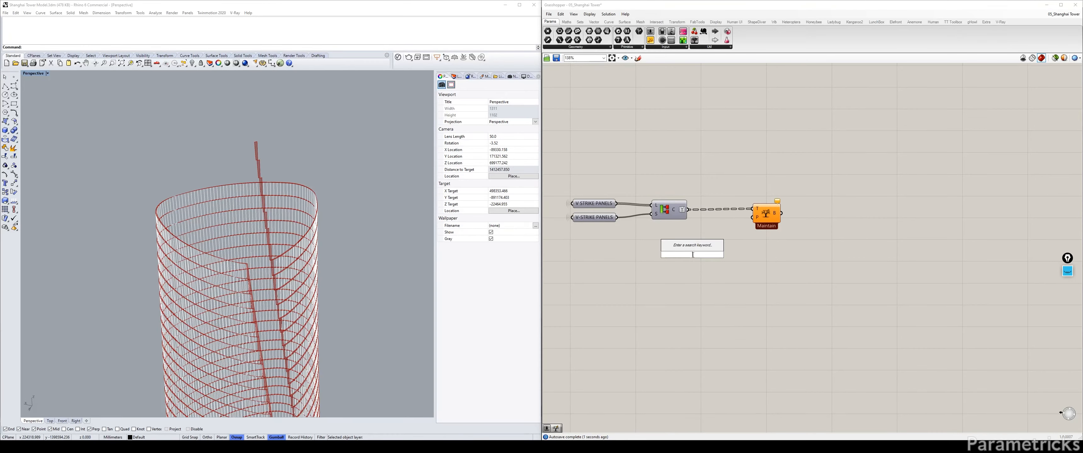
type("120")
key("Return")
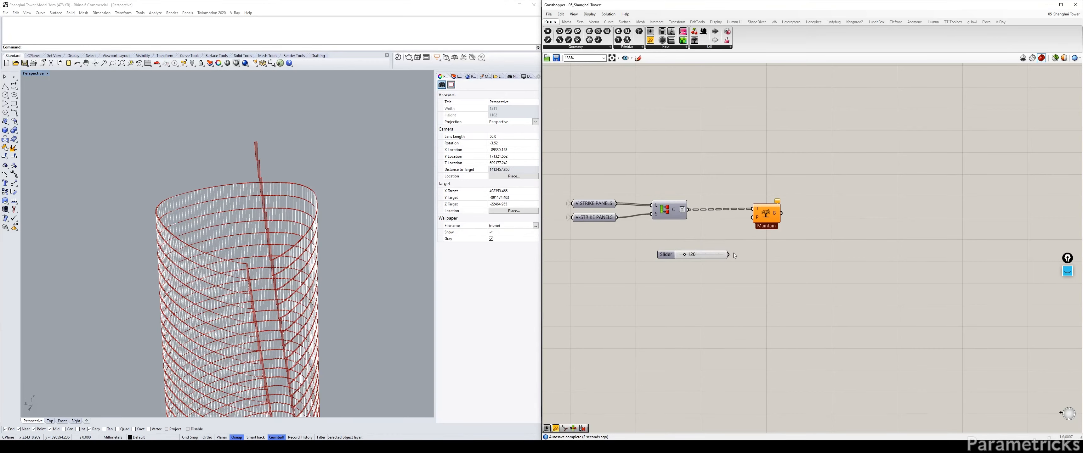
left_click_drag(729, 255, 752, 218)
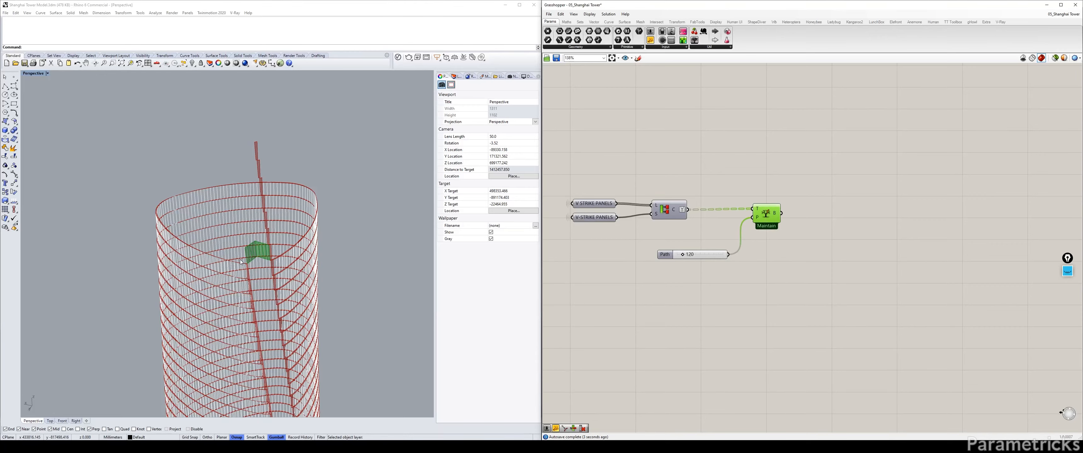
Delete the 120 slider and the Tree Branch component
left_click_drag(682, 254, 682, 256)
left_click(683, 255)
key("Delete")
left_click(772, 215)
key("Delete")
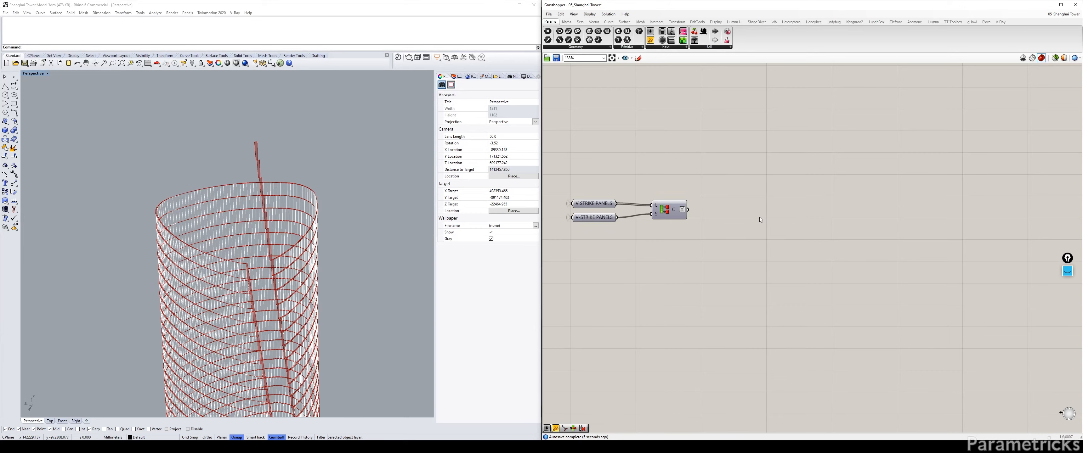
Copy FLOORS, CROWN FLOORS and their subtraction, Series, path and Split Tree components from General Gap Infills to the Partition List's area
double_click(759, 216)
right_click_drag(627, 163, 861, 181)
scroll(879, 111, "up", 8)
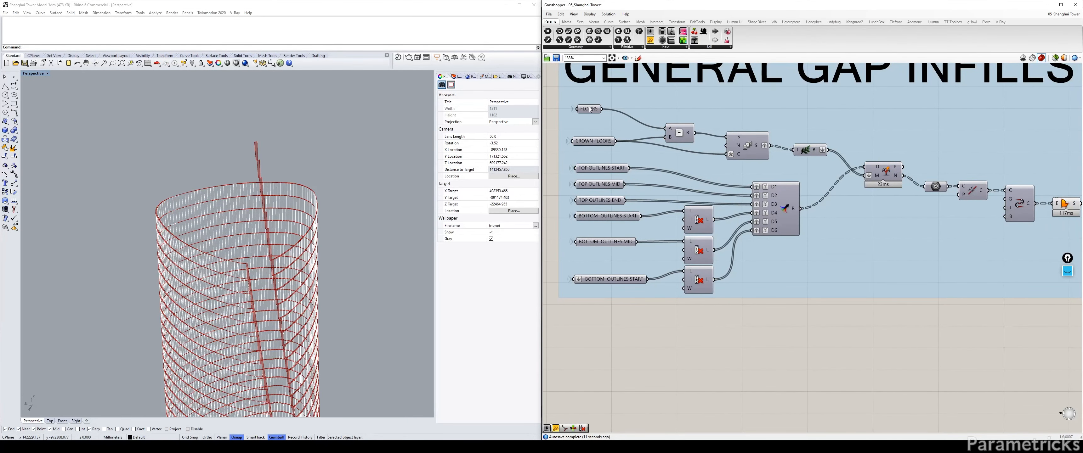
left_click_drag(569, 102, 706, 140)
left_click(745, 143, "shift")
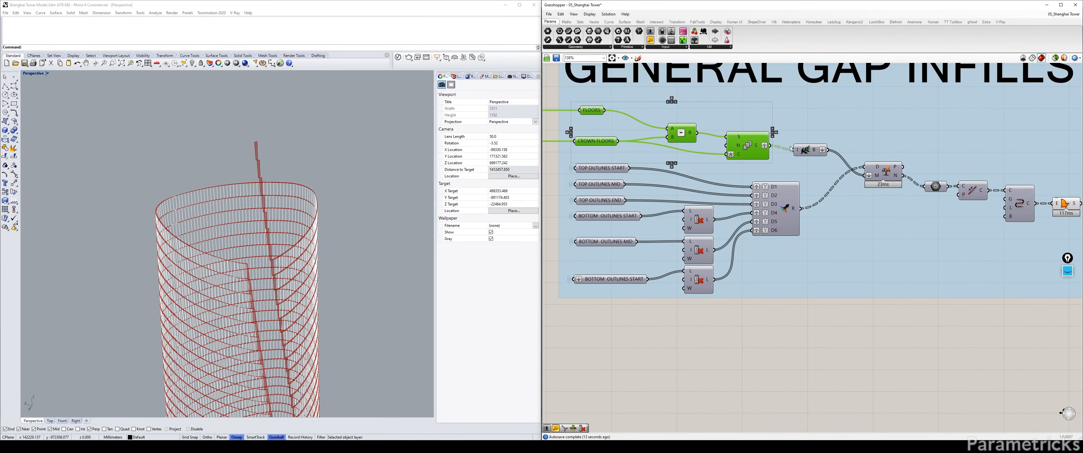
left_click(809, 150, "shift")
left_click(882, 172, "shift")
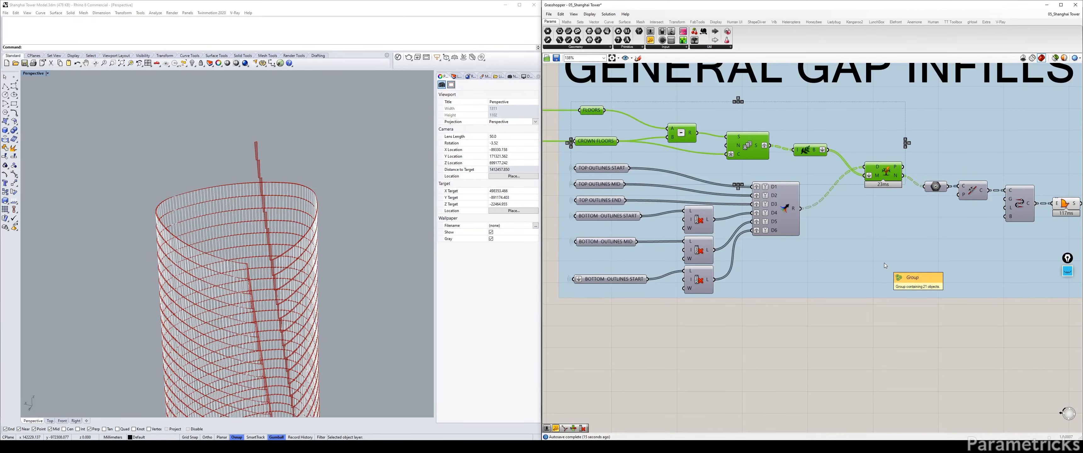
scroll(884, 263, "down", 2)
right_click_drag(851, 320, 787, 173)
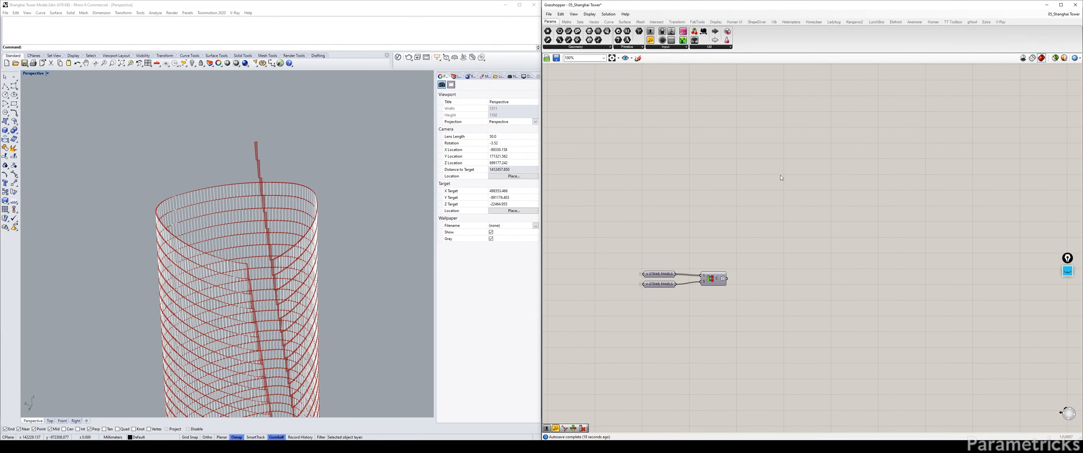
scroll(715, 320, "up", 3)
key("ctrl+v")
Arrange the floor components above the V STRIKE PANELS parameters and connect the Partition List's output to the Split Tree's data input
left_click_drag(752, 238, 723, 220)
left_click(650, 183)
left_click_drag(613, 193, 625, 226)
right_click_drag(790, 233, 714, 213)
left_click(727, 212)
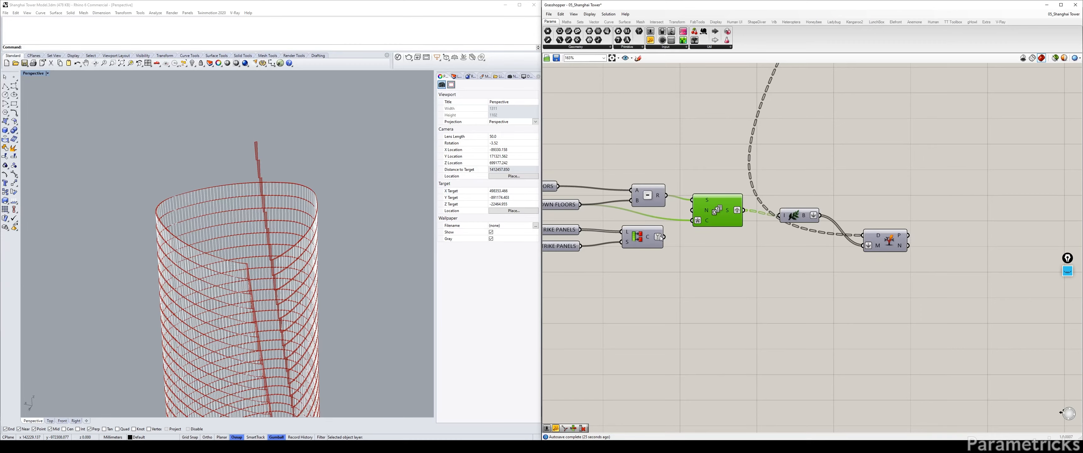
left_click(667, 241)
left_click_drag(667, 241, 862, 236)
Add a Geometry parameter and connect the Split Tree's negative output to it
right_click_drag(837, 260, 740, 259)
double_click(739, 257)
type("geo")
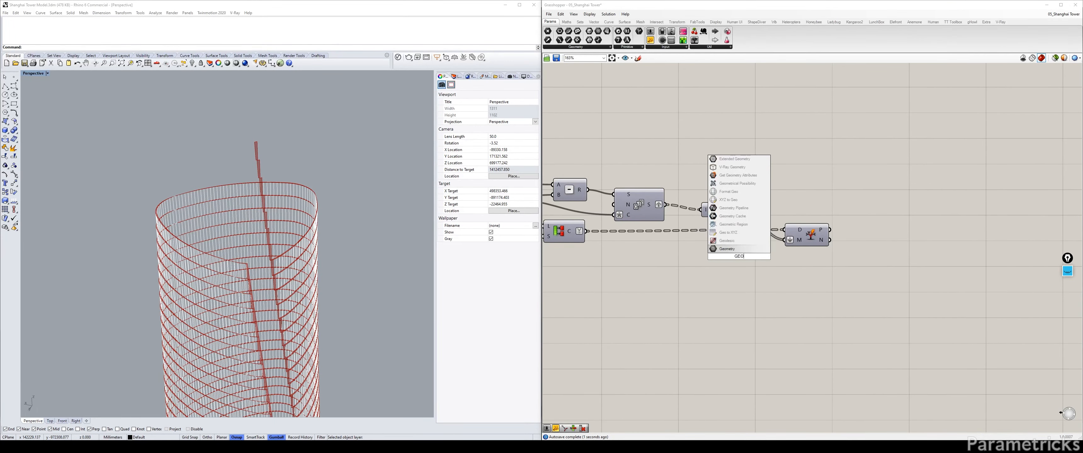
key("Return")
left_click_drag(739, 257, 876, 217)
left_click_drag(830, 240, 873, 252)
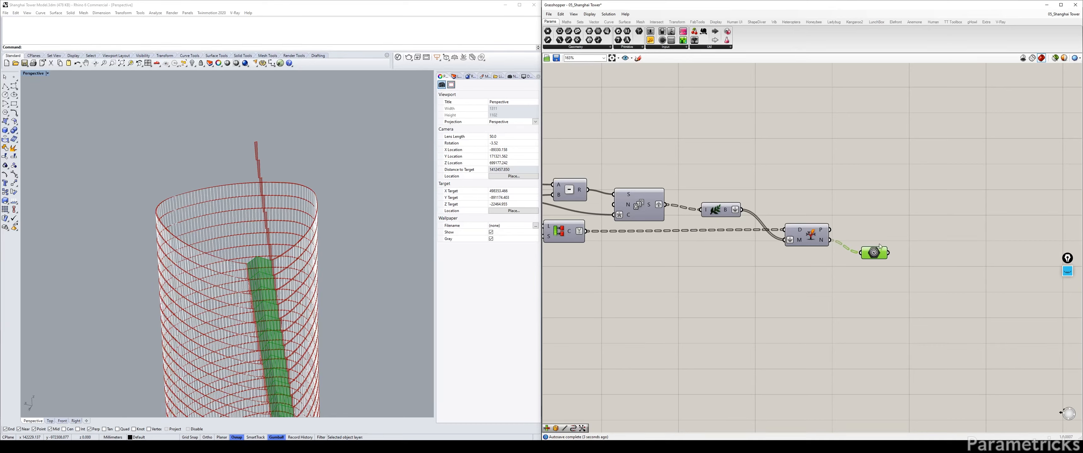
Duplicate the Geometry parameter for the Split Tree's positive output and turn off the preview of the one on the negative output
key("ctrl+c")
key("ctrl+v")
left_click_drag(830, 229, 860, 202)
left_click(875, 171)
left_click(870, 251)
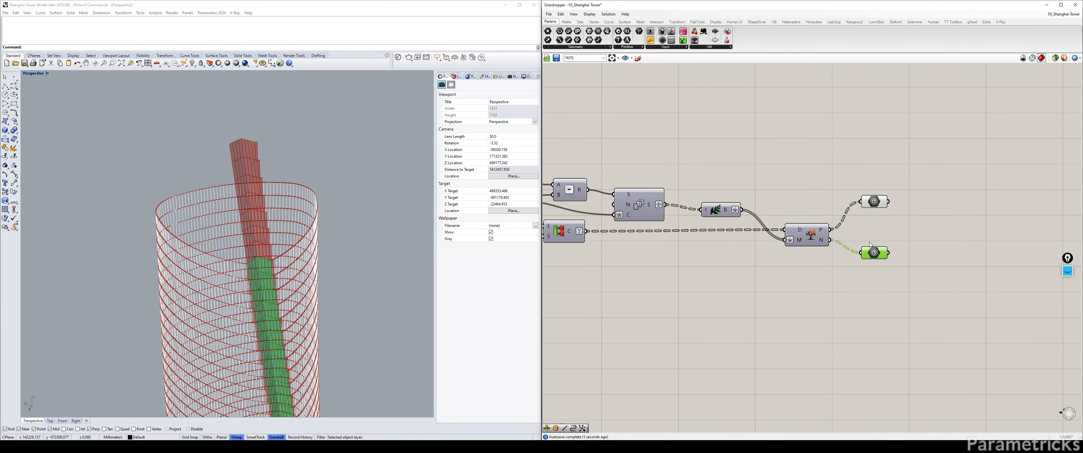
key("ctrl+q")
mouse_move(294, 244)
right_mouse_down()
mouse_move(320, 232)
mouse_move(309, 235)
right_mouse_up()
Add a Split List component and connect the positive-output Geometry parameter to its list input
right_click_drag(864, 206, 713, 203)
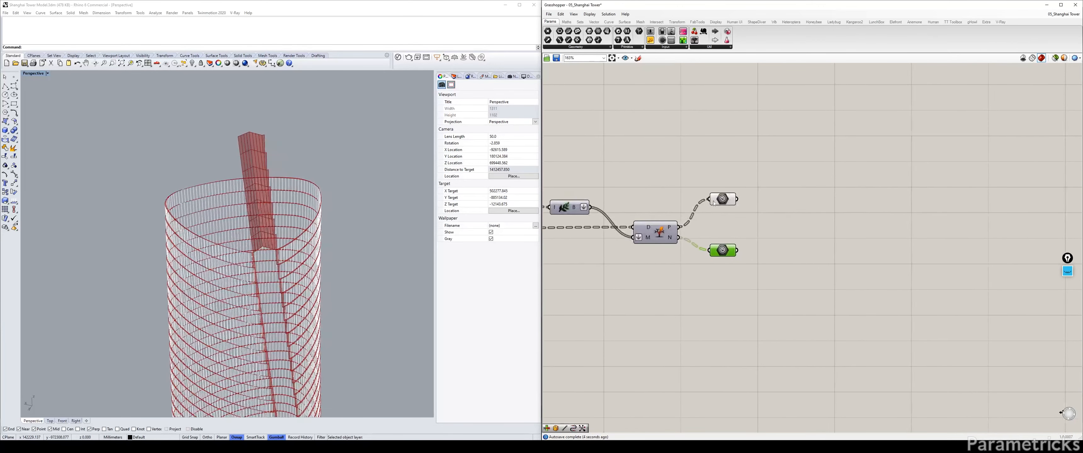
right_click_drag(803, 185, 731, 187)
double_click(730, 186)
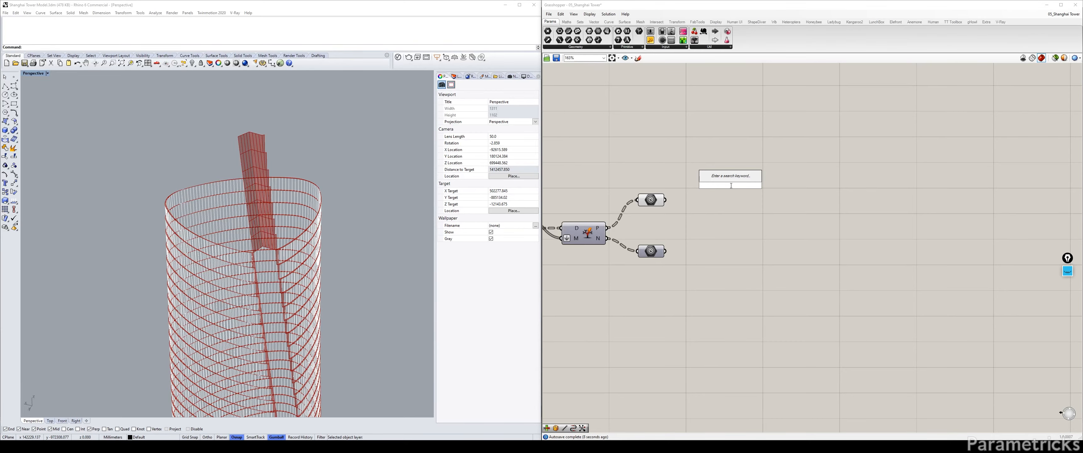
type("SPLIT")
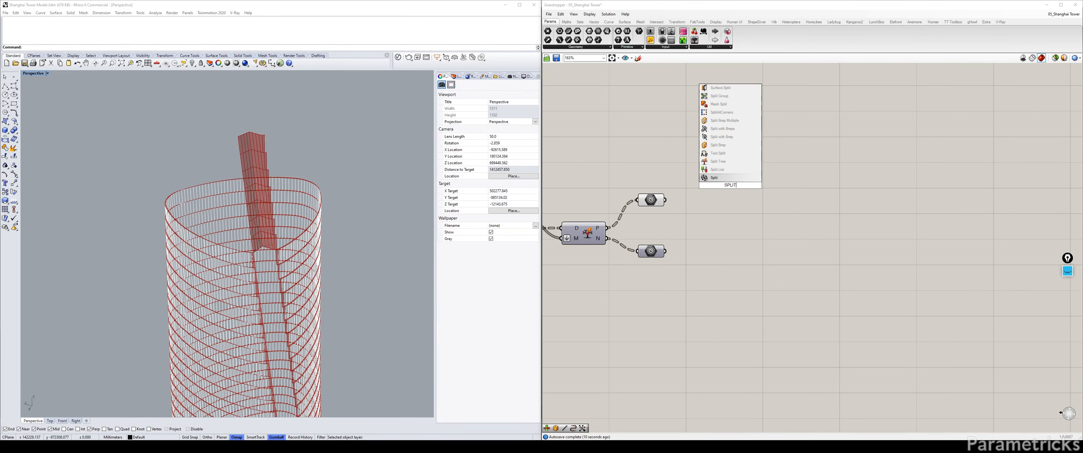
left_click(717, 170)
scroll(736, 193, "up", 3)
left_click_drag(625, 209, 705, 174)
Connect the V STRIKE PANELS number parameter to the Split List's index input and position the component beside the Geometry parameter
scroll(705, 170, "down", 5)
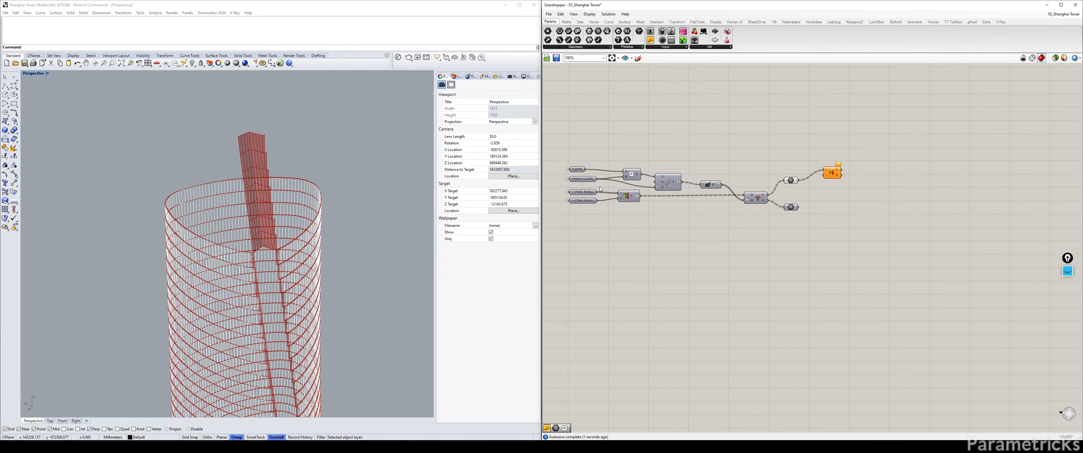
scroll(600, 189, "up", 1)
left_click_drag(585, 212, 897, 197)
right_click_drag(891, 200, 751, 187)
scroll(750, 188, "up", 2)
left_click_drag(750, 188, 737, 179)
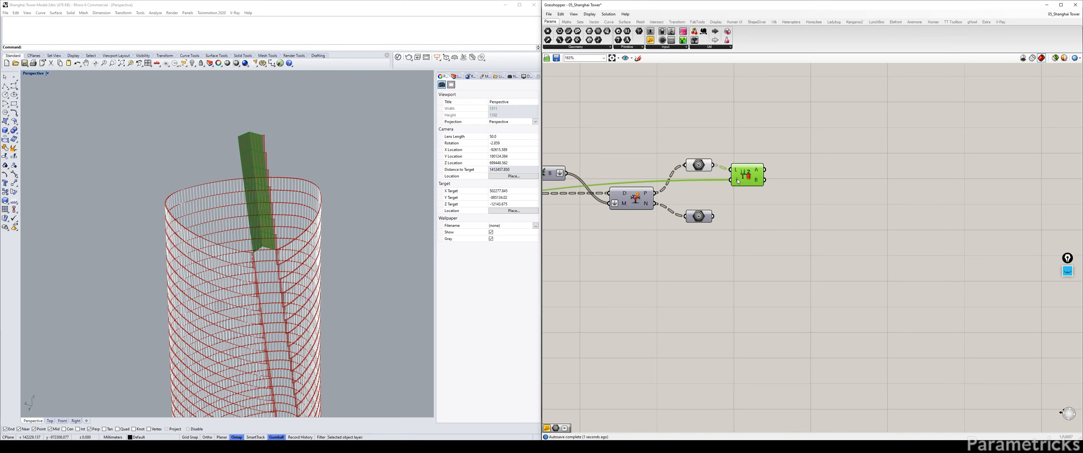
Apply an expression to the Split List's index input
right_click(738, 181)
mouse_move(769, 241)
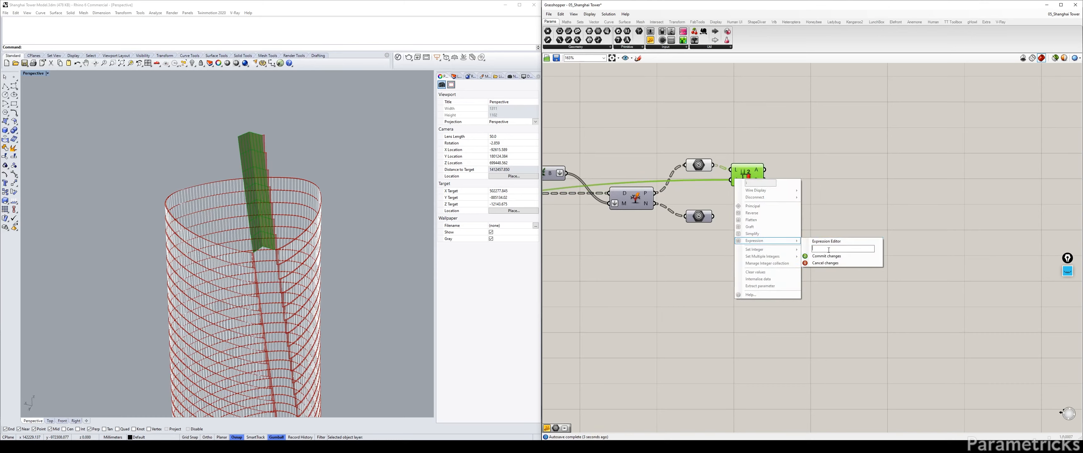
left_click(827, 257)
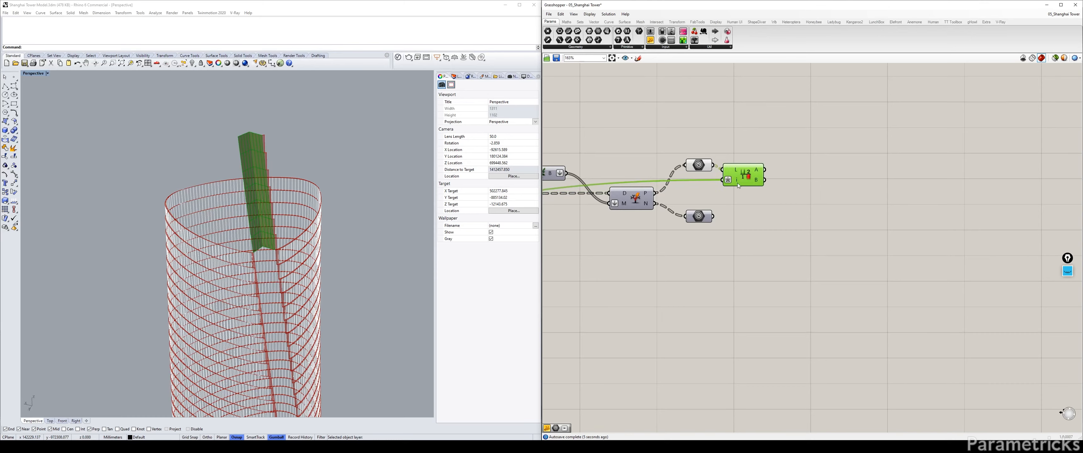
Duplicate the lower Geometry parameter and connect the Split List's A output to the copy
left_click(696, 178)
left_click_drag(694, 216, 804, 142, "alt")
left_click_drag(764, 170, 794, 143)
Turn off the preview of the Geometry parameter feeding the Split List and turn on the one on its A output
left_click(701, 165)
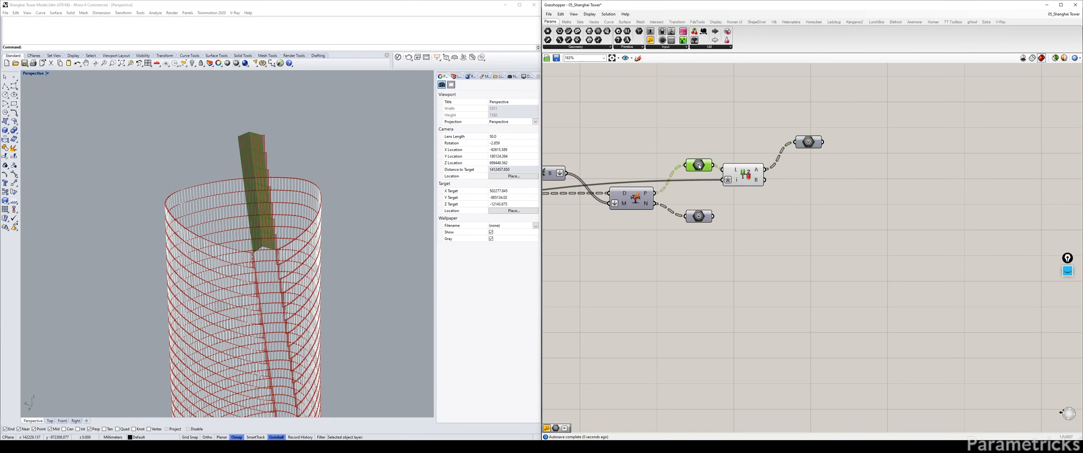
key("ctrl+q")
left_click(809, 142)
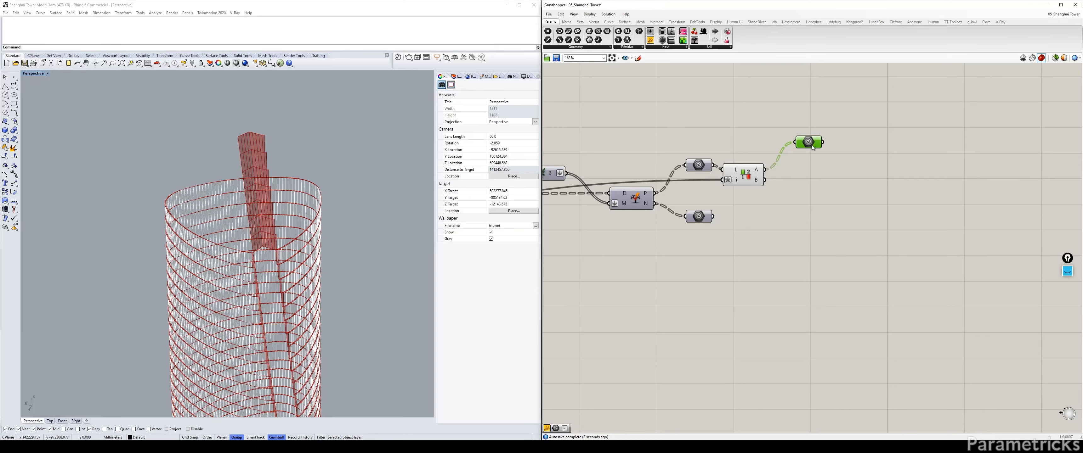
key("ctrl+q")
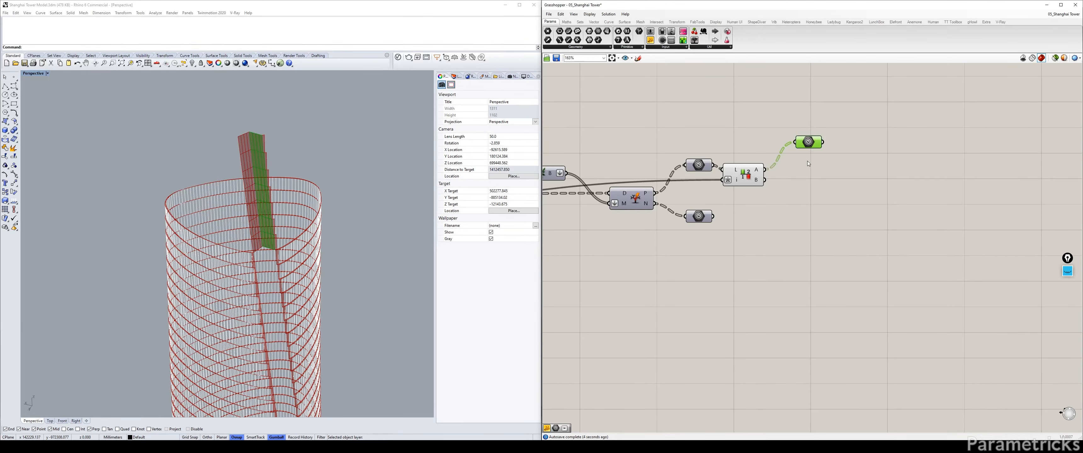
Turn off the Split List's preview and space out the Geometry parameters before it and on its A output
left_click(697, 164)
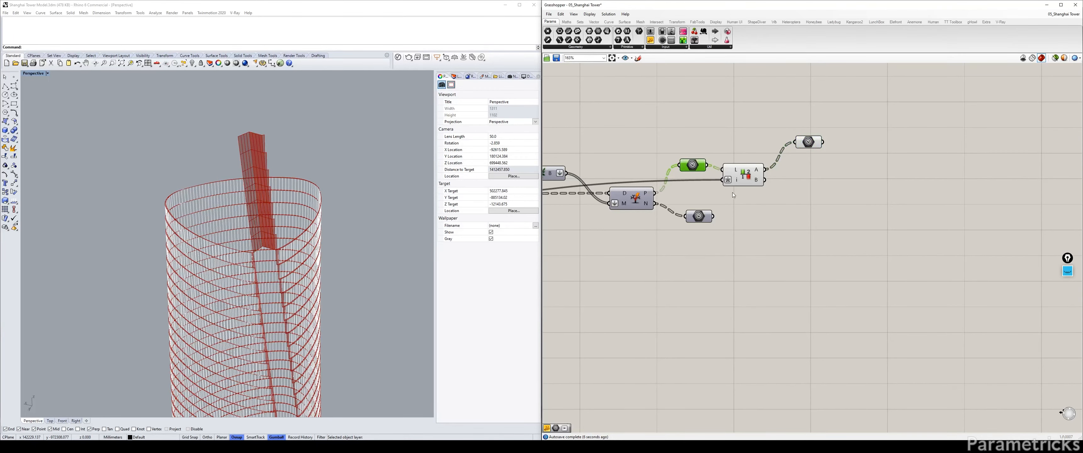
right_click_drag(799, 146, 693, 155)
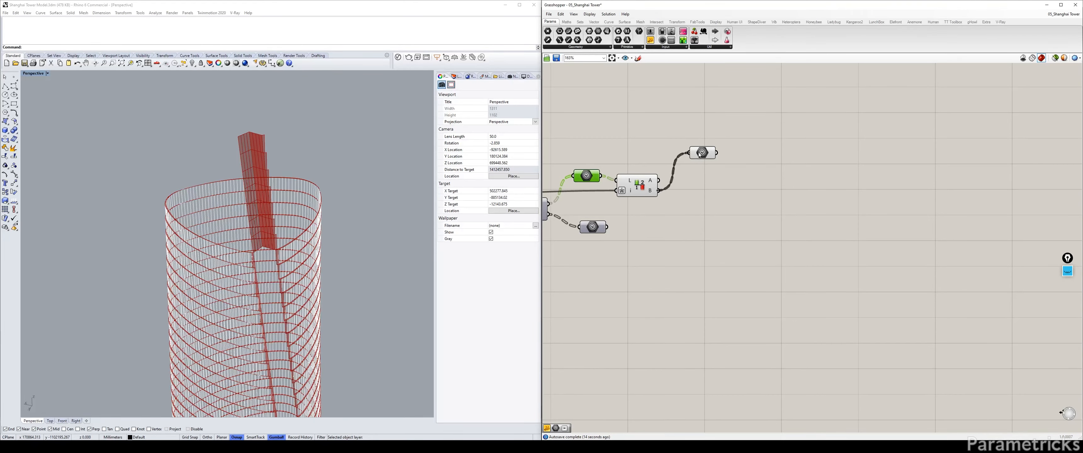
mouse_move(700, 155)
left_click(640, 185)
key("ctrl+q")
left_click_drag(703, 177, 705, 181)
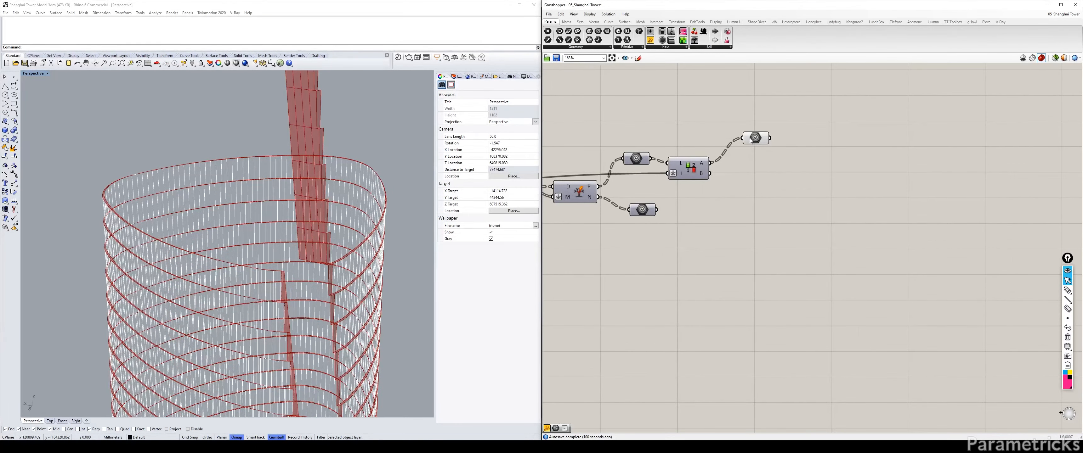
left_click(773, 139)
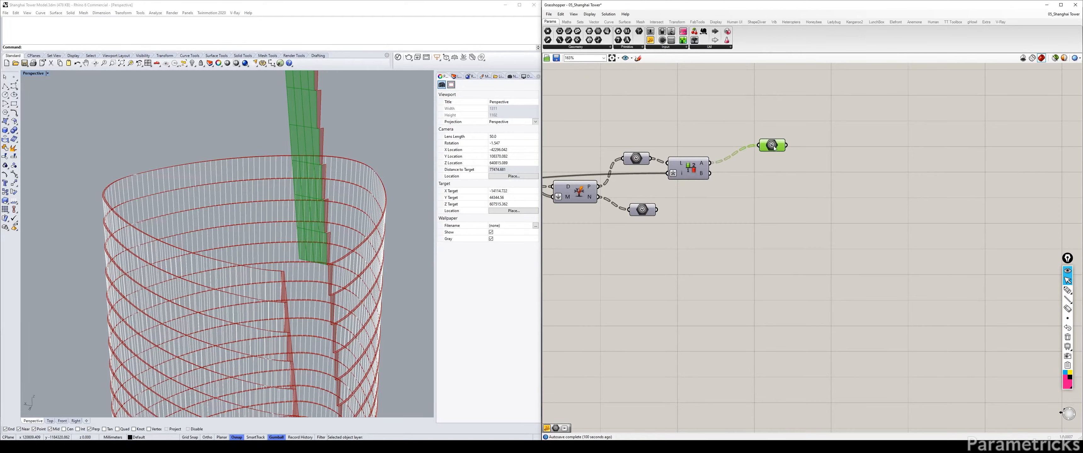
Sketch temporary pink annotation lines beside the crown's V strike panels in the viewport, and clear them
left_click(810, 167)
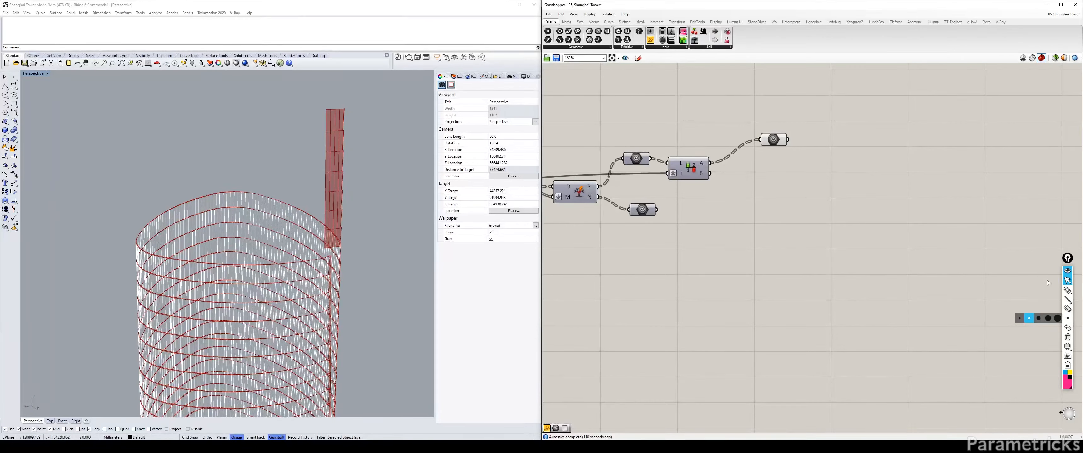
left_click(1067, 290)
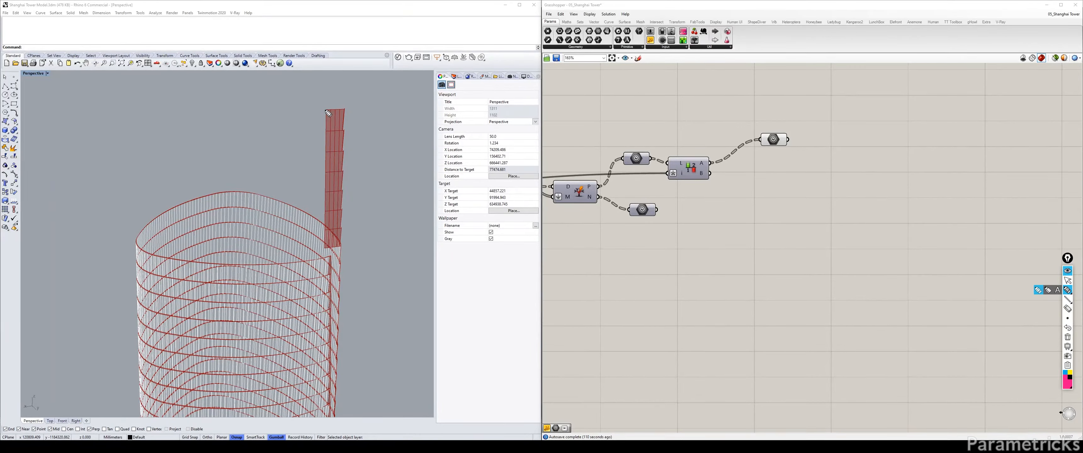
left_click_drag(326, 111, 326, 248)
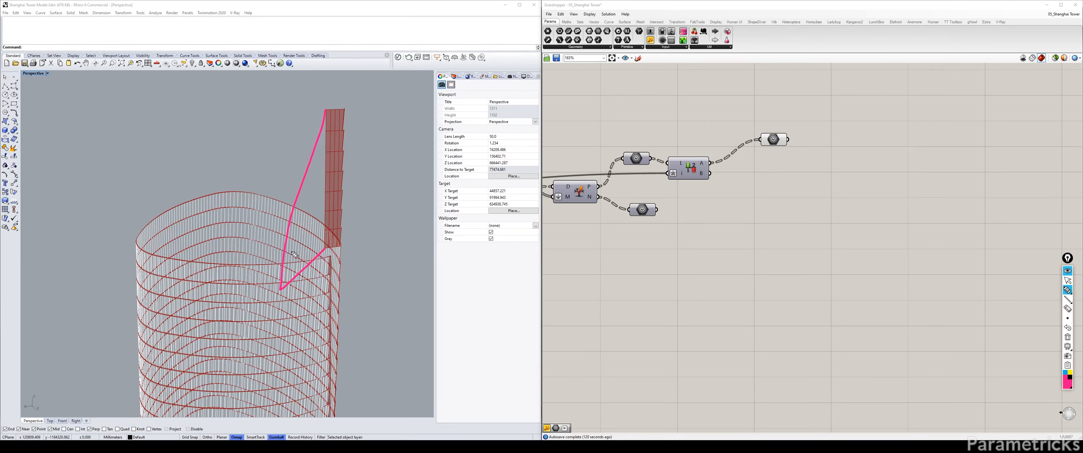
left_click_drag(288, 250, 319, 248)
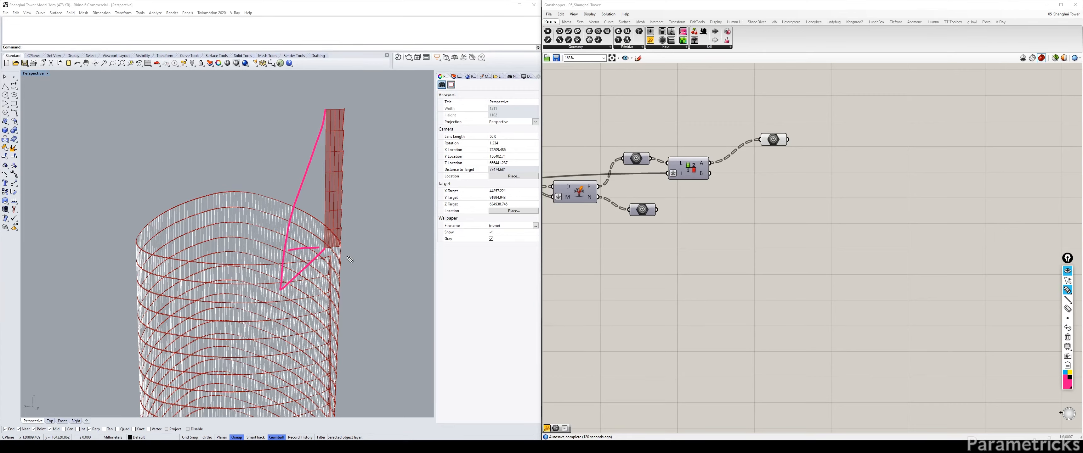
left_click(1067, 280)
key("alt+Tab")
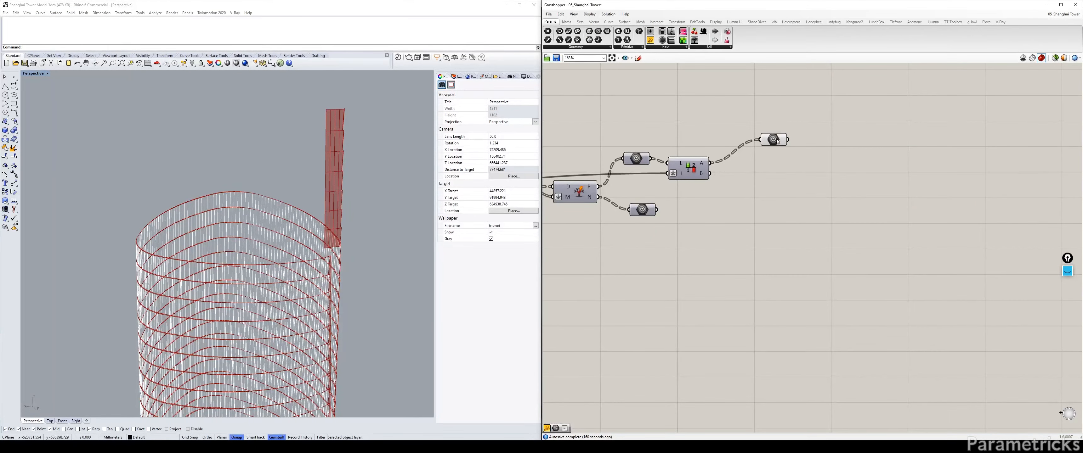
Turn on the preview of the Geometry parameter on the Split Tree's N output
left_click_drag(777, 141, 774, 145)
left_click(700, 187)
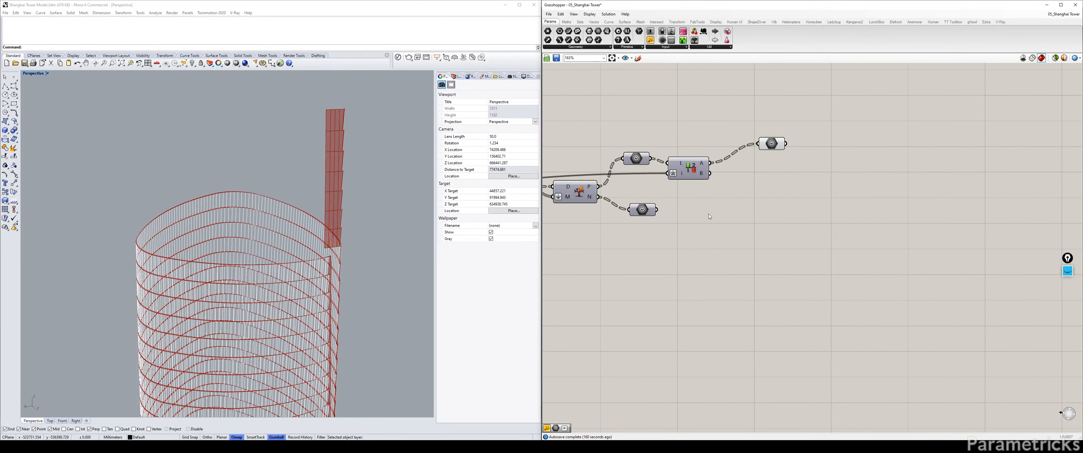
left_click(642, 209)
left_click(551, 249)
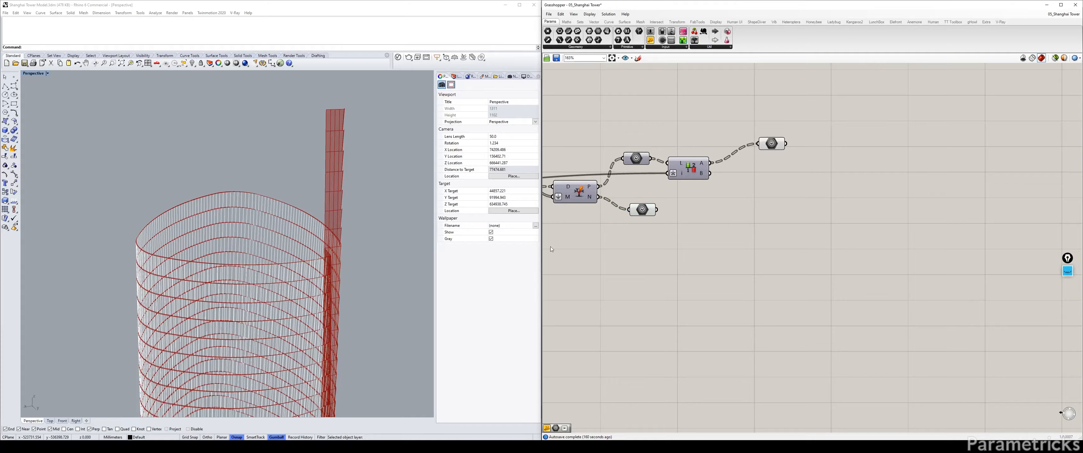
scroll(386, 254, "down", 2)
right_click_drag(386, 254, 234, 215)
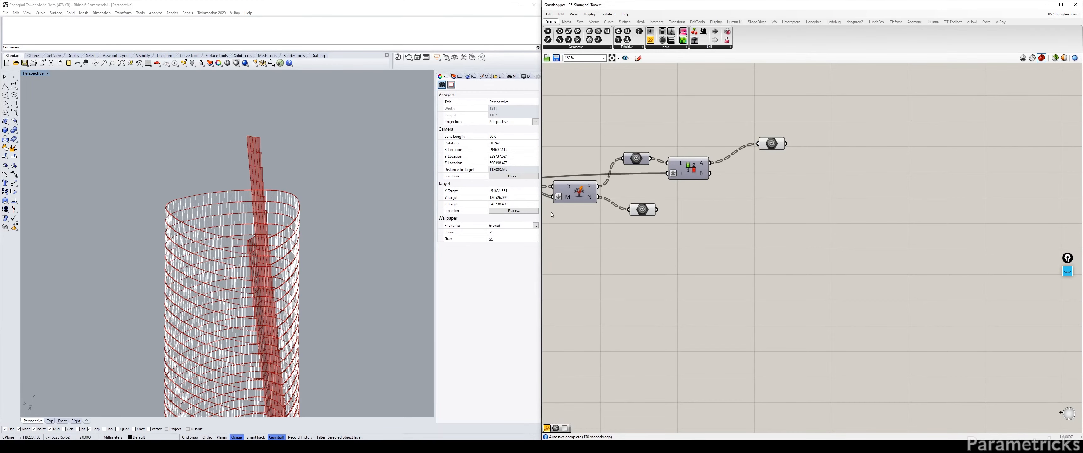
Line up the N-output Geometry parameter beneath the one on the Split List's A output, and shift the Split Tree slightly upward
left_click_drag(649, 209, 779, 197)
scroll(766, 170, "down", 4)
right_click_drag(766, 170, 909, 165)
scroll(907, 164, "up", 3)
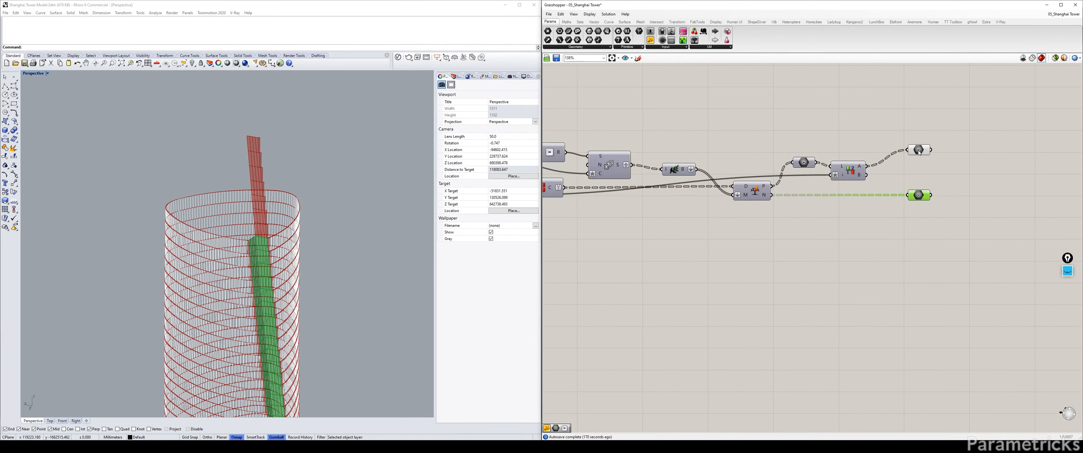
left_click_drag(917, 150, 914, 166)
left_click_drag(755, 185, 747, 174)
left_click_drag(946, 217, 911, 130)
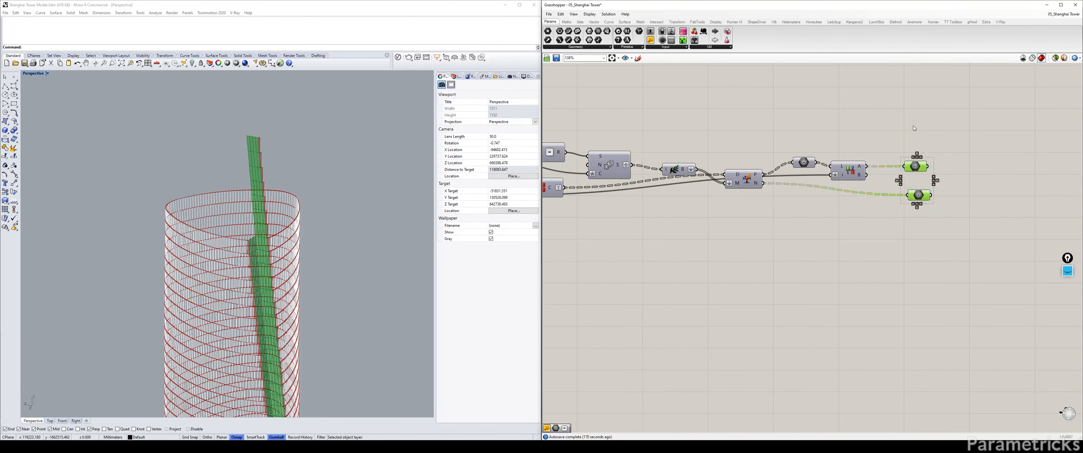
left_click(919, 116)
Turn off the preview of the last component in the General Gap Infills group
right_click_drag(607, 145, 761, 153)
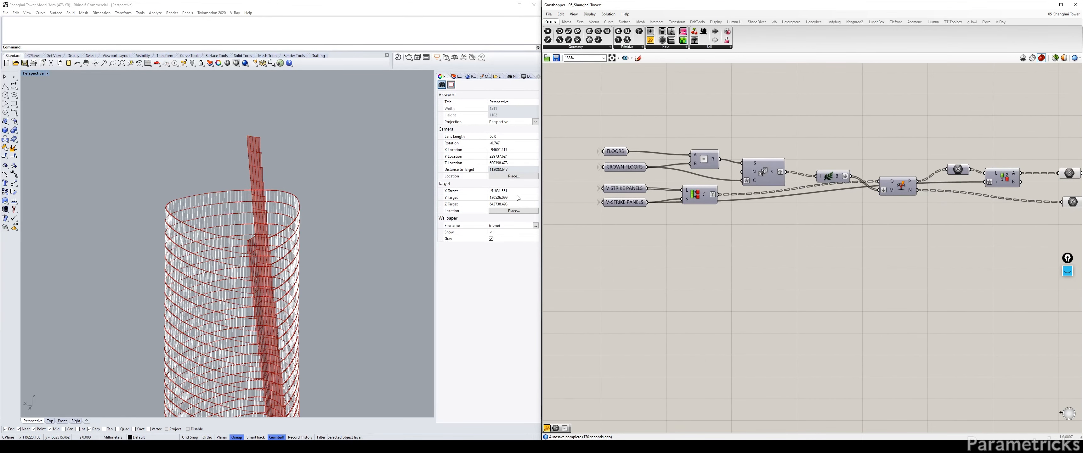
scroll(277, 214, "up", 4)
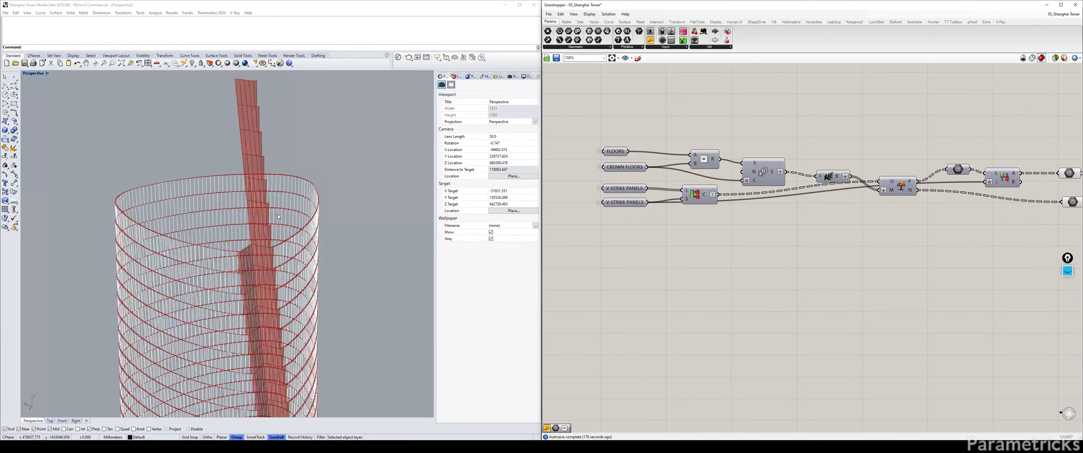
right_click_drag(277, 214, 253, 278)
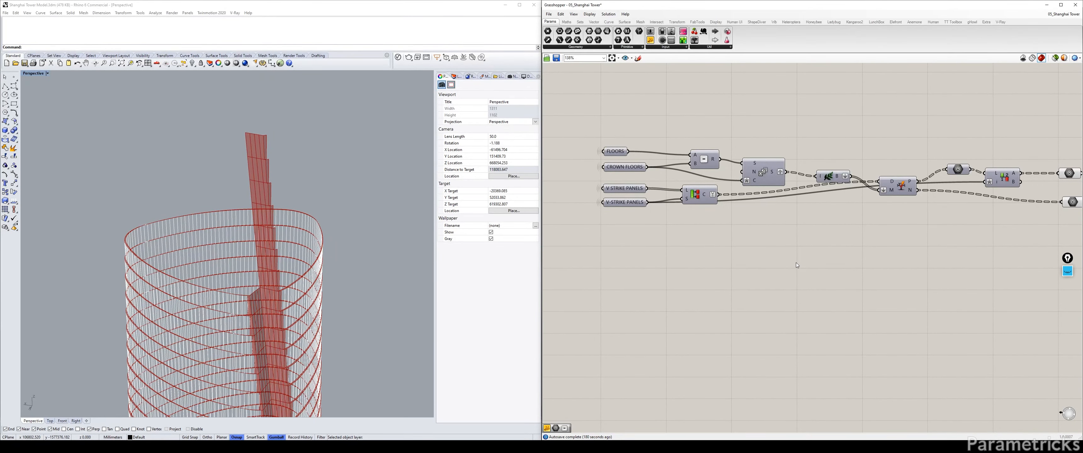
right_click_drag(696, 244, 693, 215)
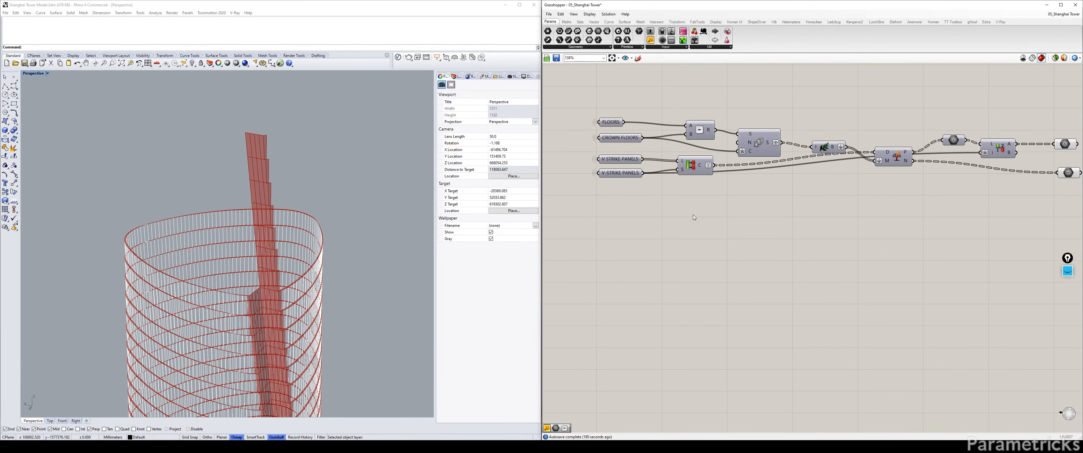
scroll(698, 210, "down", 6)
right_click_drag(742, 148, 668, 221)
scroll(734, 162, "up", 5)
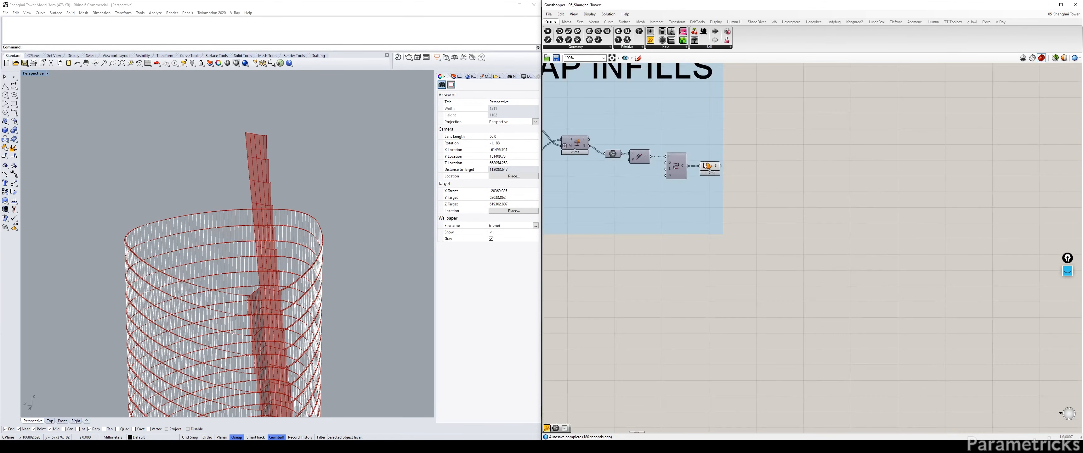
left_click(707, 166)
right_click_drag(689, 256, 719, 195)
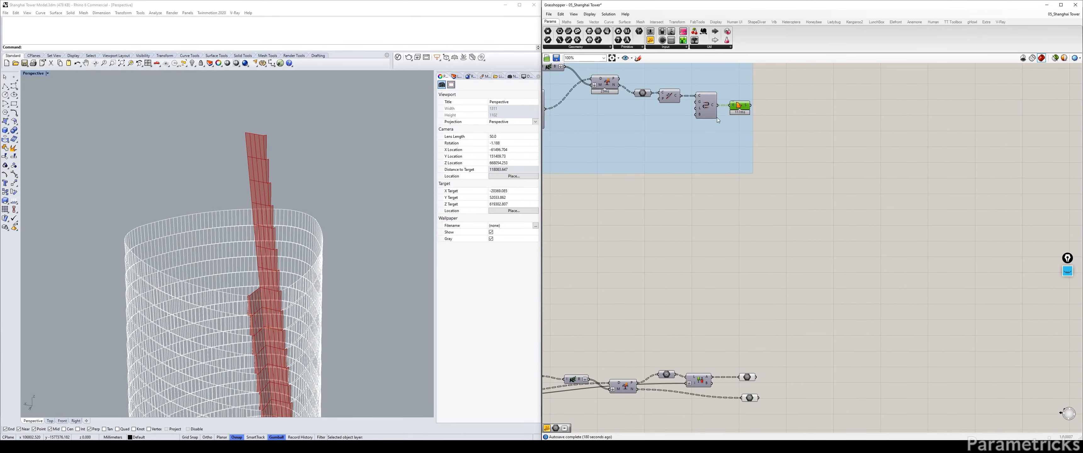
left_click(833, 119)
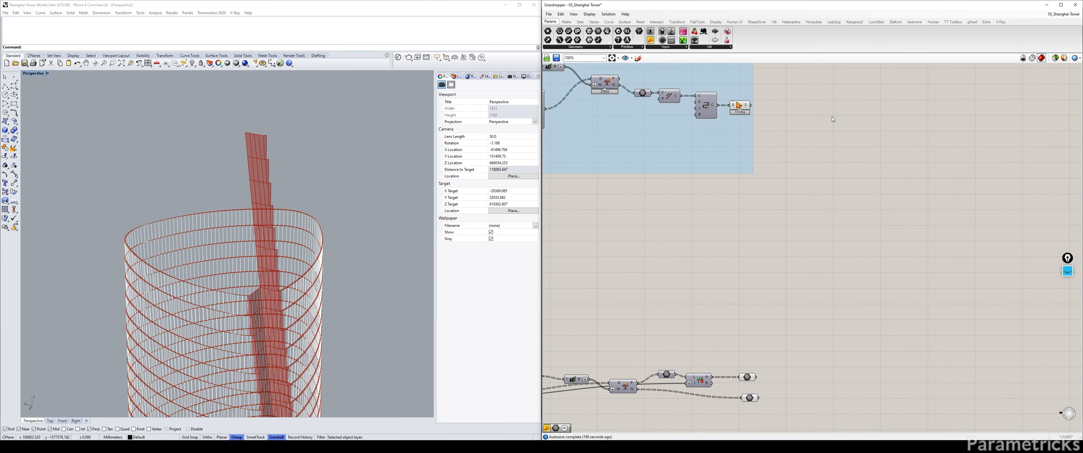
left_click(743, 103)
key("ctrl+q")
left_click(799, 162)
Trace the TOP OUTLINES START, MID and END parameters from their source group to the General Gap Infills group
right_click_drag(799, 162, 860, 118)
scroll(861, 118, "down", 1)
right_click_drag(673, 340, 701, 260)
scroll(622, 244, "up", 1)
right_click_drag(621, 244, 640, 212)
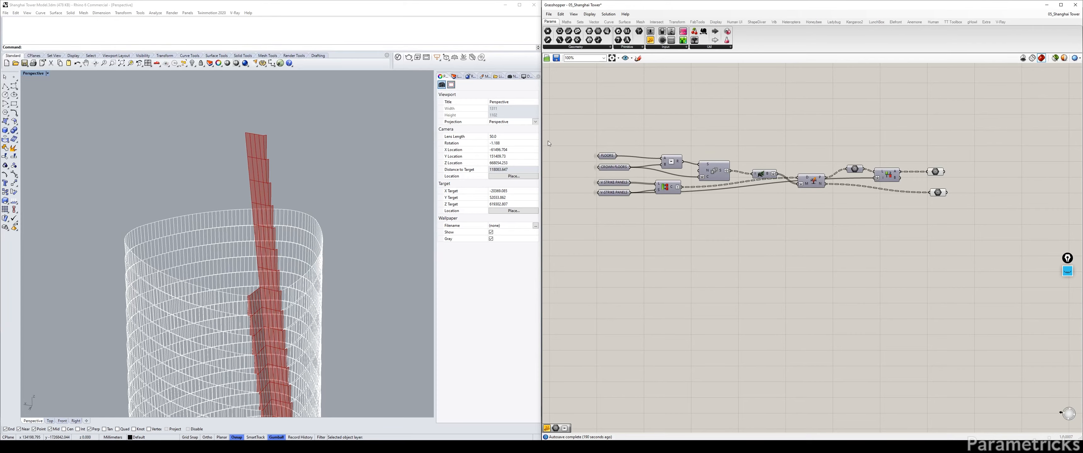
right_click_drag(628, 121, 906, 116)
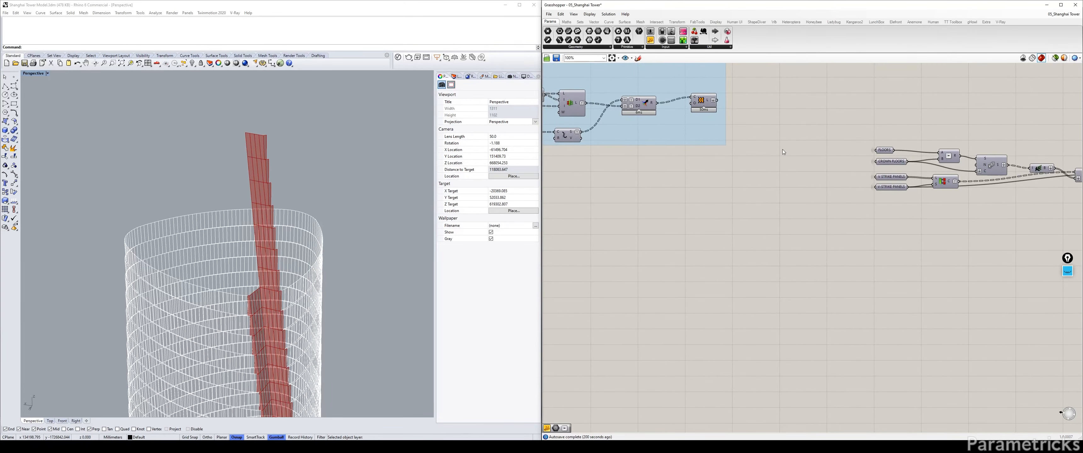
right_click_drag(783, 149, 704, 133)
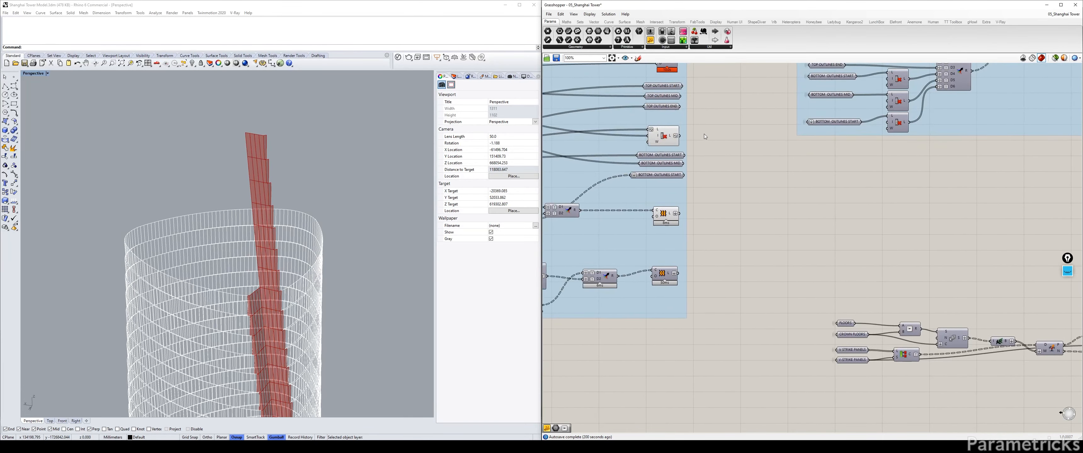
right_click_drag(742, 159, 728, 210)
left_click_drag(695, 128, 639, 165)
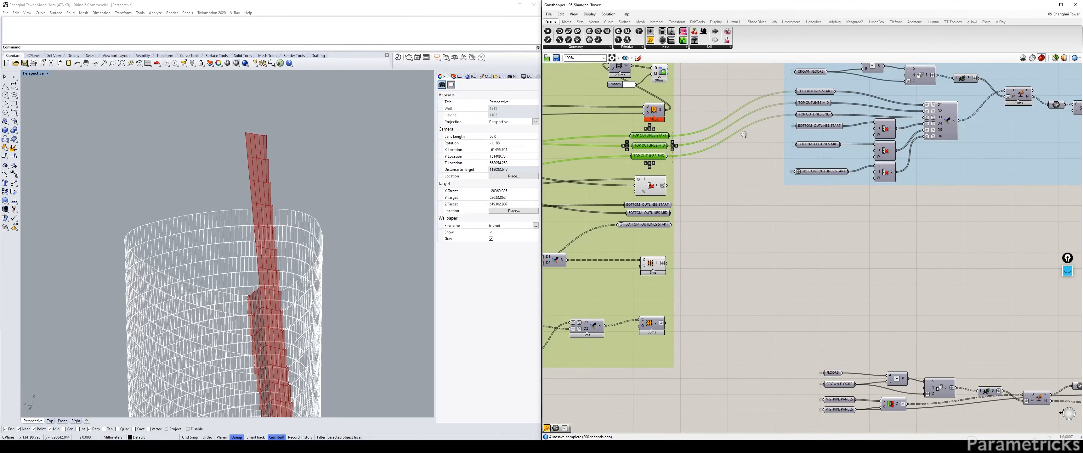
right_click_drag(797, 80, 738, 119)
Copy the TOP OUTLINES START, MID and END parameters with their Merge component and place the copies below the crown's V STRIKE PANELS parameters
left_click(756, 130)
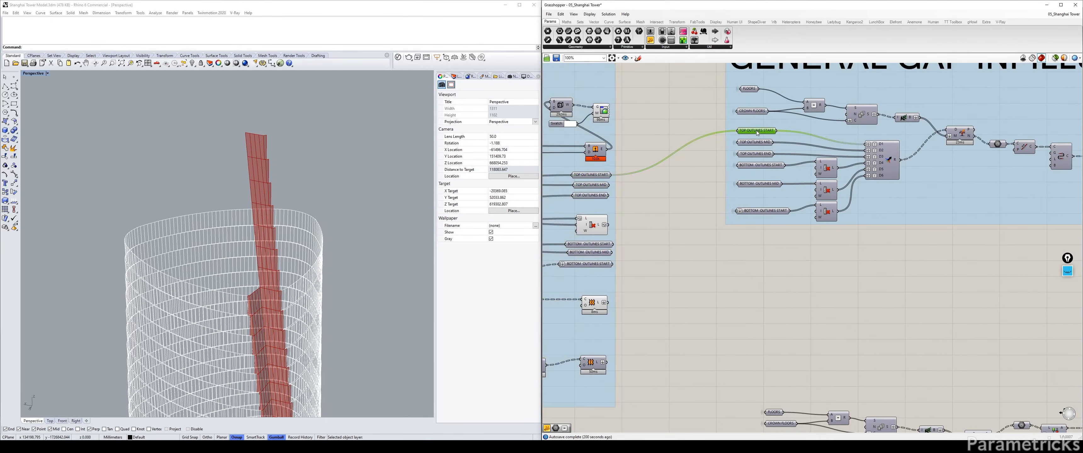
left_click(753, 142, "shift")
left_click(751, 153, "shift")
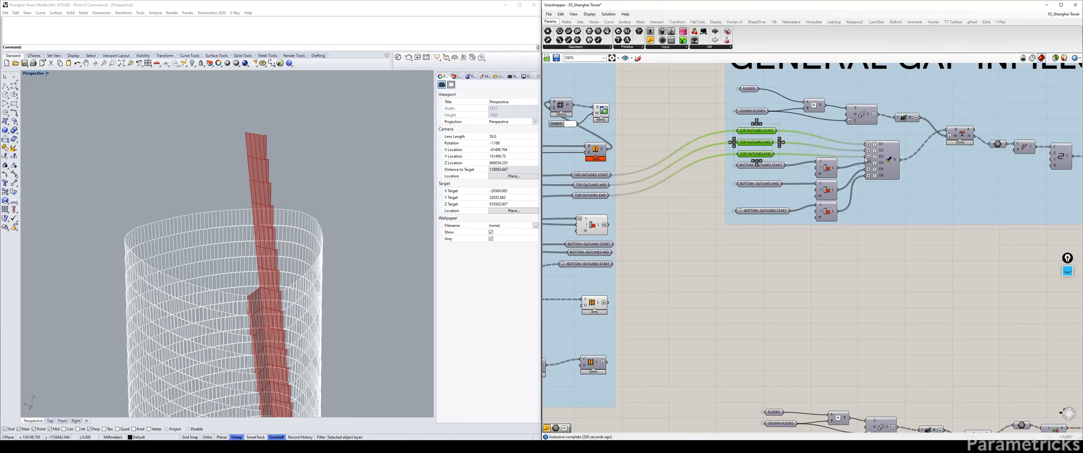
left_click(890, 161, "shift")
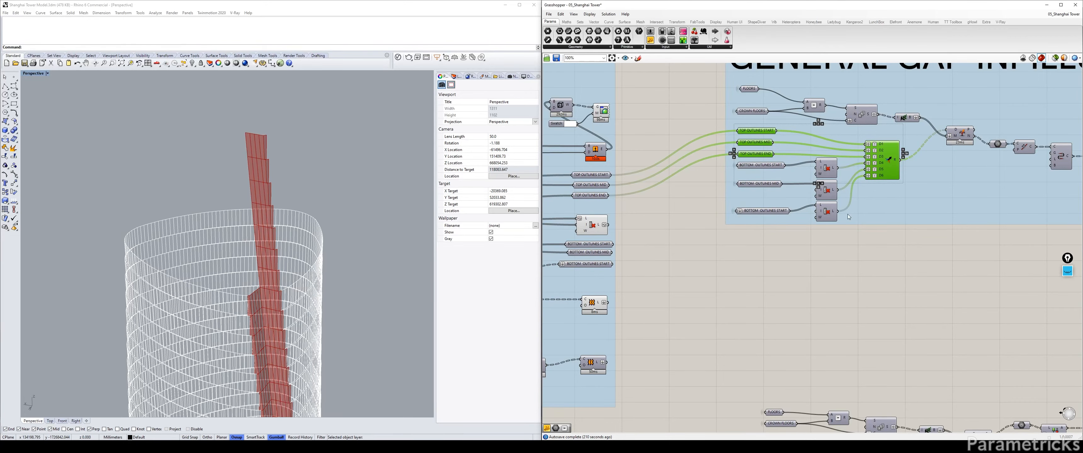
right_click_drag(816, 424, 728, 210)
key("ctrl+v")
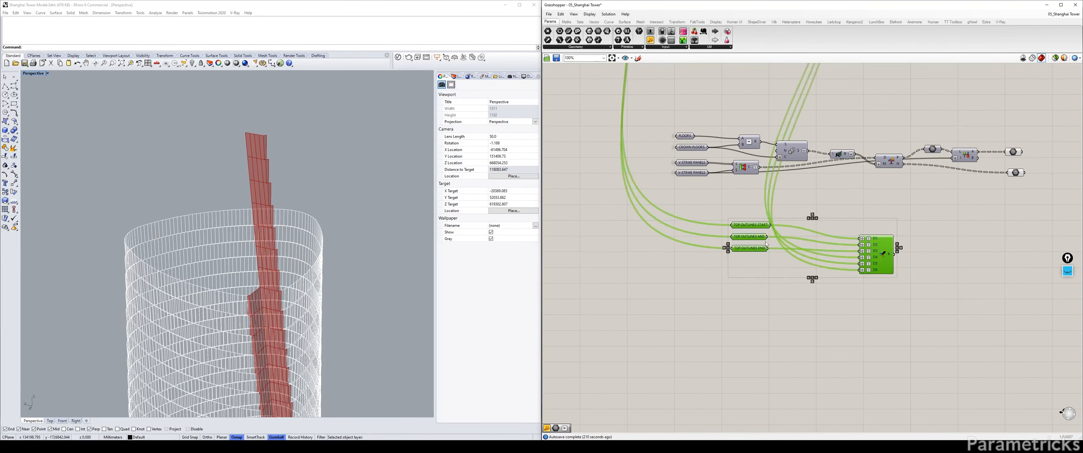
left_click_drag(878, 254, 825, 221)
left_click(826, 252)
Remove the D4, D5 and D6 inputs from the copied Merge component
scroll(825, 236, "up", 5)
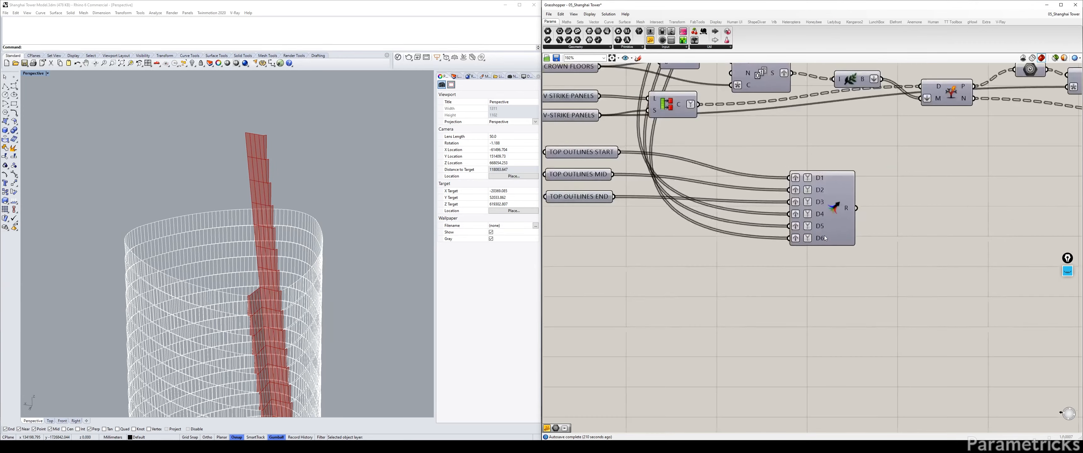
left_click(829, 241)
left_click(829, 230)
left_click(829, 221)
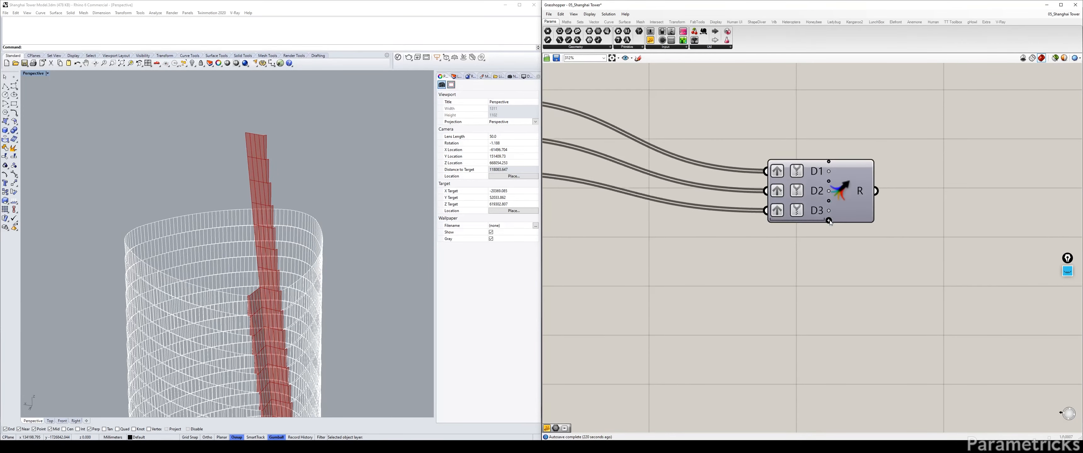
scroll(802, 242, "down", 4)
Move the copied Merge close to the TOP OUTLINES parameters and turn on its preview to inspect the outlines
left_click_drag(830, 217, 726, 189)
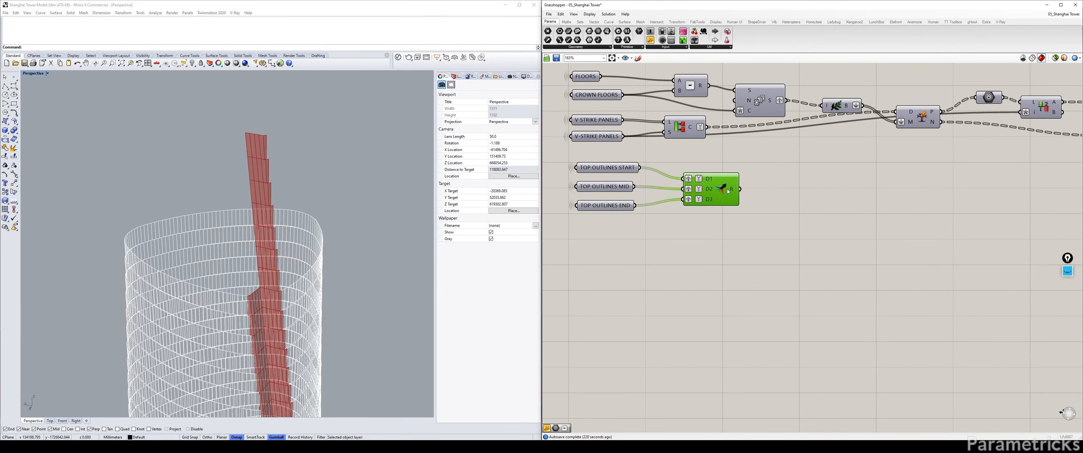
left_click(787, 195)
left_click_drag(651, 155, 622, 217)
scroll(623, 216, "down", 4)
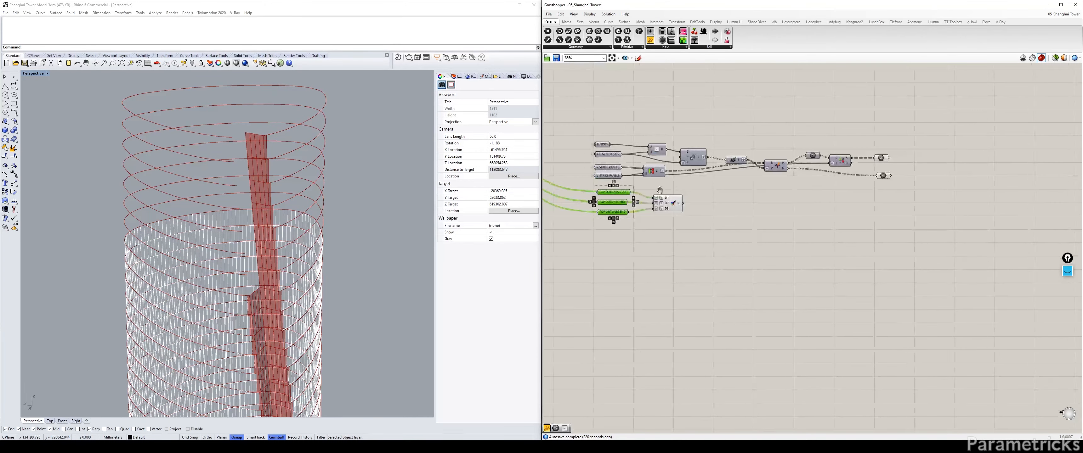
right_click_drag(599, 231, 647, 225)
scroll(647, 226, "up", 2)
left_click(744, 185)
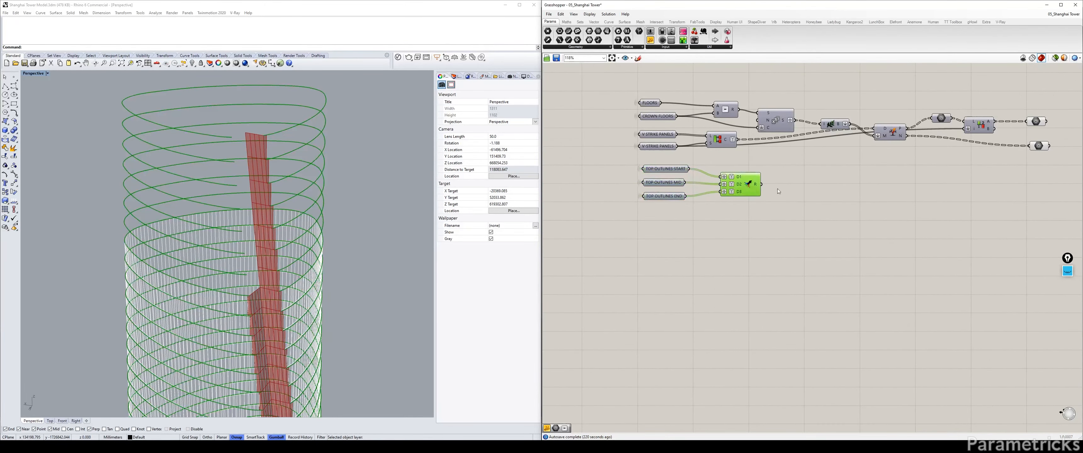
left_click(794, 189)
Duplicate the Split Tree below the original with the Merge's R output feeding its D input, and turn off the Merge's preview
scroll(741, 186, "up", 3)
right_click_drag(780, 112, 730, 211)
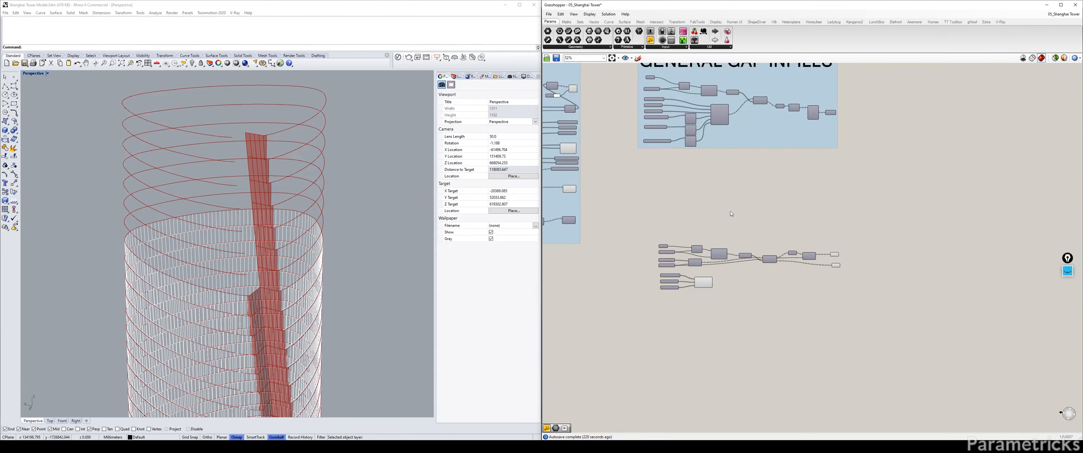
right_click_drag(753, 238, 742, 203)
scroll(738, 223, "up", 4)
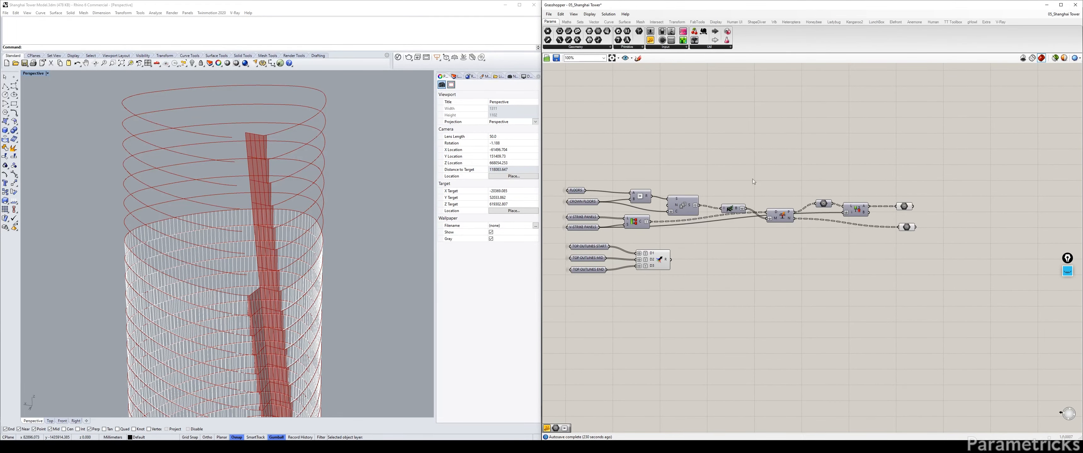
scroll(727, 200, "down", 3)
right_click_drag(742, 166, 735, 191)
scroll(731, 221, "up", 3)
right_click_drag(727, 248, 729, 207)
left_click_drag(764, 207, 759, 251, "alt")
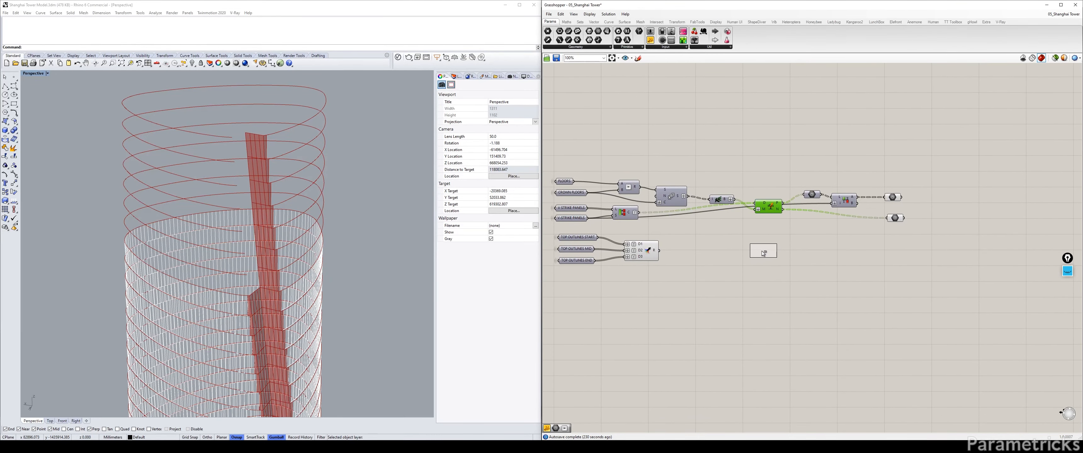
left_click_drag(660, 252, 753, 248)
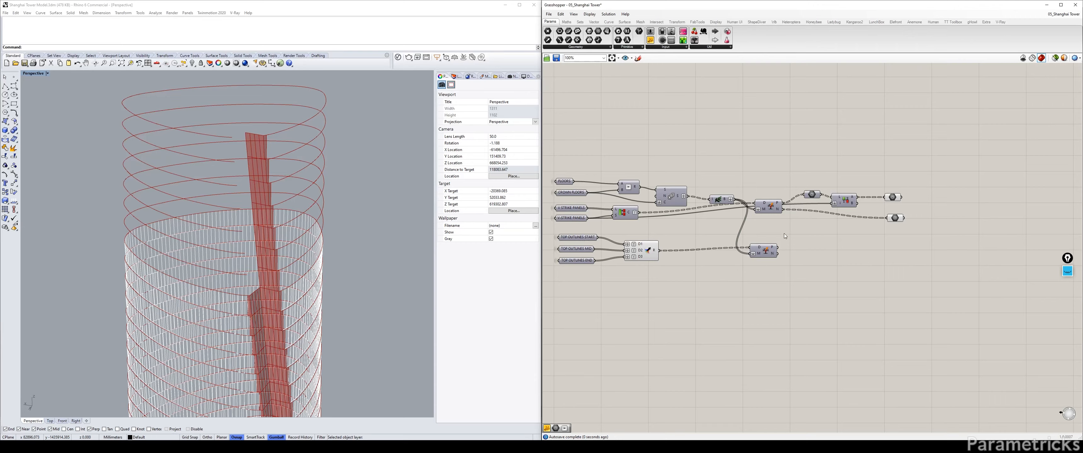
left_click(647, 249)
left_click(763, 251)
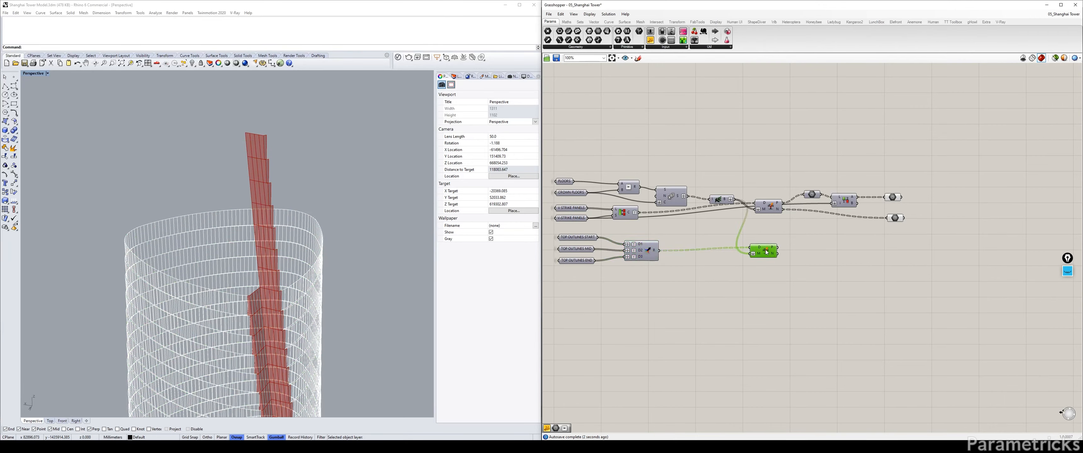
Duplicate the Construct Path and Series components below the originals, with the Series copy feeding Construct Path and its B output feeding the lower Split Tree's M input
left_click(832, 267)
scroll(258, 255, "up", 8)
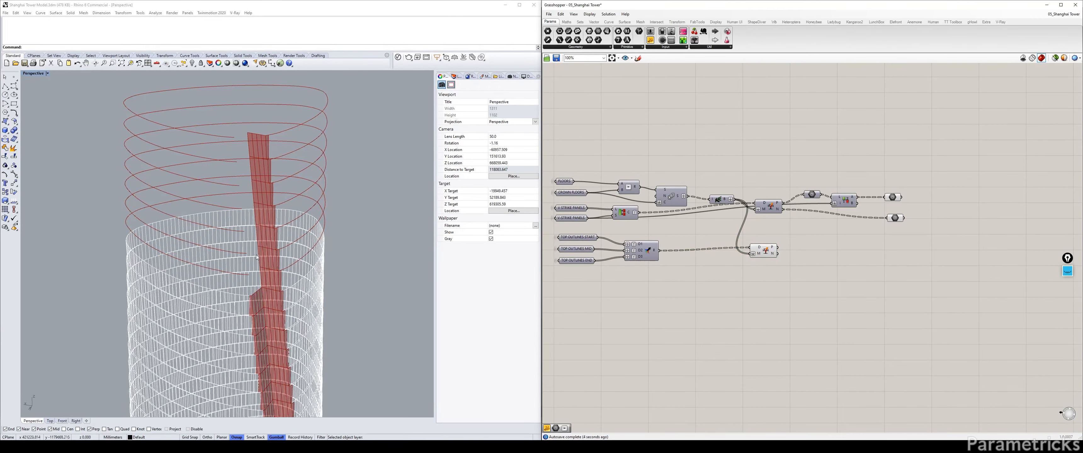
scroll(262, 257, "down", 5)
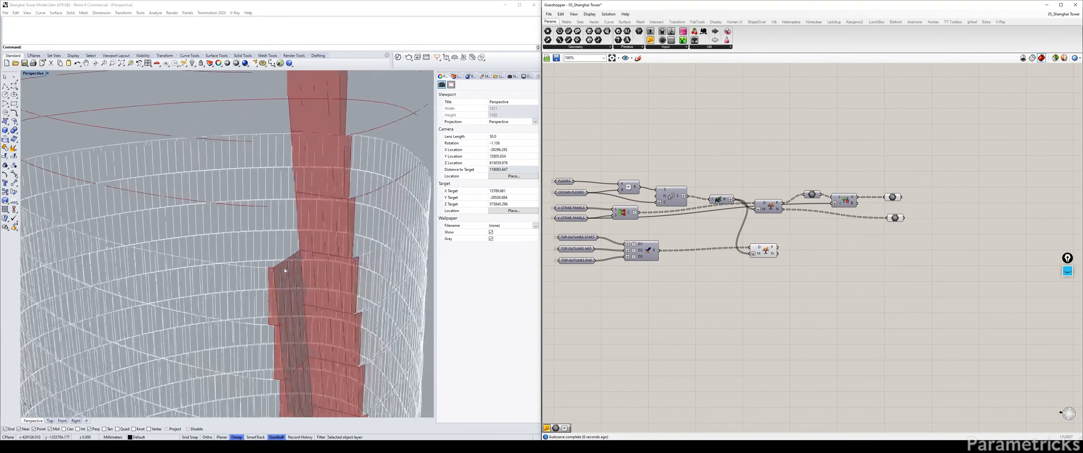
left_click_drag(717, 201, 706, 207)
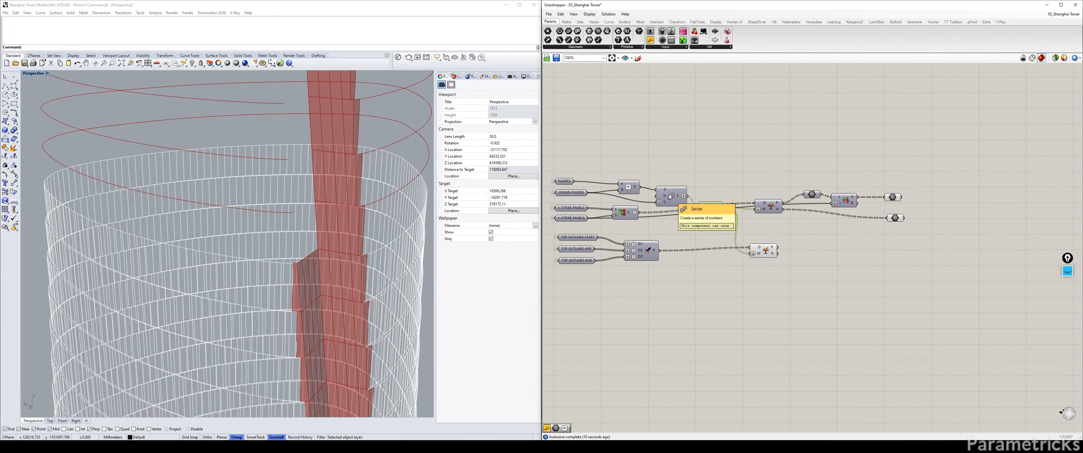
scroll(679, 201, "up", 2)
right_click_drag(656, 194, 661, 168)
left_click_drag(735, 182, 744, 175)
left_click_drag(796, 249, 813, 244)
left_click_drag(737, 178, 796, 242, "alt")
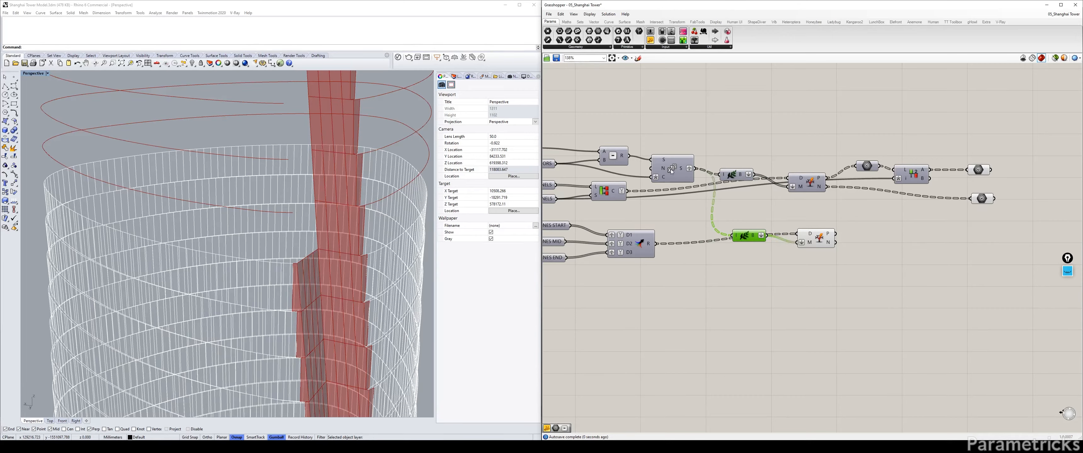
left_click_drag(672, 172, 692, 264, "alt")
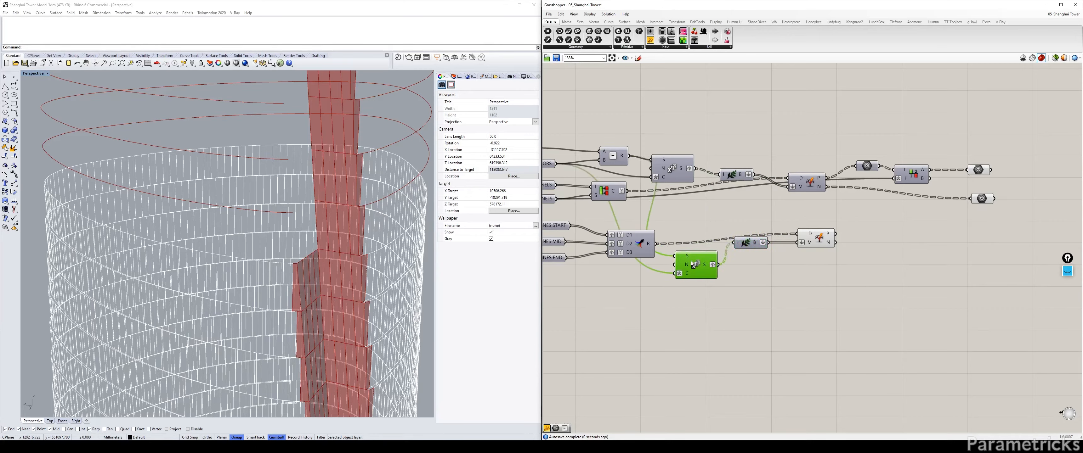
left_click_drag(746, 243, 691, 260)
Clear the expression from the copied Series component's C input and check the crown outlines against the strike panels
right_click(674, 273)
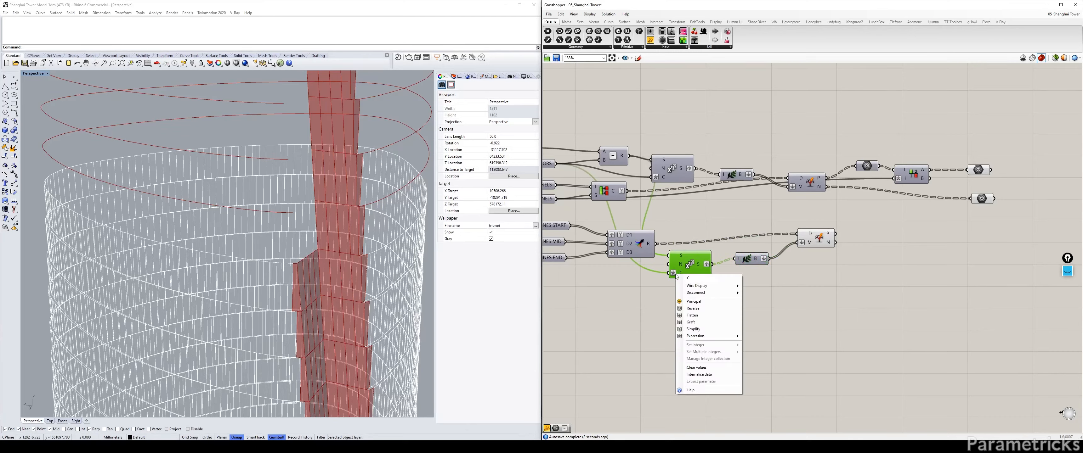
mouse_move(698, 337)
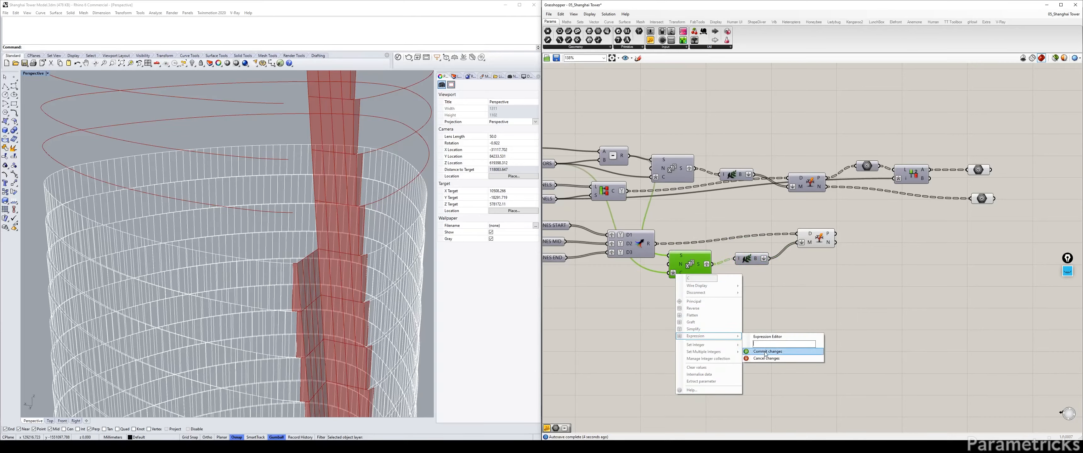
left_click(765, 353)
left_click_drag(823, 241, 820, 242)
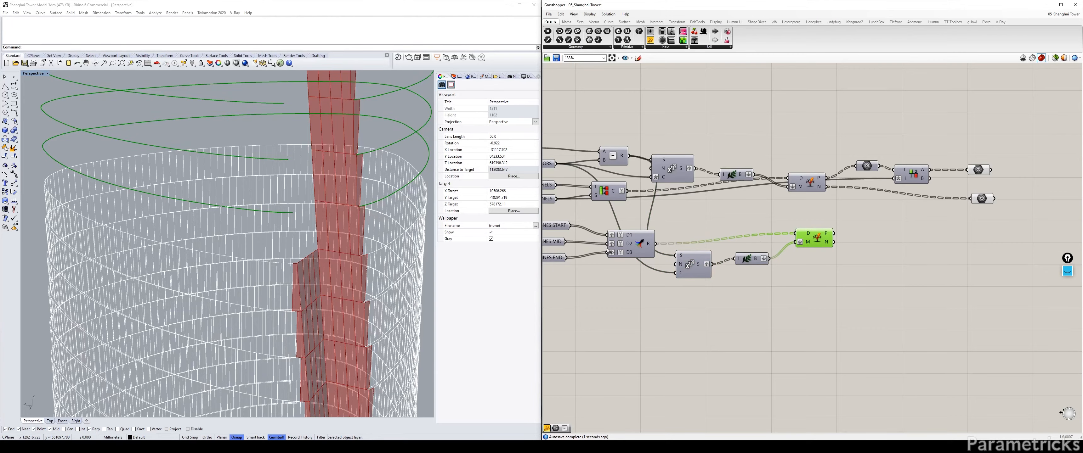
left_click(842, 273)
scroll(202, 275, "down", 5)
right_click_drag(305, 249, 344, 262, "shift")
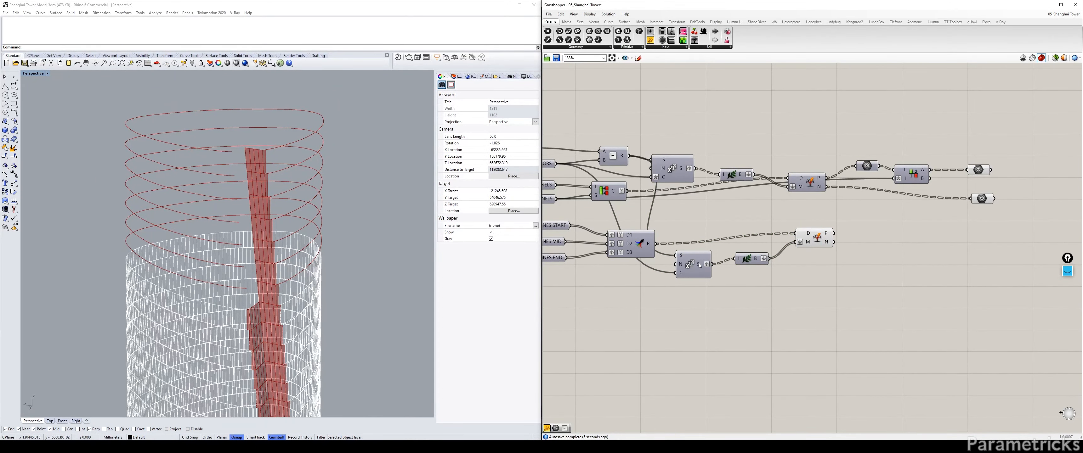
Add a subtraction expression to the copied Series component's S input so the series starts at a lower index
mouse_move(700, 265)
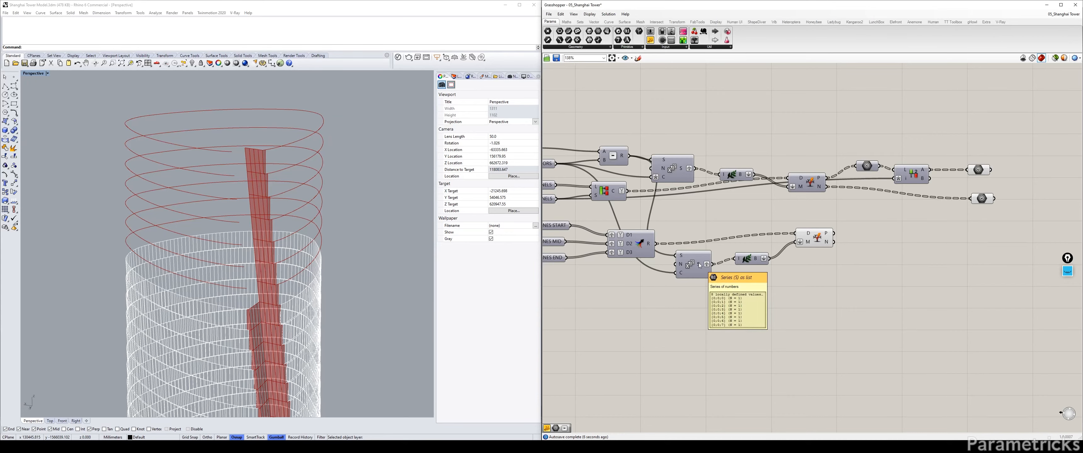
right_click(681, 258)
mouse_move(717, 319)
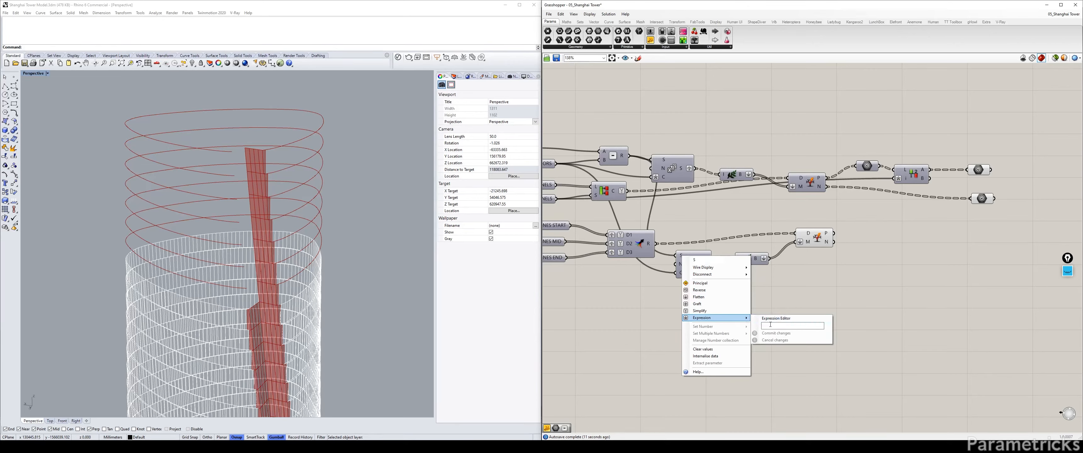
left_click(774, 325)
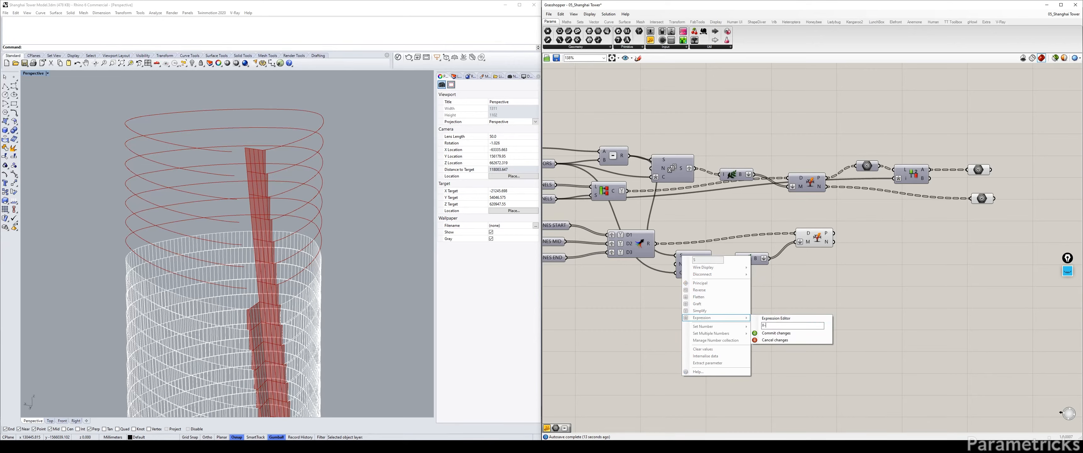
left_click(776, 333)
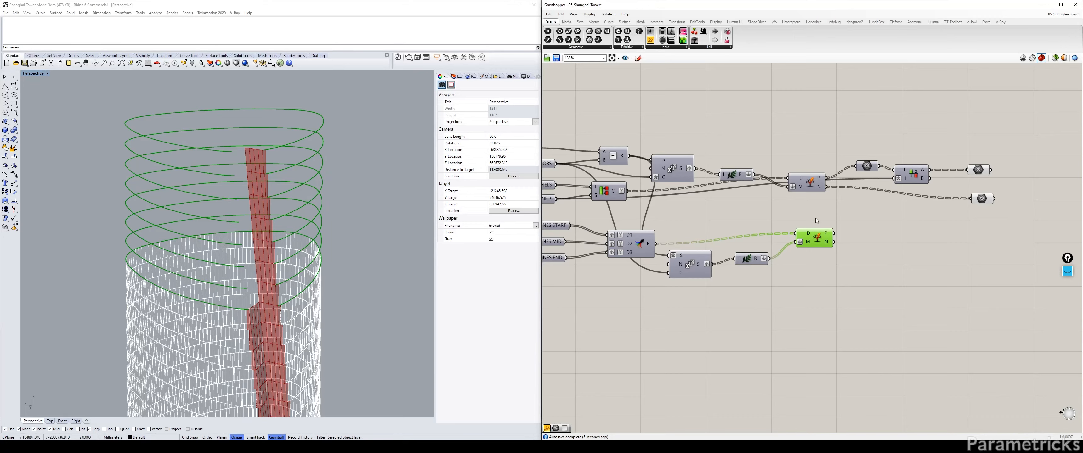
Examine the split crown outlines around the V strike panels and the data in the lower Split Tree's P output
mouse_move(827, 235)
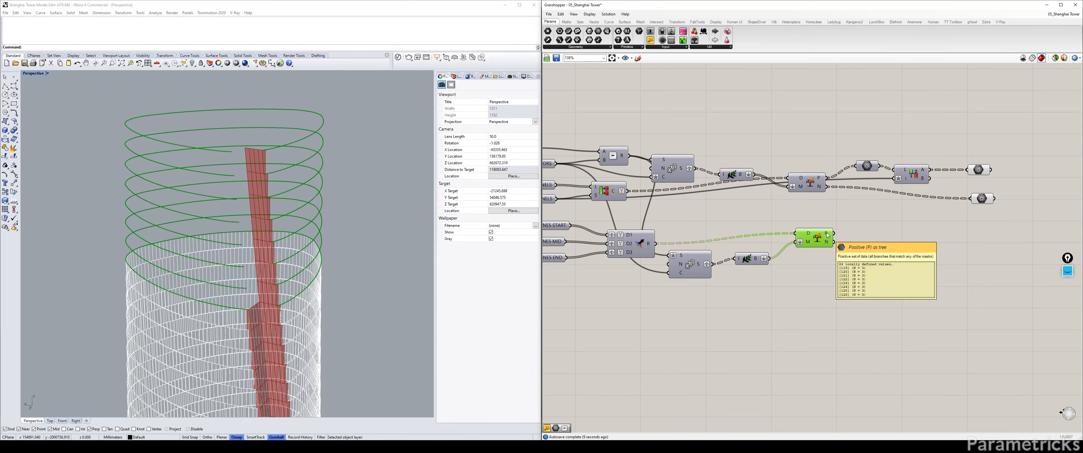
right_click_drag(827, 236, 702, 227)
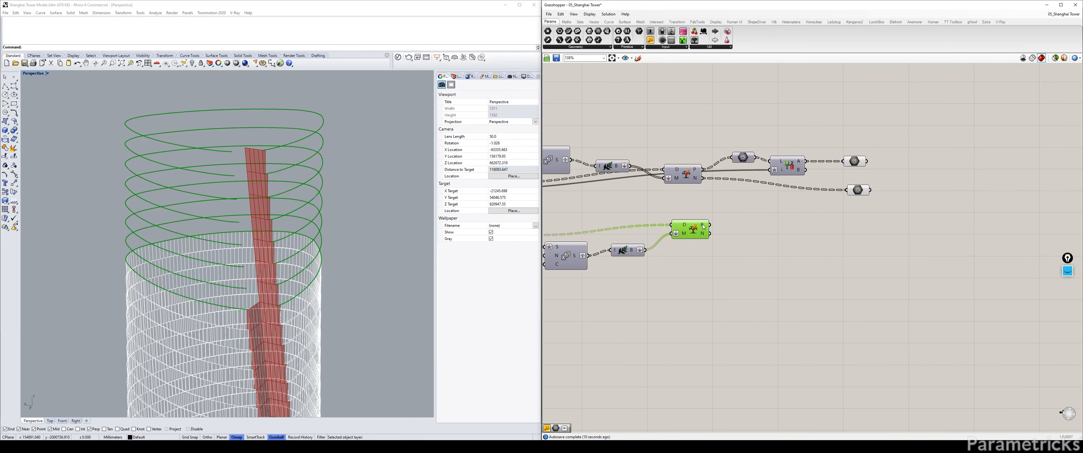
double_click(734, 230)
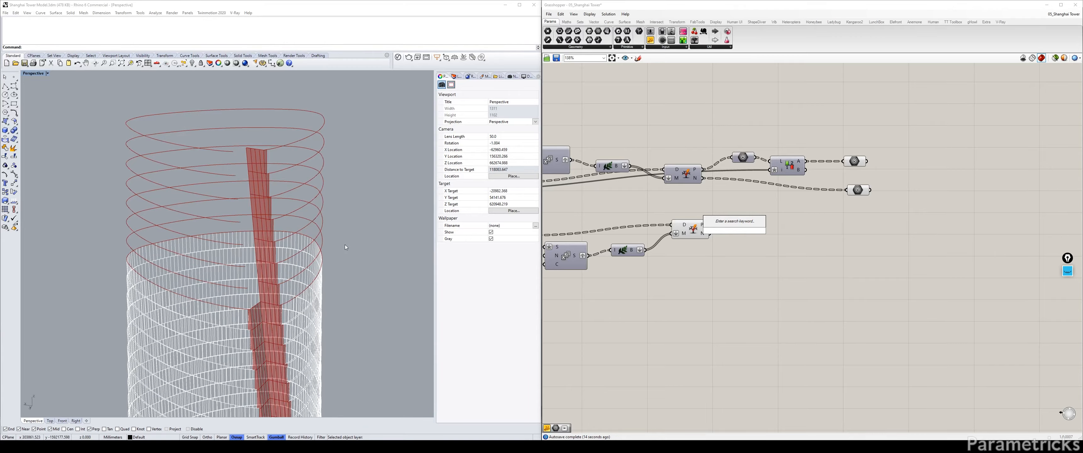
scroll(344, 244, "up", 3)
scroll(345, 244, "up", 4)
left_click(682, 236)
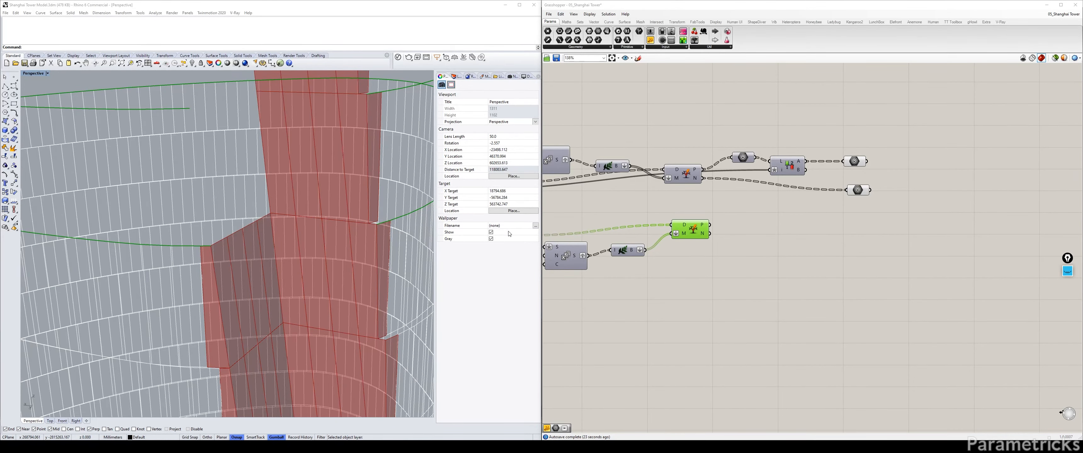
scroll(295, 223, "down", 4)
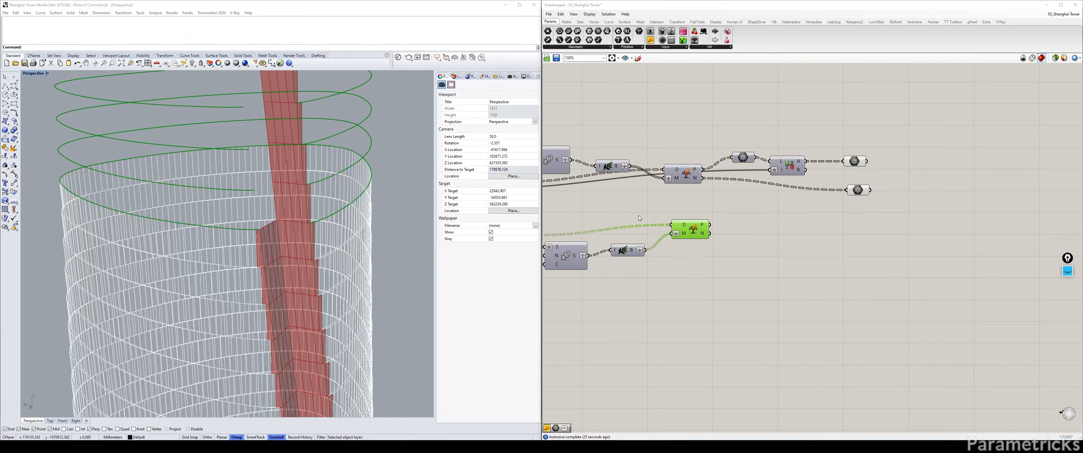
right_click_drag(638, 216, 641, 226)
right_click_drag(299, 196, 319, 261)
scroll(320, 209, "down", 6)
scroll(204, 149, "up", 3)
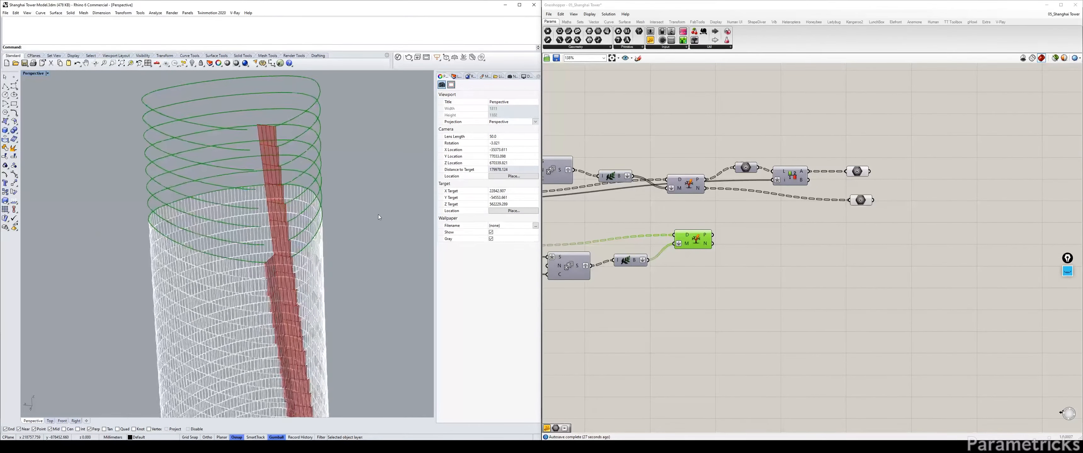
left_click(793, 264)
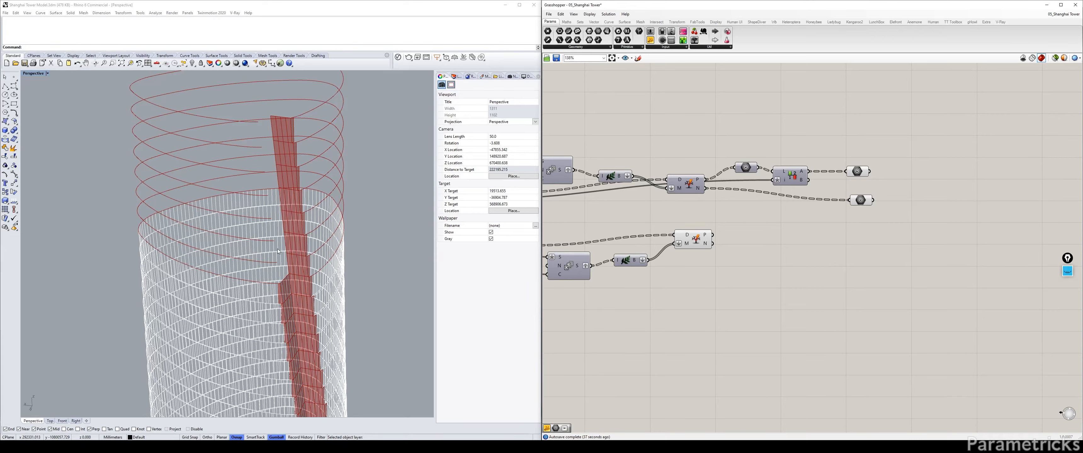
right_click_drag(219, 277, 224, 282)
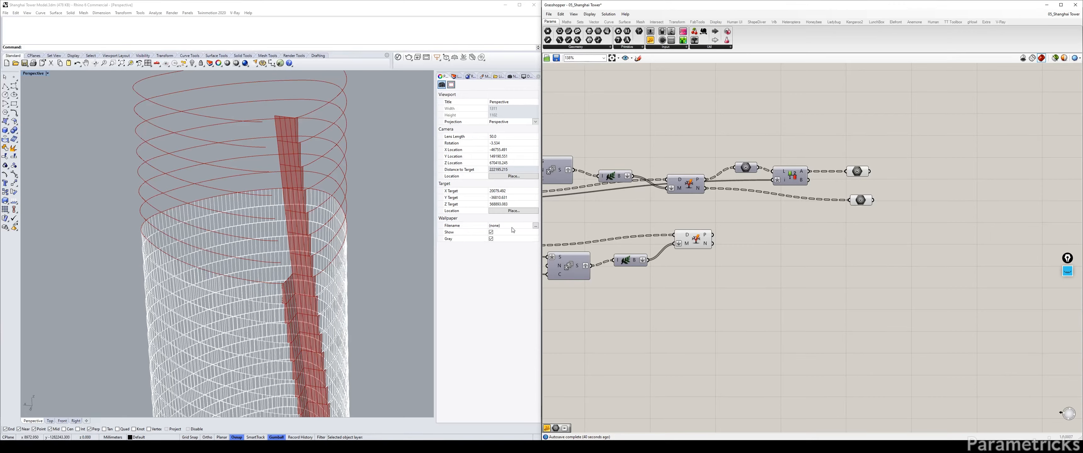
left_click_drag(697, 248, 693, 252)
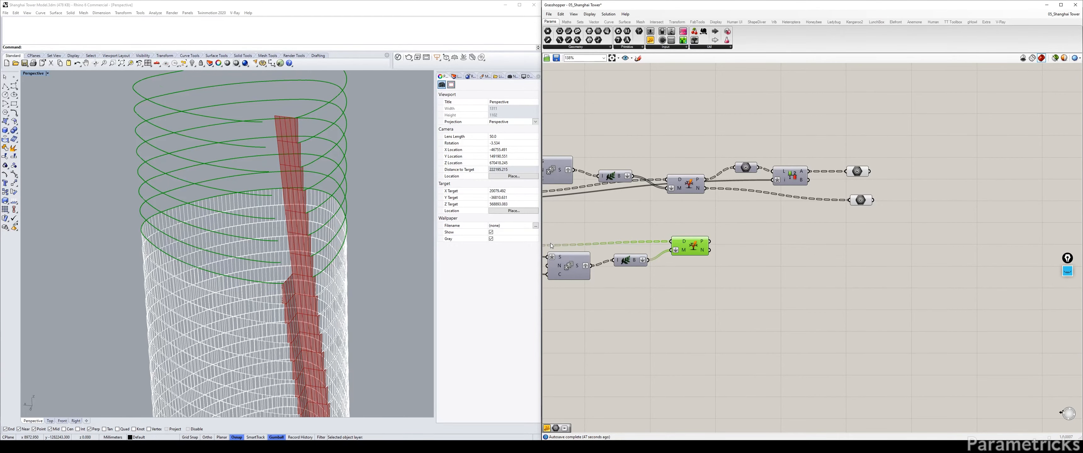
right_click_drag(618, 252, 676, 218)
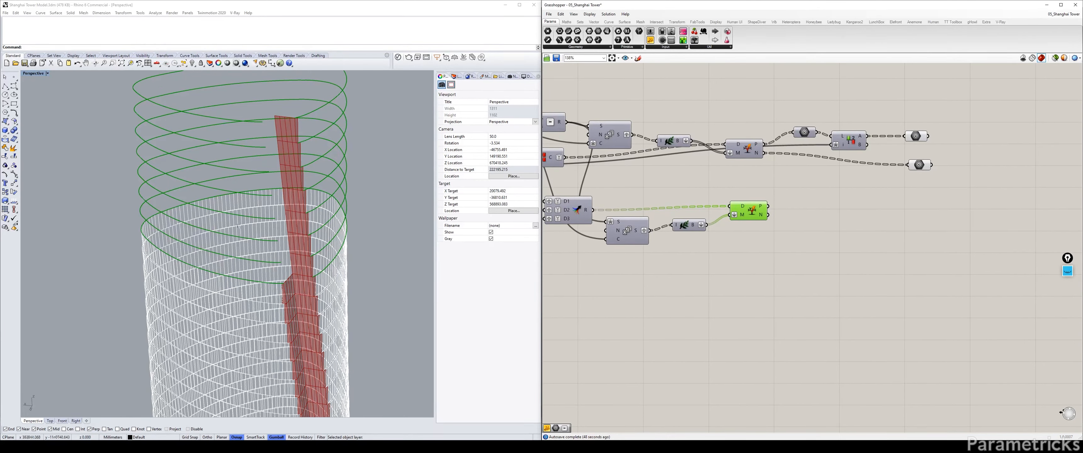
right_click_drag(256, 245, 142, 195)
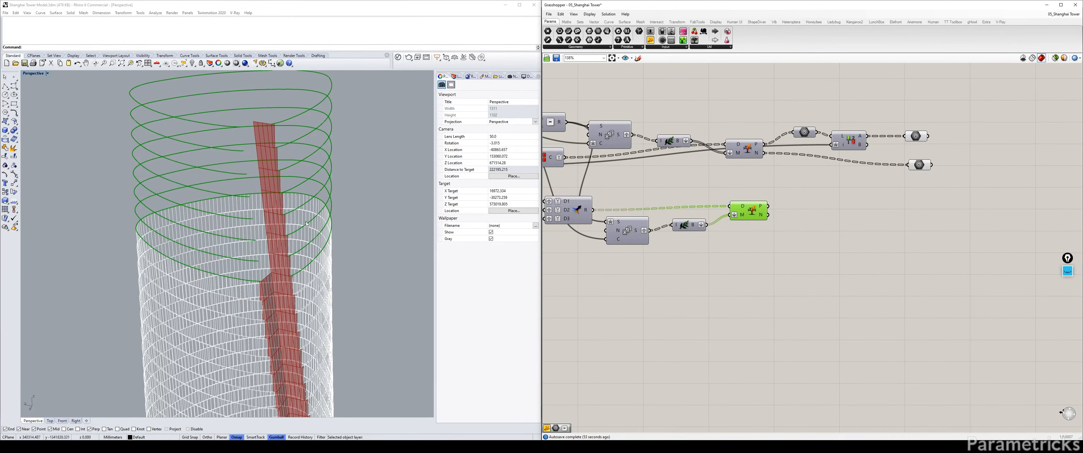
right_click_drag(810, 281, 748, 280)
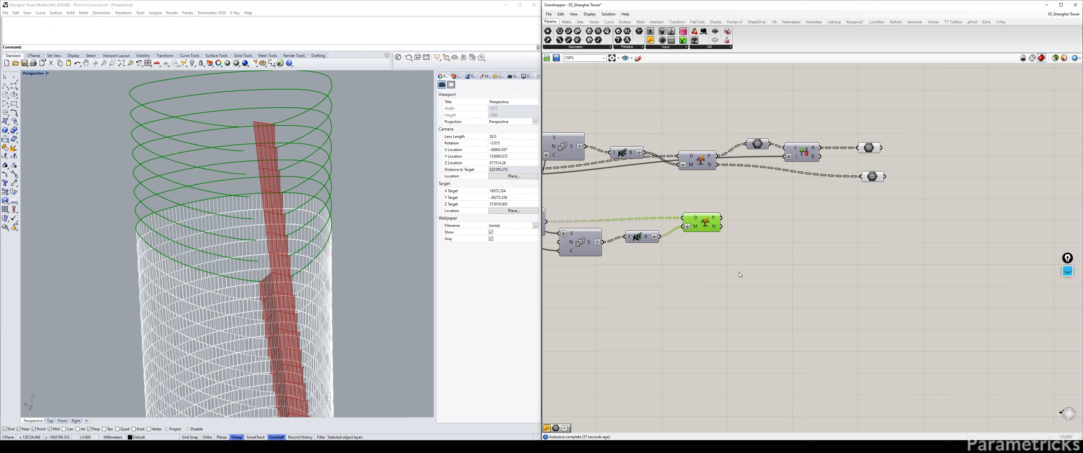
Add a Join Curves component fed by the lower Split Tree's P output and turn off that Split Tree's preview
double_click(739, 284)
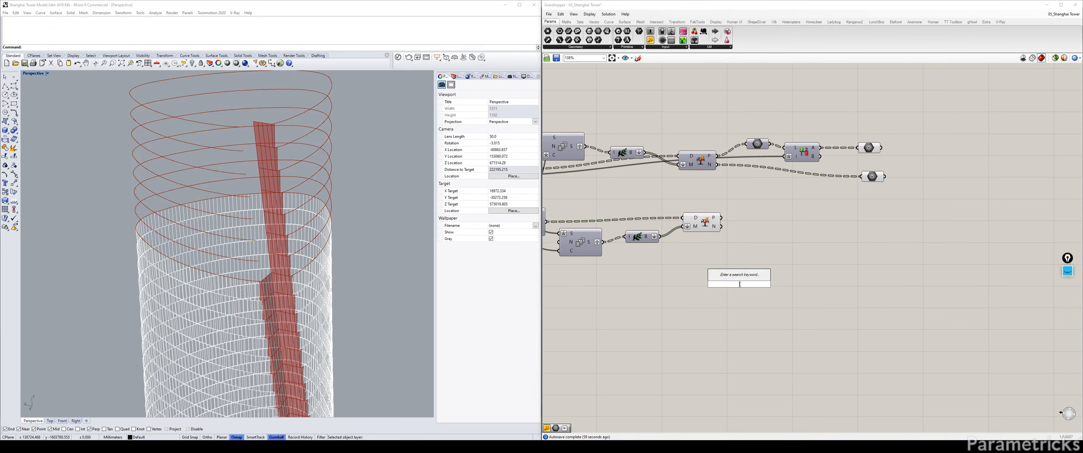
left_click(710, 218)
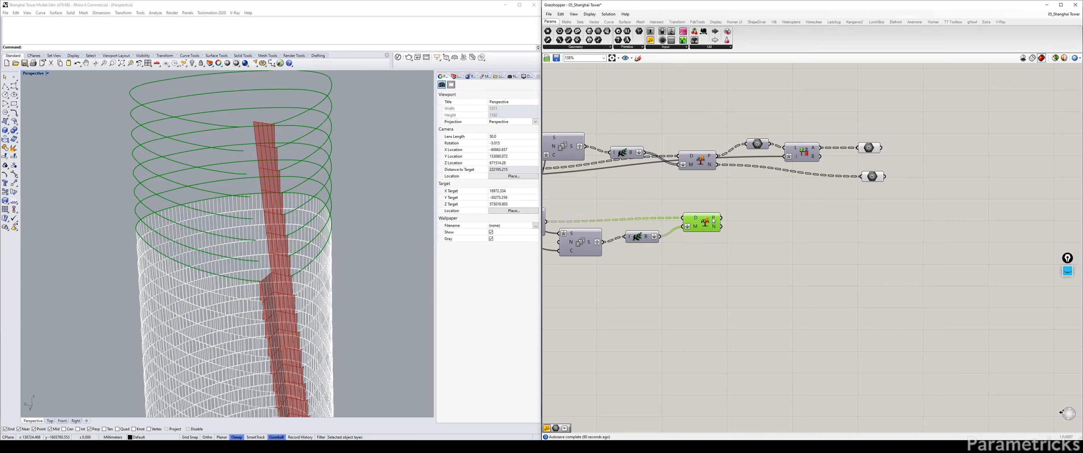
mouse_move(715, 218)
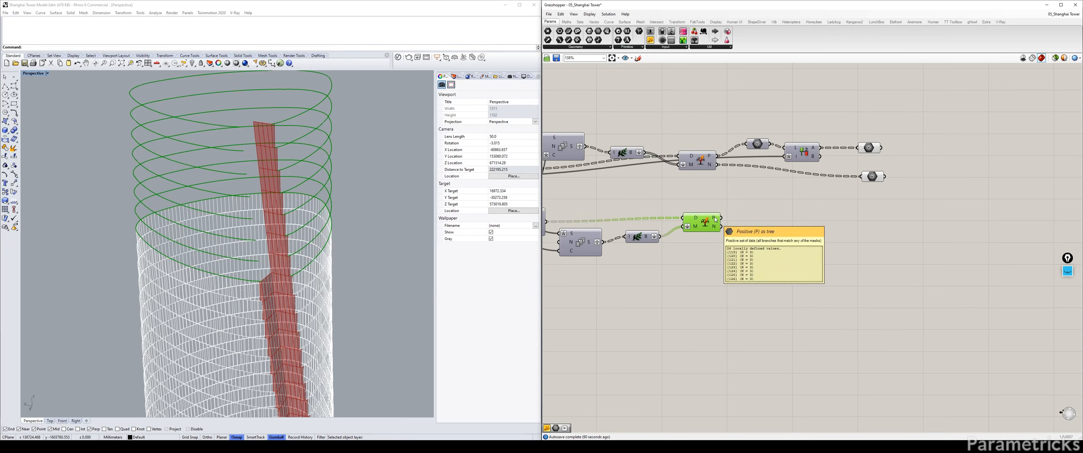
double_click(783, 220)
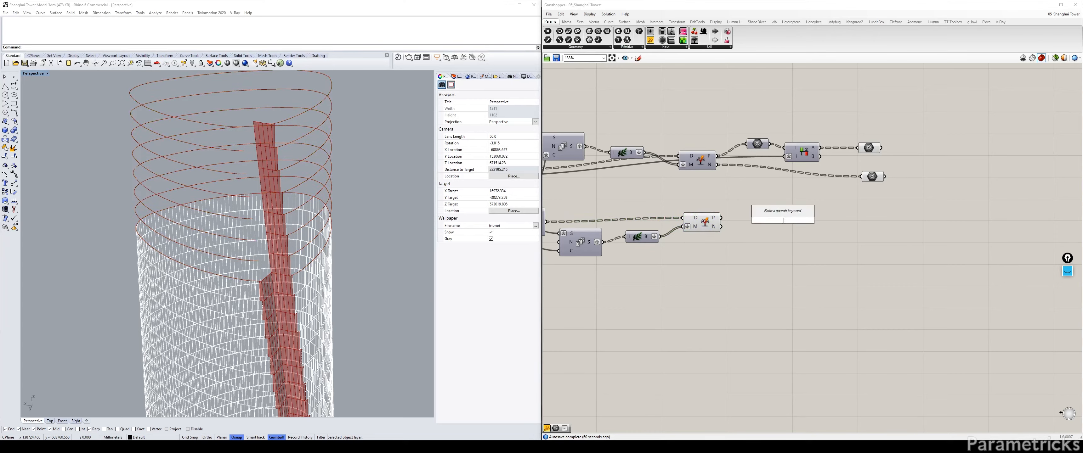
type("JOIN")
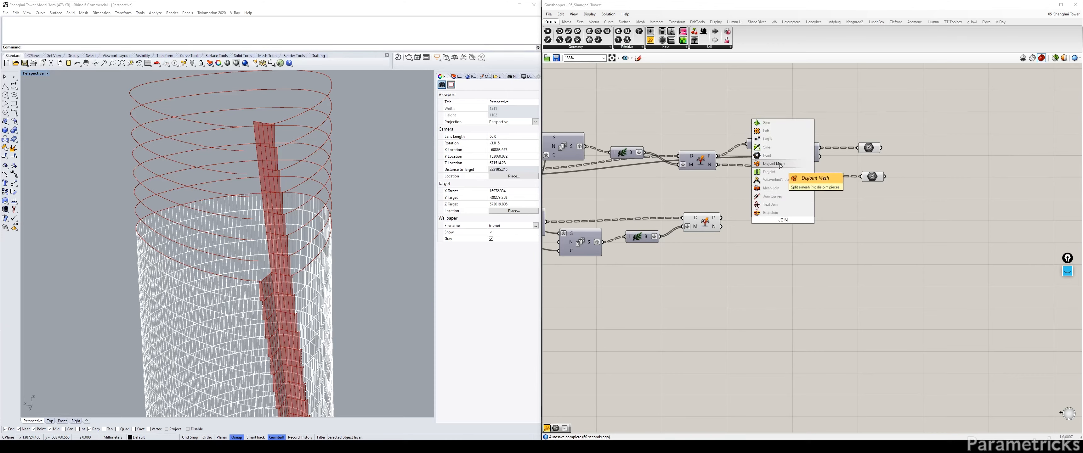
left_click(772, 196)
left_click_drag(721, 218, 773, 227)
left_click(700, 224)
right_click_drag(772, 225, 690, 215)
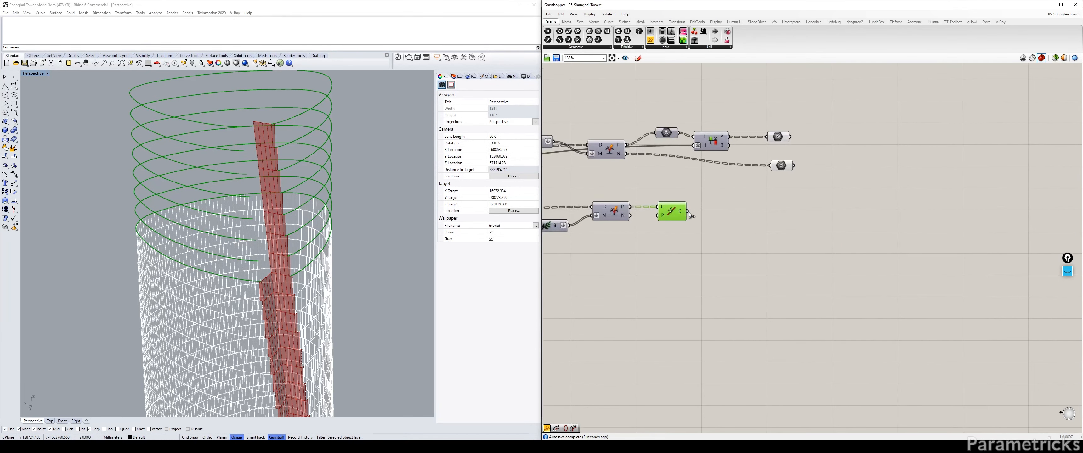
Add an Explode component after Join Curves and feed it the joined crown outlines
double_click(732, 216)
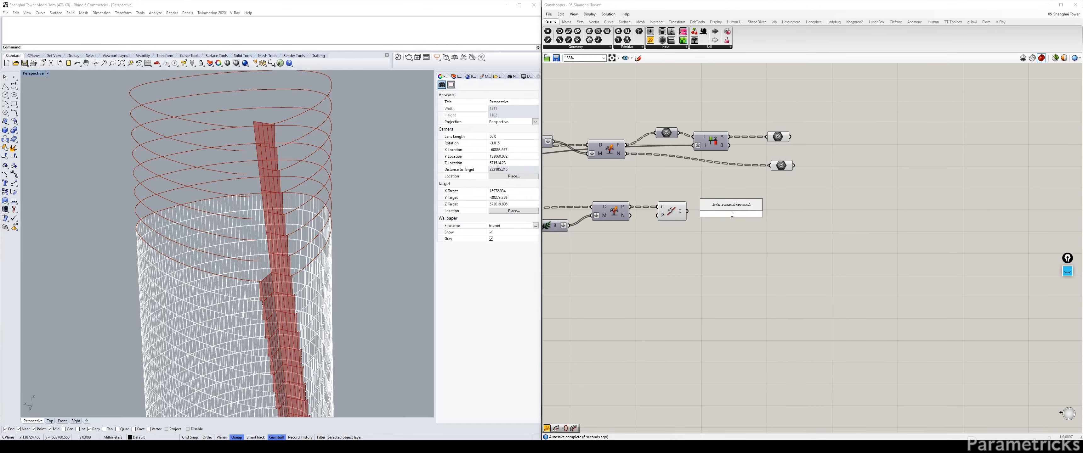
left_click_drag(678, 218, 671, 218)
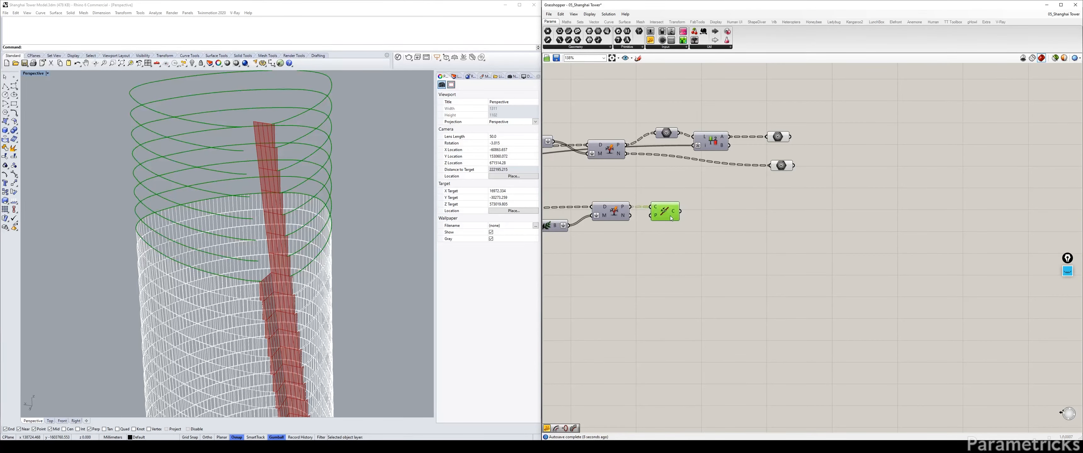
double_click(689, 234)
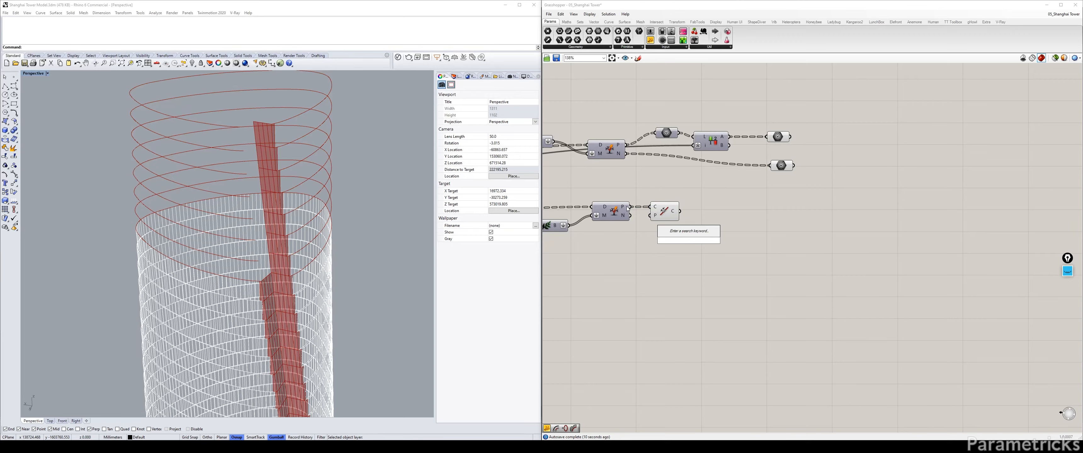
mouse_move(627, 206)
type("explode")
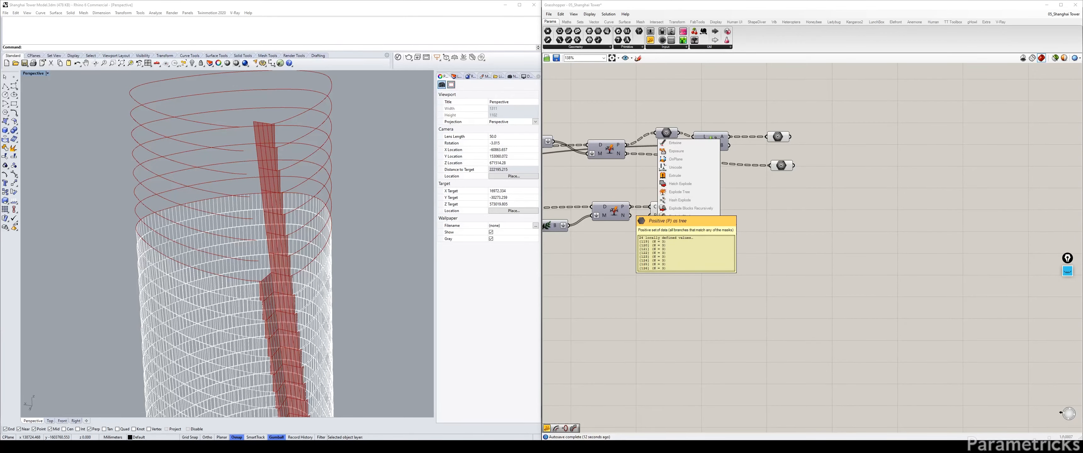
key("Return")
left_click_drag(679, 211, 707, 216)
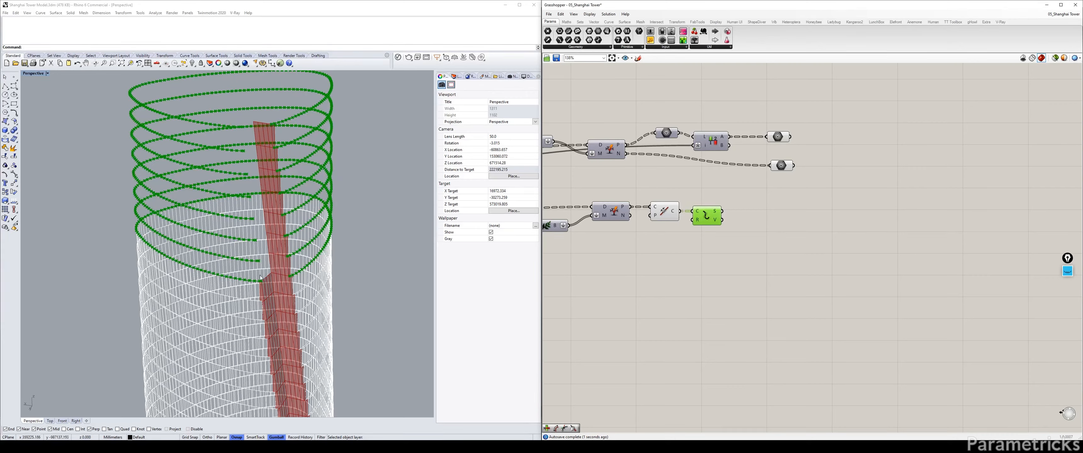
Add an Interpolate curve component and feed its V input from the Explode component's vertices output
double_click(692, 276)
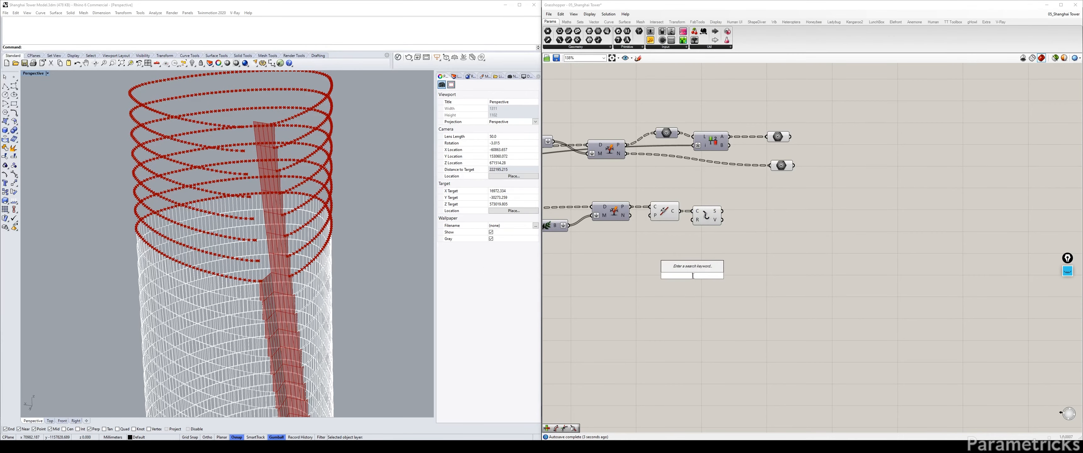
type("INTER")
key("Up")
key("Up")
key("Up")
key("Up")
key("Up")
key("Up")
key("Return")
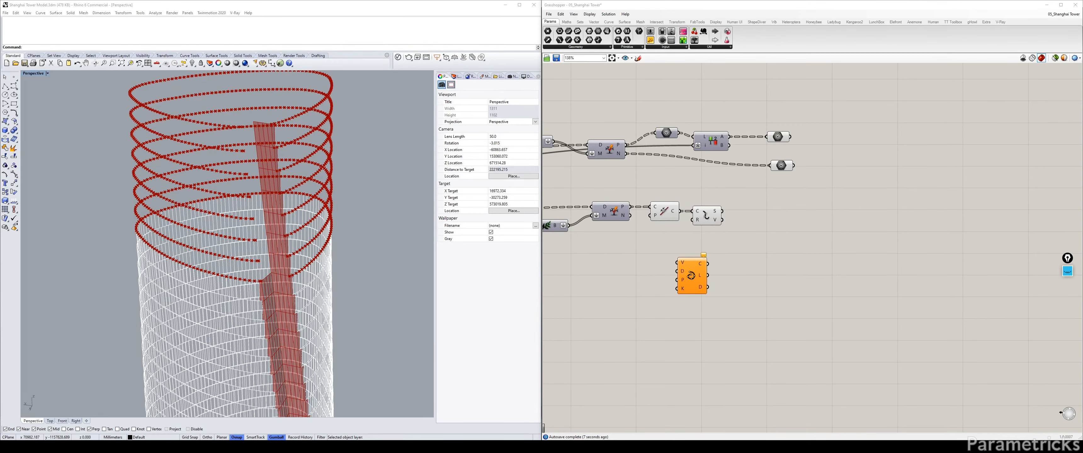
left_click_drag(692, 279, 745, 227)
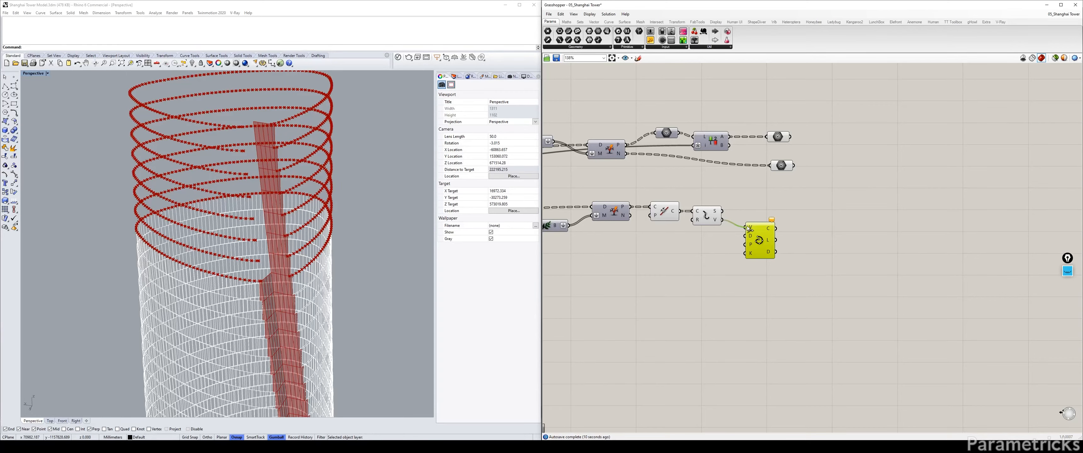
Turn off the previews of the Interpolate, Explode and Join Curves components and move Interpolate closer to Explode
key("ctrl+q")
left_click(715, 215)
key("ctrl+q")
left_click(665, 214)
key("ctrl+q")
right_click_drag(698, 249, 626, 255)
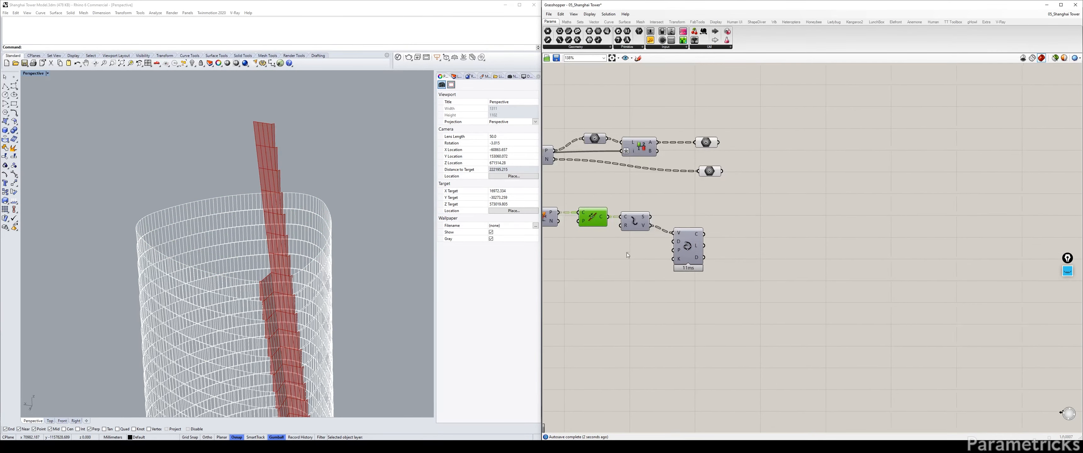
left_click_drag(689, 246, 679, 238)
right_click_drag(679, 238, 755, 232)
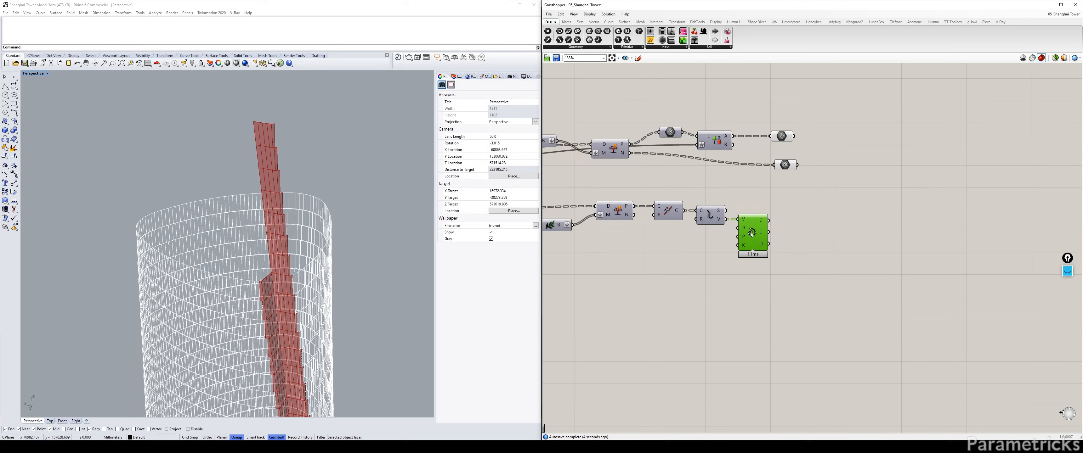
Add a Loft component fed by the Interpolate component's curve output and flatten its curves input
double_click(630, 265)
type("LOF")
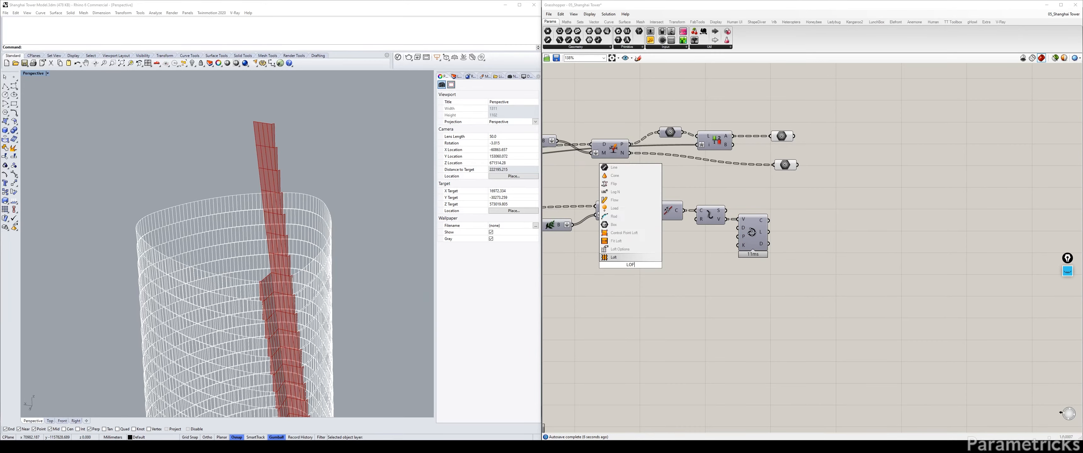
key("Return")
left_click_drag(630, 260, 796, 236)
left_click_drag(806, 239, 798, 224)
right_click(762, 220)
key("Escape")
right_click(793, 220)
left_click(810, 268)
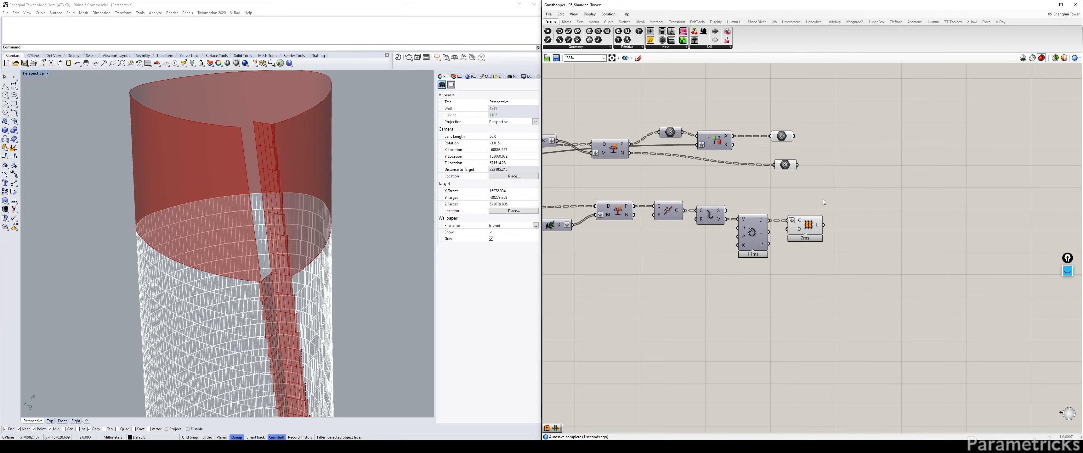
Try lofting the Join Curves output directly, inspect the crown surface, and reconnect the interpolated curves to the Loft
left_click_drag(769, 271, 734, 301)
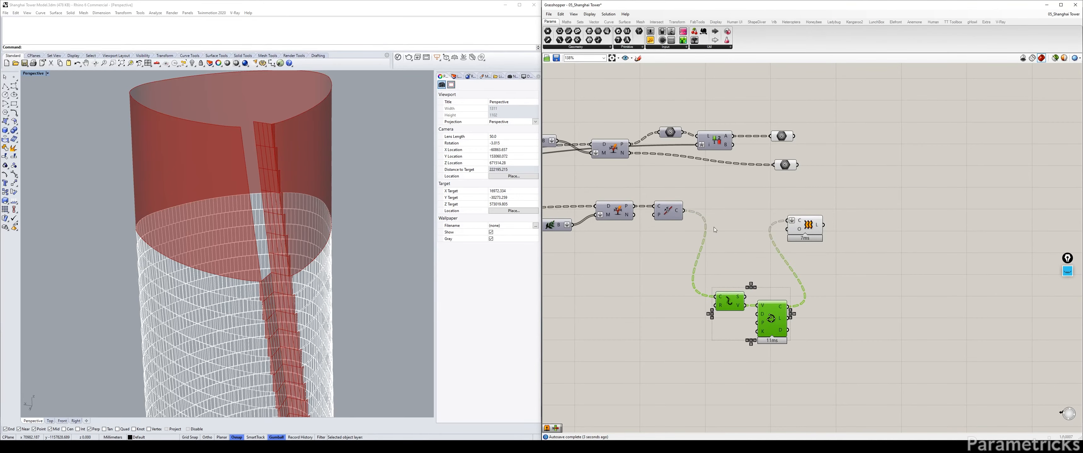
left_click(714, 229)
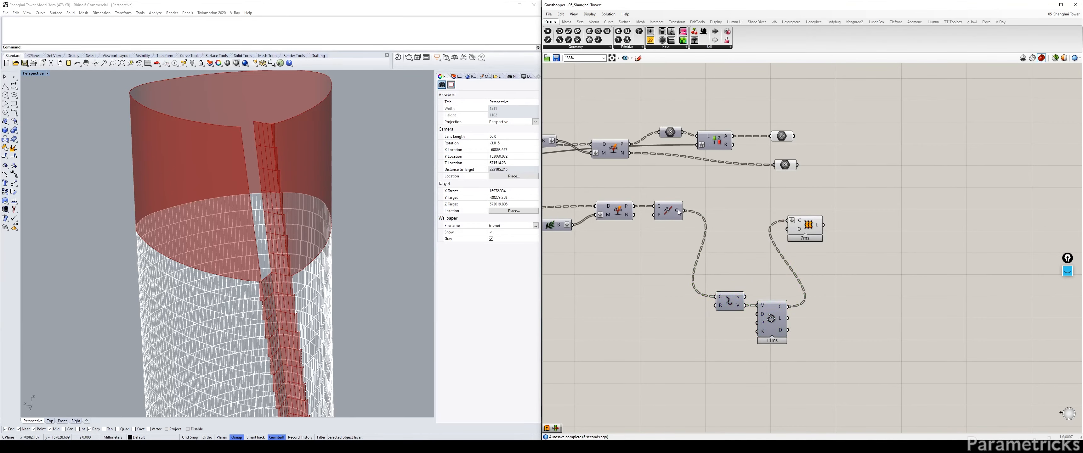
left_click_drag(679, 213, 788, 221)
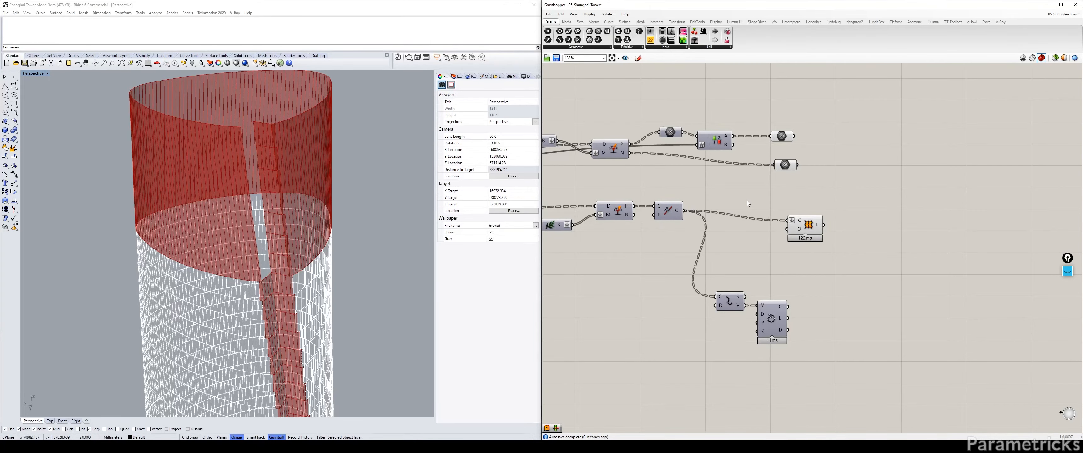
scroll(404, 187, "up", 5)
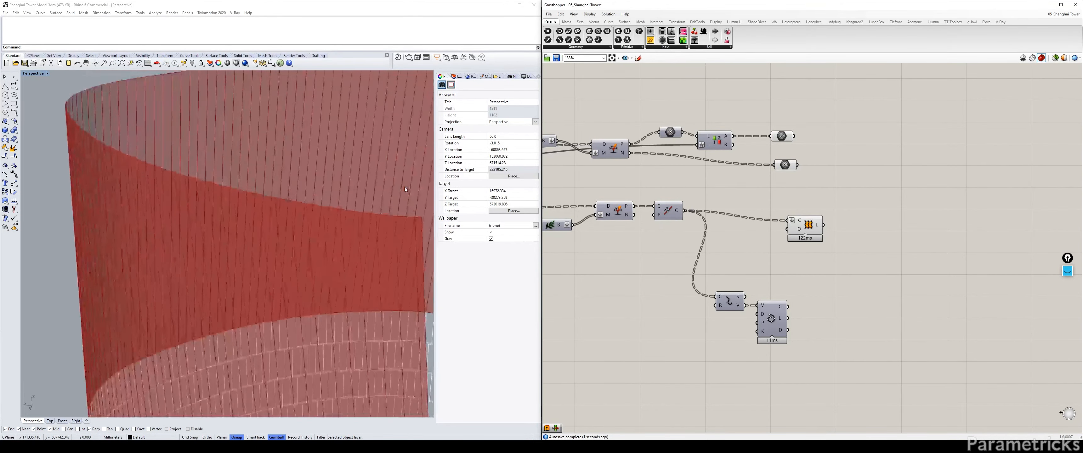
scroll(404, 187, "down", 5)
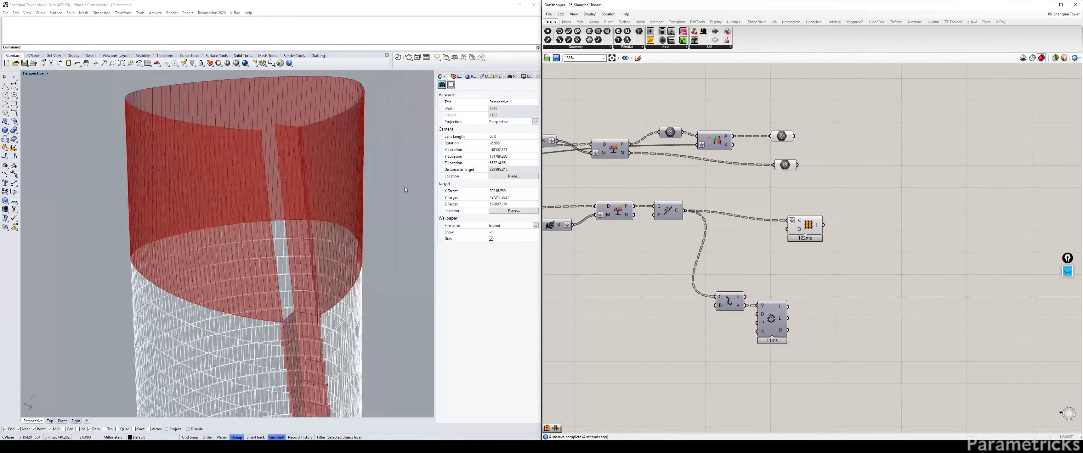
left_click_drag(798, 353, 789, 220)
left_click(764, 227)
Temporarily preview the upper material preview component in the group before General Panels to compare its surface with the crown
scroll(811, 196, "down", 5)
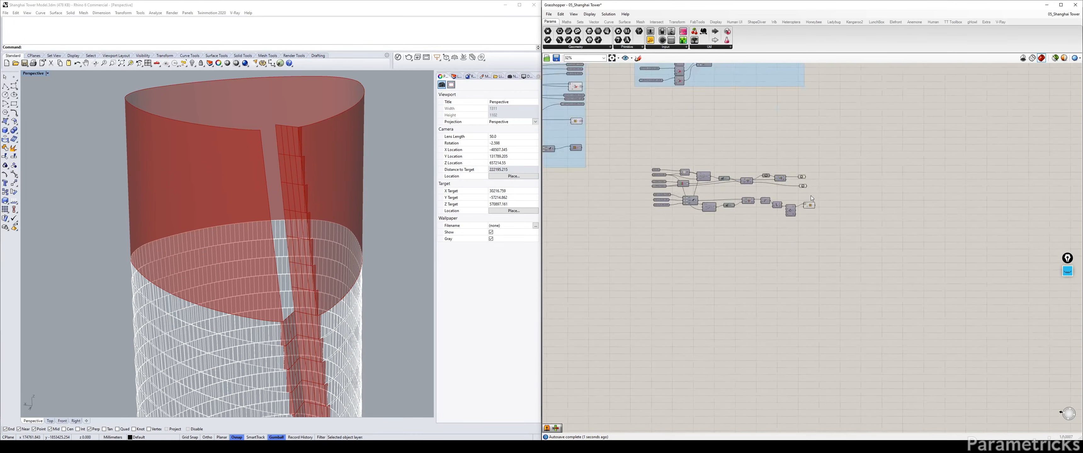
scroll(810, 196, "down", 2)
right_click_drag(811, 196, 927, 248)
scroll(854, 202, "down", 3)
scroll(824, 175, "up", 3)
right_click_drag(823, 174, 1039, 184)
scroll(686, 170, "up", 6)
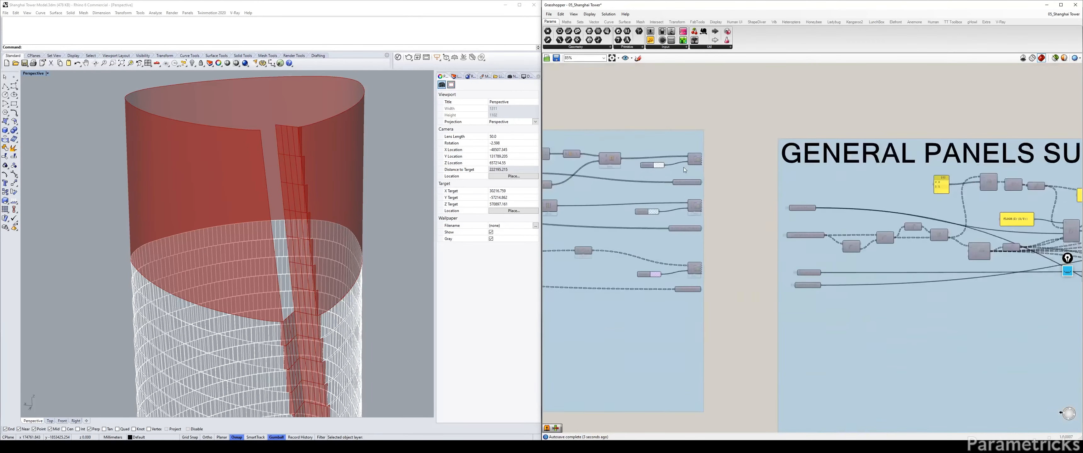
left_click(696, 162)
key("ctrl+q")
key("ctrl+q")
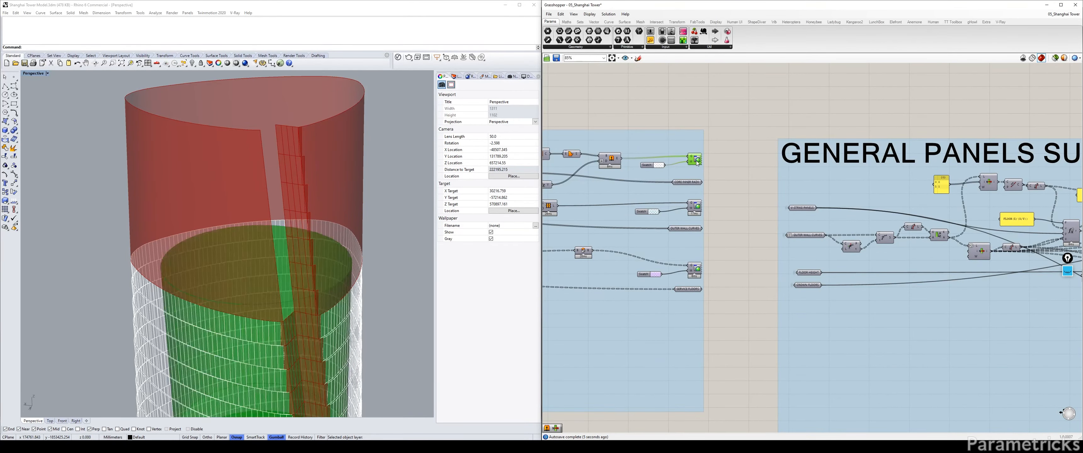
Temporarily preview the middle material preview component and inspect the component that supplies its geometry
left_click(692, 206)
key("ctrl+q")
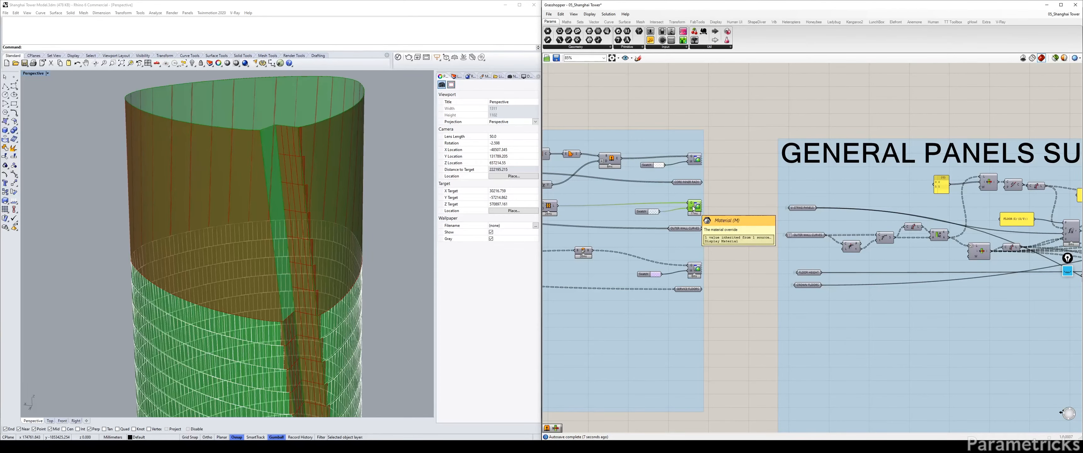
key("ctrl+q")
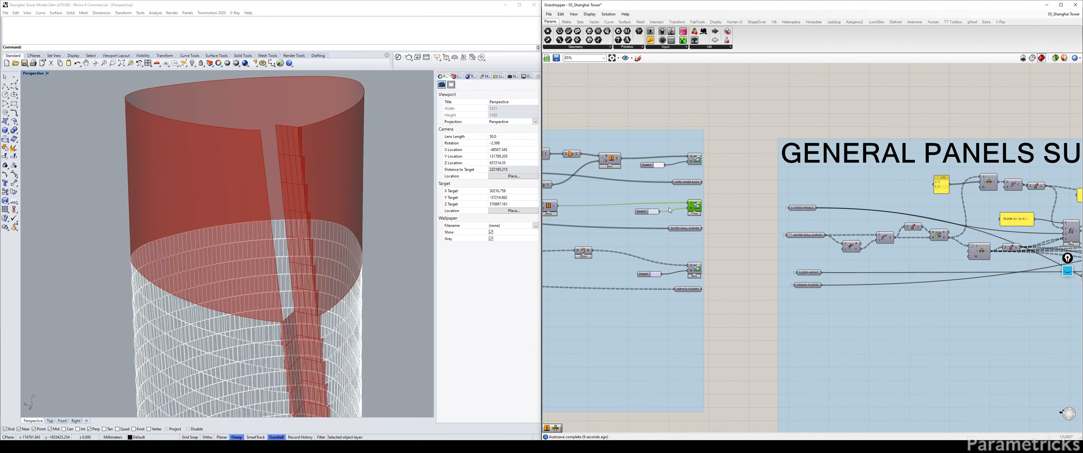
right_click_drag(546, 210, 611, 203)
left_click(611, 202)
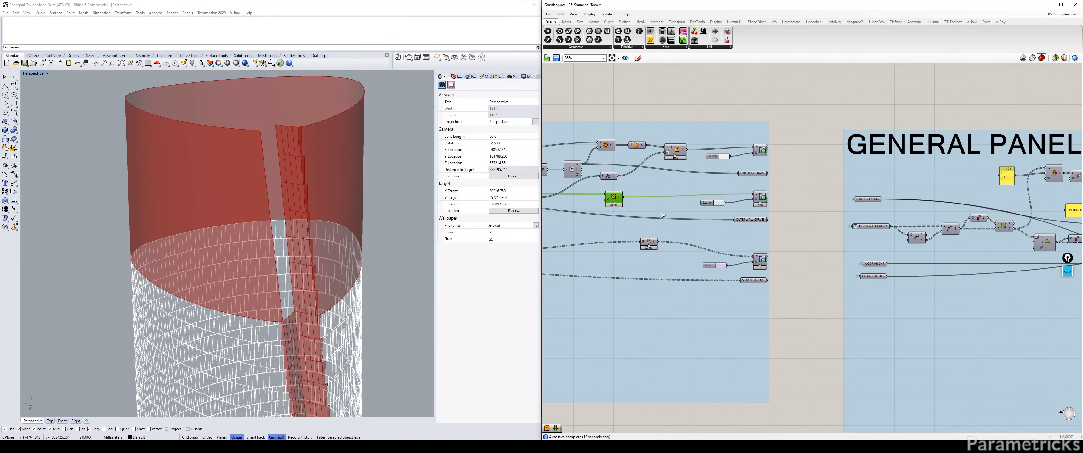
Return to the crown definition and tidy the Explode, Interpolate and Loft components into a straighter row after Join Curves
scroll(707, 215, "down", 5)
right_click_drag(895, 256, 700, 217)
right_click_drag(1051, 247, 698, 219)
scroll(699, 222, "up", 3)
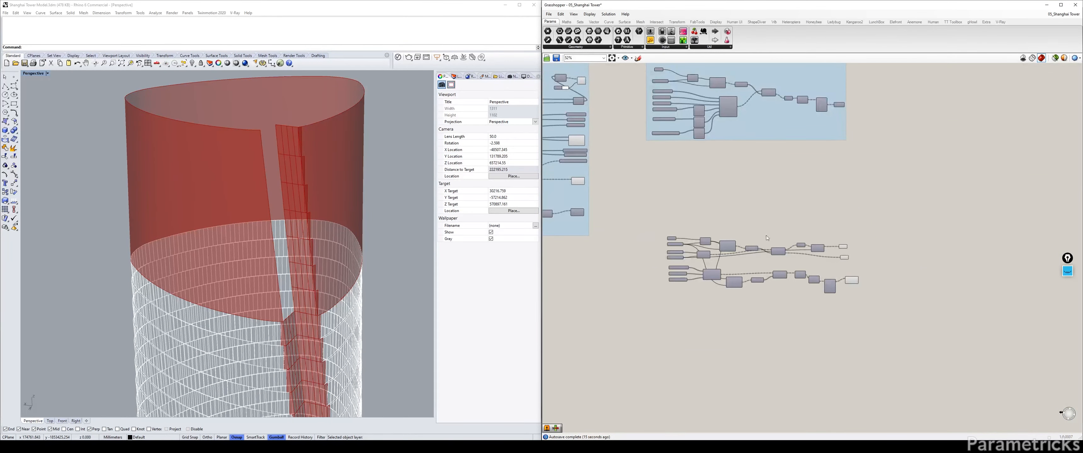
right_click_drag(819, 226, 734, 180)
scroll(739, 210, "up", 7)
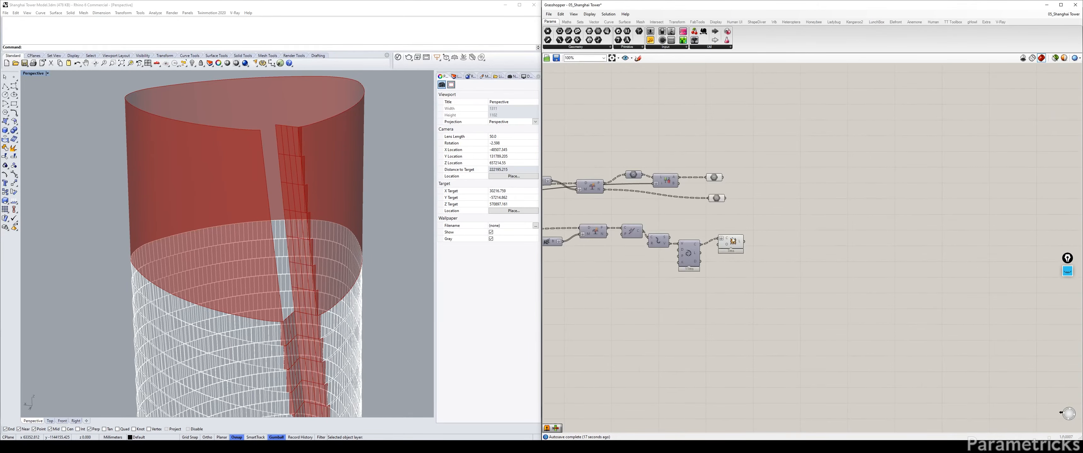
left_click(726, 247)
scroll(725, 247, "down", 3)
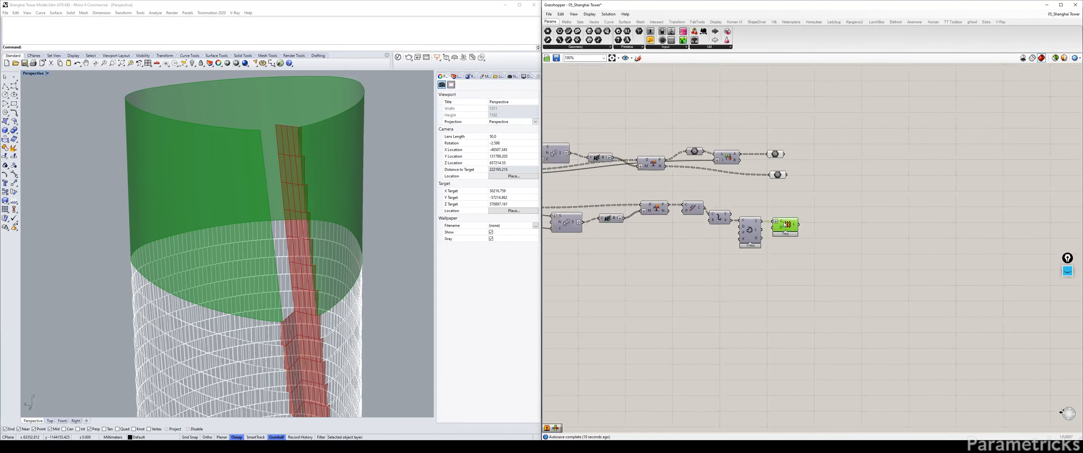
left_click(693, 213)
left_click(716, 214)
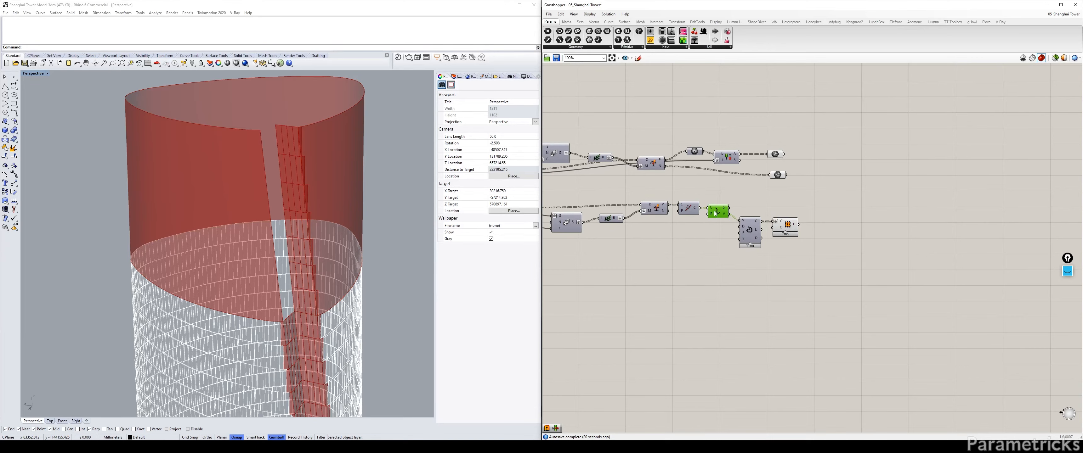
left_click_drag(745, 225, 745, 218)
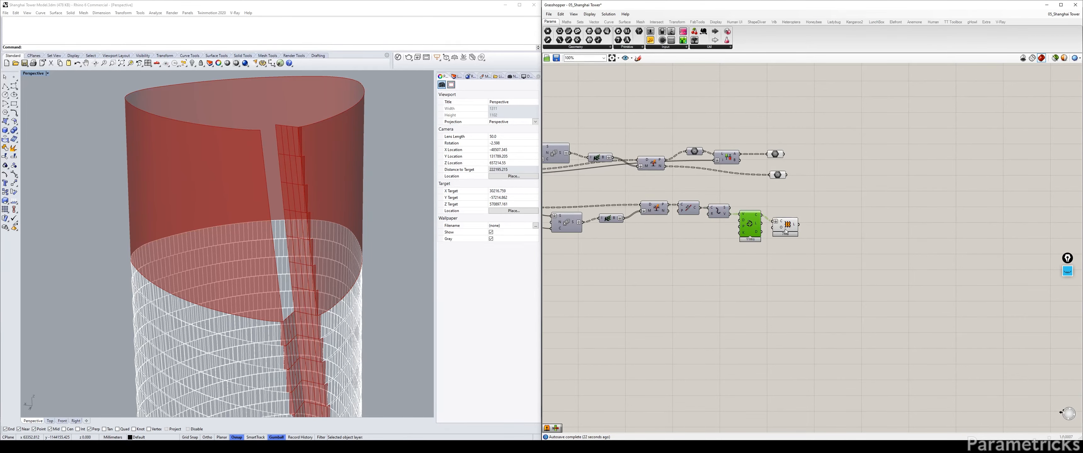
scroll(785, 222, "up", 2)
left_click(784, 219)
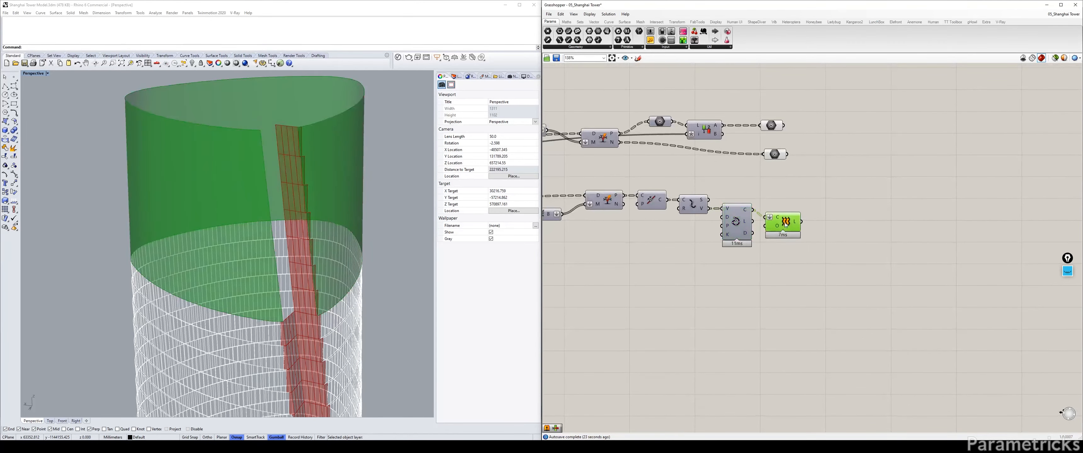
left_click(845, 261)
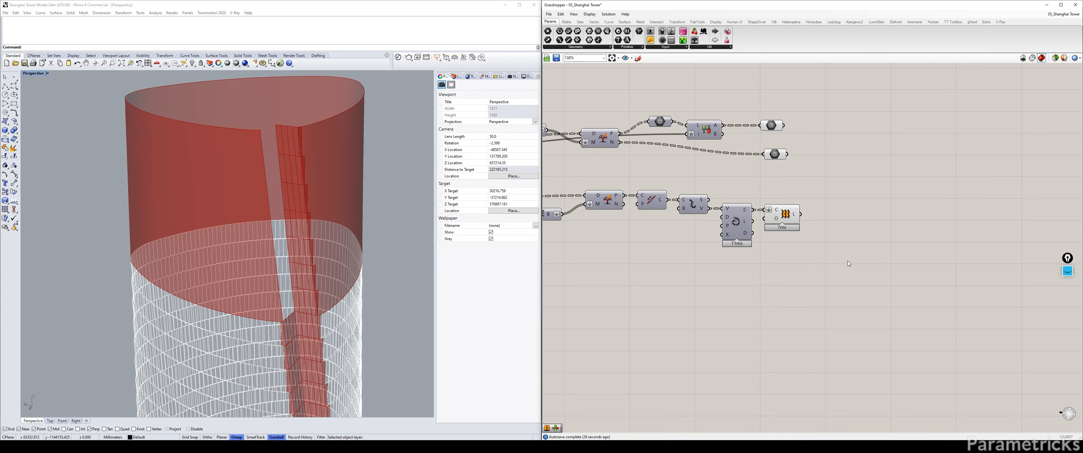
Review the crown definition from its input parameters through to the Loft and highlight the lofted crown surface
scroll(818, 212, "down", 3)
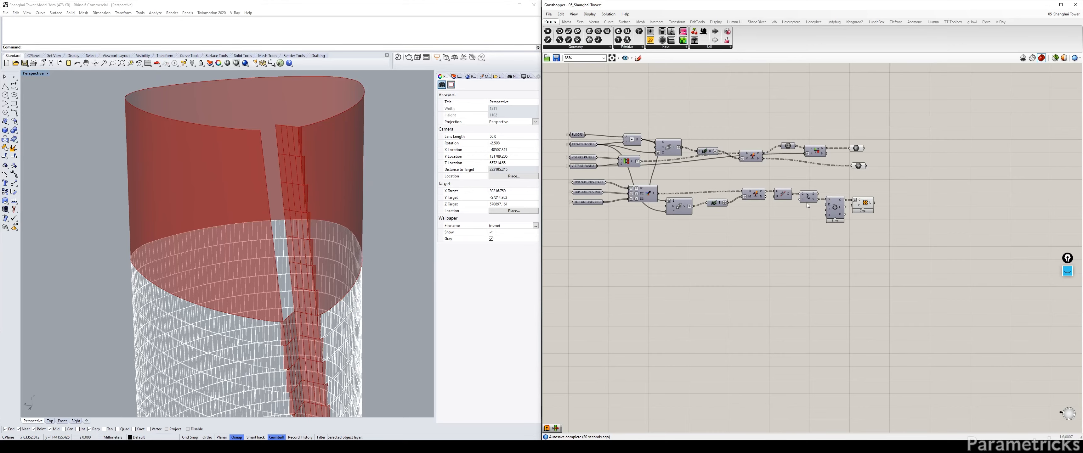
left_click_drag(592, 224, 560, 115)
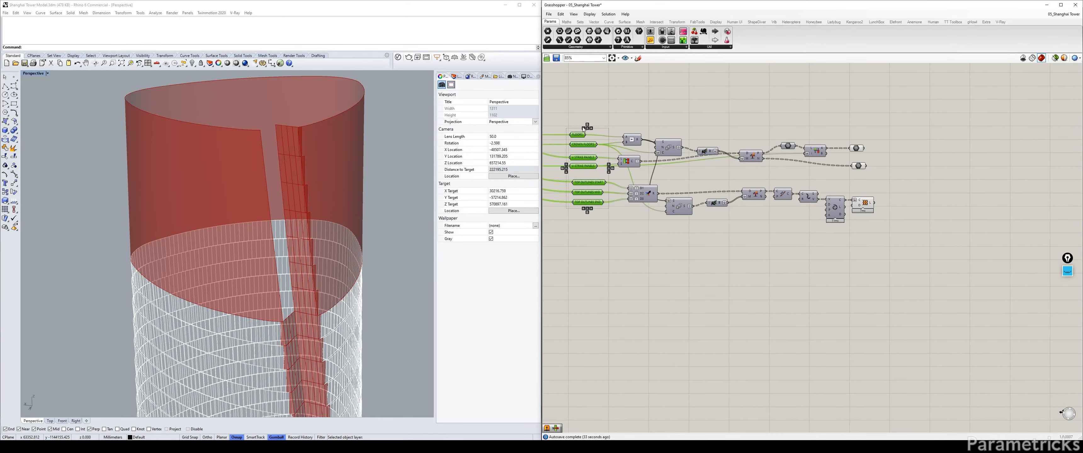
left_click(582, 127)
left_click(660, 119)
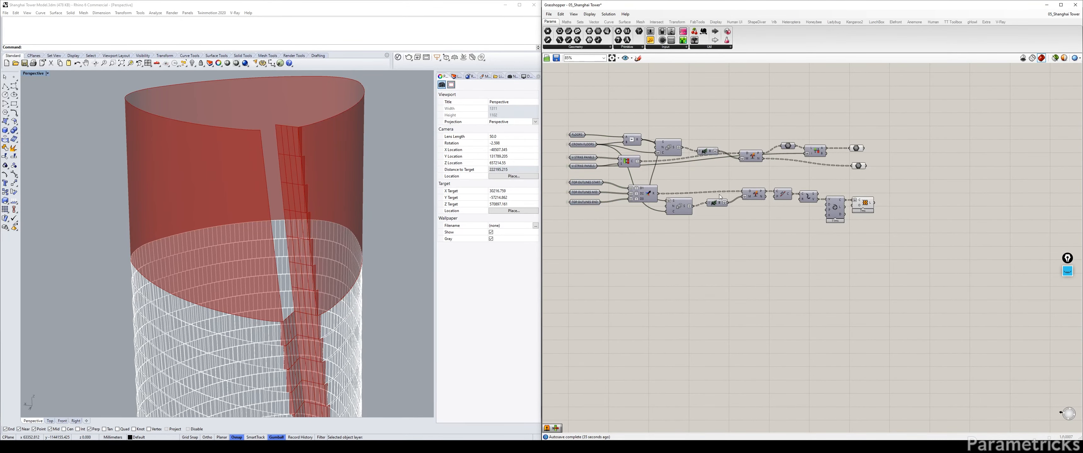
scroll(720, 197, "up", 3)
left_click(703, 188)
left_click(773, 168)
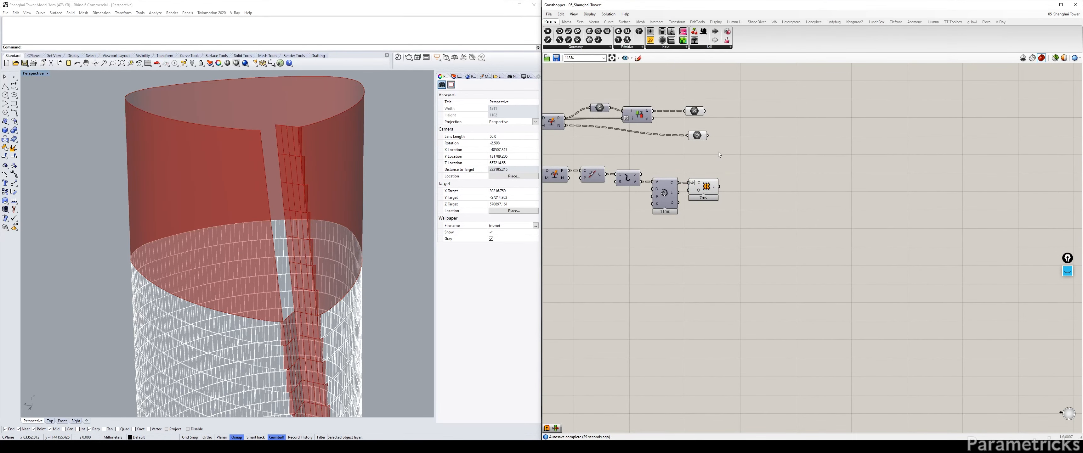
left_click(704, 185)
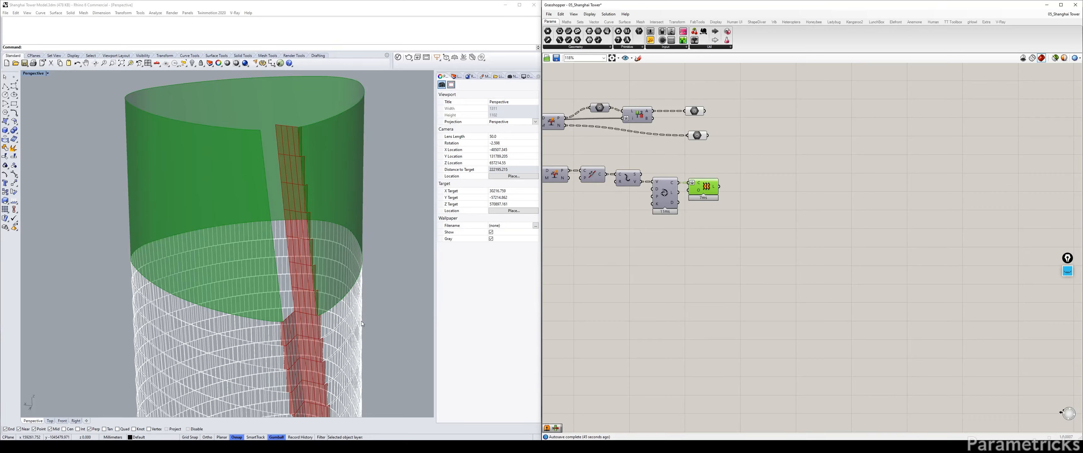
left_click(627, 247)
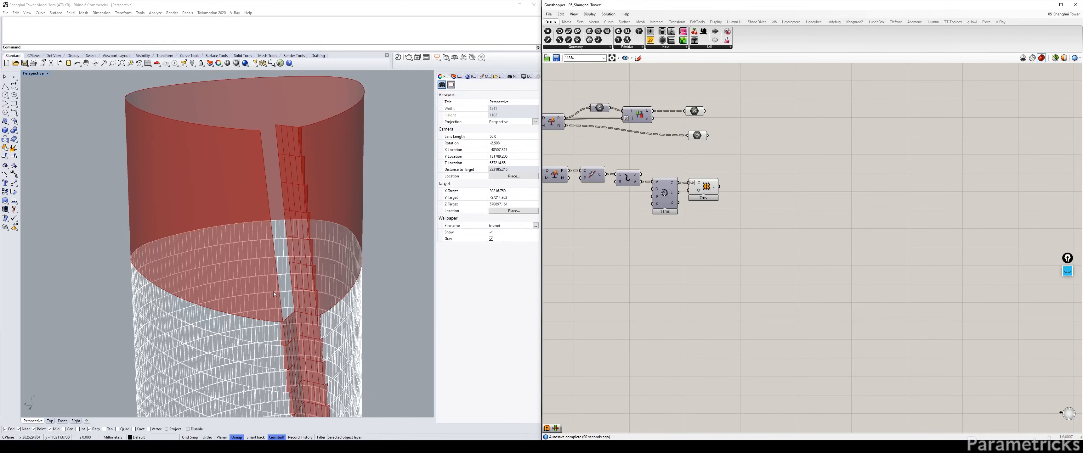
right_click_drag(588, 192, 720, 177)
right_click_drag(640, 163, 676, 188)
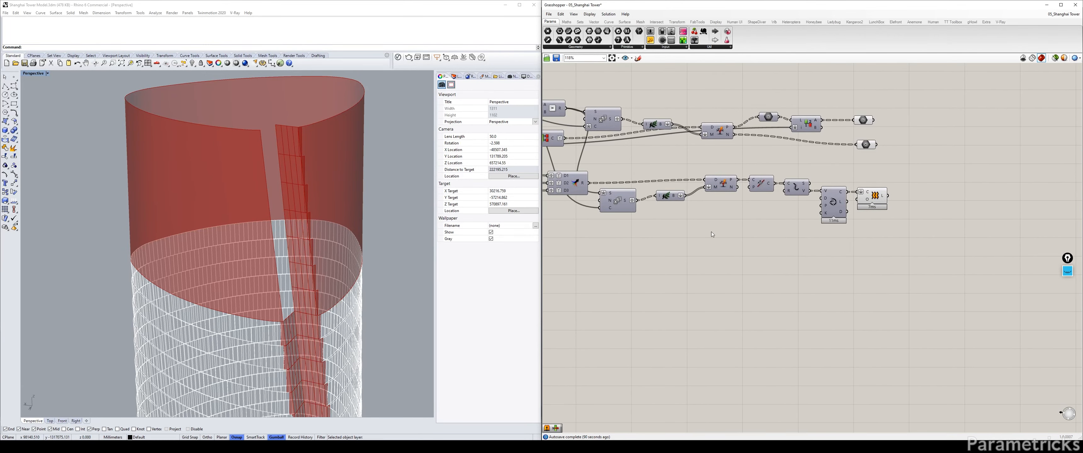
double_click(711, 231)
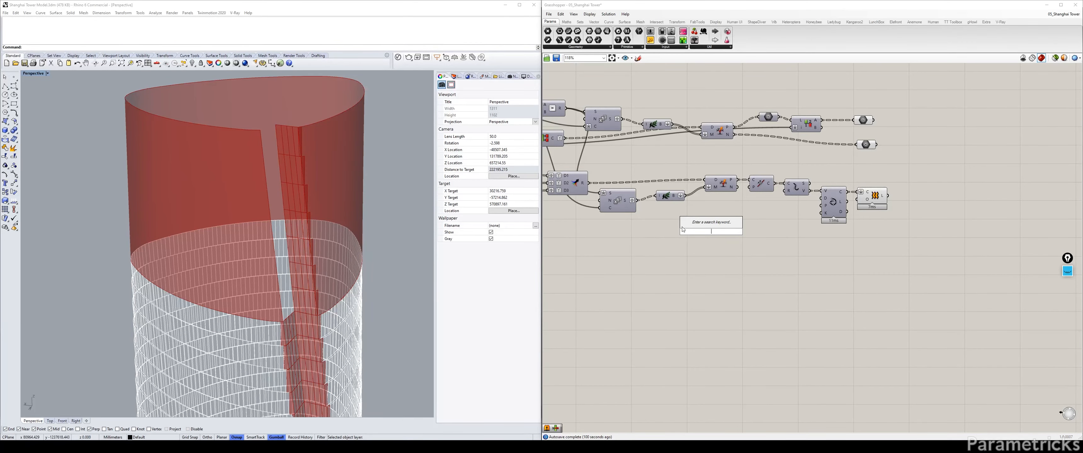
right_click_drag(634, 234, 591, 268)
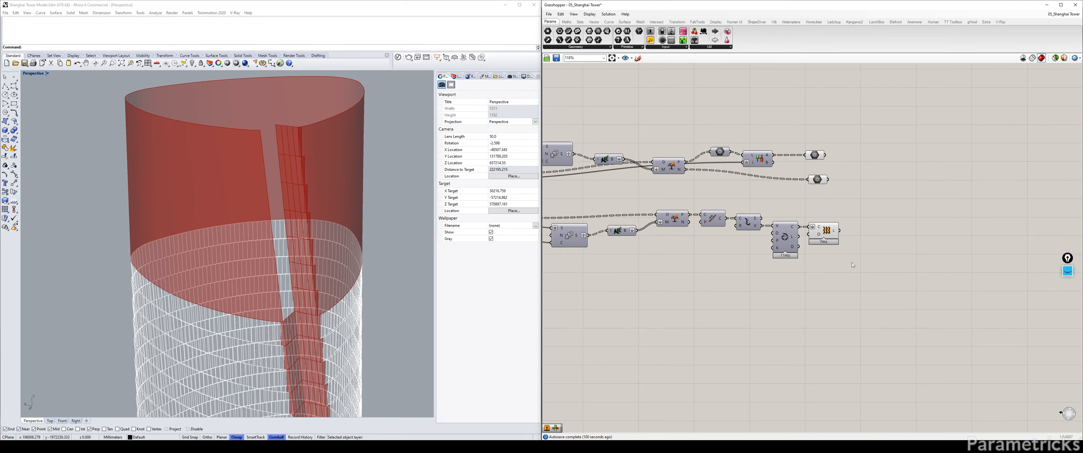
Tidy the panel branch by nudging the component between Series and Split Tree and the component that combines the two panel inputs
left_click_drag(613, 159, 605, 155)
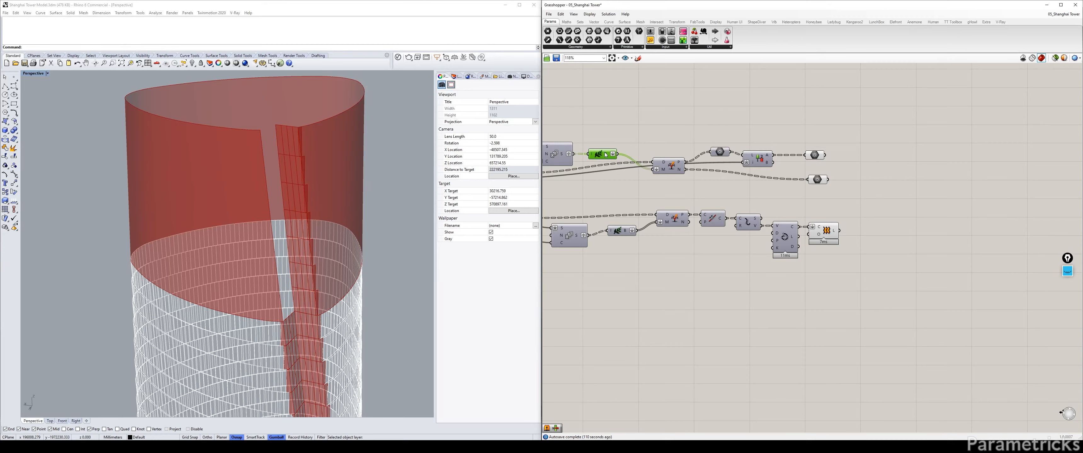
left_click(647, 136)
right_click_drag(713, 254, 822, 252)
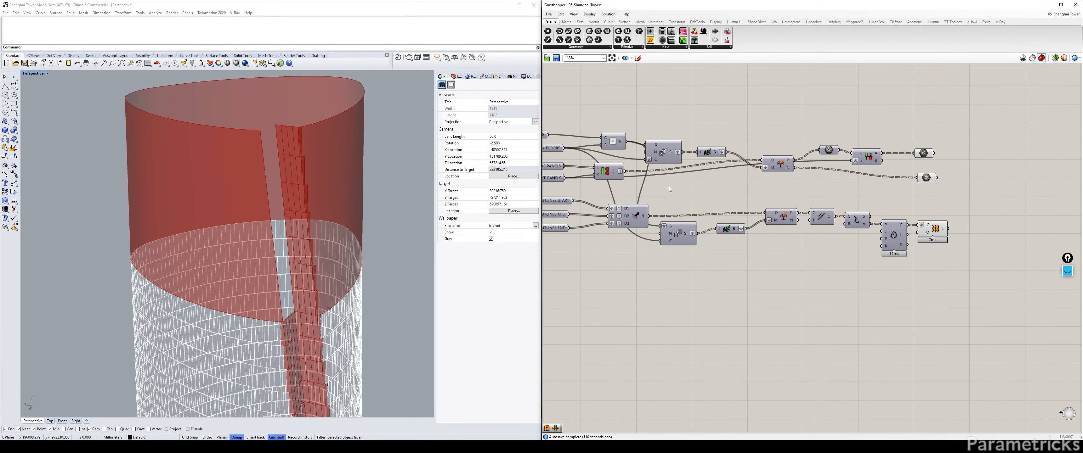
left_click_drag(614, 174, 626, 171)
right_click_drag(850, 264, 728, 248)
right_click_drag(658, 233, 767, 235)
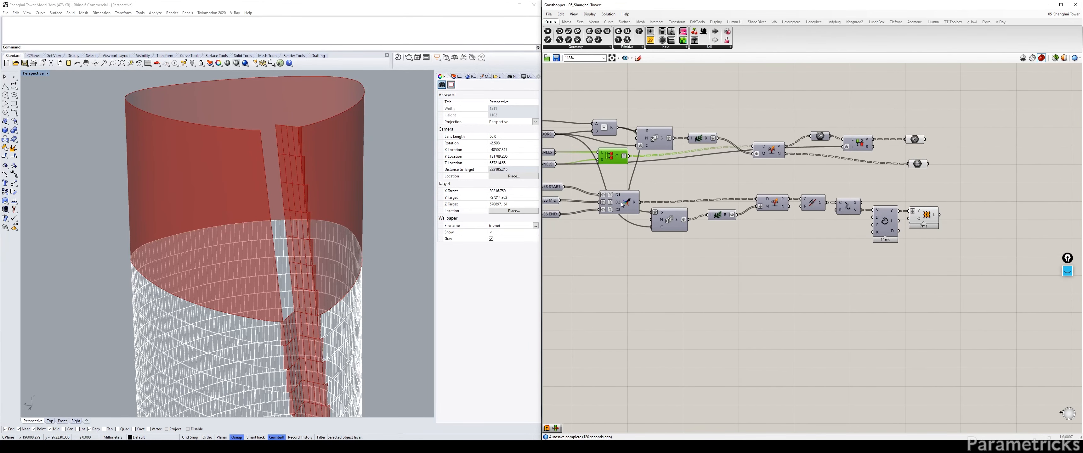
right_click_drag(802, 206, 808, 206)
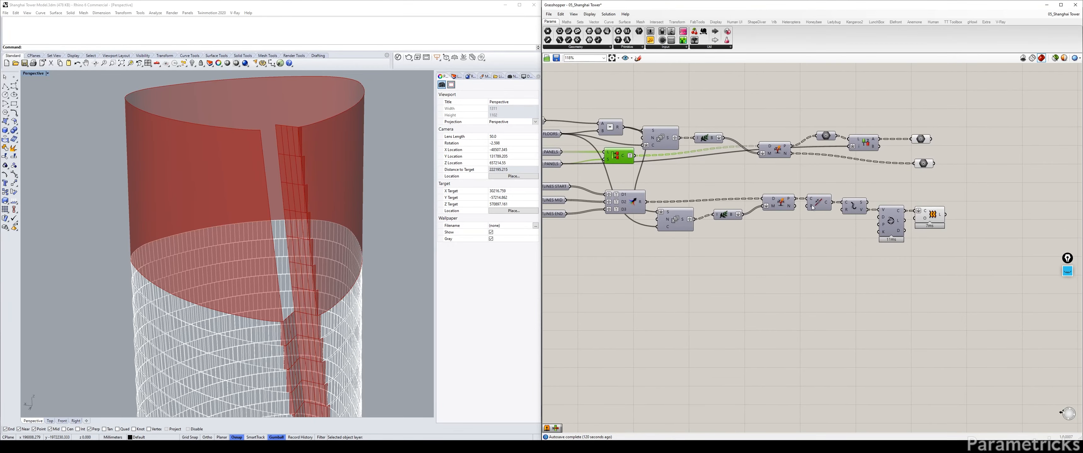
Inspect the Join Curves outlines and shift Explode, Interpolate and Loft away from Join Curves to make room between them
left_click(817, 203)
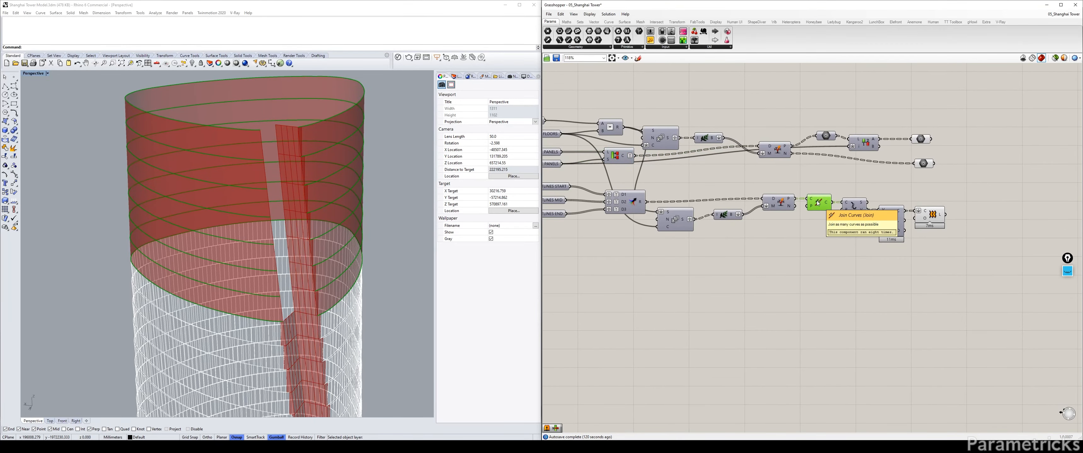
right_click_drag(838, 207, 647, 206)
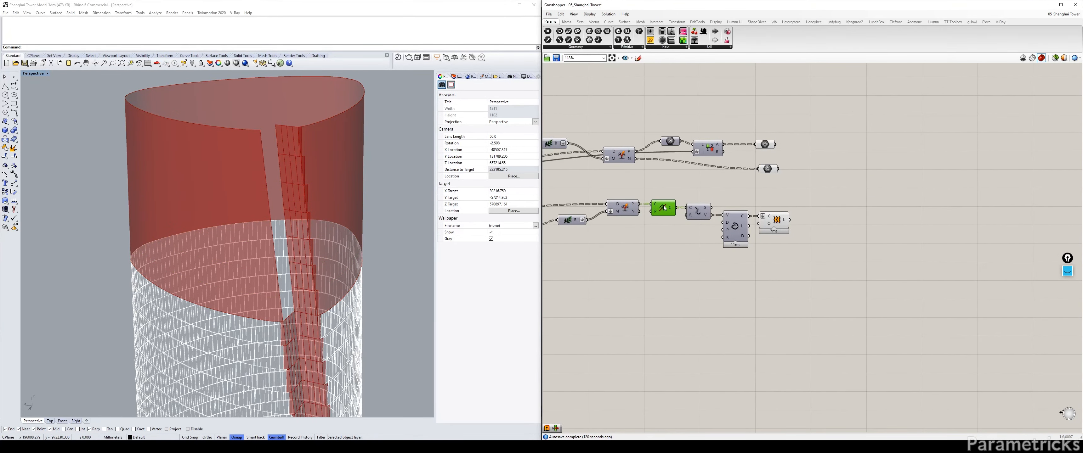
right_click_drag(750, 251, 678, 251)
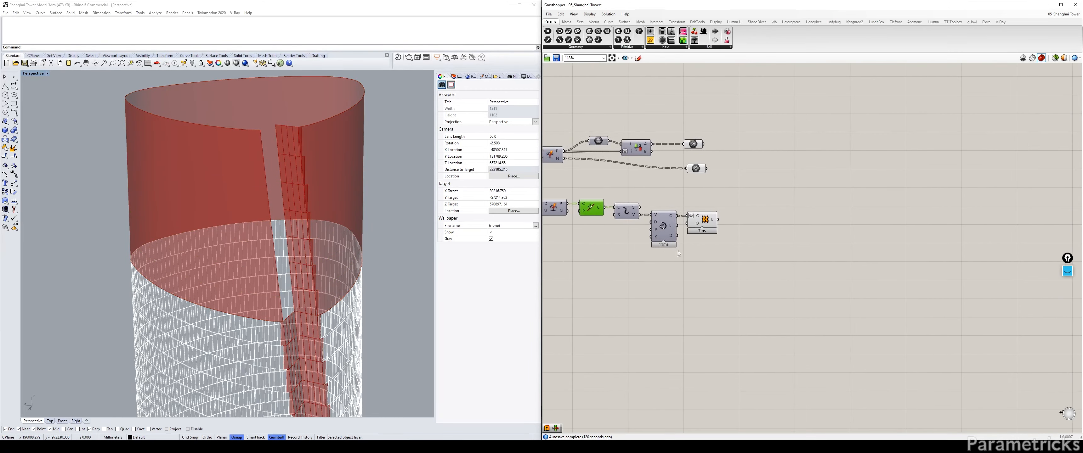
left_click_drag(732, 254, 695, 216)
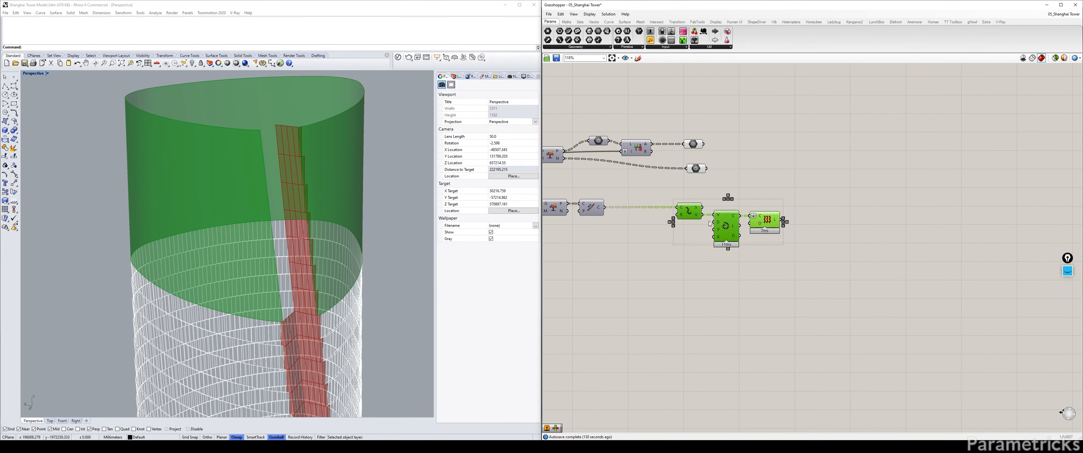
left_click(781, 230)
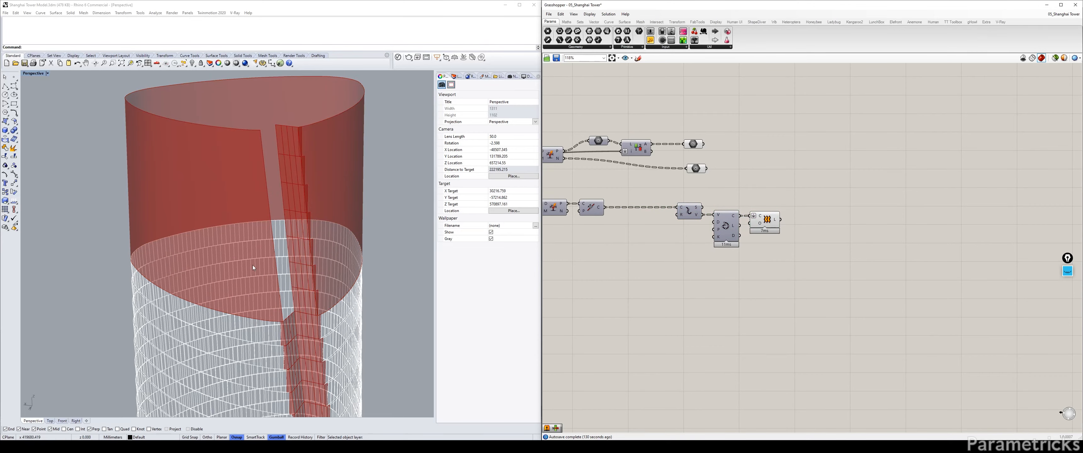
Add two List Item components fed by Join Curves, with flattened list inputs and the second one's list reversed
scroll(622, 225, "up", 2)
double_click(620, 226)
type("item")
left_click(624, 211)
left_click_drag(602, 206, 656, 290)
right_click(612, 218)
left_click(631, 267)
right_click(648, 280)
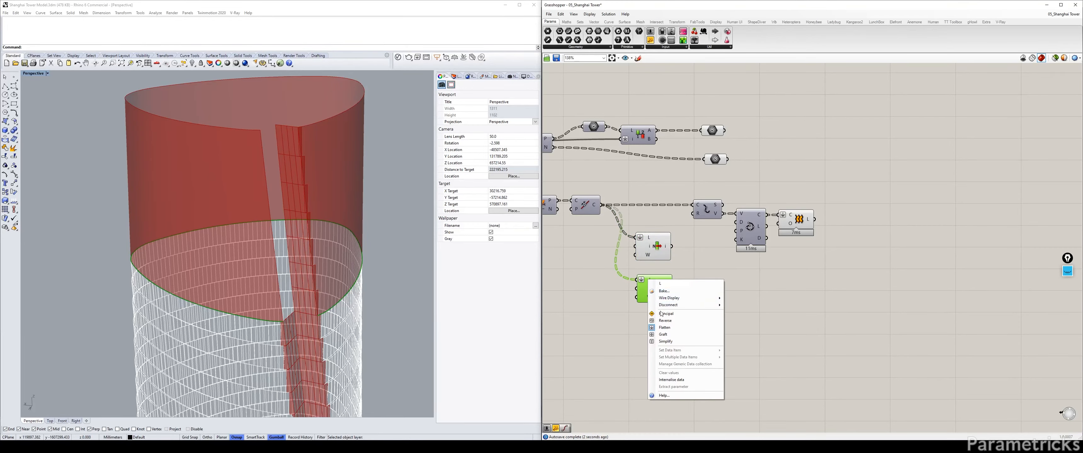
left_click(664, 321)
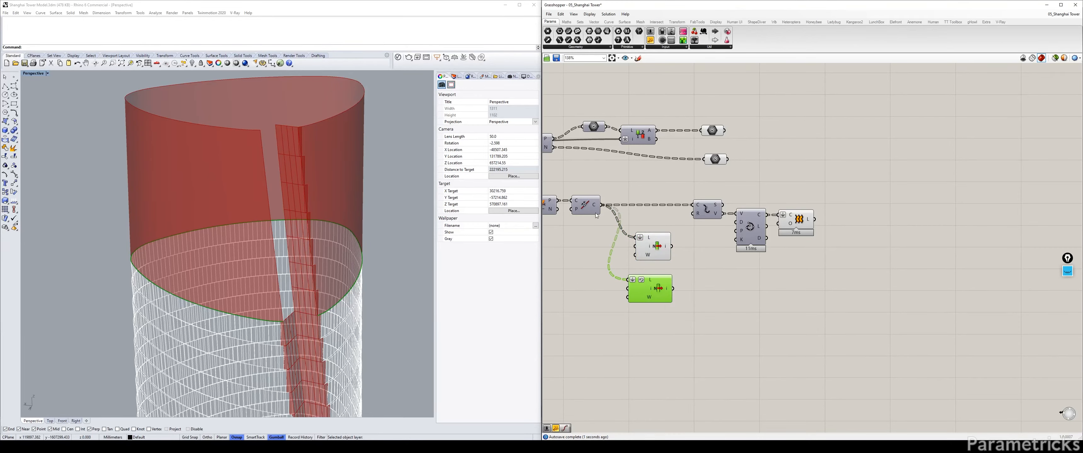
Flatten the Join Curves output, remove flattening from both List Item inputs, and move Explode closer to Join Curves
mouse_move(595, 206)
right_click(595, 207)
left_click(619, 241)
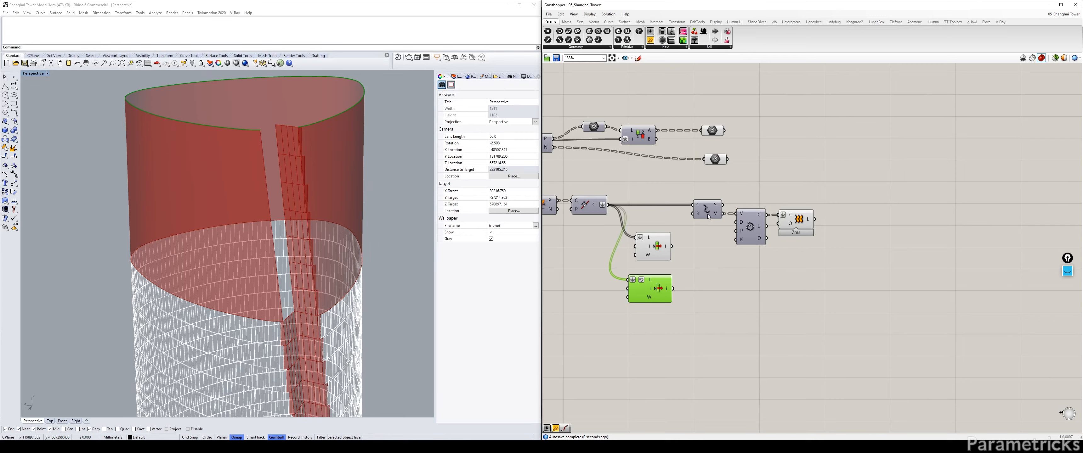
left_click_drag(709, 216, 665, 216)
left_click_drag(643, 286, 653, 285)
right_click(653, 283)
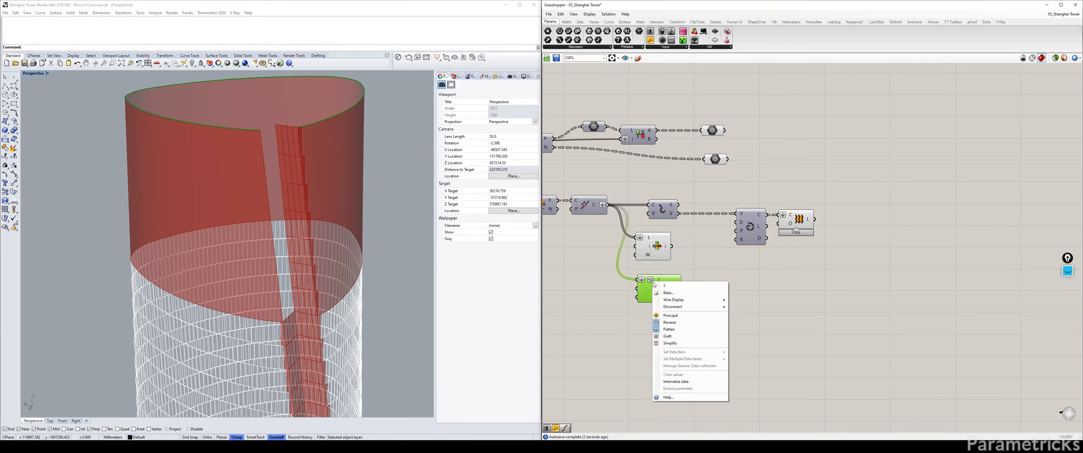
left_click(669, 329)
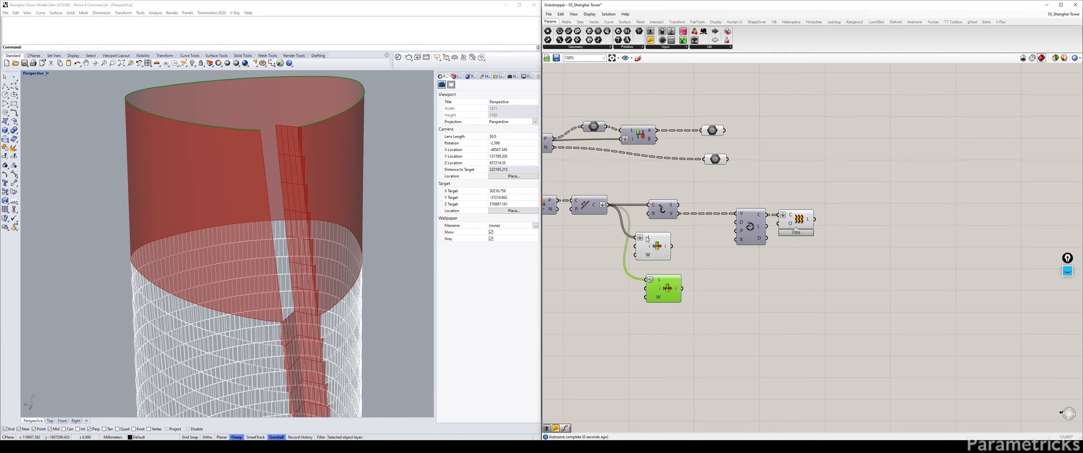
right_click(646, 239)
left_click(661, 284)
left_click_drag(665, 287, 658, 285)
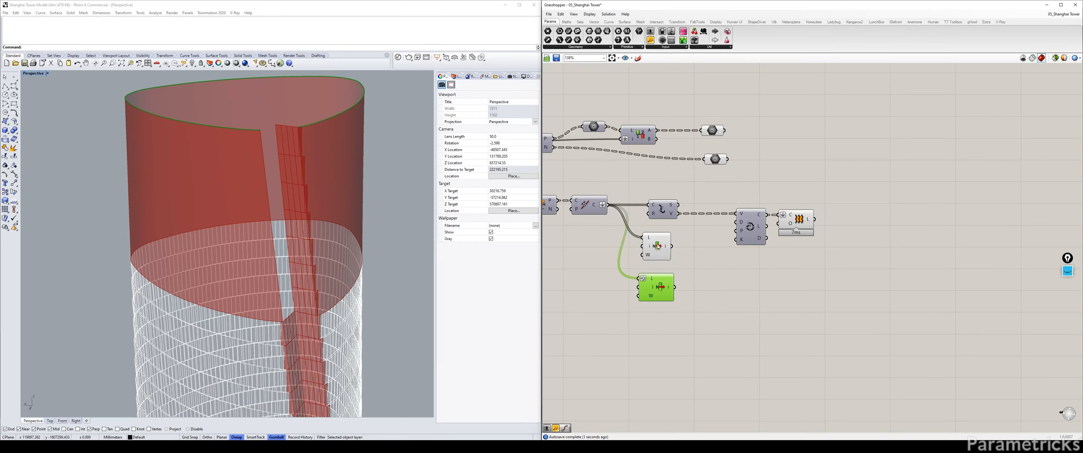
Add a Tween Curve component and connect the two List Item outputs to its A and B curve inputs
left_click(658, 248)
double_click(706, 283)
type("twe")
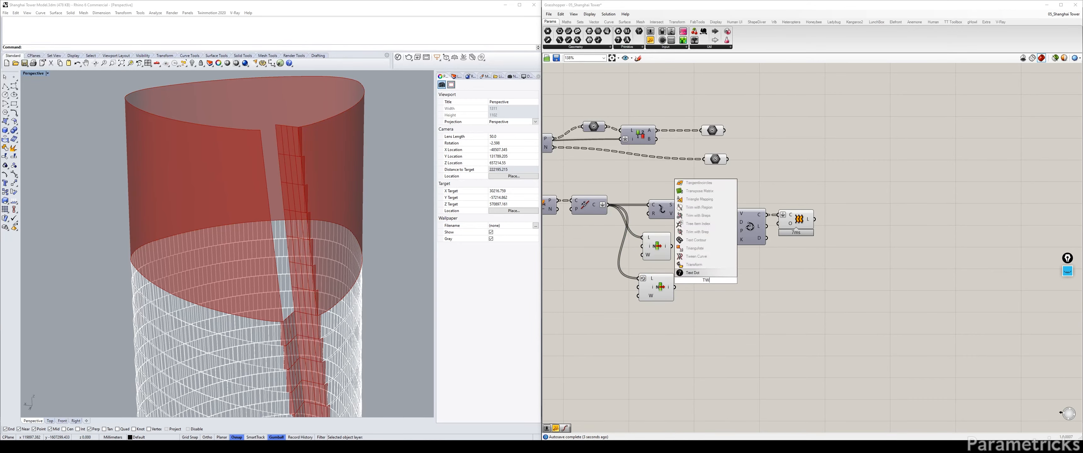
key("Return")
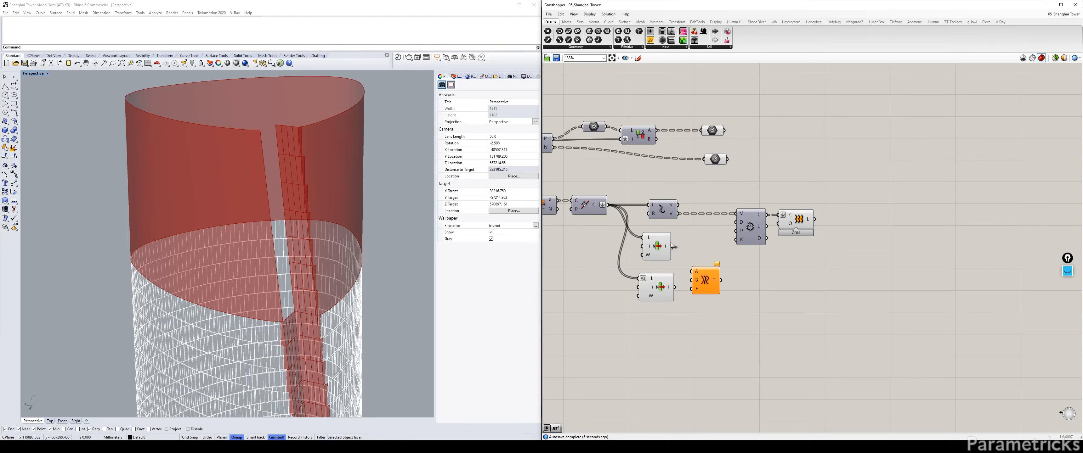
left_click(657, 249)
left_click_drag(672, 247, 691, 280)
left_click_drag(665, 288, 663, 280)
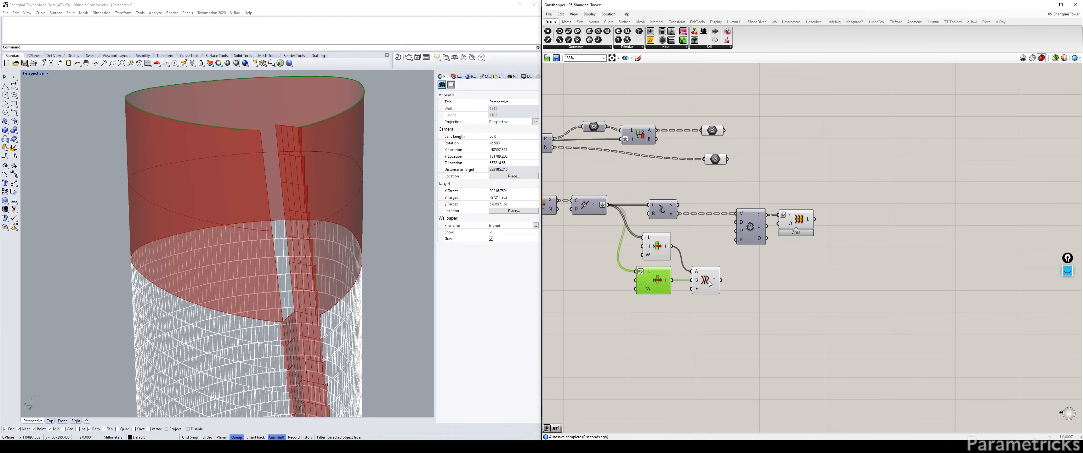
right_click_drag(707, 288, 672, 254)
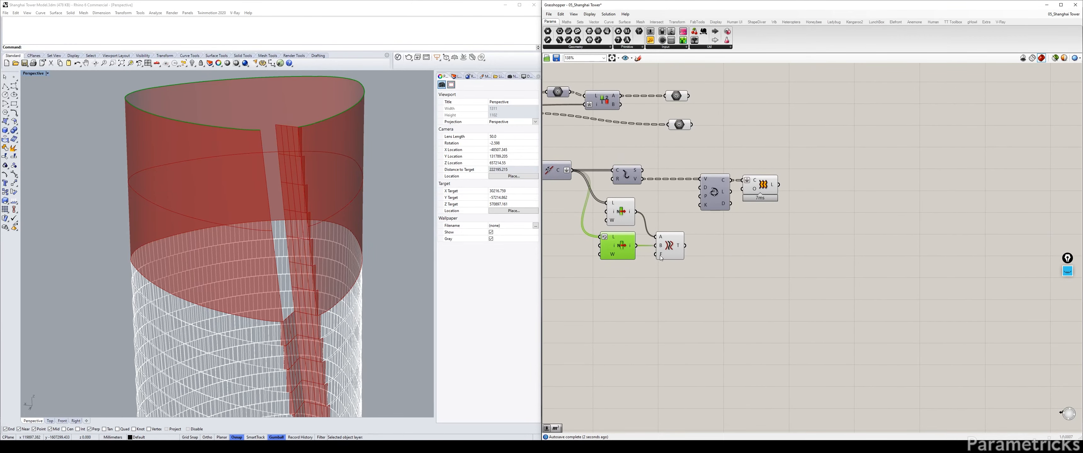
Add a Range component below the List Items and connect its output to the Tween Curve's factor input
mouse_move(660, 254)
left_click_drag(668, 246, 687, 246)
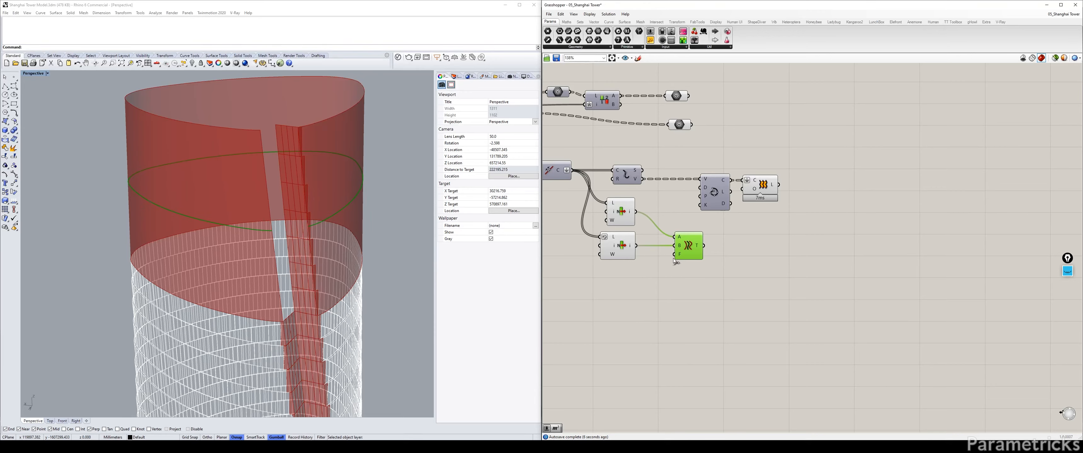
mouse_move(681, 255)
double_click(600, 293)
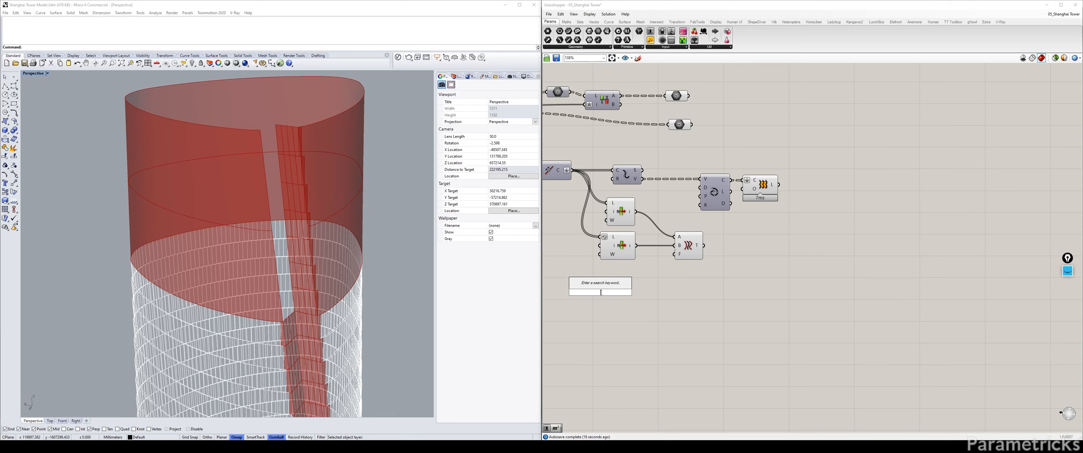
type("range")
key("Return")
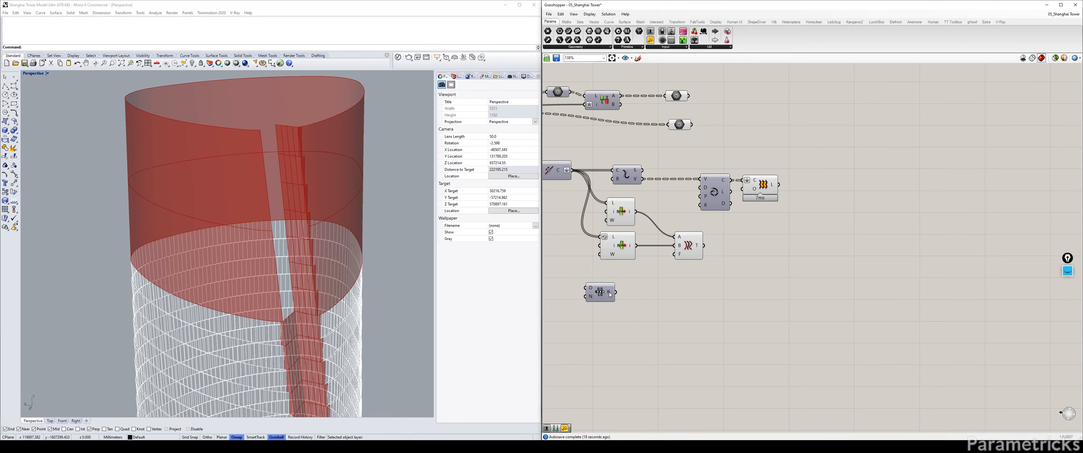
mouse_move(680, 256)
left_click_drag(602, 293, 674, 254)
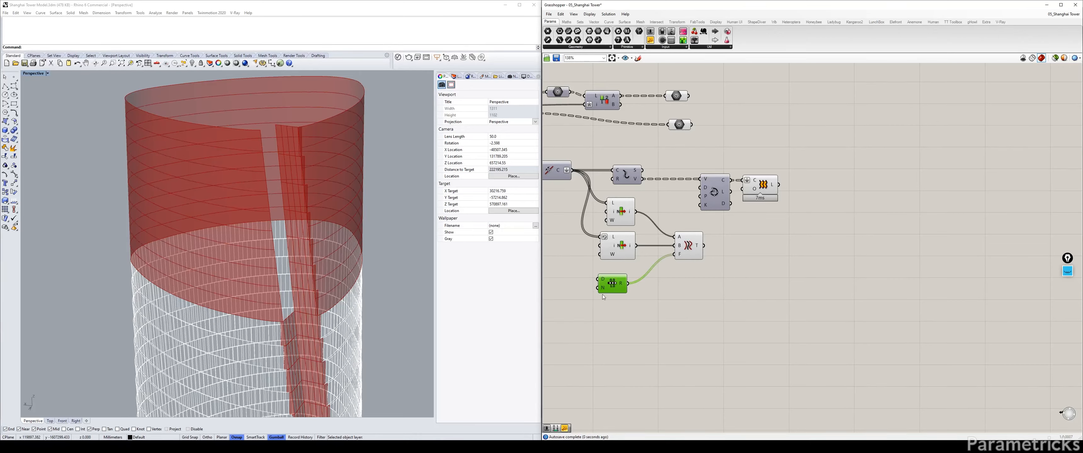
left_click_drag(621, 286, 627, 280)
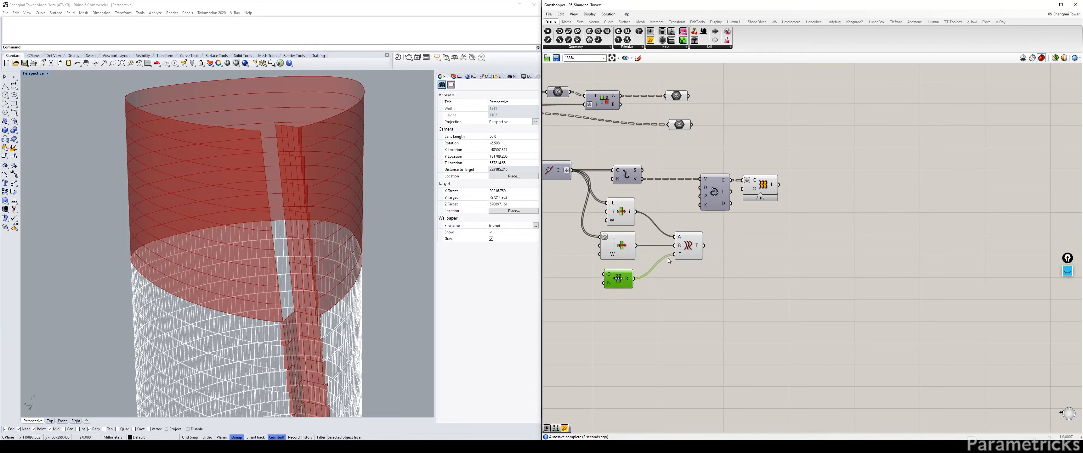
Hide the crown Loft surface's preview so that the Tween Curve outlines can be inspected
left_click(690, 241)
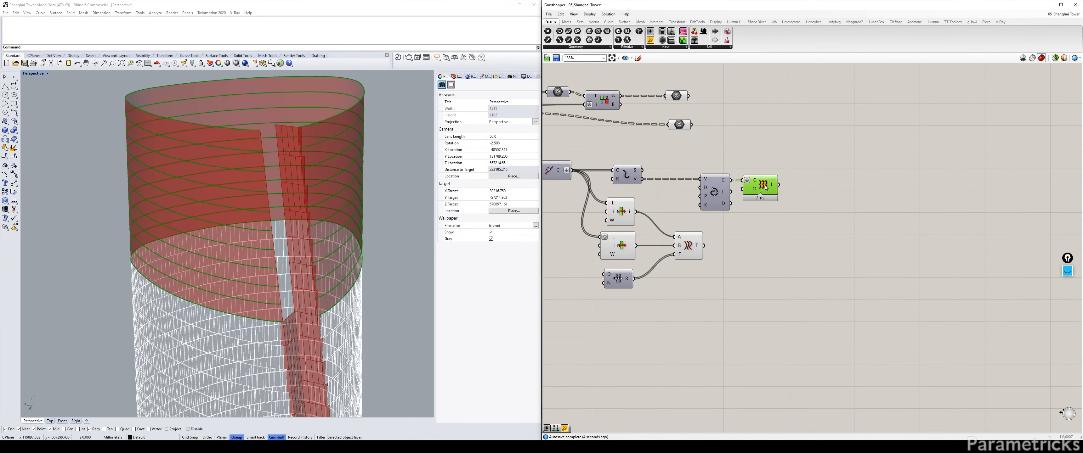
left_click(765, 185)
left_click(692, 251)
left_click(683, 293)
right_click_drag(683, 293, 747, 280)
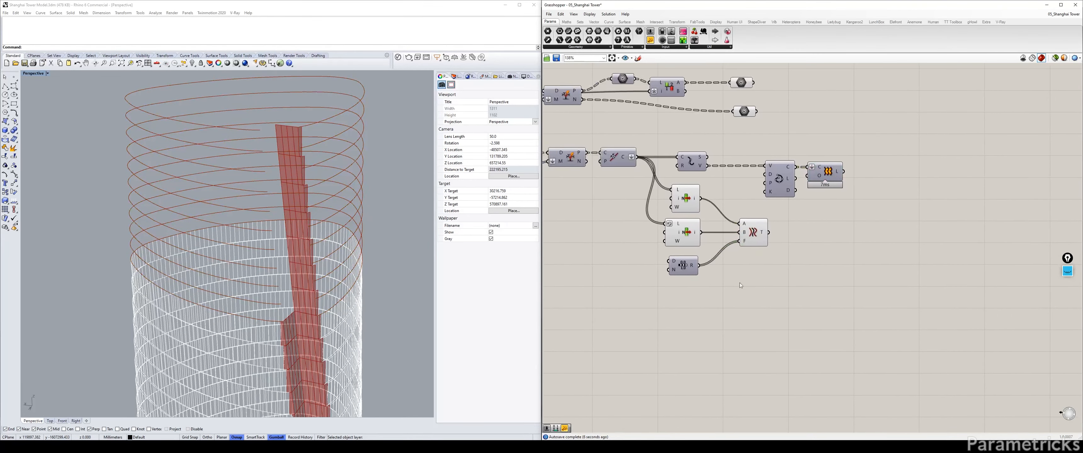
Add a number slider set to 50 and connect it to the Range component's N input
double_click(627, 285)
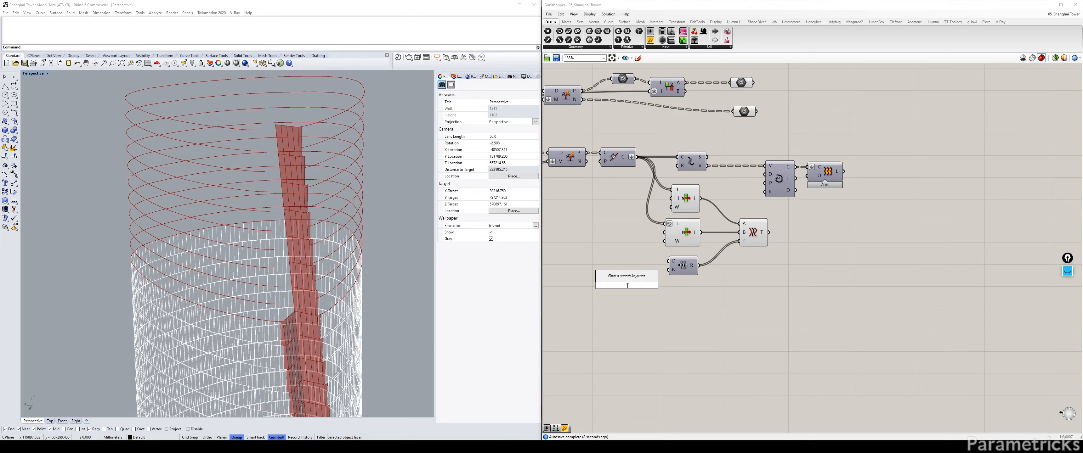
type("50")
key("Return")
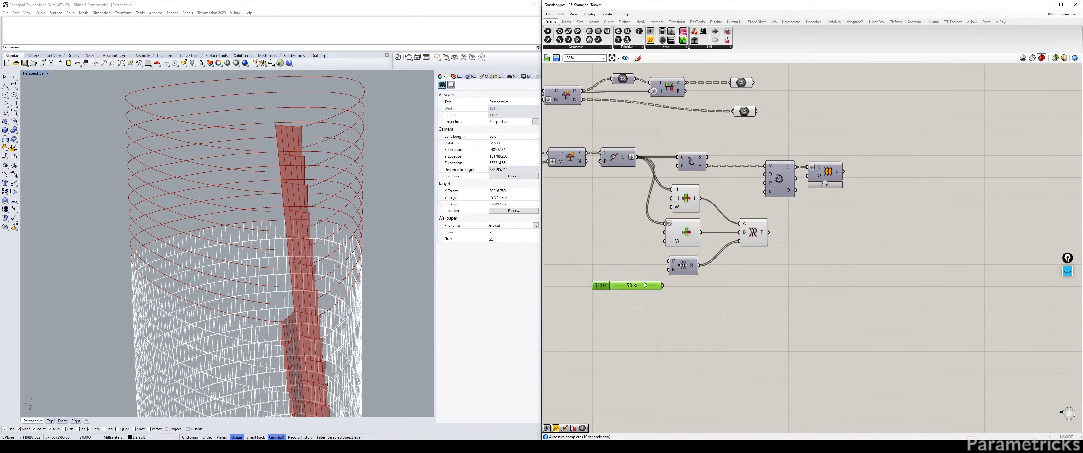
left_click_drag(647, 264, 618, 277)
left_click_drag(583, 277, 590, 266)
right_click_drag(798, 252, 693, 264)
Add an Evaluate Curve component, feed it the tweened curves, and reparameterize its curve input
double_click(709, 254)
type("eval")
left_click(704, 239)
left_click_drag(663, 244, 695, 248)
right_click(697, 249)
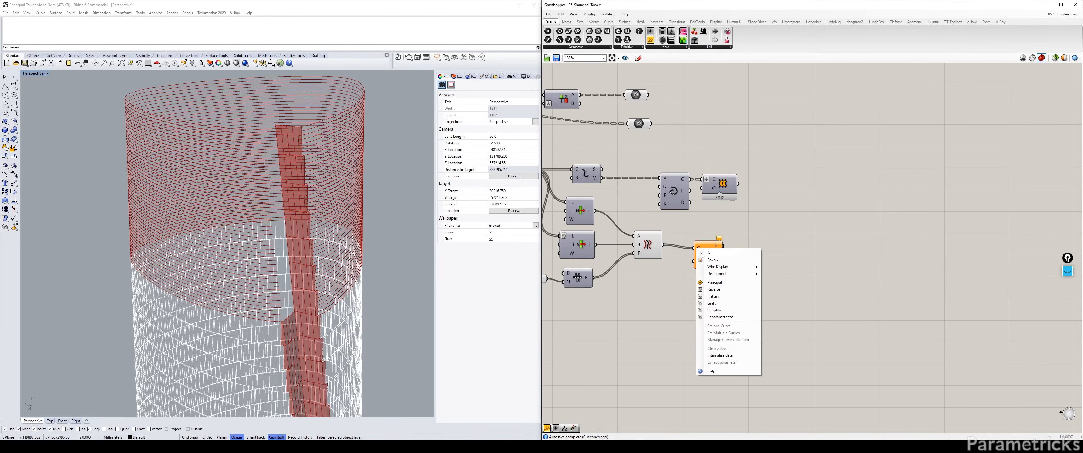
left_click(726, 317)
right_click_drag(727, 317, 741, 286)
left_click_drag(722, 224, 723, 220)
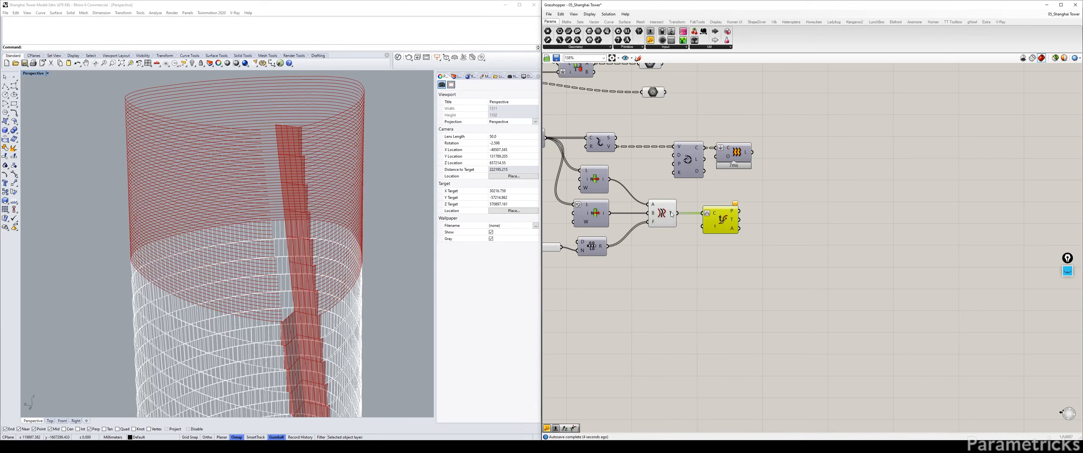
mouse_move(671, 215)
right_click_drag(672, 214, 690, 211)
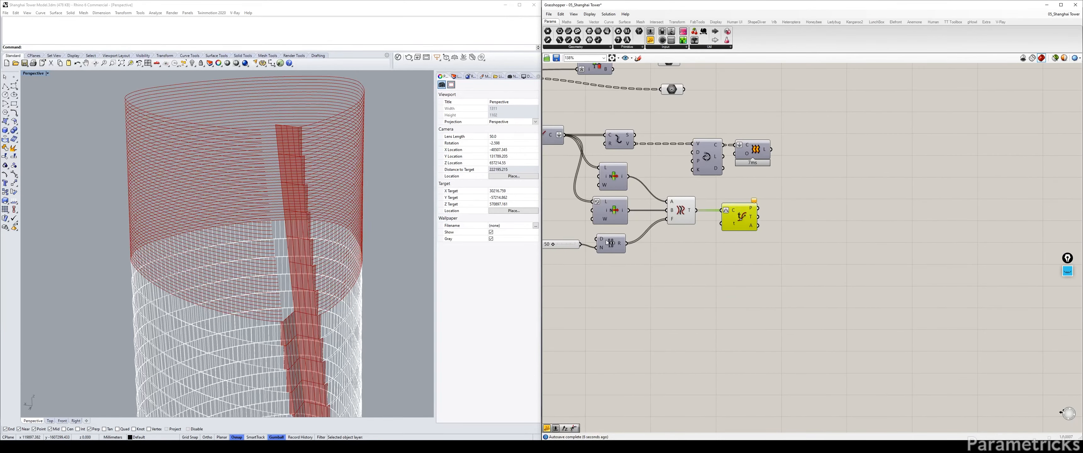
Connect the Range component's output to the Evaluate Curve component's parameter input
mouse_move(620, 248)
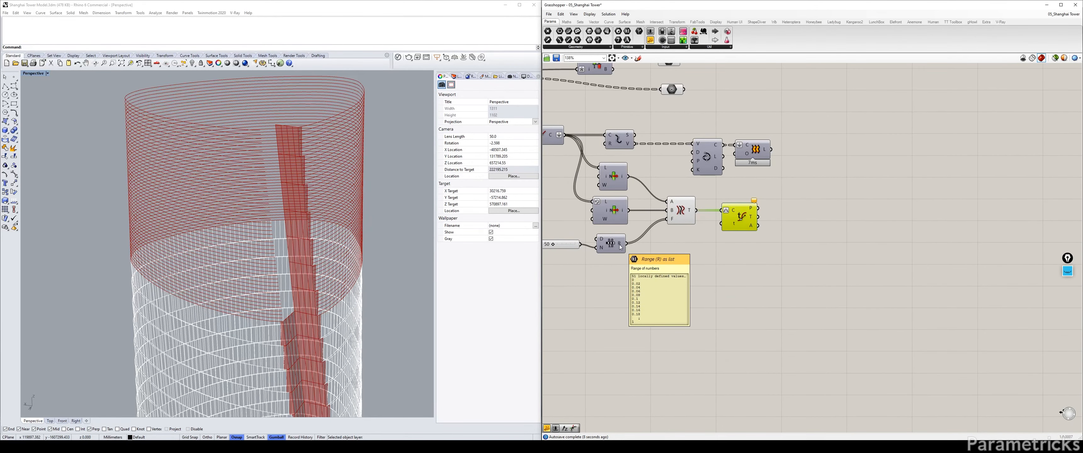
left_click(627, 244)
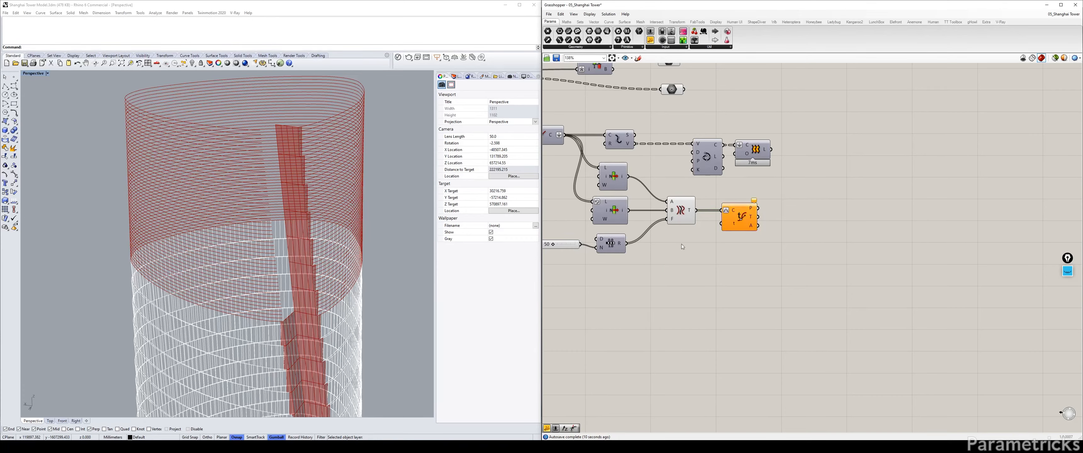
left_click_drag(627, 245, 722, 224)
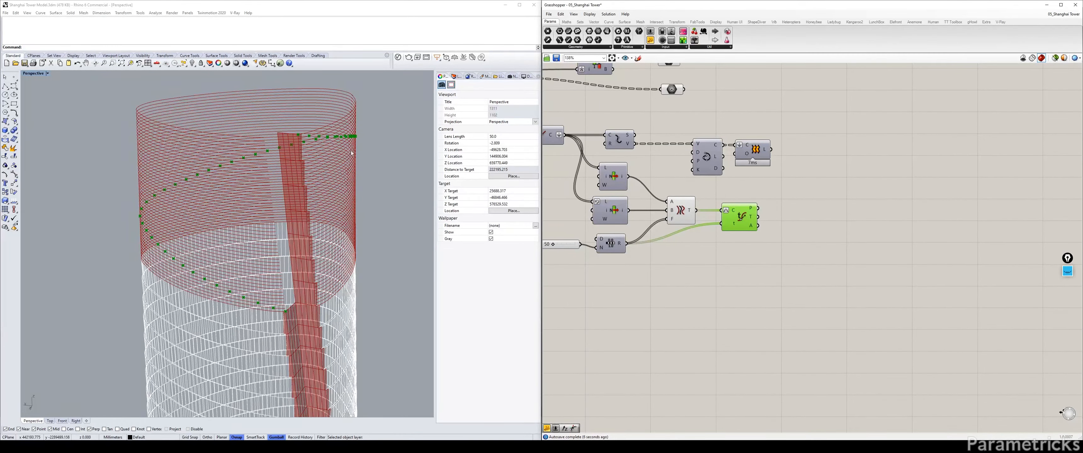
Vary the Steps slider between 100 and a much lower value to compare the density of tweened outlines and evaluated points
right_click_drag(631, 223, 688, 220)
mouse_move(611, 241)
left_mouse_down()
mouse_move(637, 242)
mouse_move(615, 247)
left_mouse_up()
left_click(614, 244)
right_click_drag(754, 242, 772, 252)
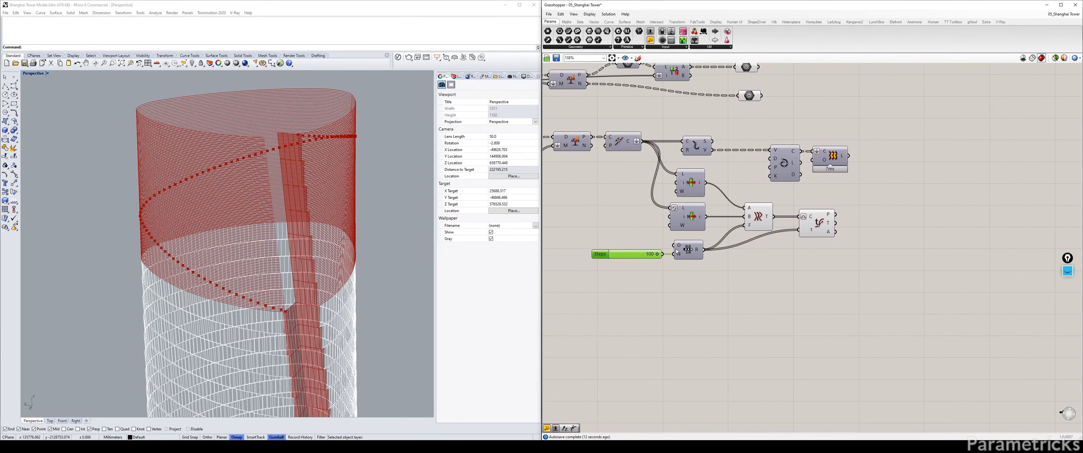
left_click_drag(657, 255, 618, 254)
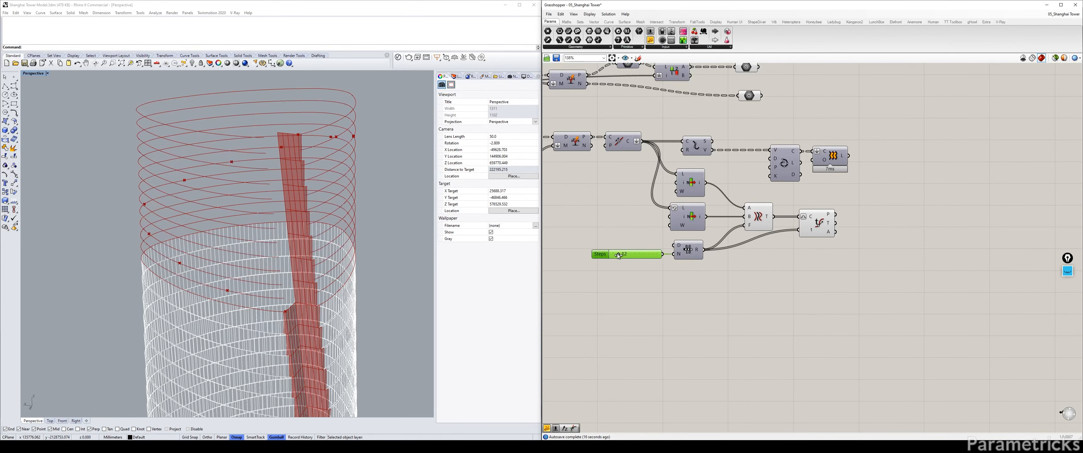
Add an Interpolate component fed by the evaluated points and set the Steps slider to 100
right_click_drag(822, 256, 680, 258)
double_click(680, 258)
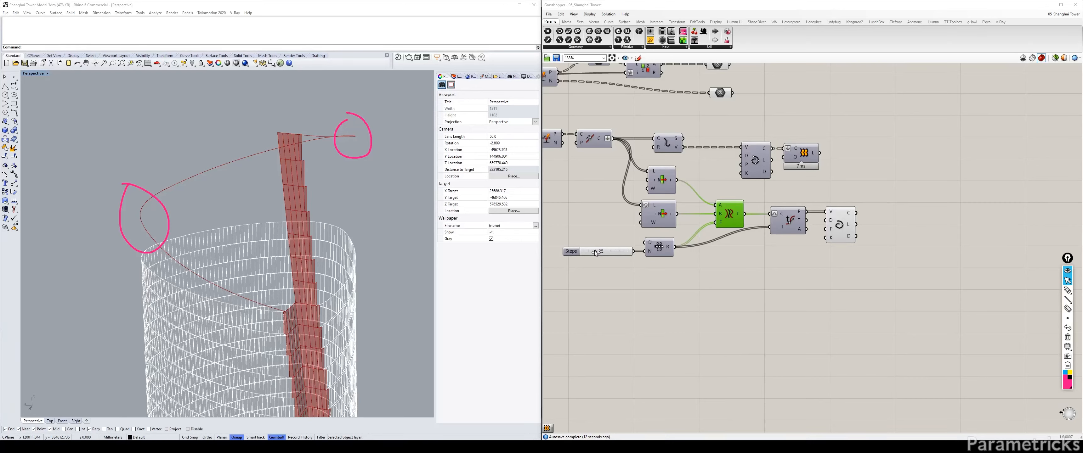
left_click_drag(595, 252, 636, 252)
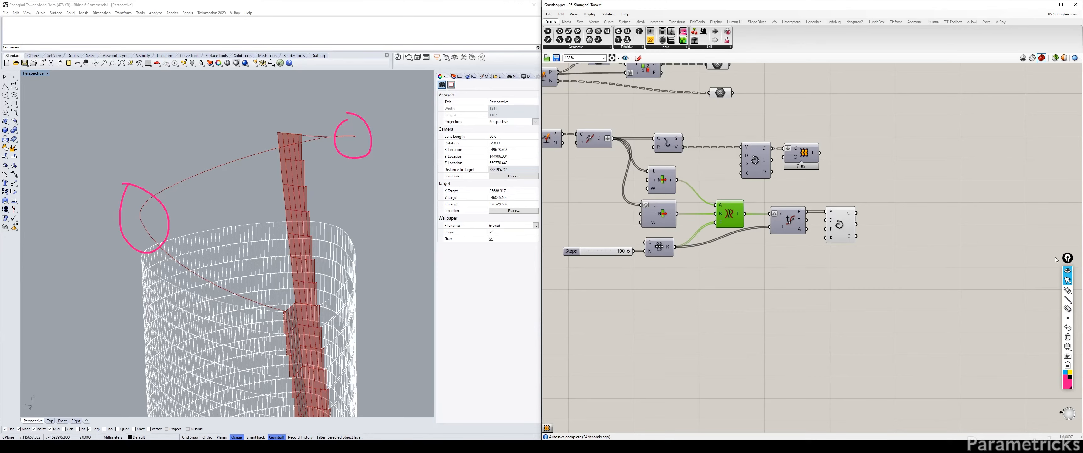
left_click(1067, 337)
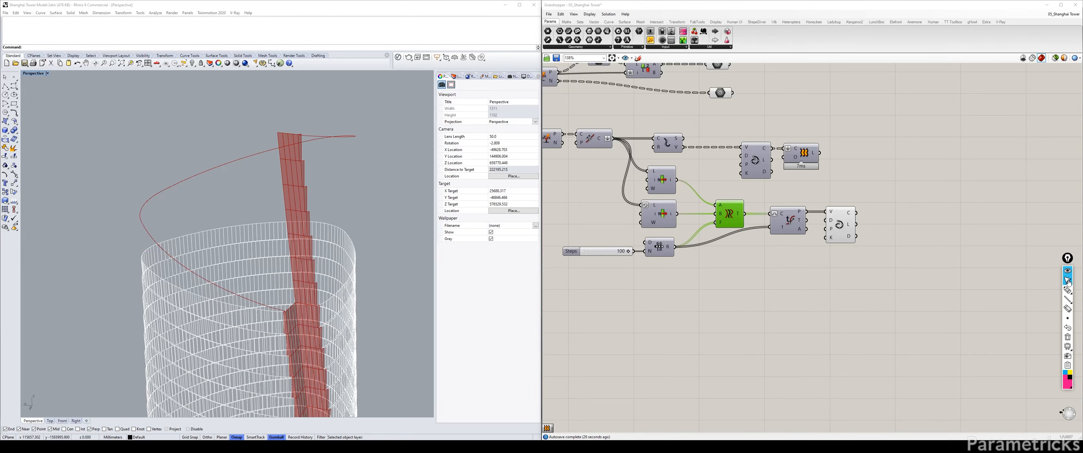
left_click(1067, 271)
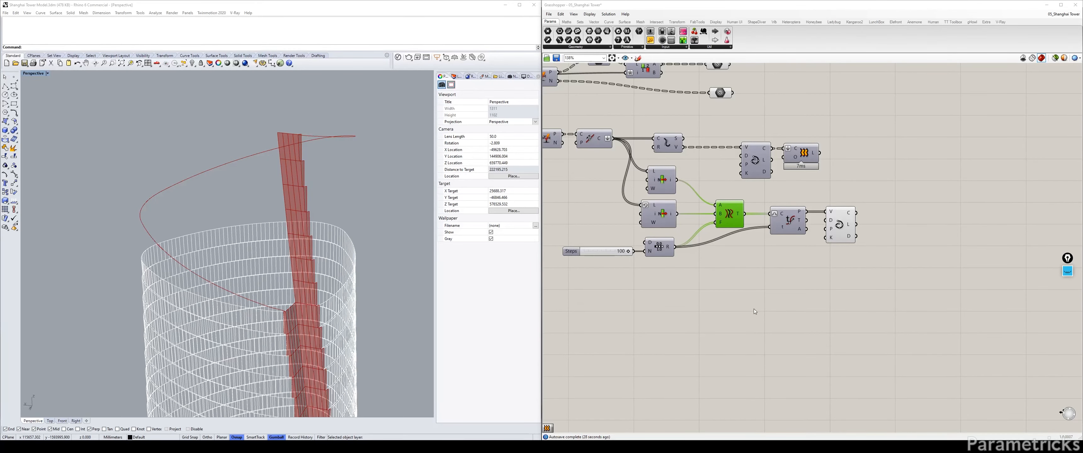
Move the crown Loft component into line above the new Interpolate component and turn its preview back on
right_click_drag(836, 224, 729, 233)
left_click(730, 233)
left_click(765, 176)
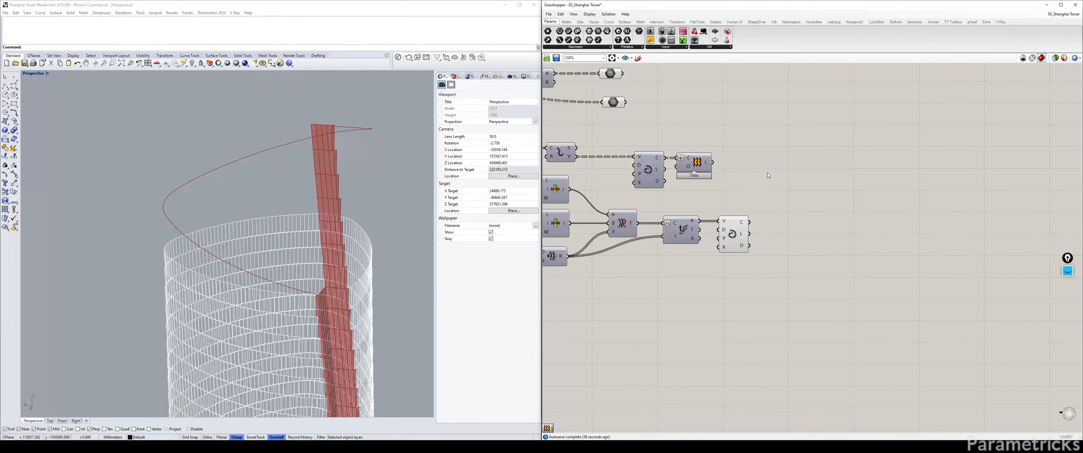
left_click_drag(703, 172, 744, 173)
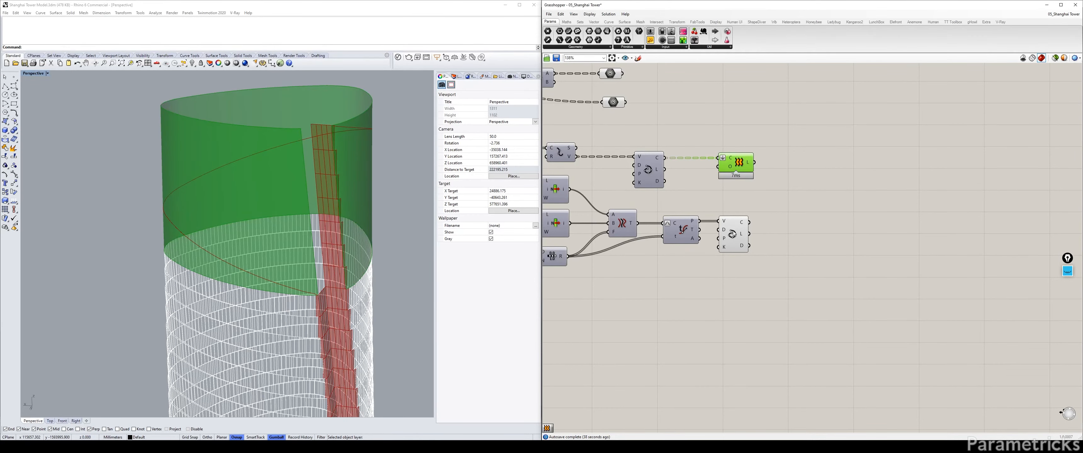
left_click(793, 216)
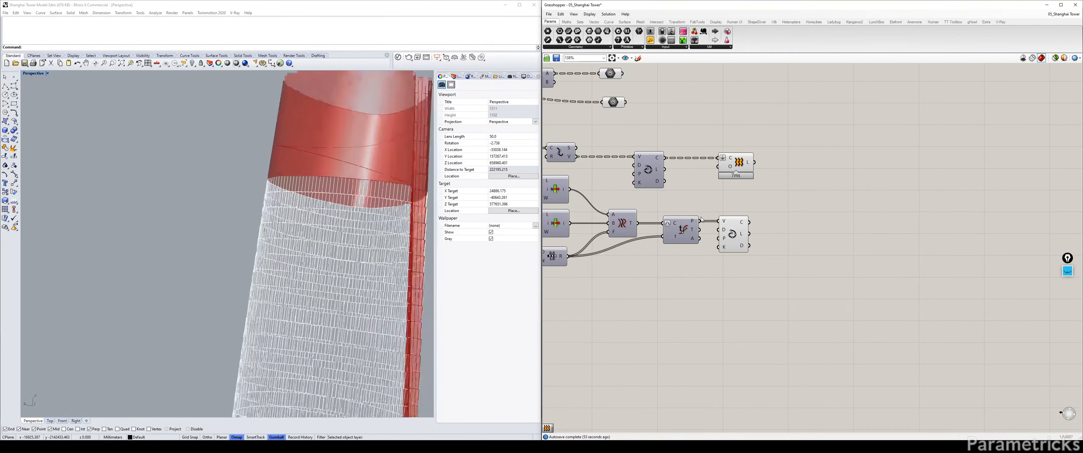
Hide the previews of the crown Loft and the new Interpolate component
left_click_drag(778, 147, 730, 246)
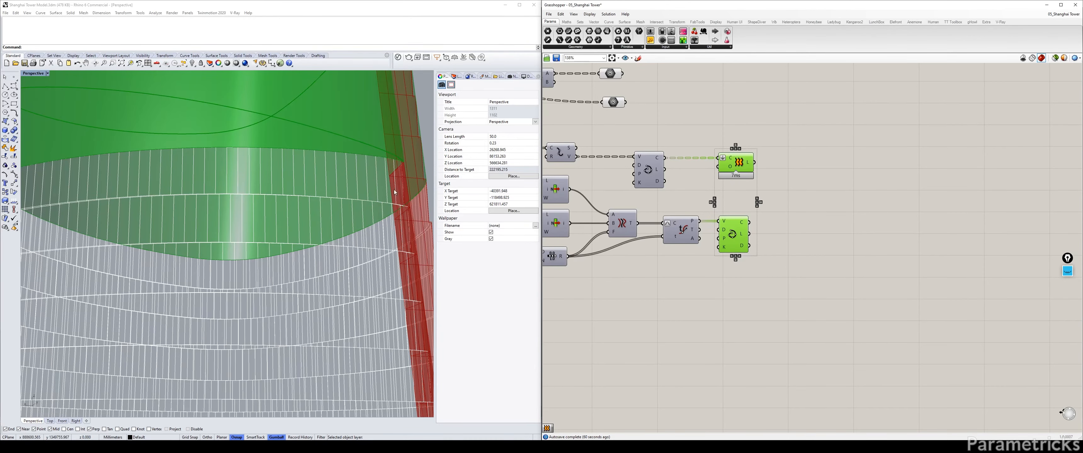
key("ctrl+q")
left_click(1067, 271)
left_click_drag(393, 252, 414, 253)
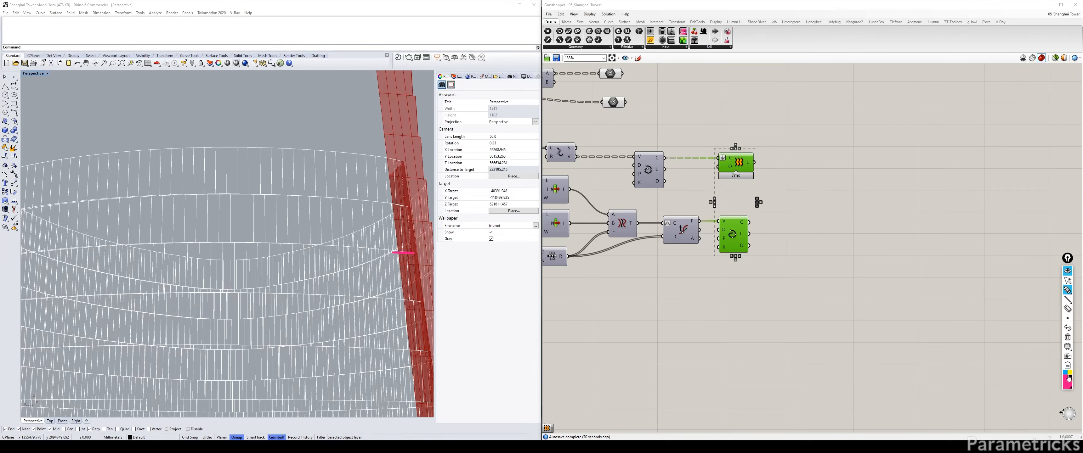
left_click(1064, 374)
mouse_move(414, 253)
left_mouse_down()
mouse_move(88, 144)
mouse_move(150, 97)
mouse_move(389, 61)
left_mouse_up()
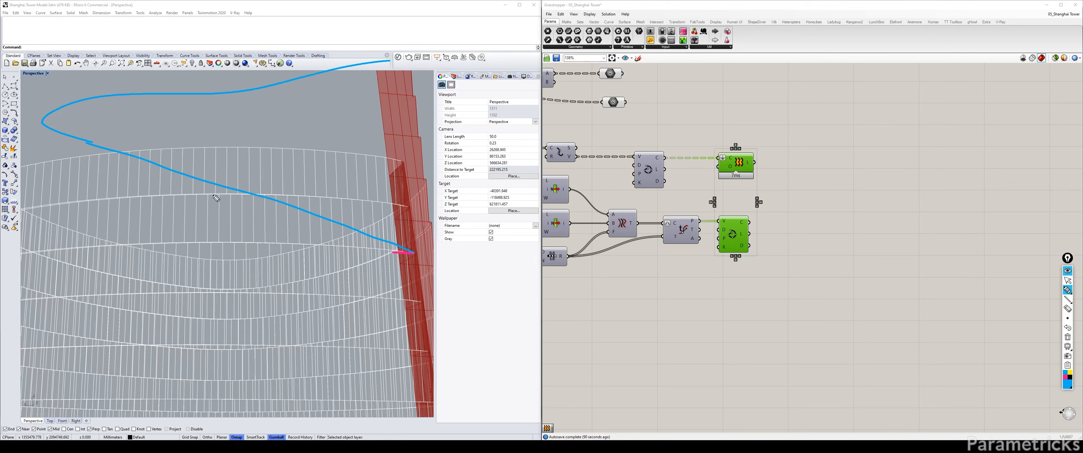
left_click_drag(256, 191, 253, 239)
left_click(1064, 377)
left_click(1067, 337)
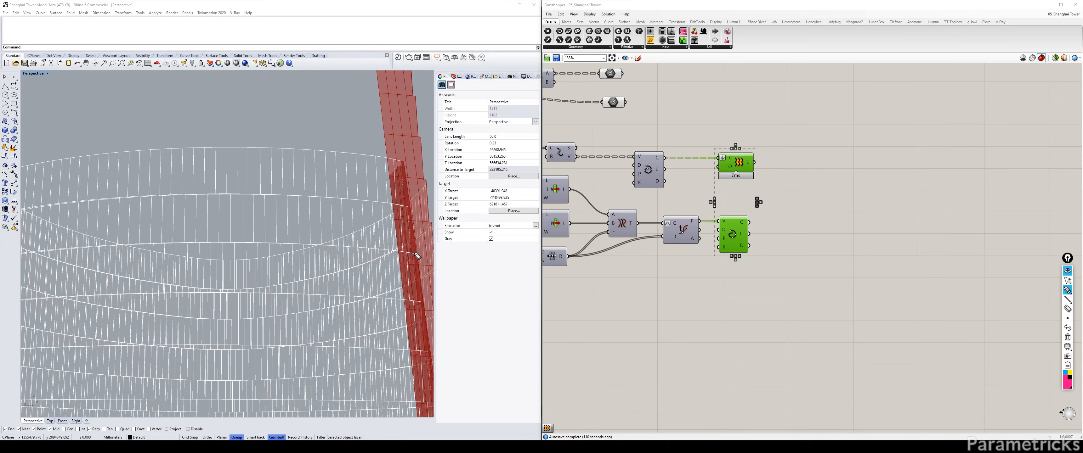
mouse_move(415, 254)
left_mouse_down()
mouse_move(333, 227)
mouse_move(272, 185)
left_mouse_up()
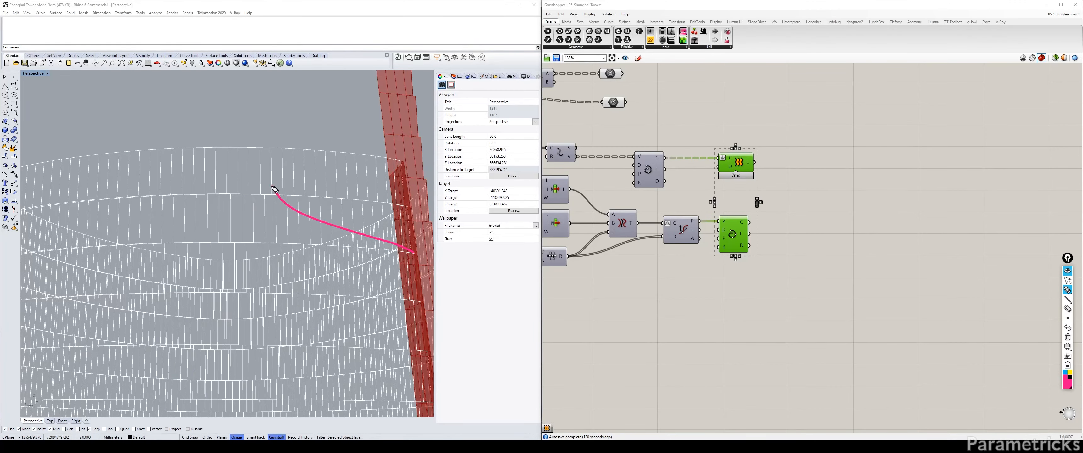
left_click(1067, 328)
left_click_drag(414, 253, 131, 139)
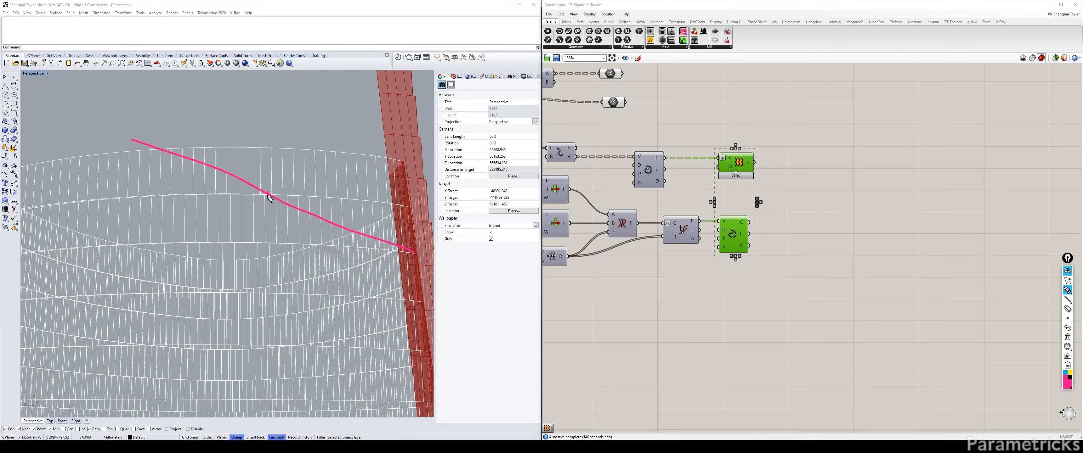
left_click_drag(268, 195, 268, 243)
mouse_move(267, 210)
left_mouse_down()
mouse_move(266, 241)
mouse_move(266, 216)
left_mouse_up()
left_click(1069, 332)
mouse_move(269, 200)
left_mouse_down()
mouse_move(268, 229)
mouse_move(254, 241)
mouse_move(254, 198)
left_mouse_up()
left_click(1065, 373)
mouse_move(265, 194)
left_mouse_down()
mouse_move(278, 203)
mouse_move(274, 246)
mouse_move(268, 196)
left_mouse_up()
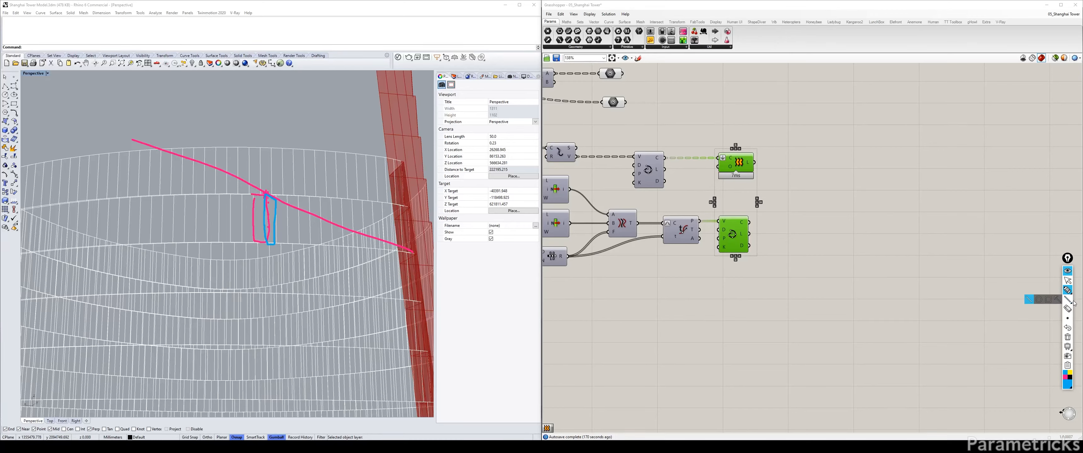
left_click(1067, 337)
left_click(1067, 281)
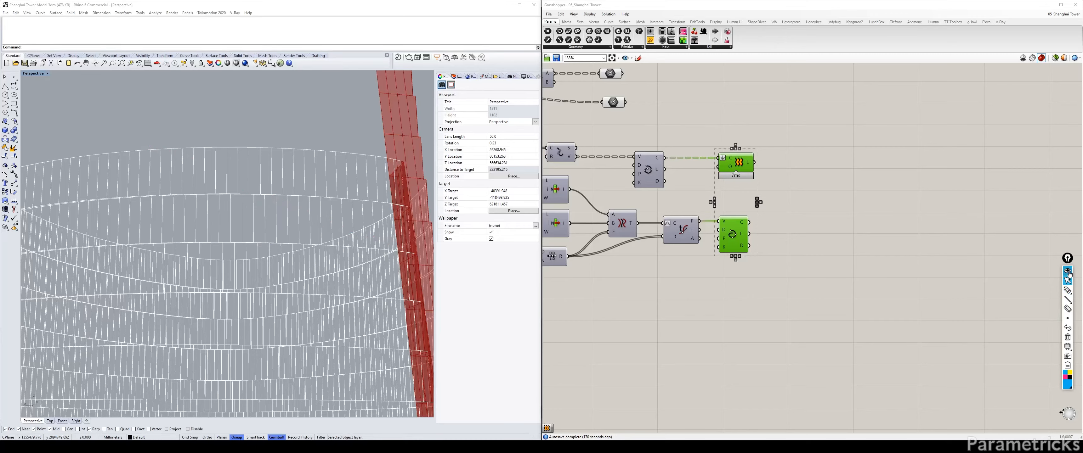
Show the crown Loft and Interpolate previews again and examine how the interpolated curve runs along the crown surface
key("ctrl+q")
left_click(738, 237)
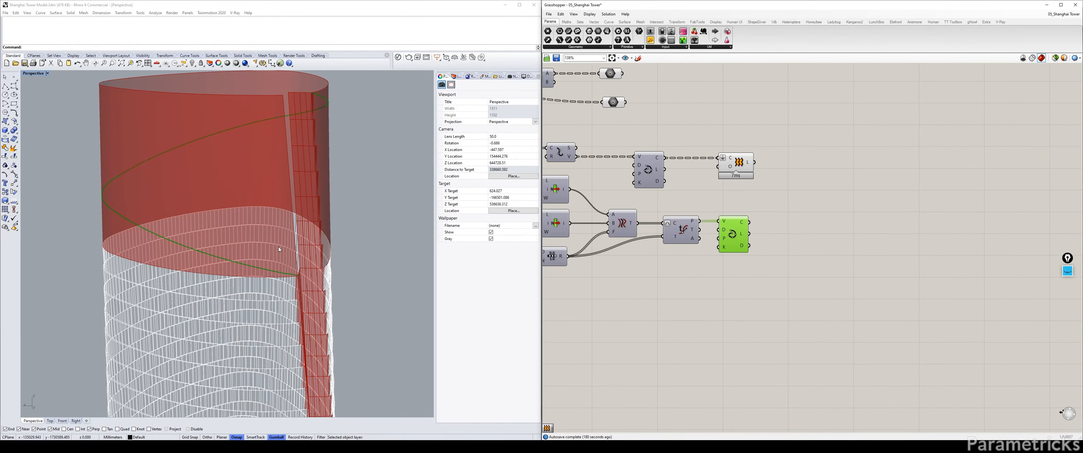
right_click_drag(638, 122, 752, 136)
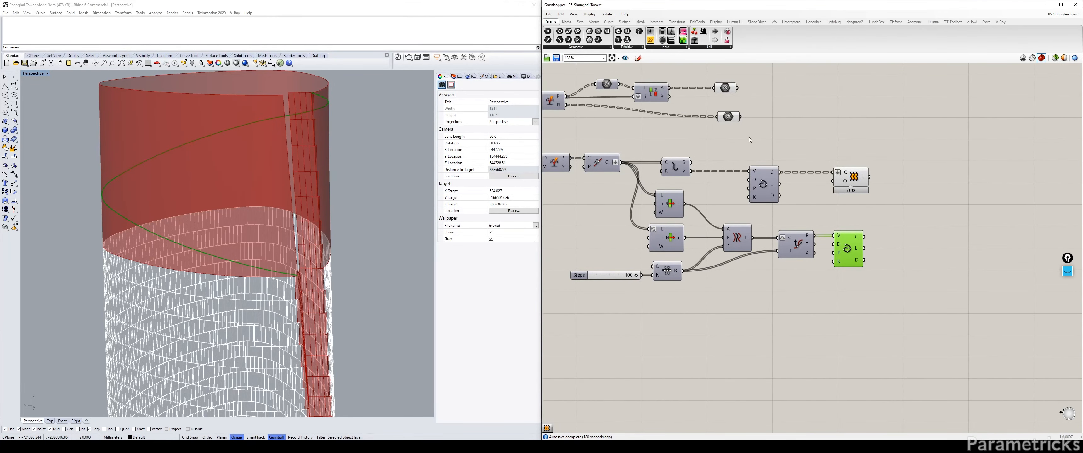
right_click_drag(808, 143, 778, 140)
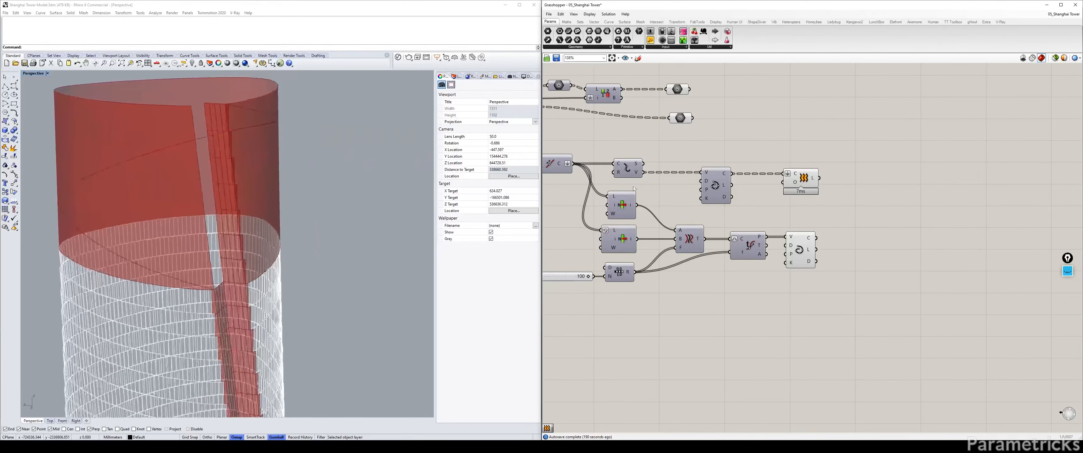
left_click(800, 252)
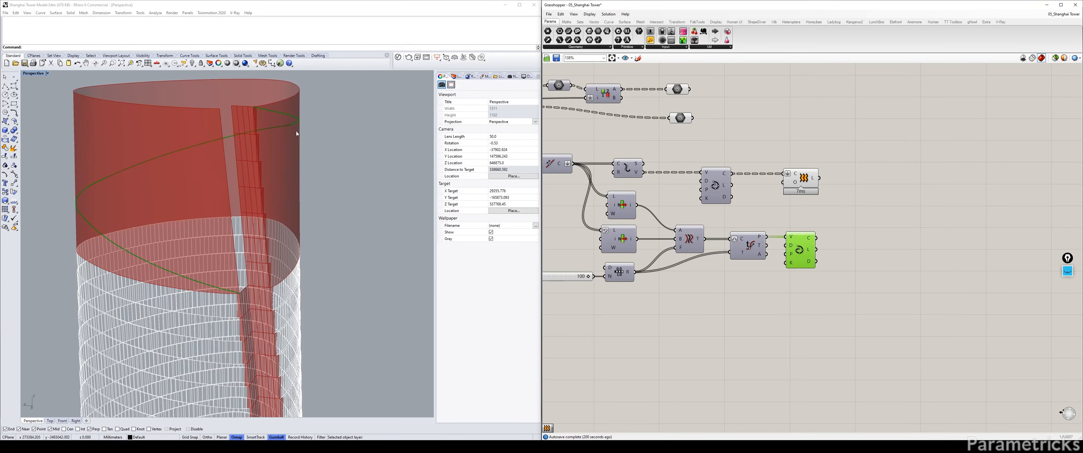
Add an End Points component above the crown branch and feed it the joined outline curves
right_click_drag(677, 123, 813, 130)
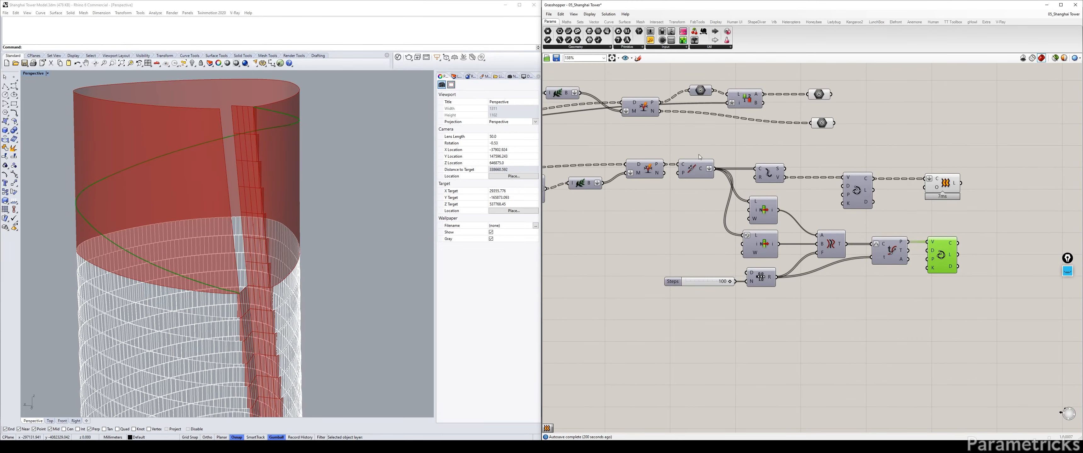
left_click(694, 169)
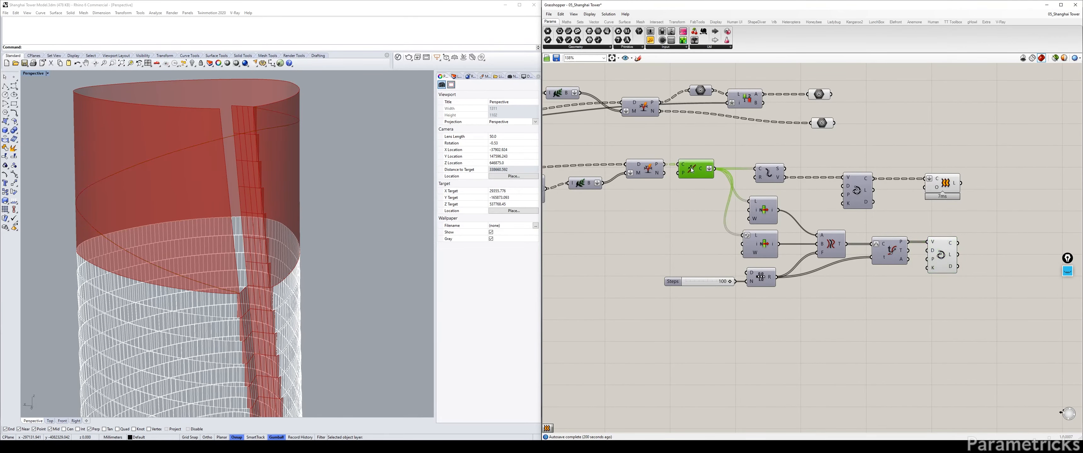
key("ctrl+q")
right_click_drag(732, 172, 642, 180)
double_click(740, 152)
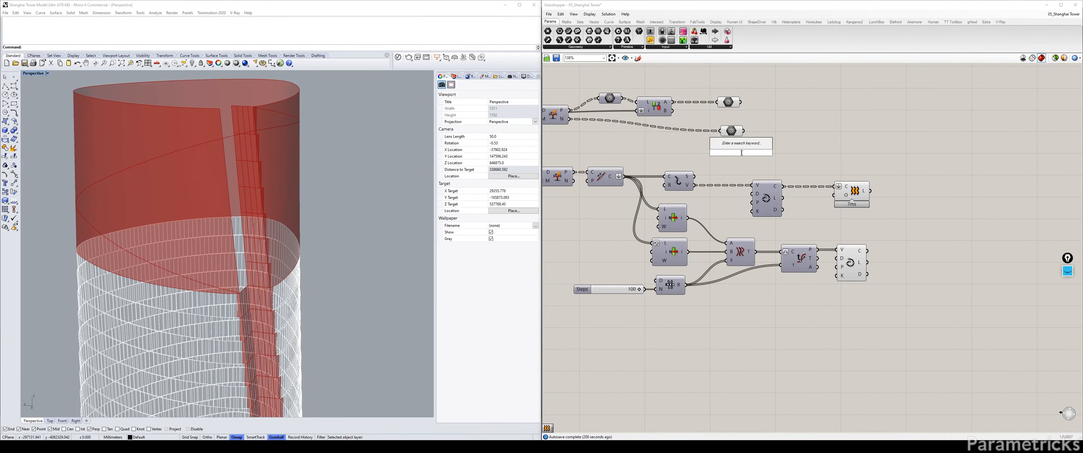
type("end")
left_click(756, 145)
left_click_drag(741, 151, 678, 156)
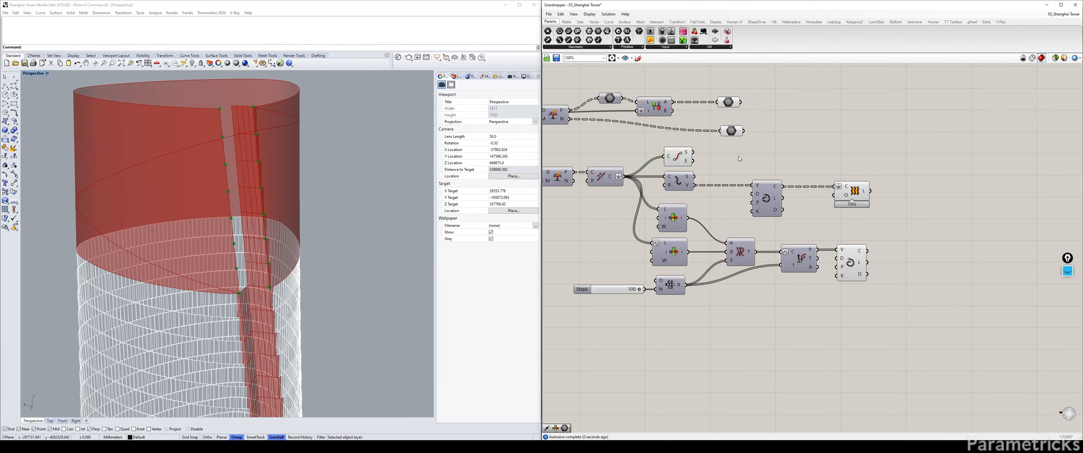
Add an XY Plane component with the outlines' start points as origins, and hide the End Points preview
double_click(739, 156)
type("XY")
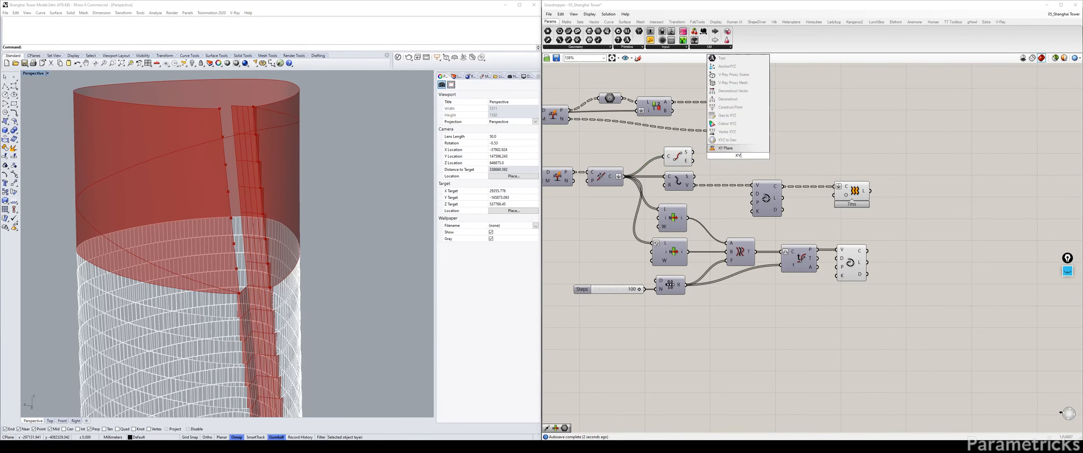
key("Return")
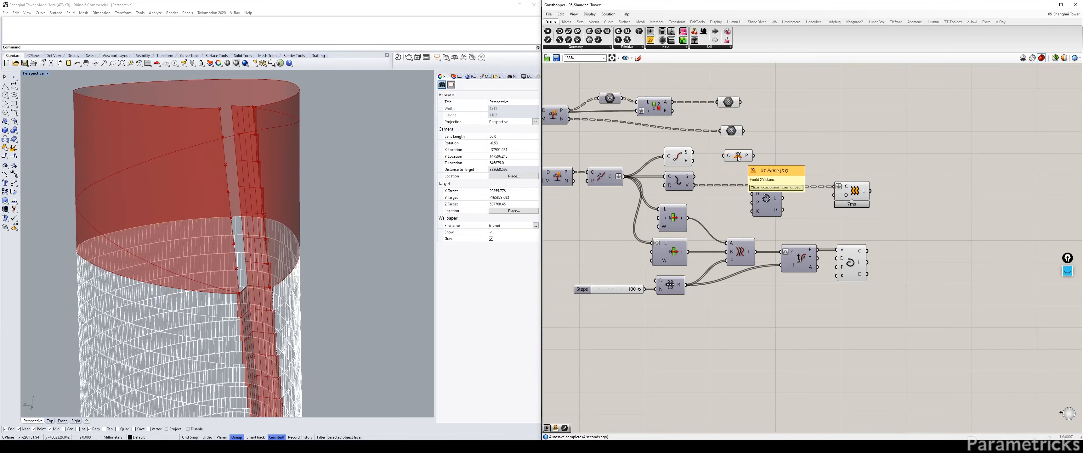
left_click_drag(692, 152, 724, 156)
left_click(678, 156)
key("ctrl+q")
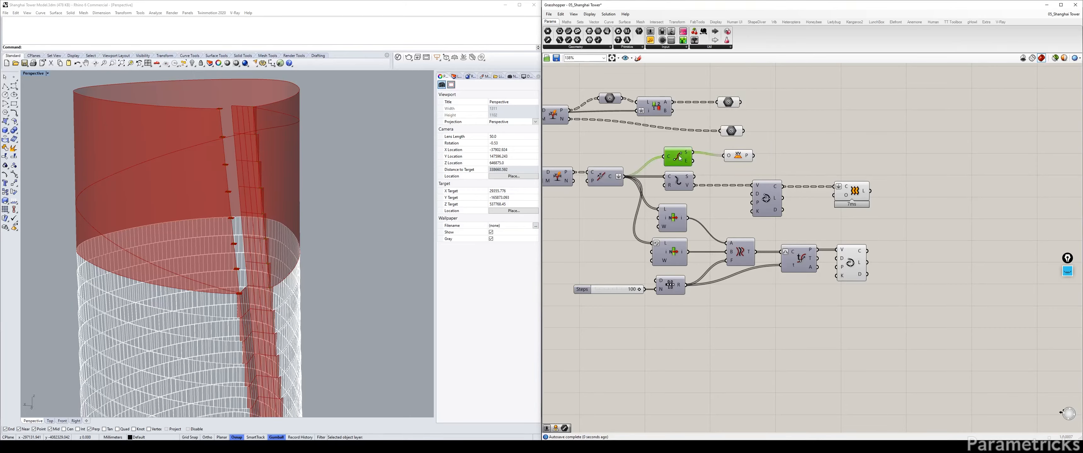
left_click(742, 157)
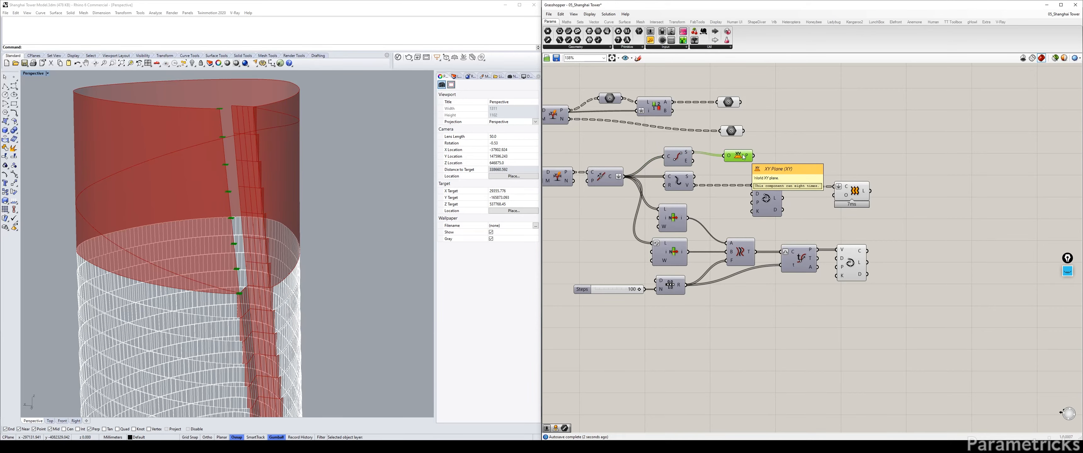
right_click_drag(803, 155, 764, 155)
left_click_drag(701, 155, 734, 156)
Add a Curve | Plane intersection component and connect the XY Plane output to its plane input
double_click(802, 146)
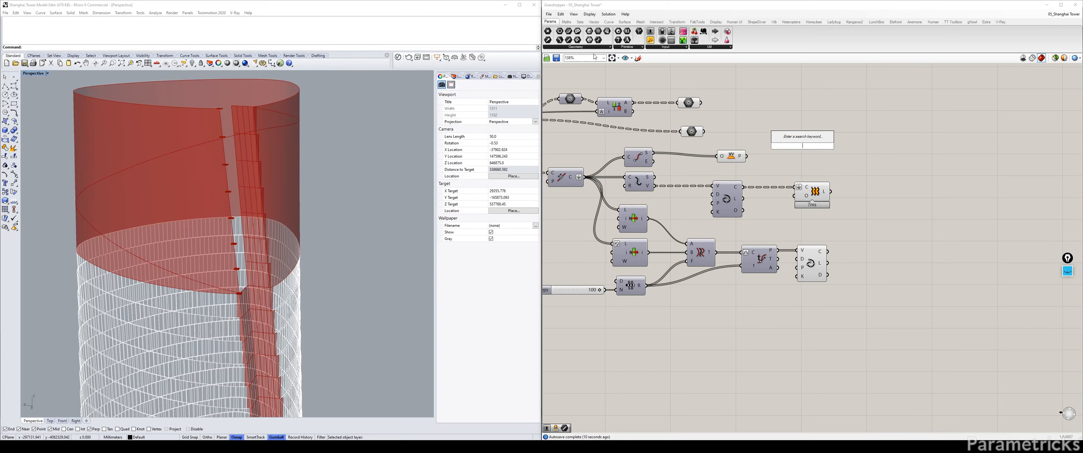
left_click(656, 22)
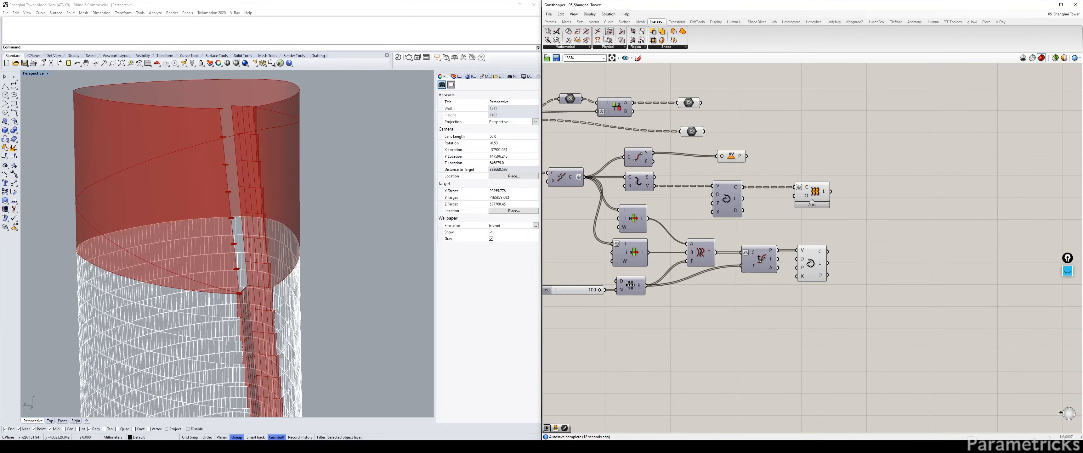
left_click(578, 47)
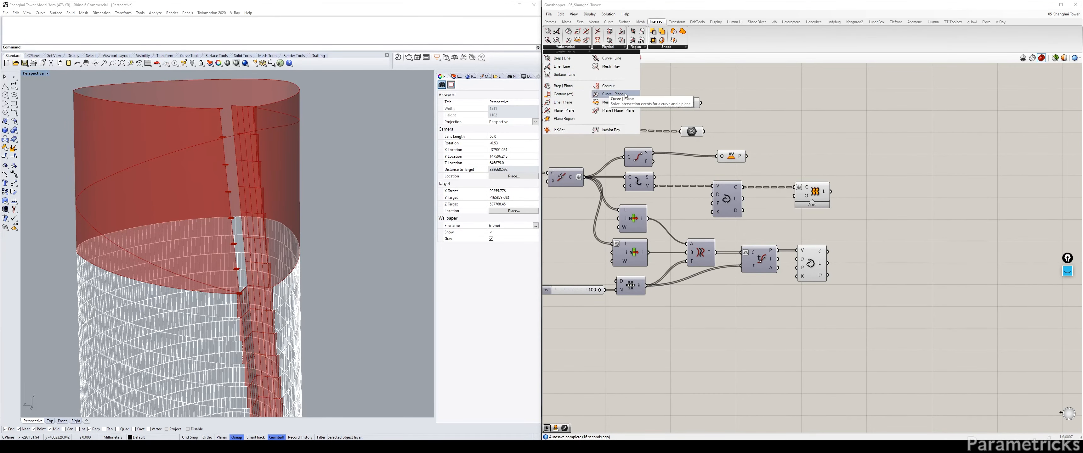
left_click_drag(623, 98, 817, 113)
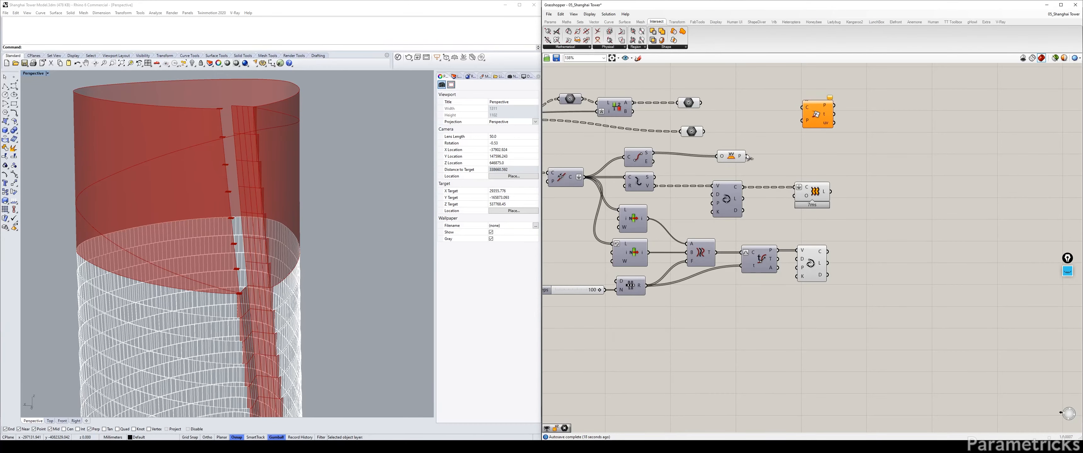
left_click_drag(746, 156, 795, 159)
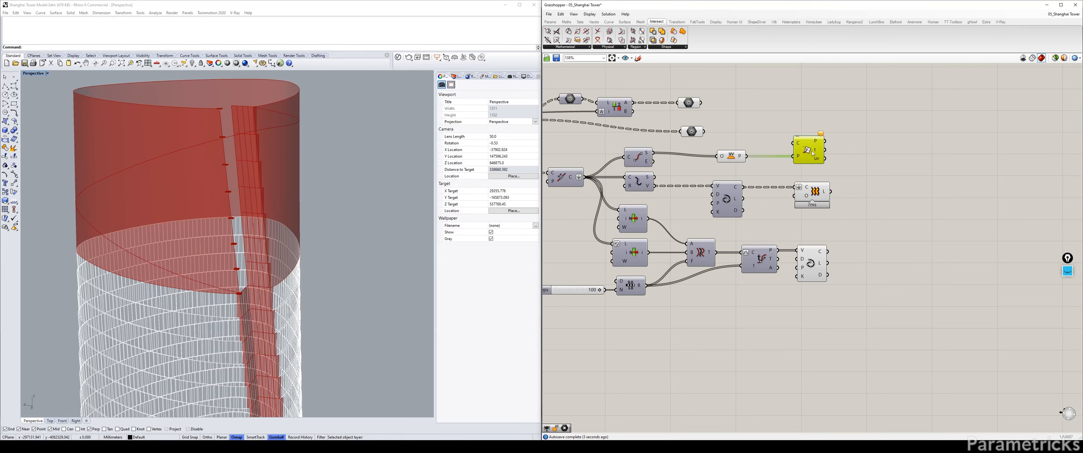
Place the Curve | Plane component beside the crown's tweened-curve Interpolate component and feed it that interpolated curve
left_click_drag(812, 154, 860, 238)
left_click(822, 255)
right_click_drag(864, 253, 759, 241)
left_click(774, 235)
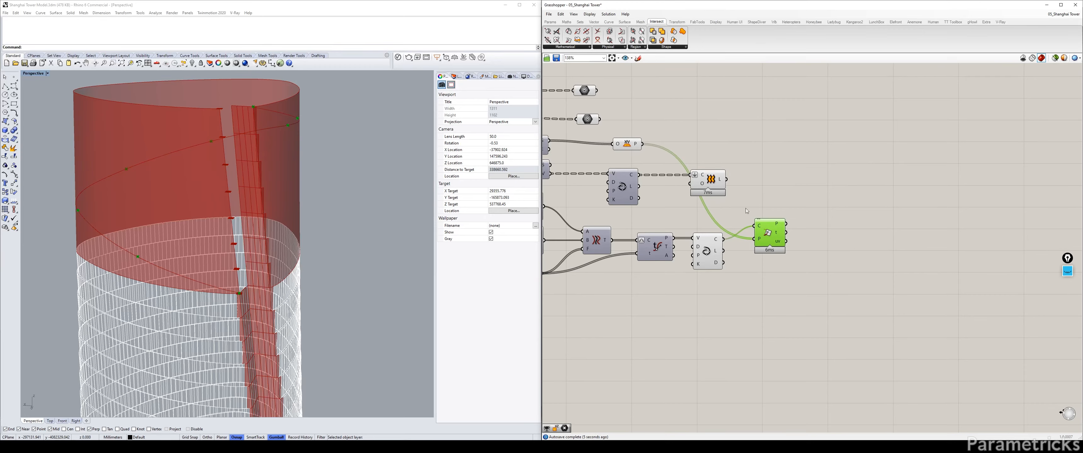
left_click(752, 179)
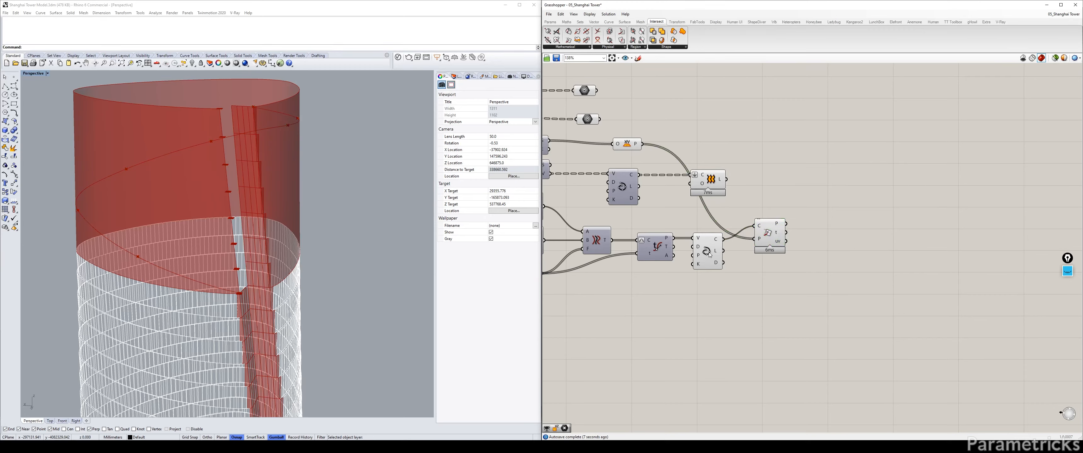
left_click(759, 236)
right_click_drag(660, 203, 789, 194)
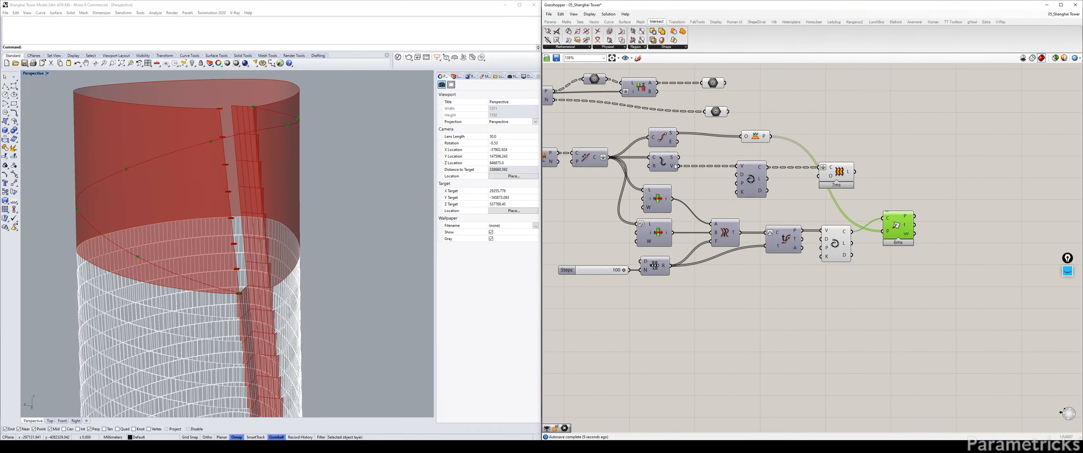
Show the preview of the exploded outline vertices and mark the intersection point and its neighbouring vertex in the viewport
left_click(664, 163)
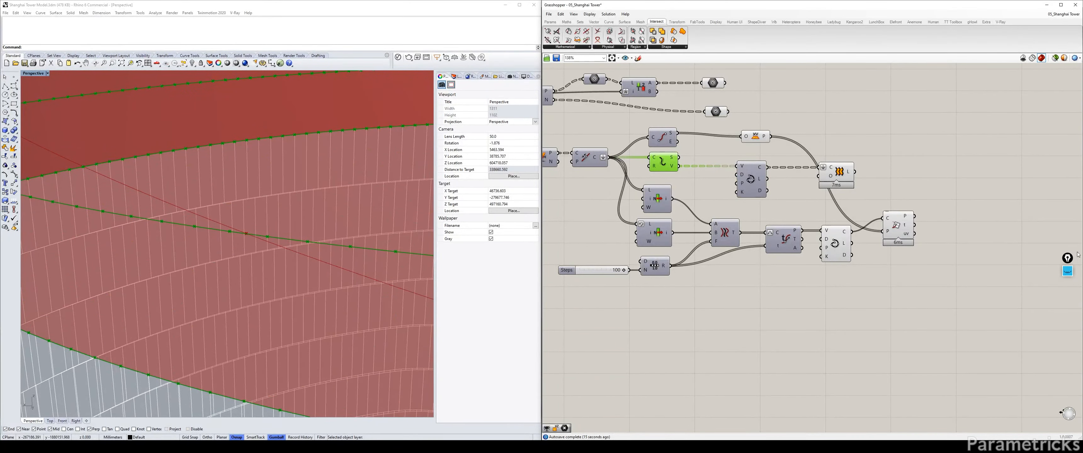
left_click(1067, 290)
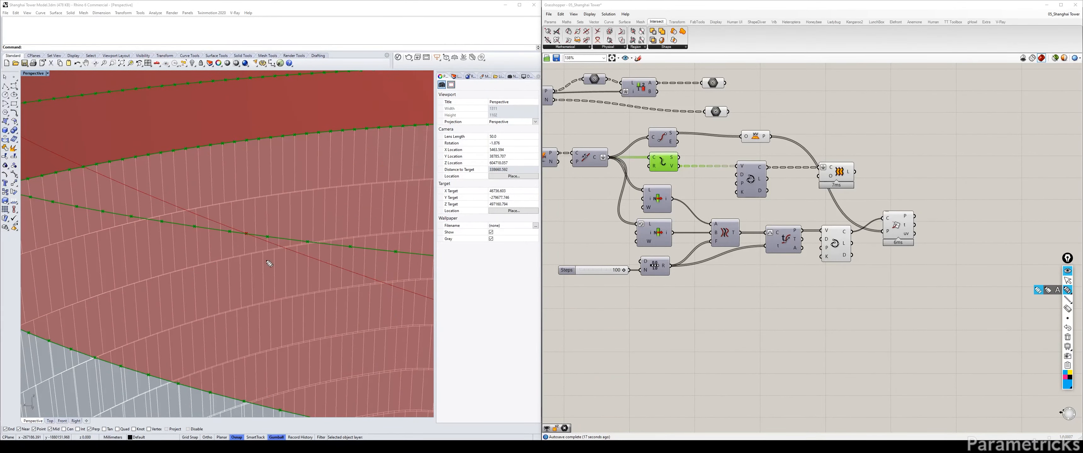
mouse_move(229, 231)
left_mouse_down()
mouse_move(228, 258)
mouse_move(266, 267)
left_mouse_up()
left_click_drag(243, 230, 248, 238)
left_click(1067, 280)
left_click(905, 180)
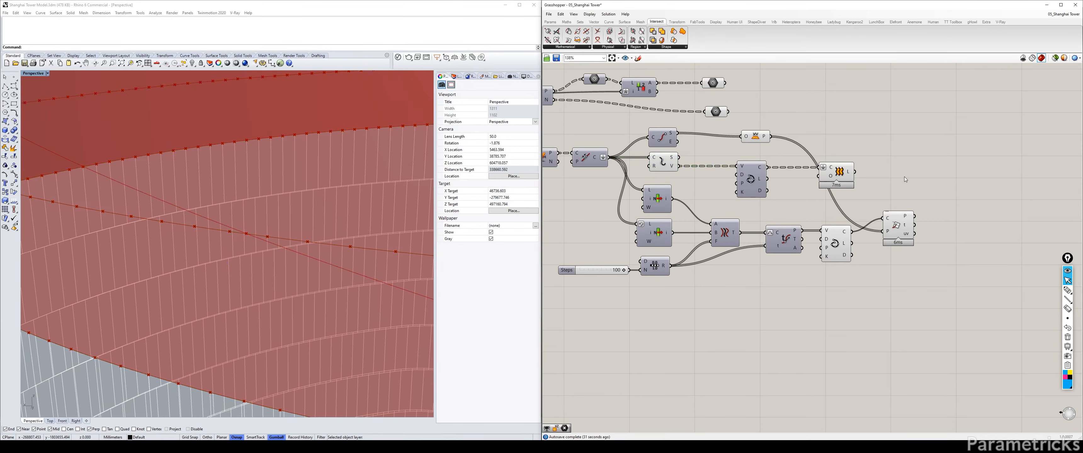
double_click(905, 179)
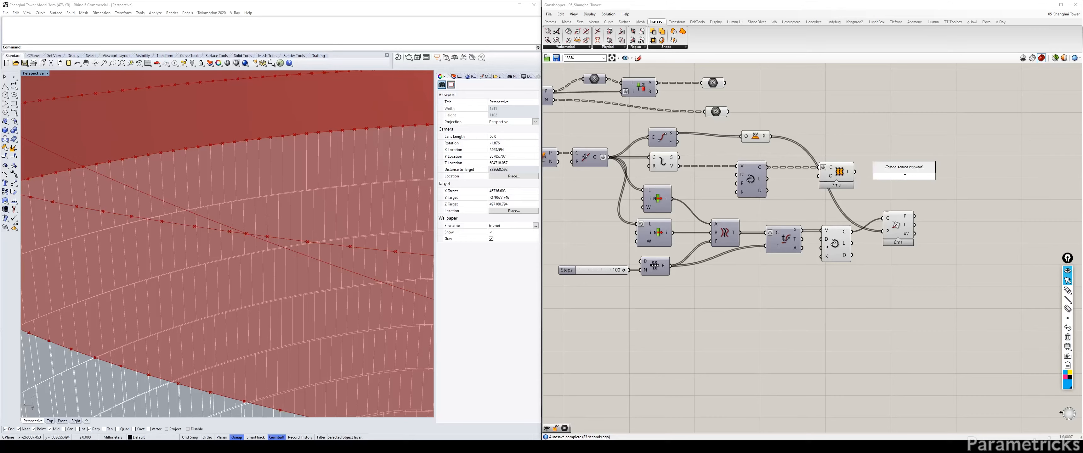
type("PO")
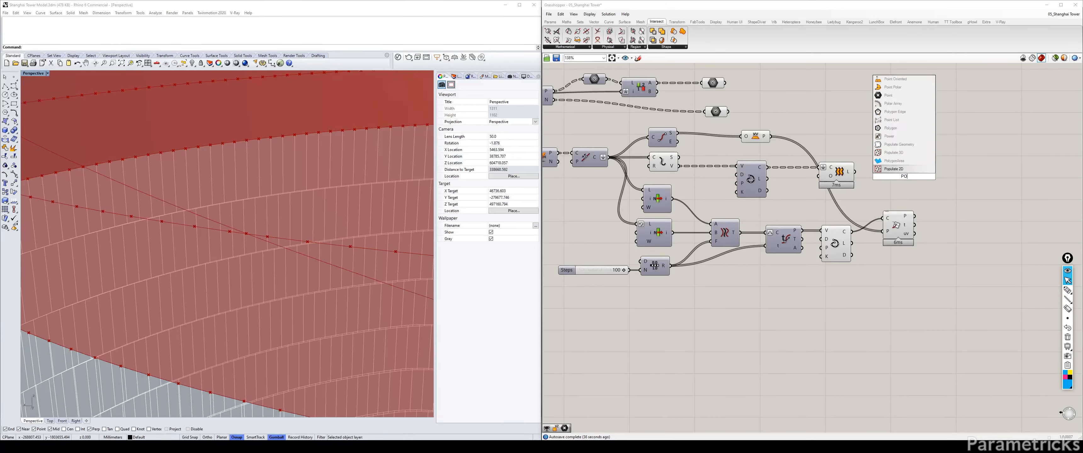
type("INT CLO")
key("Return")
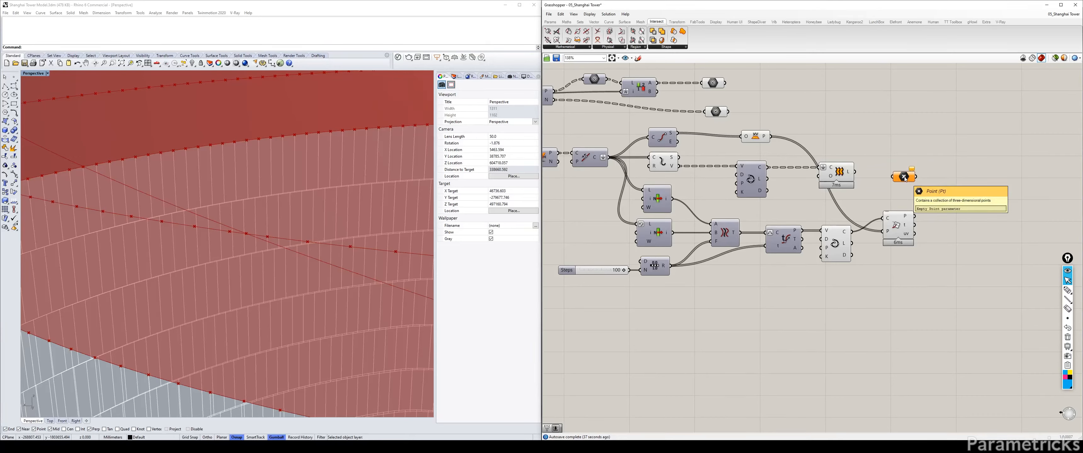
key("Delete")
Add a Closest Point component in the free area beside the crown Loft
double_click(905, 176)
type("POITN CLO")
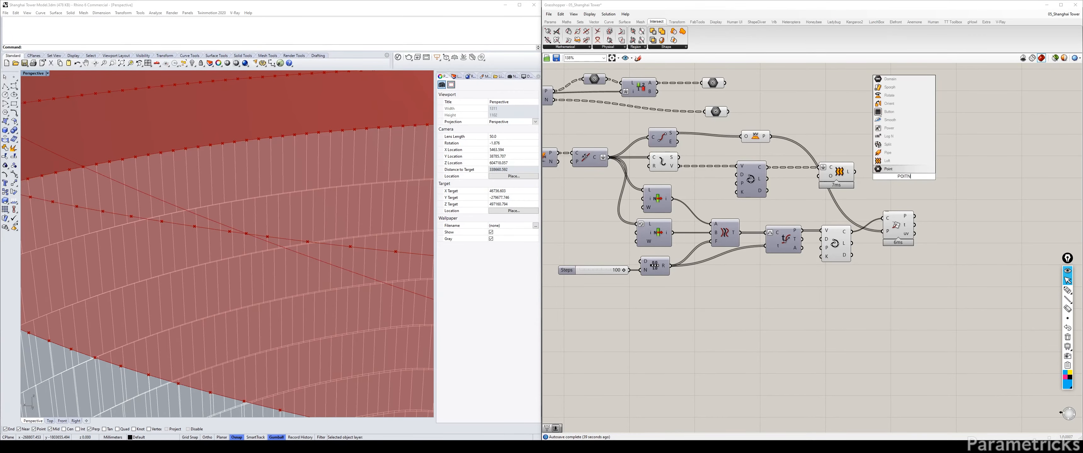
key("Up")
key("Up")
key("Up")
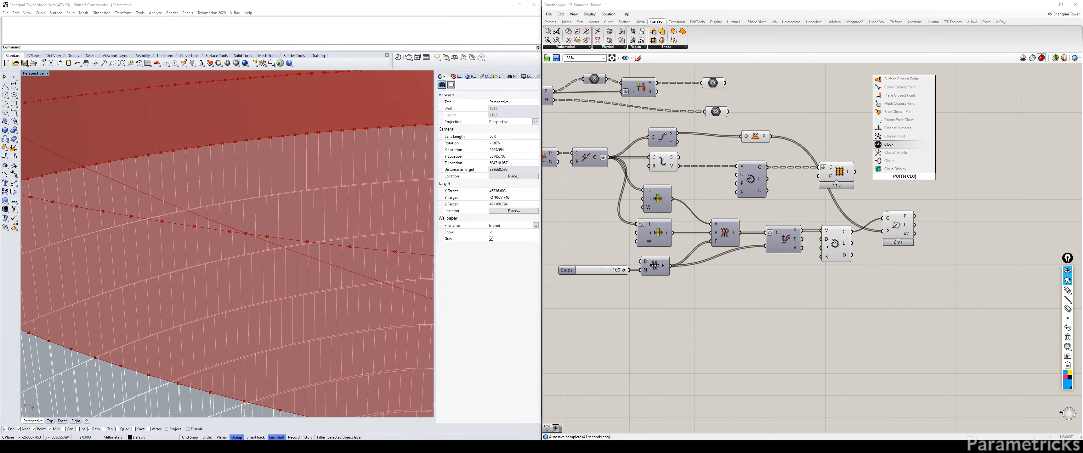
key("Return")
right_click_drag(901, 177, 829, 158)
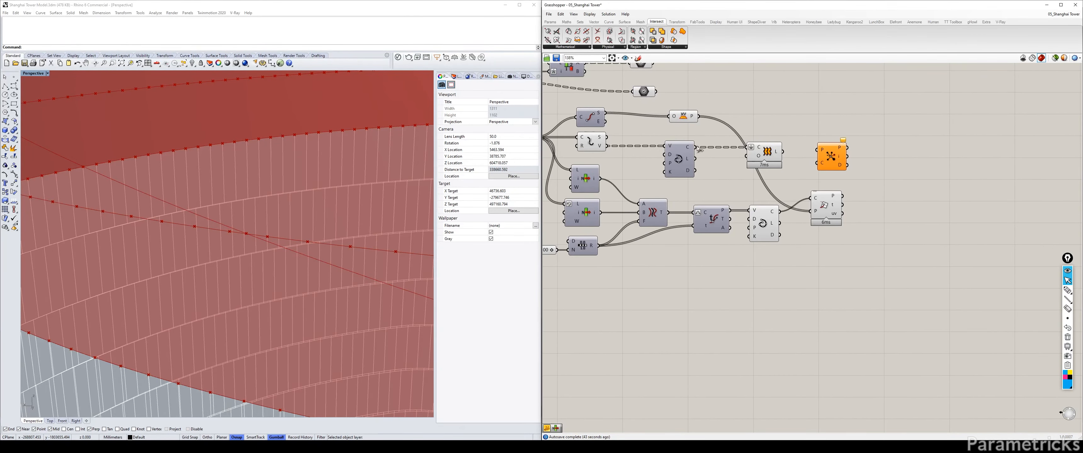
Rearrange the crown branch, placing the Loft above it and the Closest Point component past the Curve | Plane intersection
mouse_move(602, 146)
left_click_drag(833, 158, 871, 154)
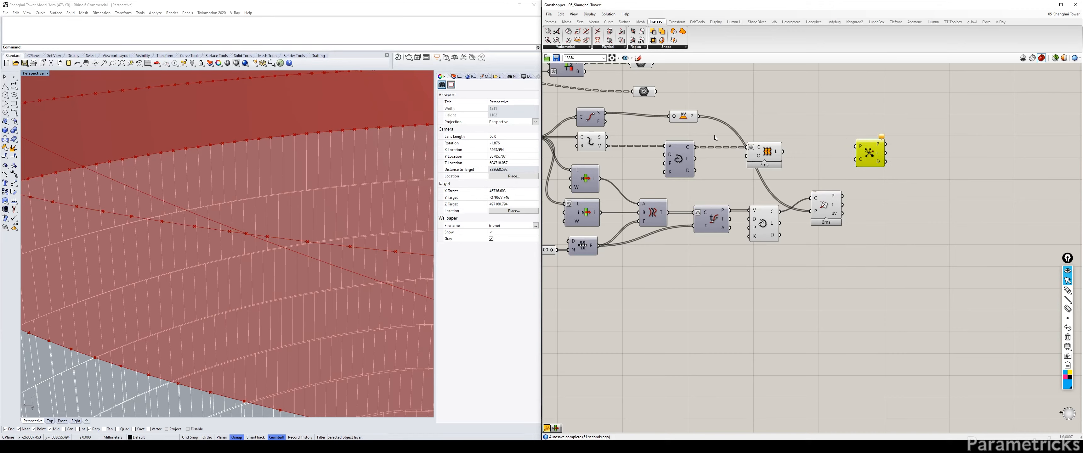
left_click_drag(763, 154, 839, 103)
left_click(860, 148)
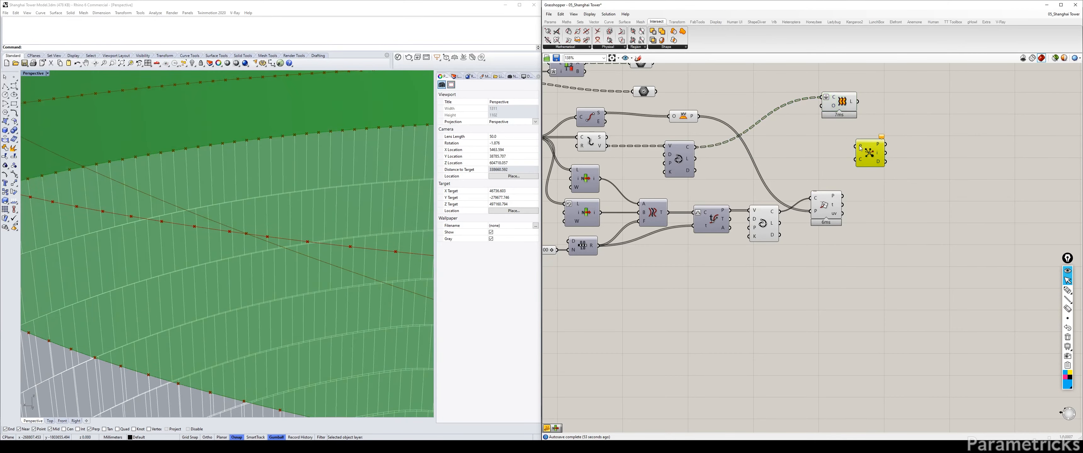
left_click_drag(860, 148, 895, 166)
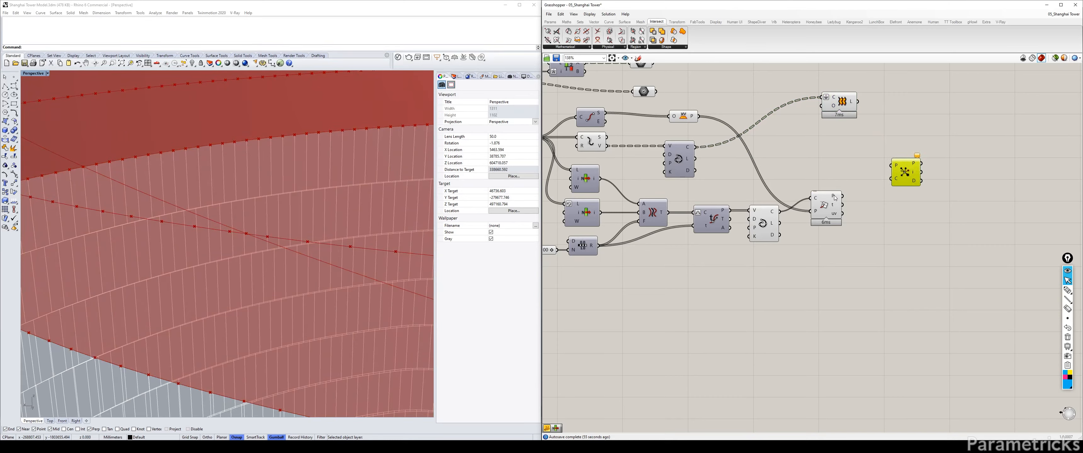
Feed Closest Point with the intersection points and the exploded outline vertices as its cloud, then examine the snapped points on the crown
left_click(824, 209)
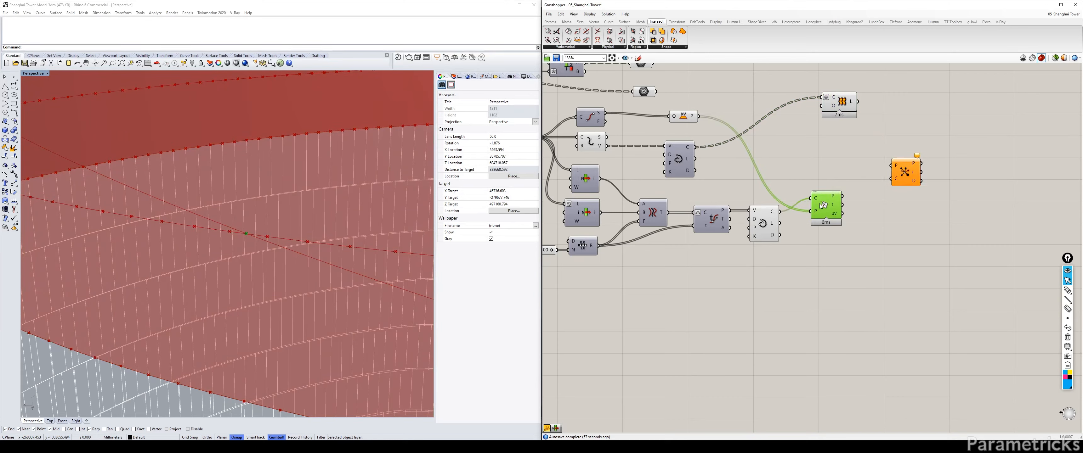
left_click_drag(842, 196, 891, 165)
left_click_drag(608, 147, 891, 180)
right_click_drag(902, 180, 783, 184)
left_click(787, 177)
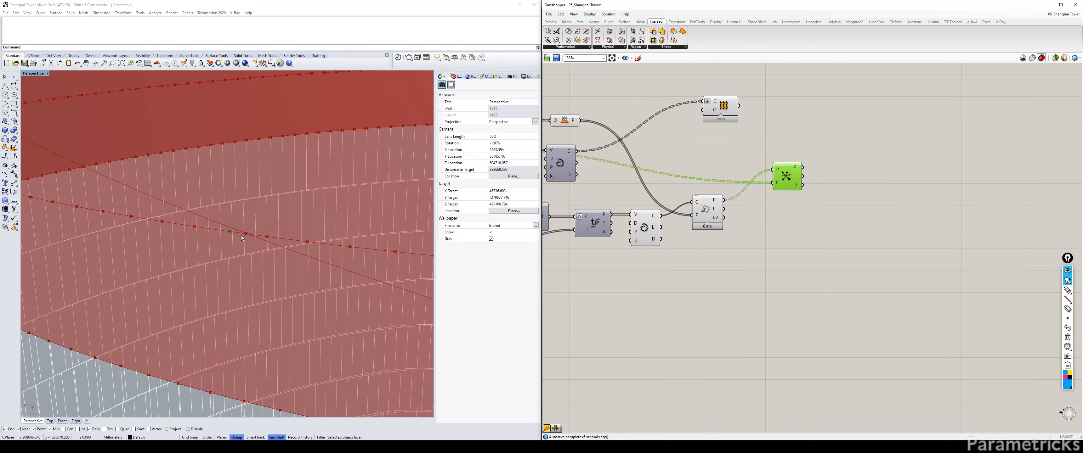
scroll(239, 234, "down", 5)
scroll(240, 234, "up", 2)
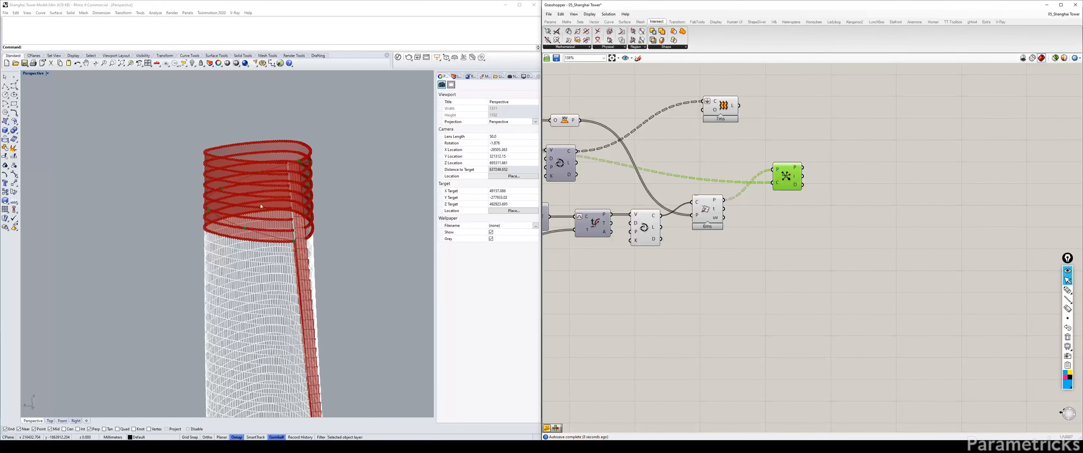
scroll(288, 167, "up", 3)
scroll(287, 165, "up", 2)
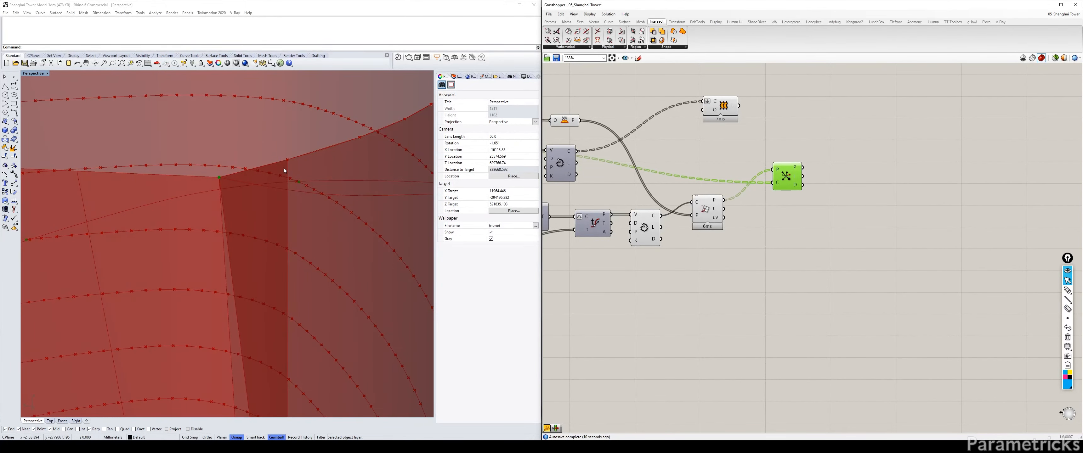
right_click_drag(283, 170, 349, 139)
double_click(790, 218)
type("INTER")
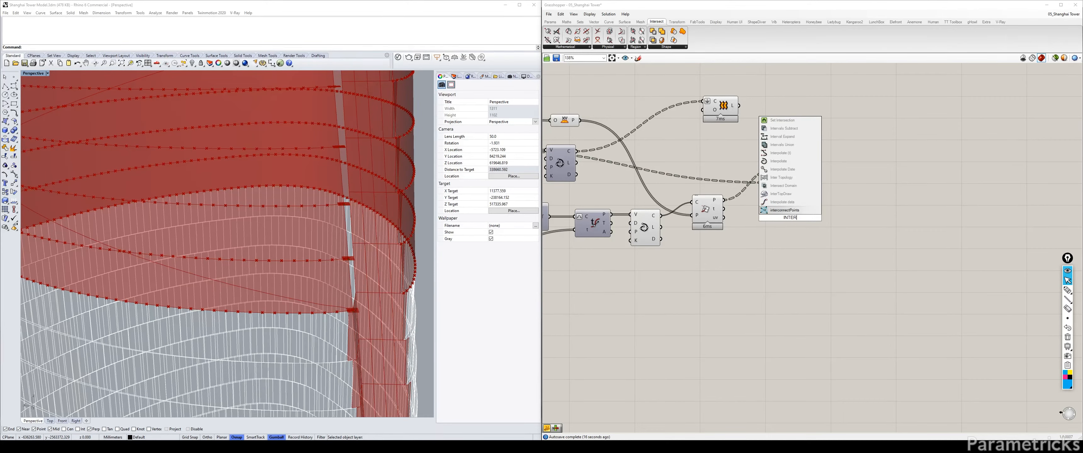
key("Up")
key("Return")
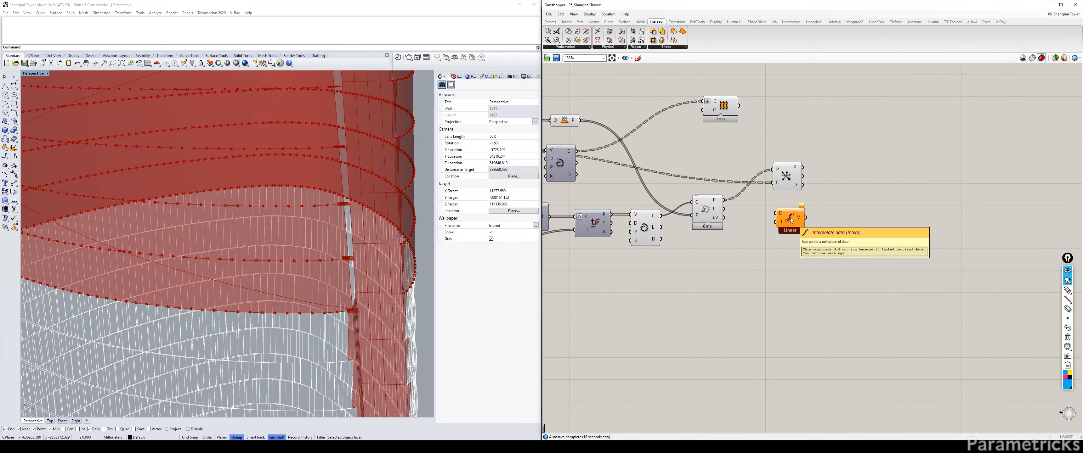
left_click(790, 217)
key("Delete")
Duplicate the crown's Interpolate component after Closest Point, use the closest points as its vertices and flatten the point output
left_click_drag(645, 222, 854, 166, "alt")
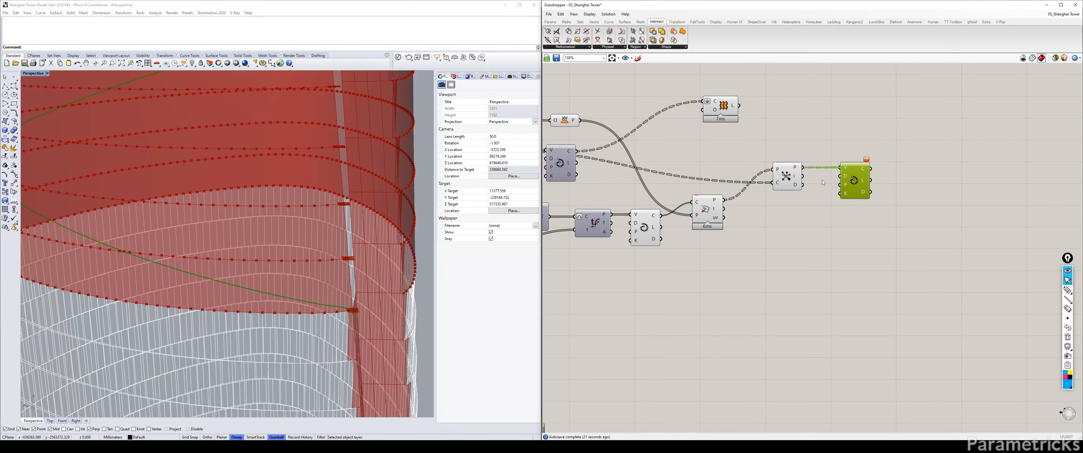
right_click(796, 167)
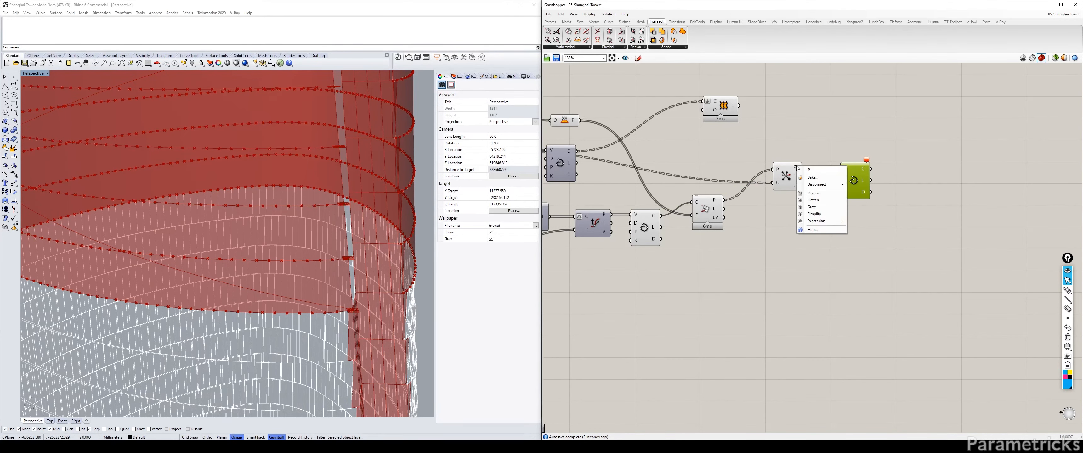
left_click(813, 200)
left_click(780, 187)
left_click_drag(779, 186, 763, 185)
Hide the previews of the Loft, original Interpolate, Curve | Plane and Closest Point components, leaving the new Interpolate shown
left_click_drag(778, 256, 647, 90)
key("ctrl+q")
right_click_drag(252, 231, 294, 211)
right_click_drag(715, 260, 743, 266)
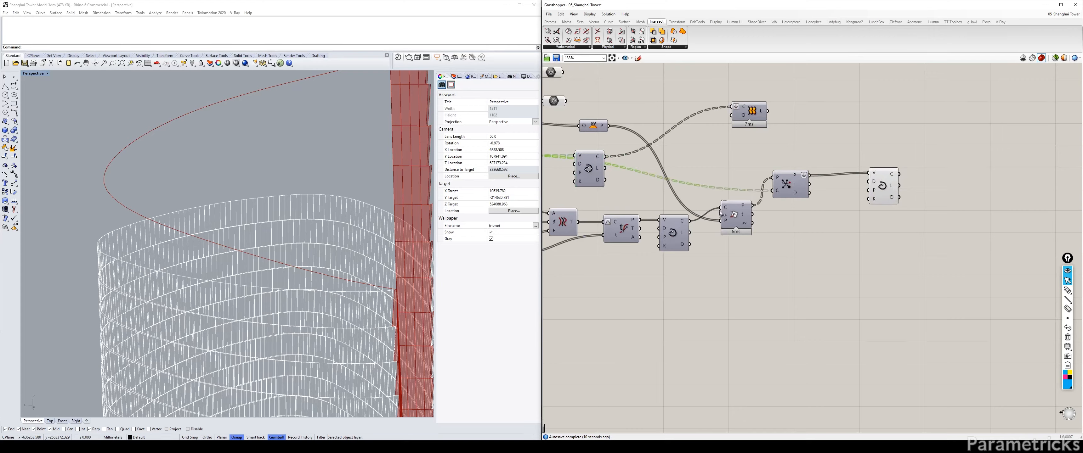
Show the original Interpolate component's preview again and compare its curve with the one through the closest points
left_click(673, 236)
key("ctrl+q")
left_click(761, 259)
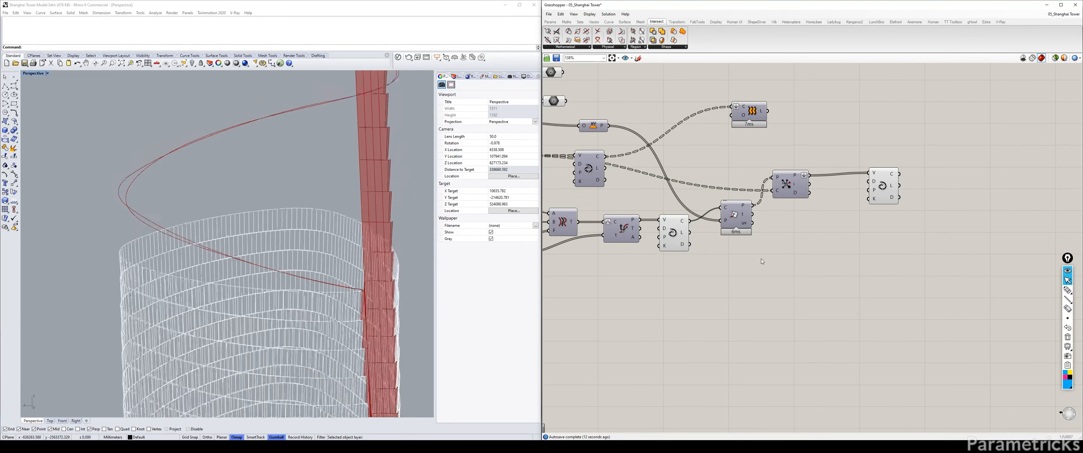
left_click(882, 187)
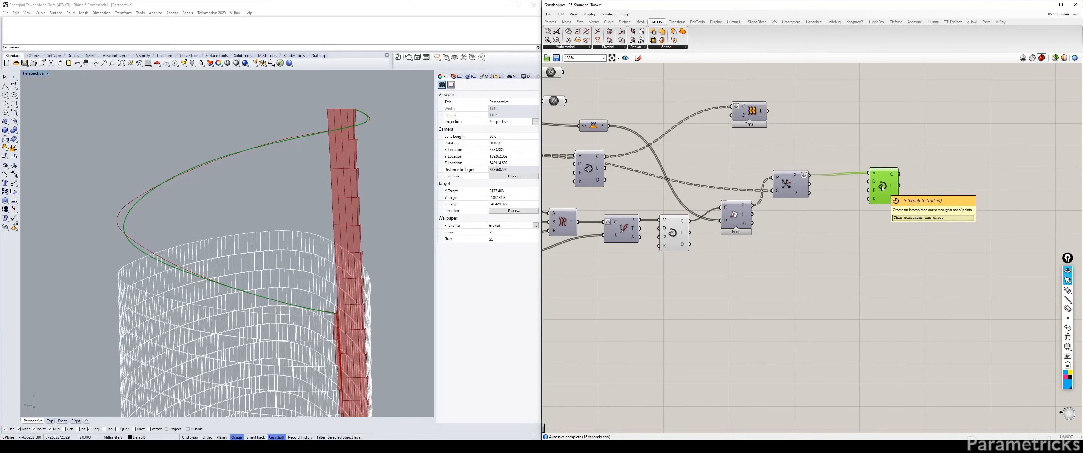
Move the crown Loft nearer the new components, show its preview and compare the original interpolated curve with the surface
left_click_drag(752, 114, 799, 130)
left_click(674, 233)
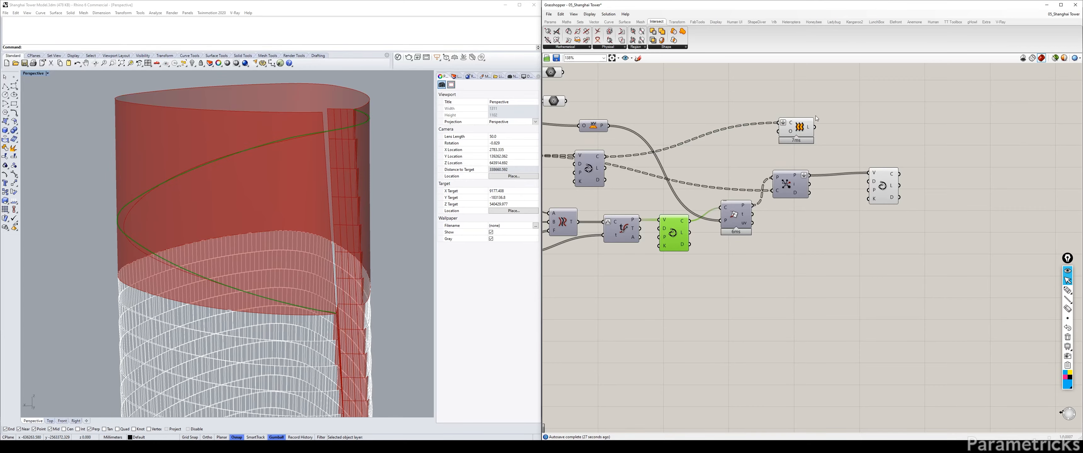
left_click(786, 136, "shift")
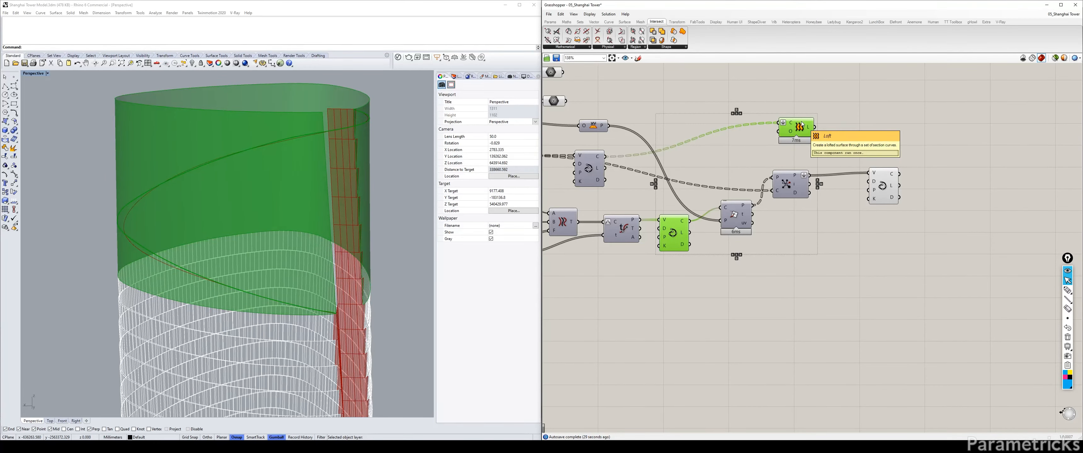
left_click(841, 104)
Add a Pull Curve component above the crown branch, next to the Loft
right_click_drag(842, 104, 752, 111)
double_click(766, 110)
type("PULL")
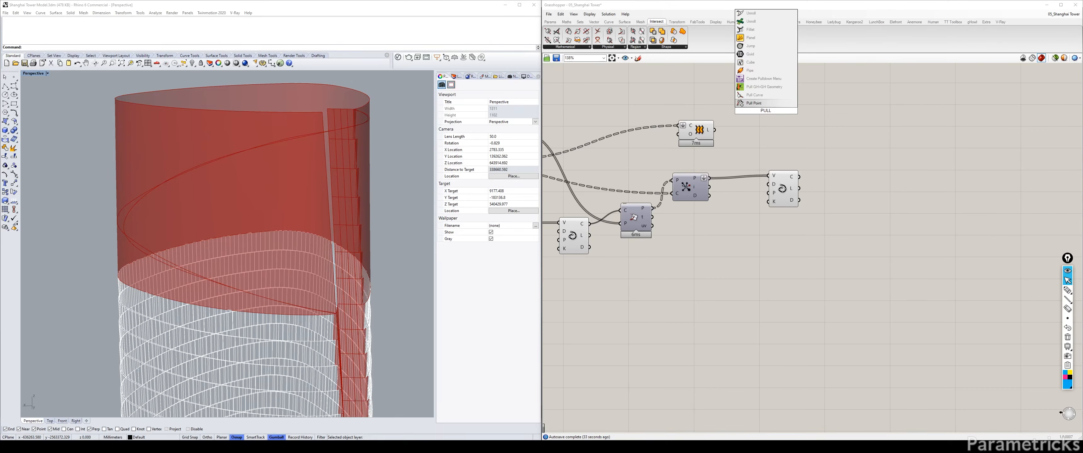
left_click(754, 95)
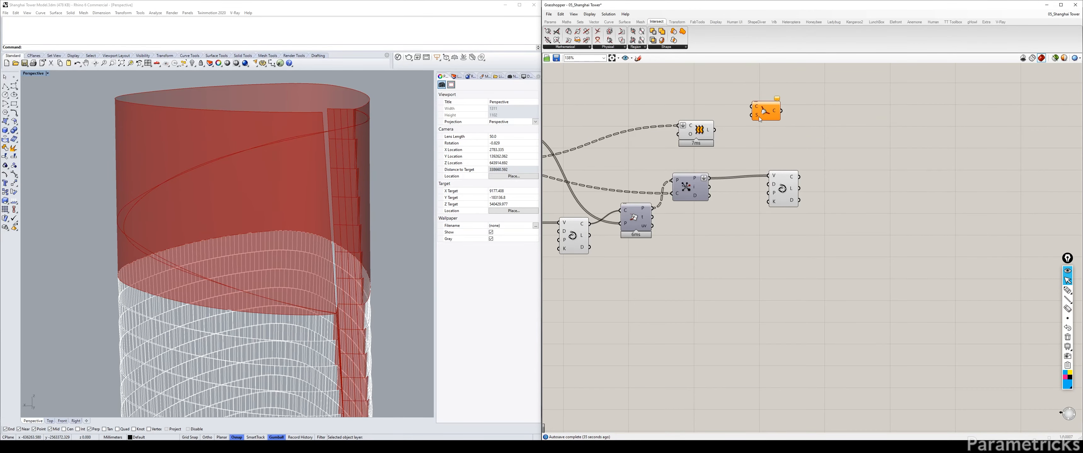
Connect the crown Loft and new Interpolate to Pull Curve, hide that Interpolate's preview, and compare the pulled curve with the original interpolated one
left_click_drag(714, 130, 827, 162)
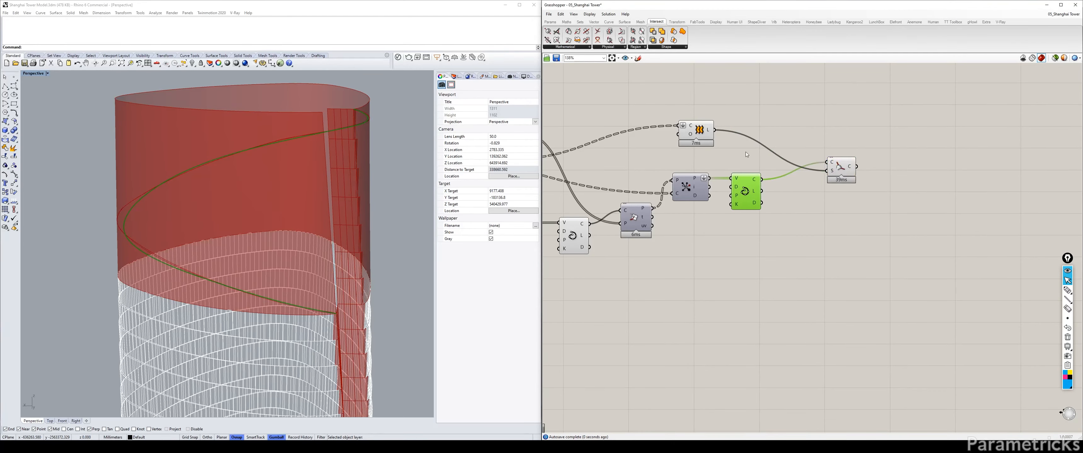
key("ctrl+q")
left_click(837, 167)
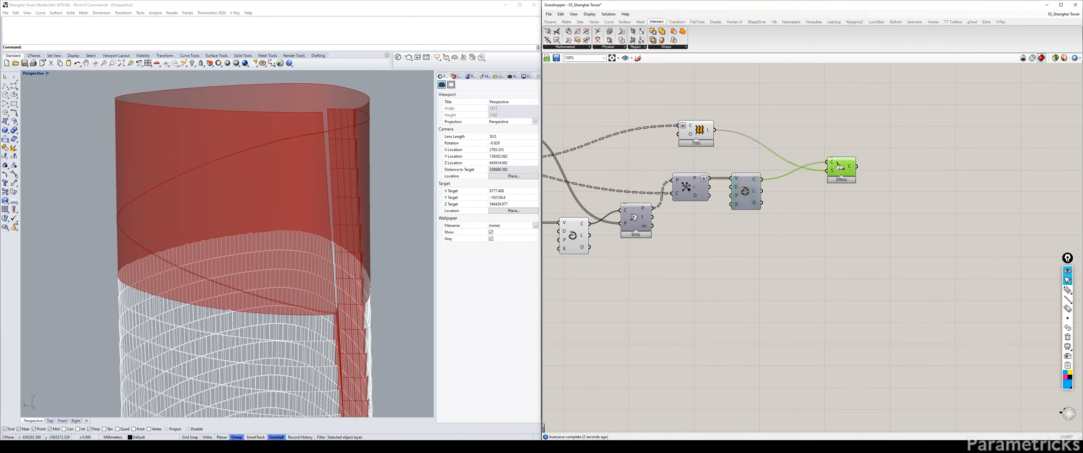
left_click(574, 237)
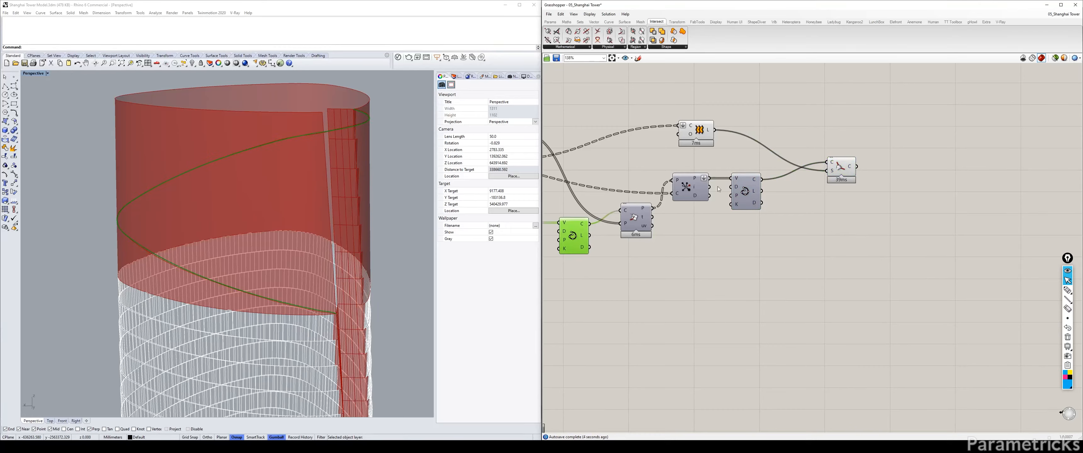
left_click(832, 164, "shift")
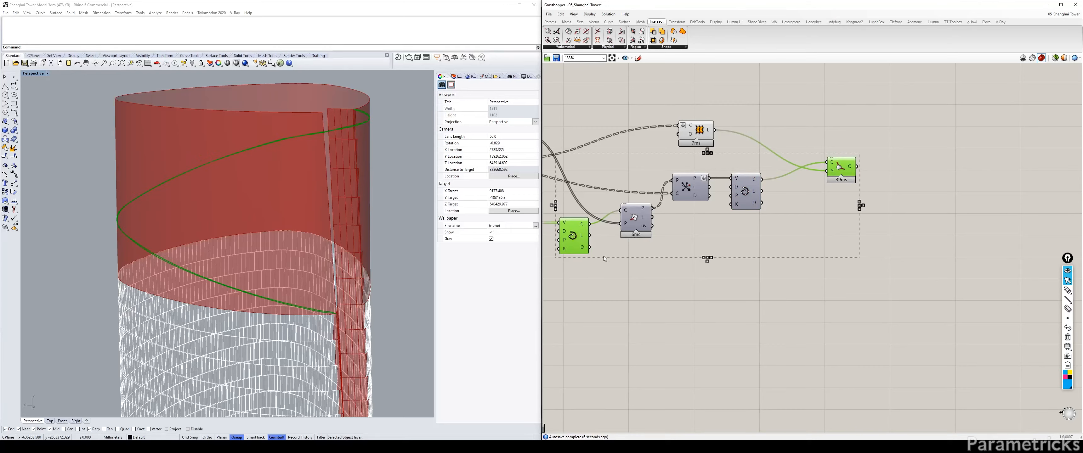
Set the Steps slider feeding the original interpolated curve to 50
left_click(620, 273)
left_click(574, 235)
right_click_drag(597, 242, 802, 228)
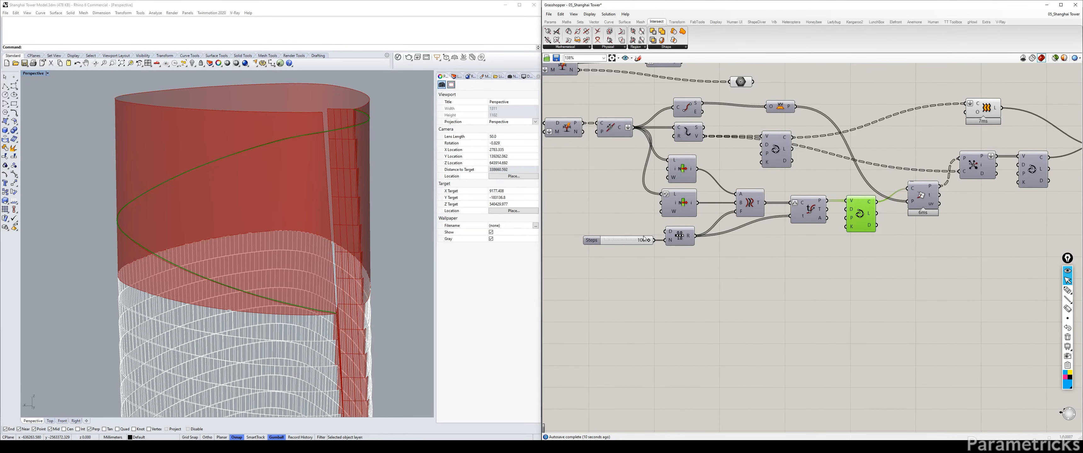
right_click_drag(922, 198, 792, 213)
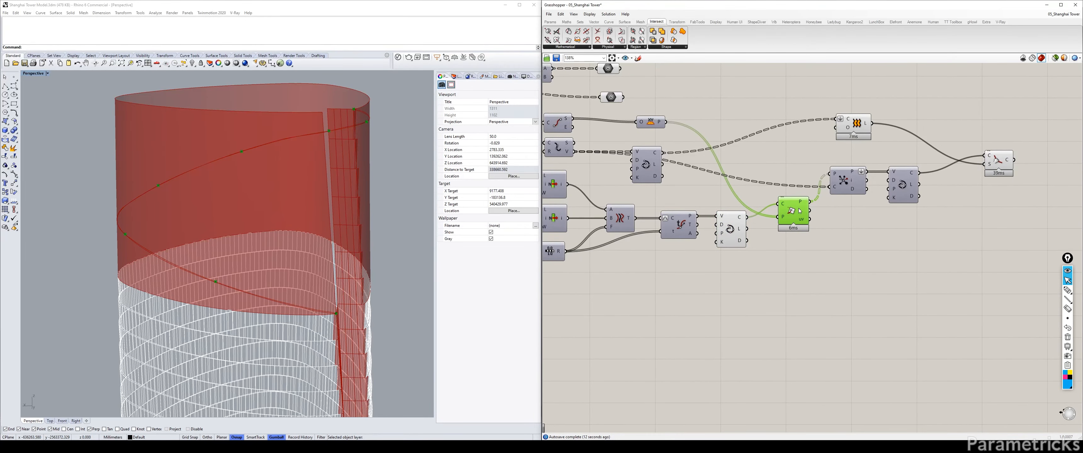
right_click_drag(690, 224, 776, 211)
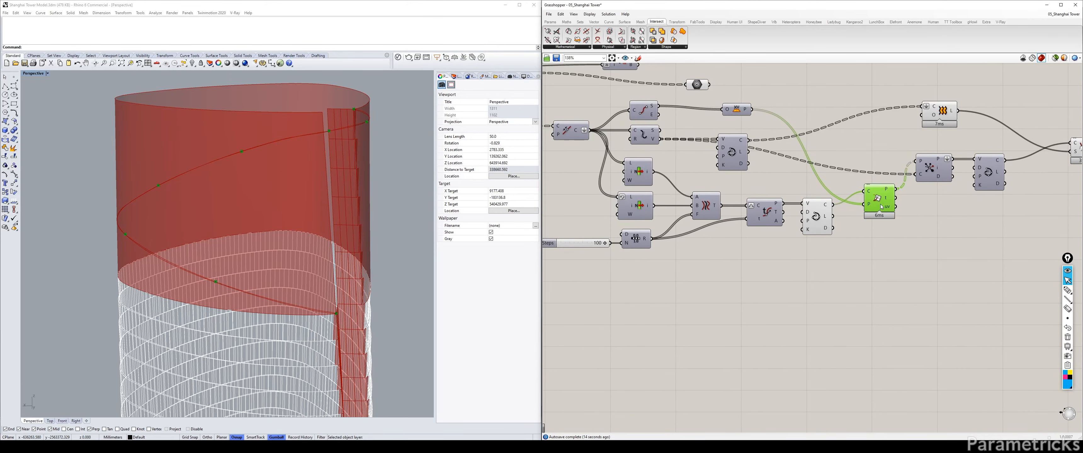
mouse_move(604, 243)
left_mouse_down()
mouse_move(562, 245)
mouse_move(604, 246)
left_mouse_up()
double_click(585, 243)
type("50")
key("Return")
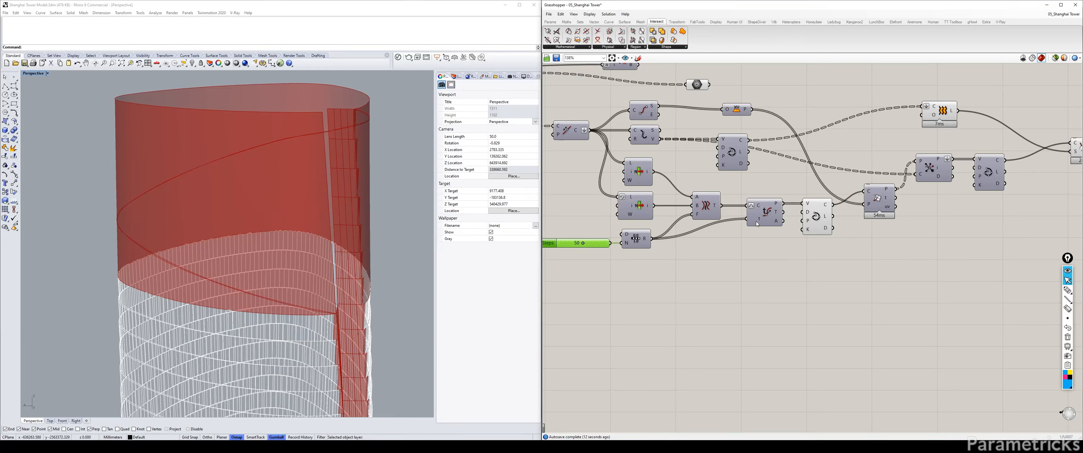
Hide the previews of the original Interpolate and the crown Loft, and inspect the pulled curve on its own
mouse_move(756, 222)
right_click_drag(907, 243, 709, 262)
right_click_drag(683, 199, 819, 224)
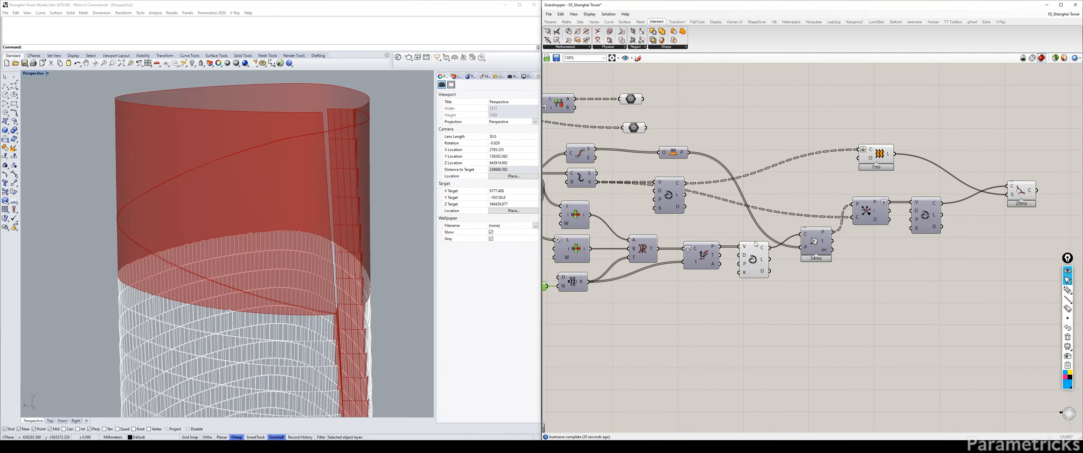
left_click(752, 258)
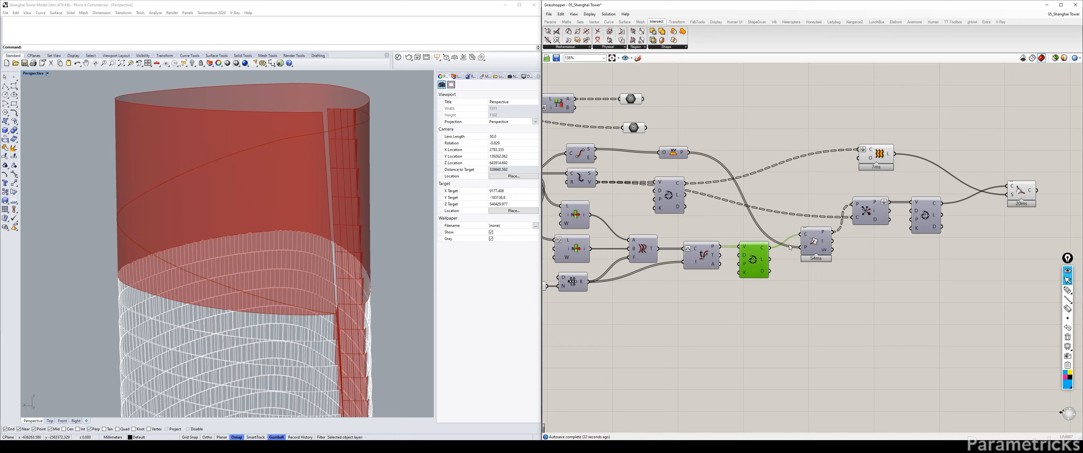
right_click_drag(907, 174, 705, 175)
left_click(673, 154)
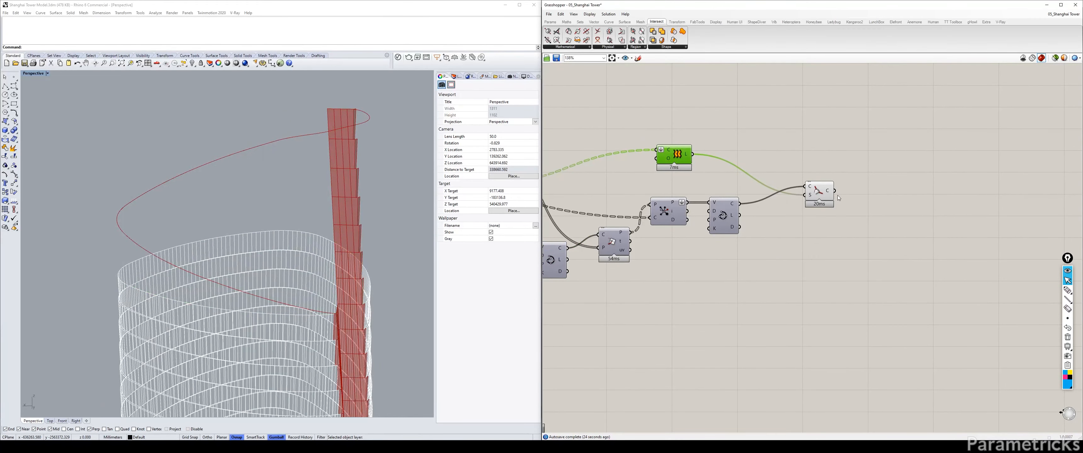
left_click(819, 192)
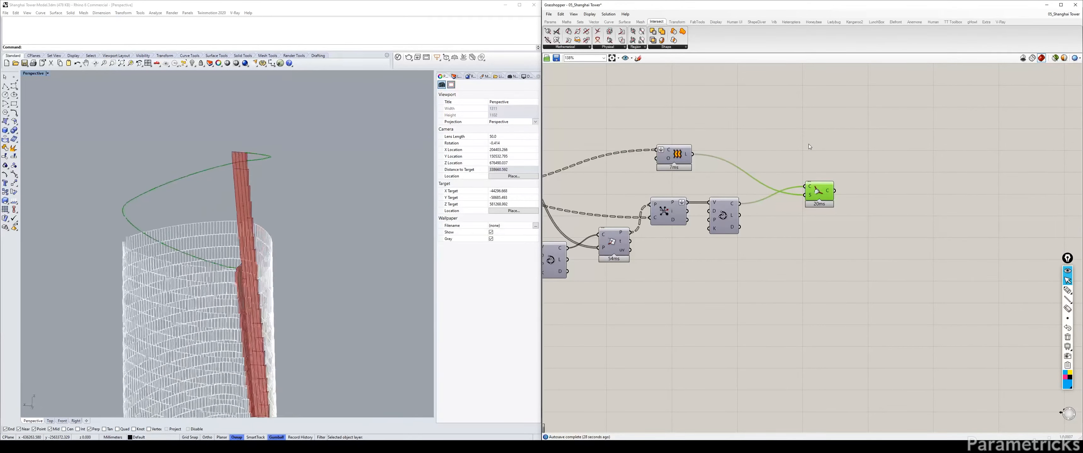
Align the Pull Curve component with the crown Loft and show the Closest Point component's preview to check its points
scroll(803, 148, "down", 3)
left_click(547, 165)
left_click(1068, 271)
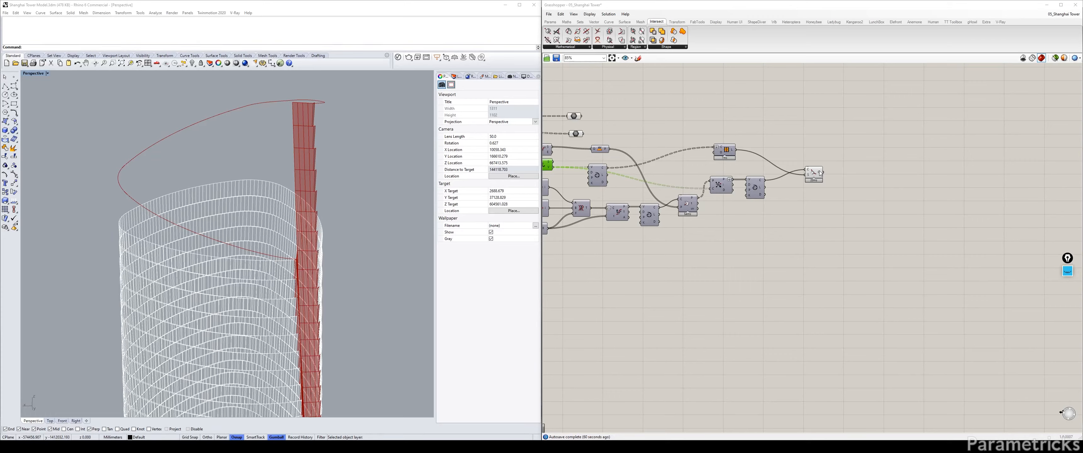
left_click_drag(819, 172, 814, 170)
left_click(814, 141)
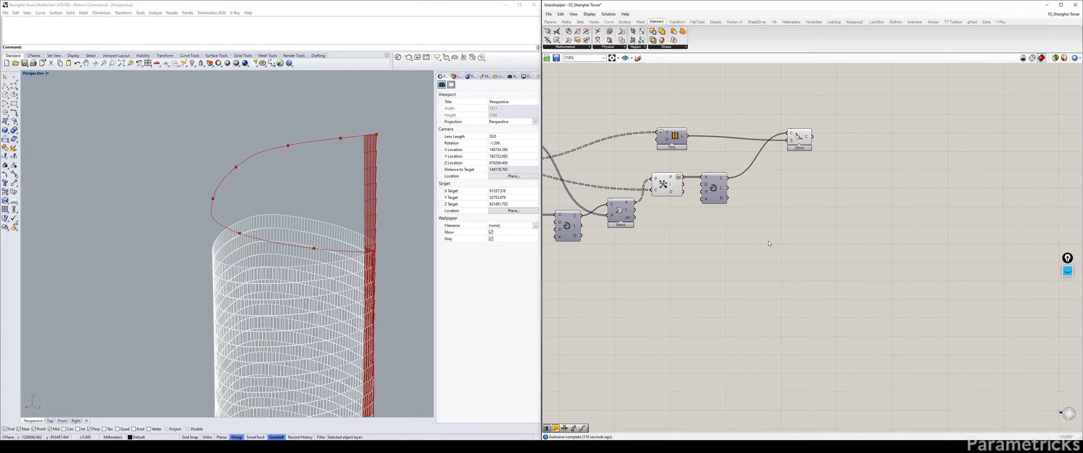
mouse_move(702, 225)
right_mouse_down()
mouse_move(720, 216)
mouse_move(703, 226)
right_mouse_up()
left_click(684, 180)
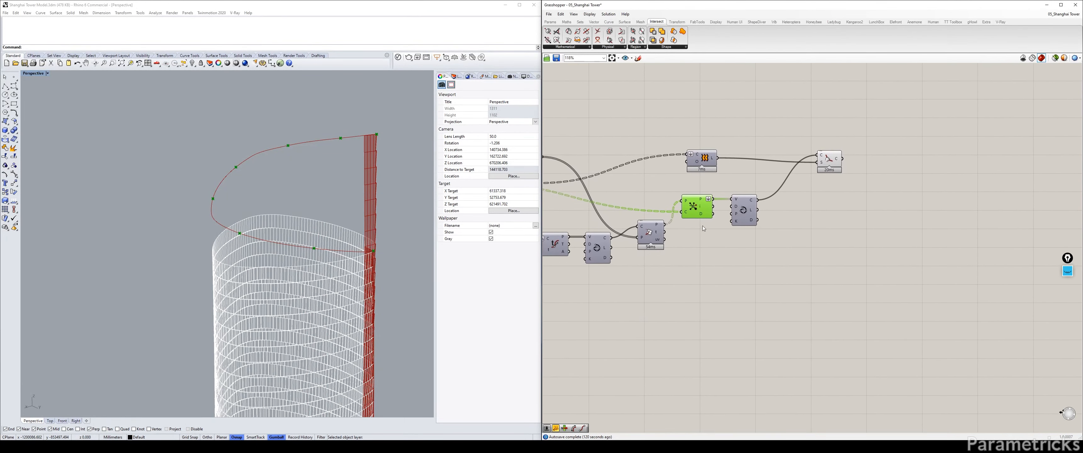
left_click(703, 230)
Add a Curve parameter below the Curve | Plane component, connect the joined crown outline curves to it, and hide its preview
double_click(699, 252)
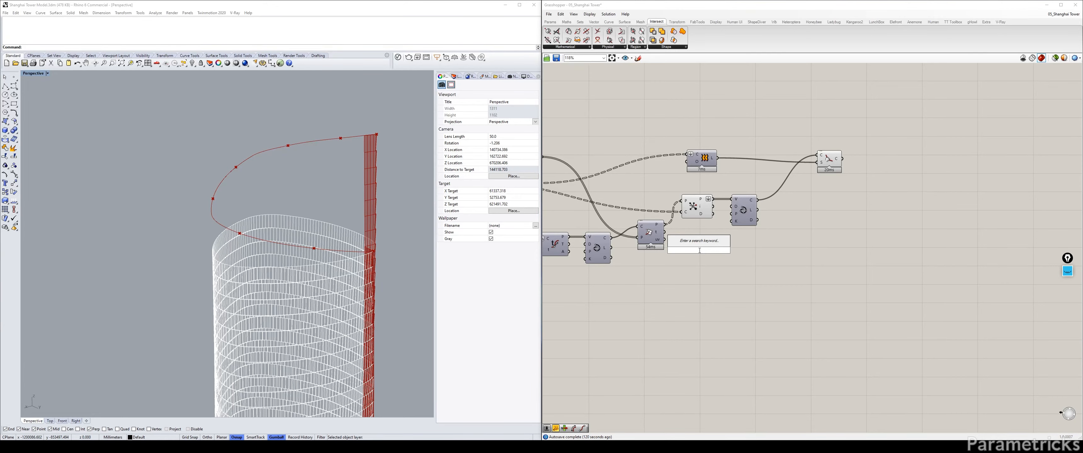
type("curve")
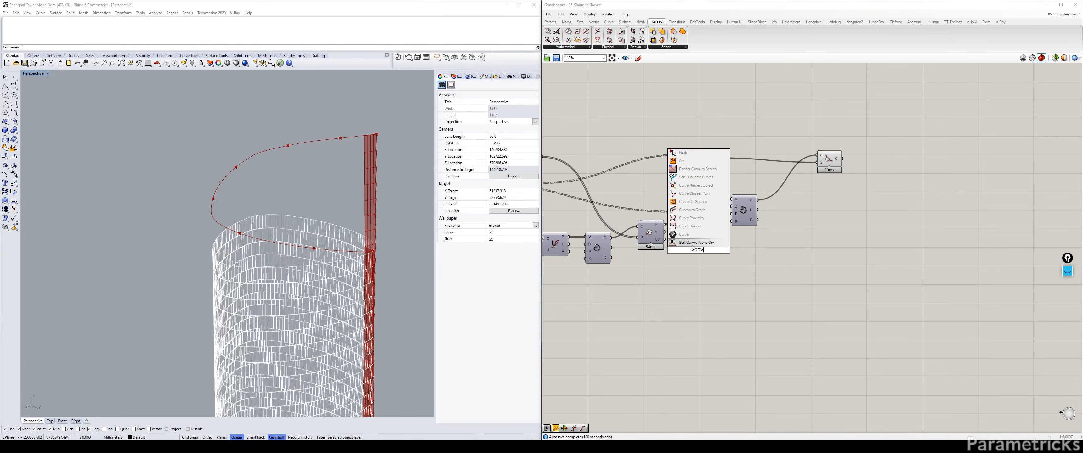
left_click(688, 242)
scroll(686, 238, "down", 2)
right_click_drag(686, 238, 826, 230)
right_click_drag(590, 207, 673, 194)
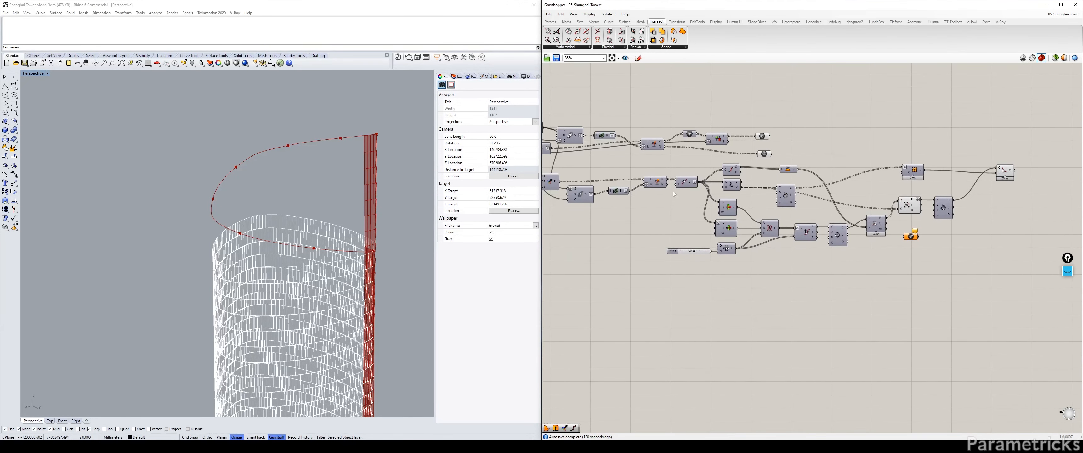
left_click(690, 185)
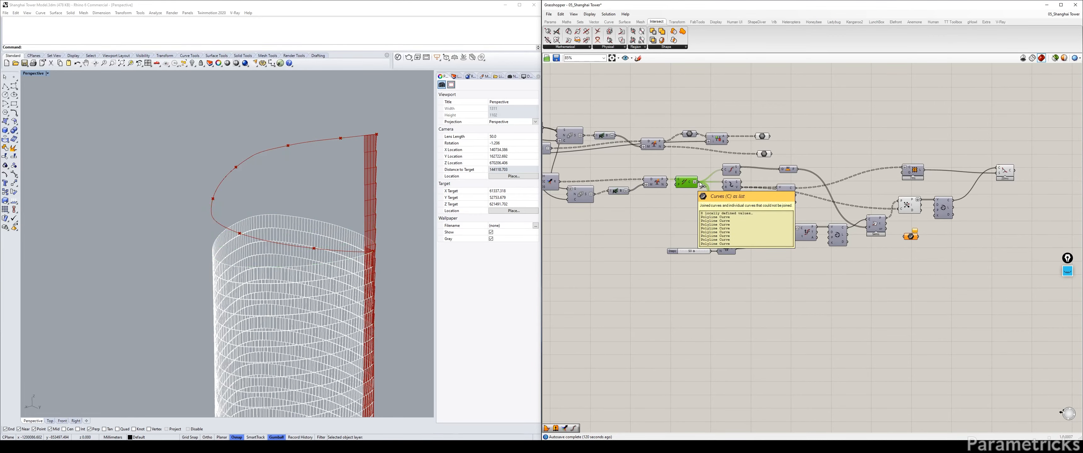
left_click_drag(698, 183, 869, 249)
scroll(870, 249, "up", 2)
right_click_drag(870, 249, 635, 278)
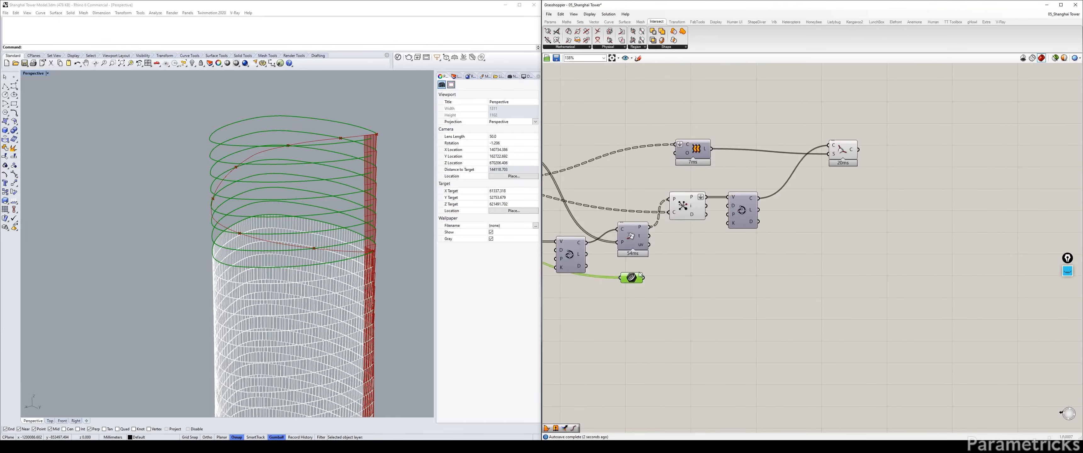
left_click_drag(634, 280, 636, 286)
left_click(672, 284)
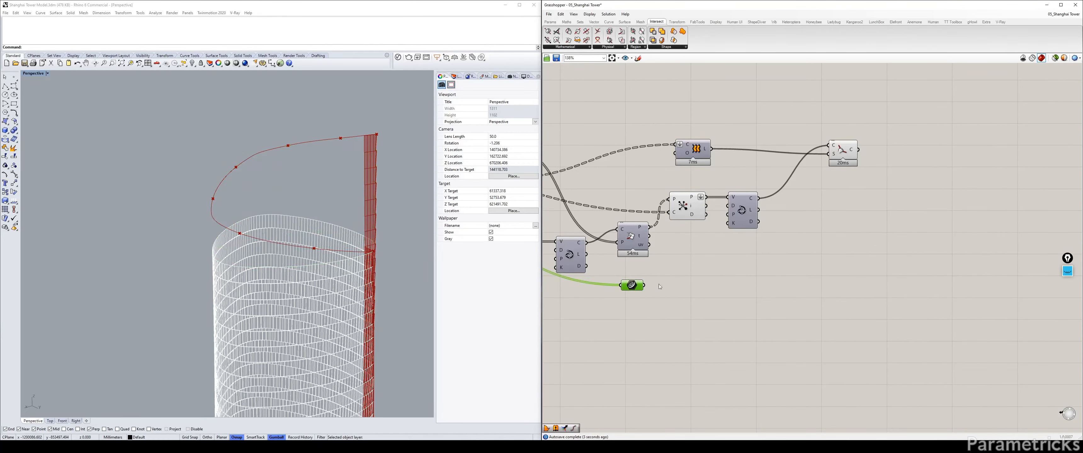
double_click(676, 284)
type("ITEM")
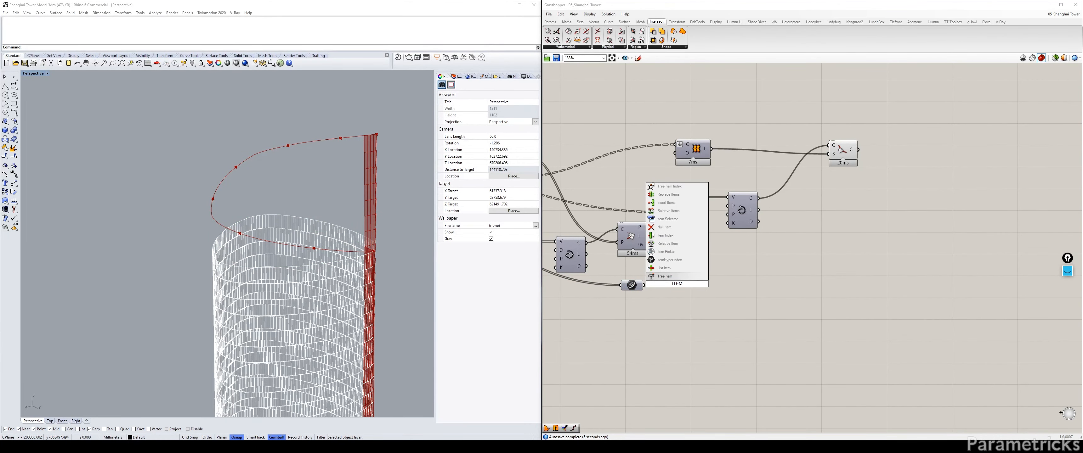
key("Up")
key("Return")
left_click_drag(643, 285, 684, 291)
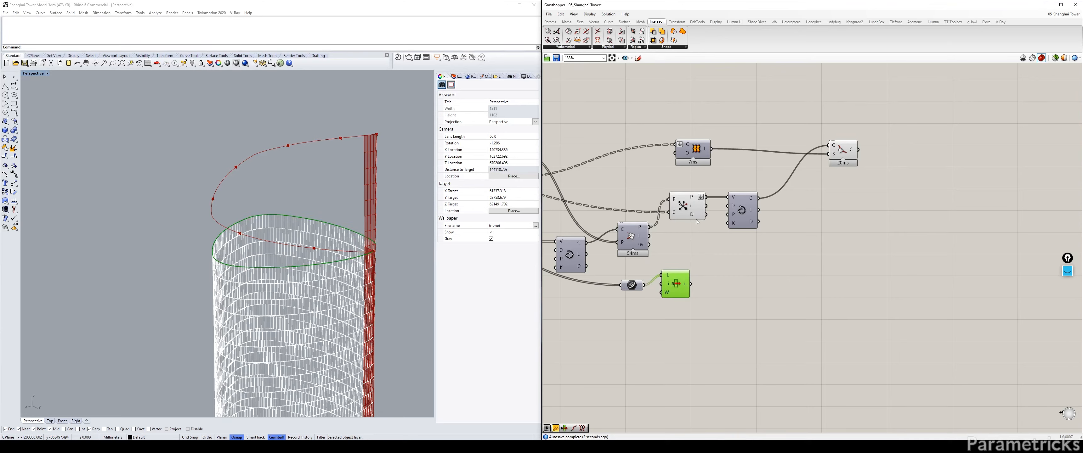
left_click_drag(707, 197, 689, 273)
key("Delete")
Add a Curve Closest Point component below the Closest Point component
double_click(709, 264)
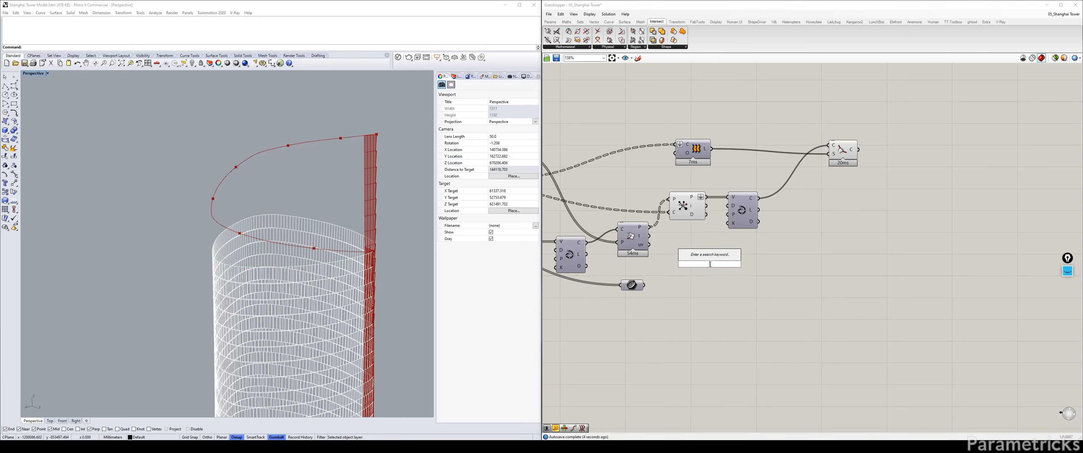
type("POINT CLOSES")
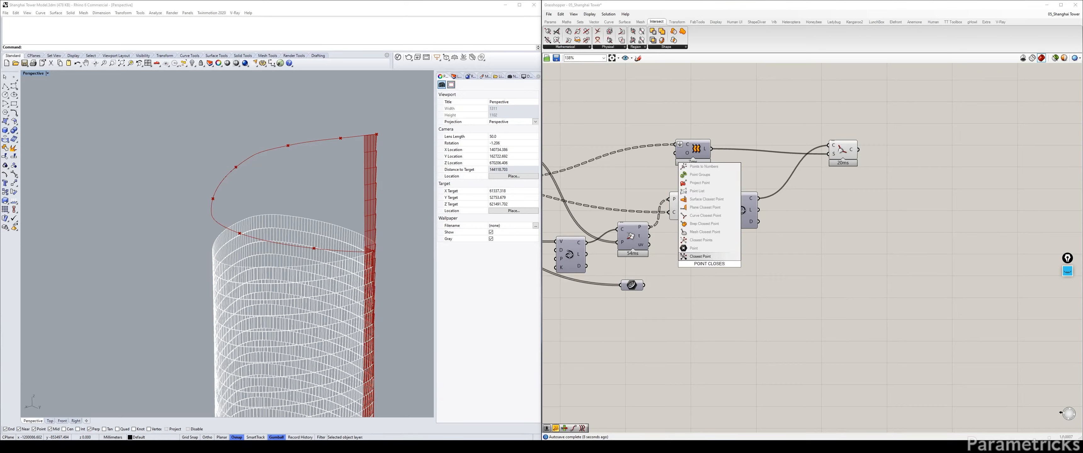
key("Up")
key("Up")
key("Up")
key("Up")
key("Up")
key("Return")
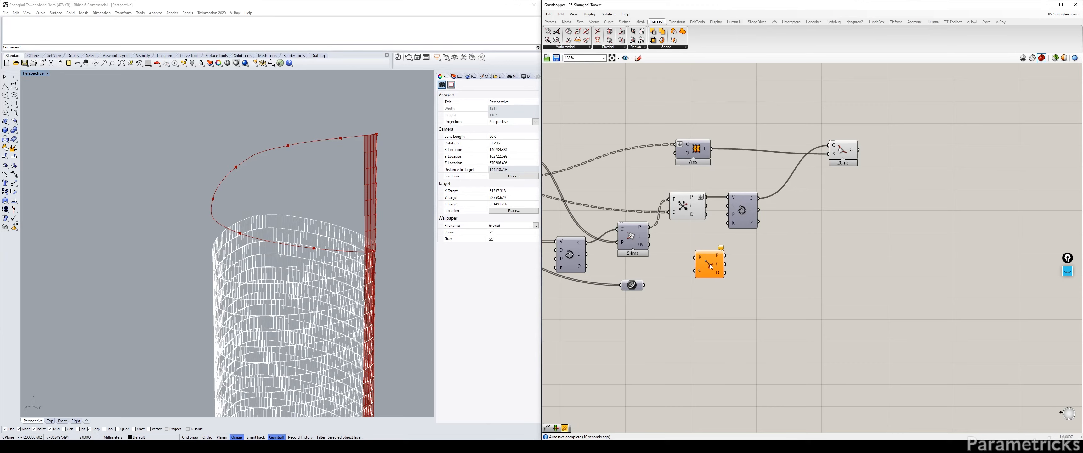
Feed the closest points and the outline curves into Curve Closest Point, and arrange it and the Curve parameter close together
left_click_drag(706, 197, 694, 257)
left_click_drag(643, 285, 744, 284)
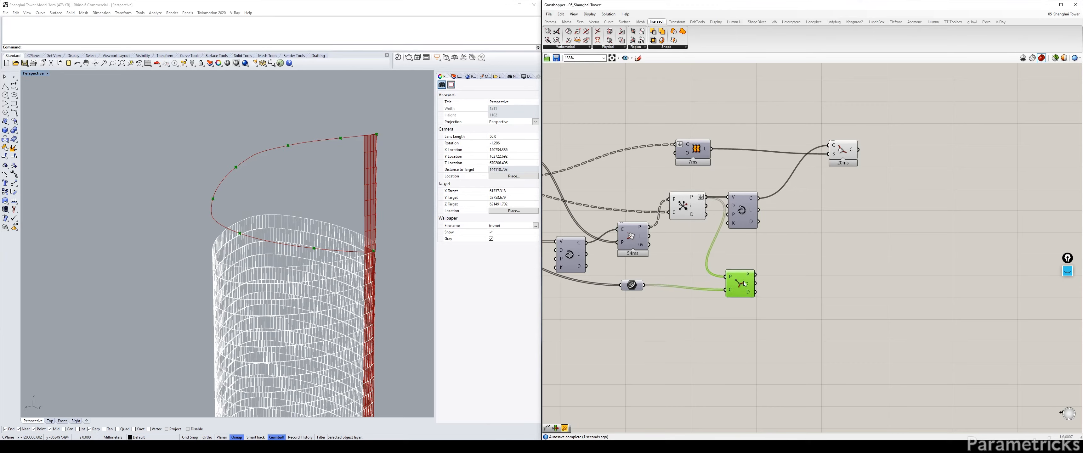
left_click(800, 261)
mouse_move(767, 267)
right_mouse_down()
mouse_move(666, 265)
mouse_move(754, 257)
right_mouse_up()
left_click_drag(619, 274, 666, 275)
right_click_drag(733, 269, 638, 278)
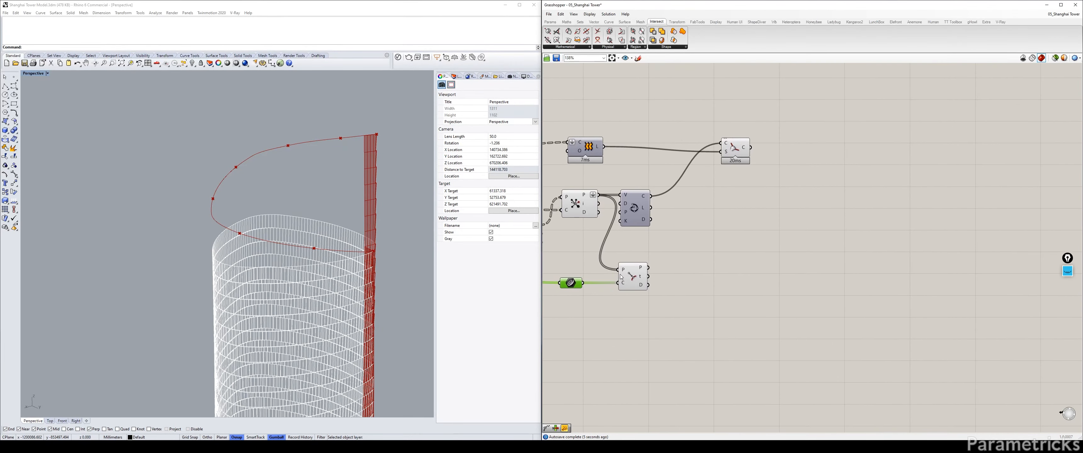
Add a Shatter component and connect the outline curves and the curve closest point parameters to it
double_click(688, 273)
type("SHATTER")
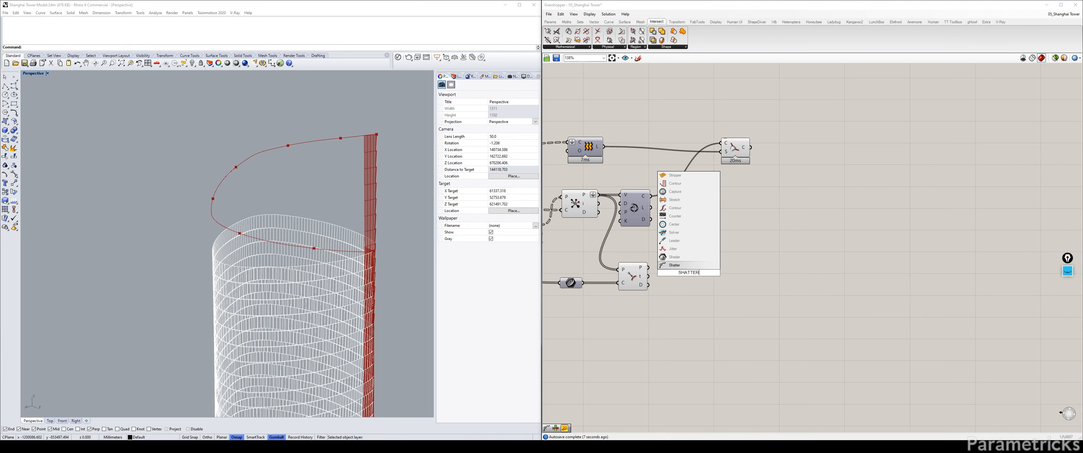
key("Return")
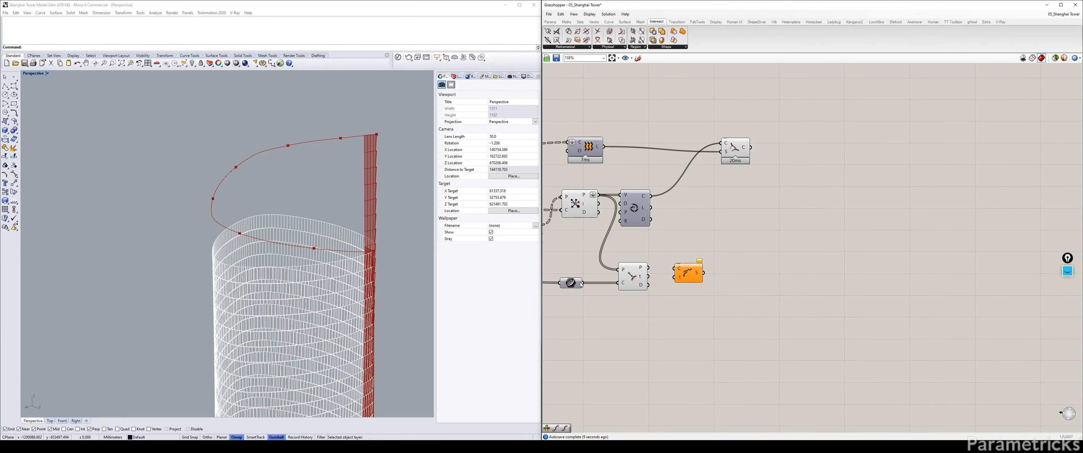
mouse_move(642, 270)
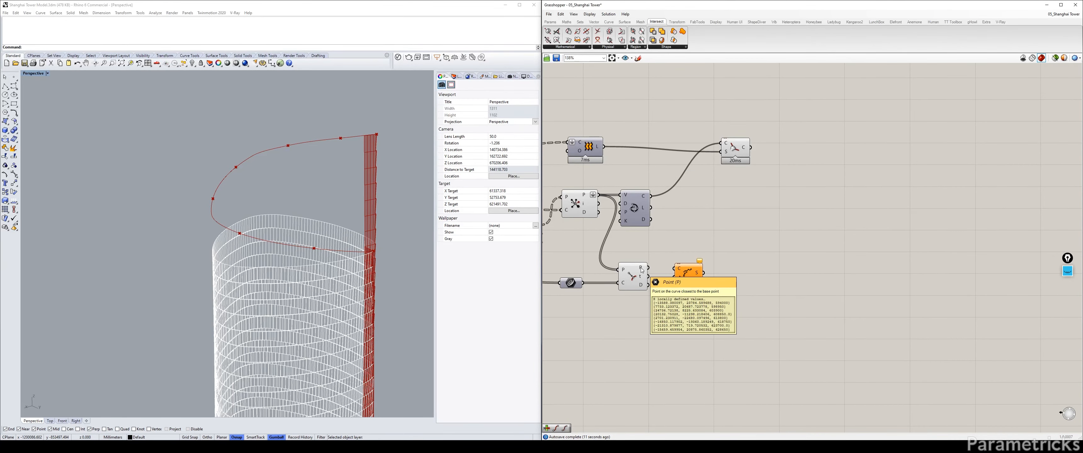
left_click_drag(584, 283, 673, 278)
left_click(691, 274)
Add a List Item component, connect the Shatter segments to its list input, and move Shatter up beside it
double_click(750, 254)
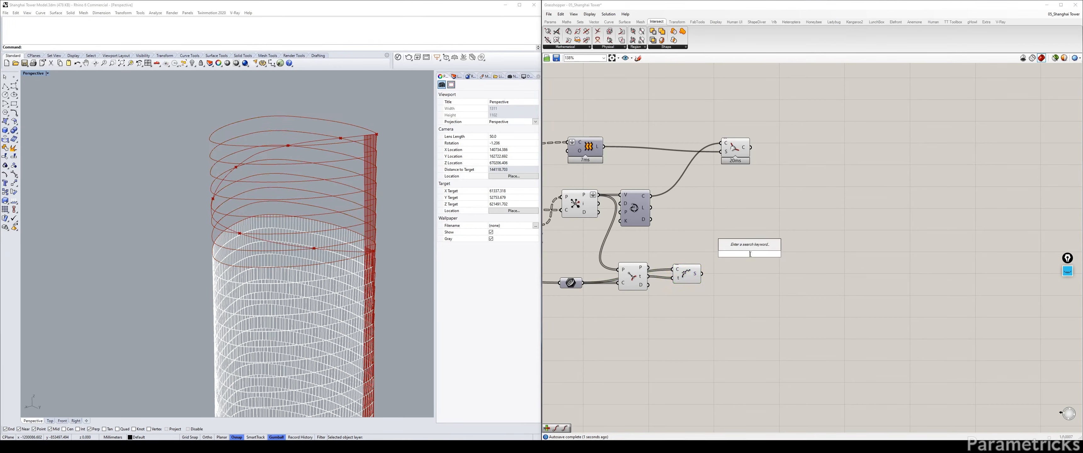
type("list")
left_click(750, 246)
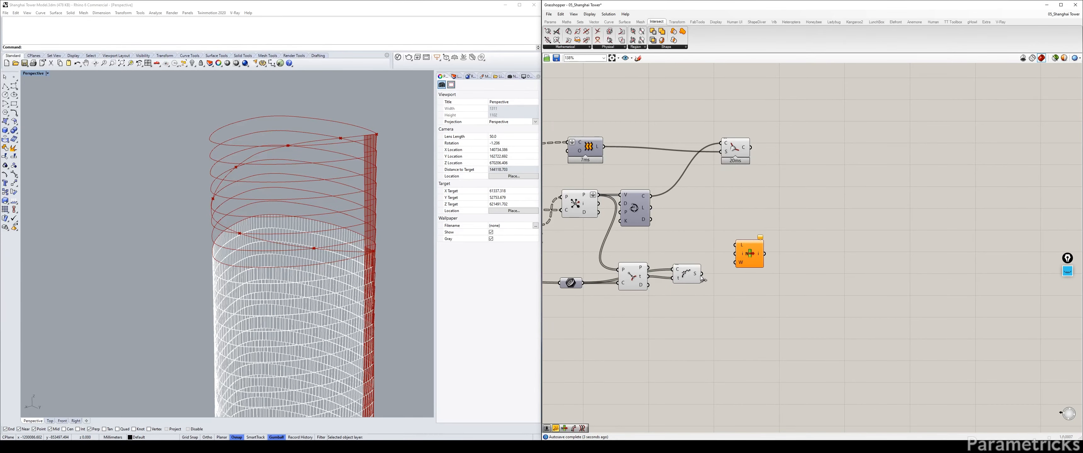
left_click_drag(701, 274, 735, 245)
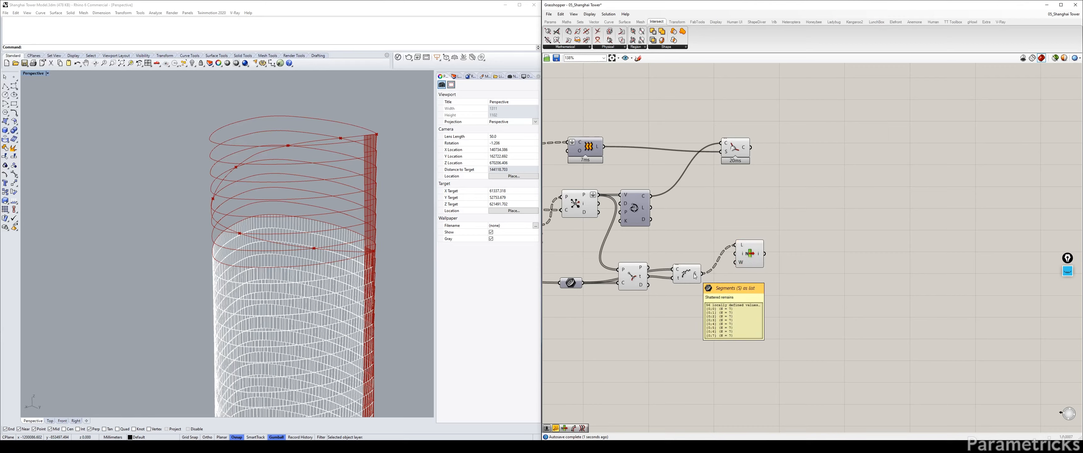
left_click_drag(694, 276, 688, 254)
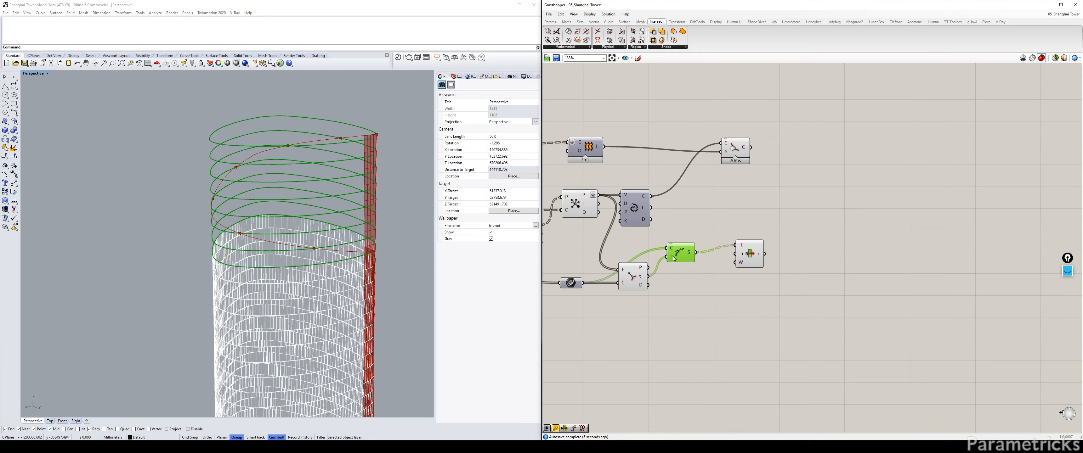
Hide the preview of Shatter and move the List Item component slightly down and away from it
mouse_move(674, 258)
key("ctrl+q")
left_click_drag(742, 251, 755, 263)
left_click(723, 278)
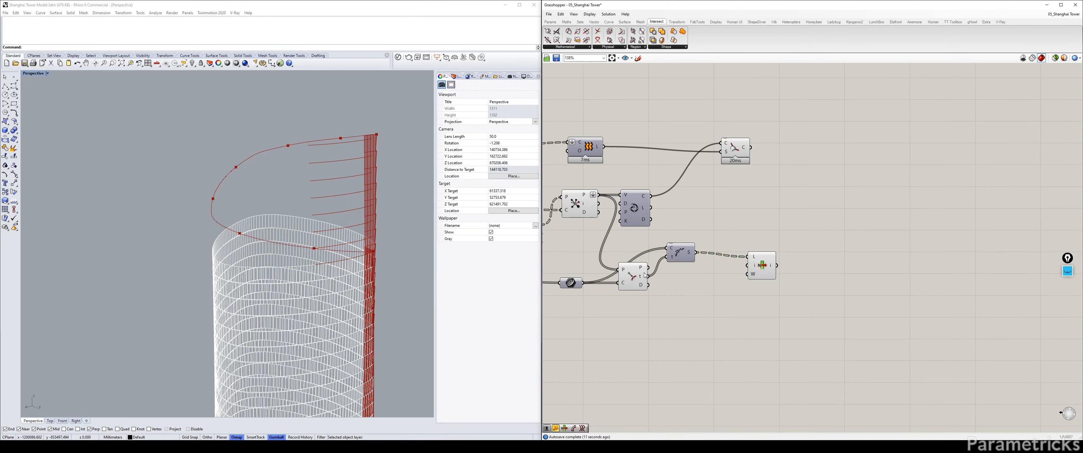
Graft the point input of Curve Closest Point, and move that component and Shatter slightly down
left_click_drag(645, 275, 681, 273)
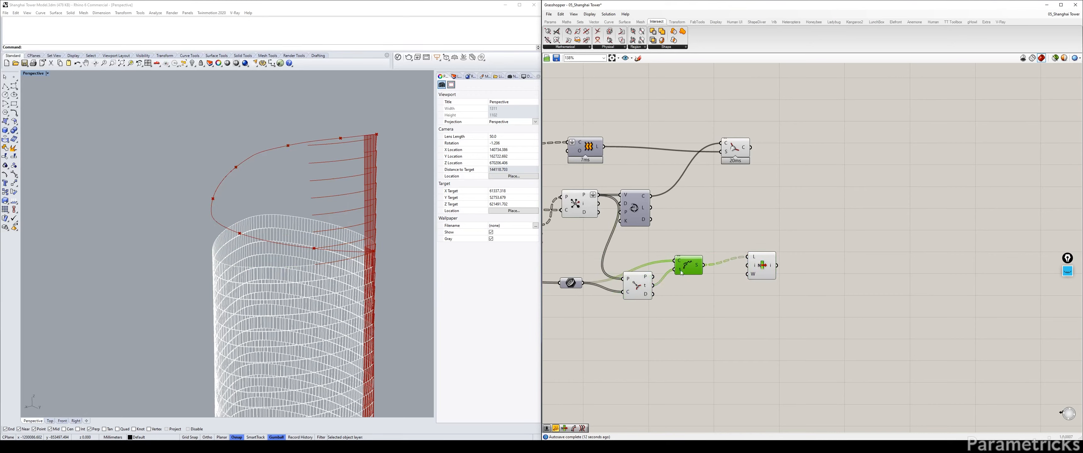
right_click(629, 280)
left_click(647, 322)
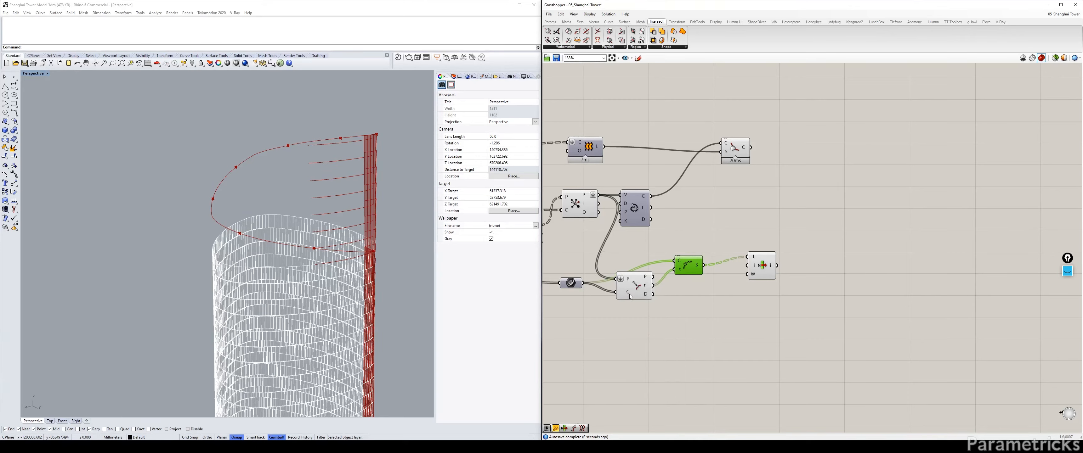
right_click(628, 277)
left_click(648, 326)
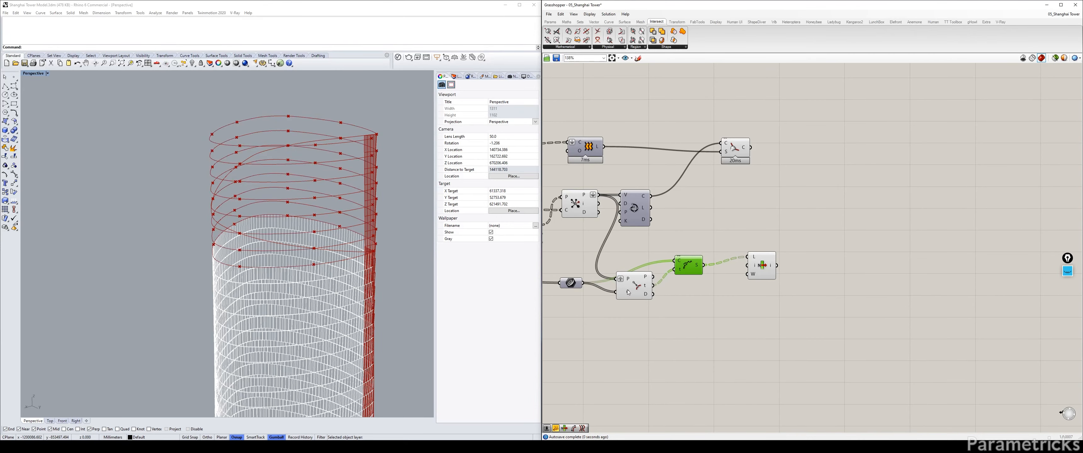
Try grafting the curve input of Curve Closest Point and check the resulting Shatter segments
right_click(628, 292)
left_click(649, 344)
left_click(755, 265)
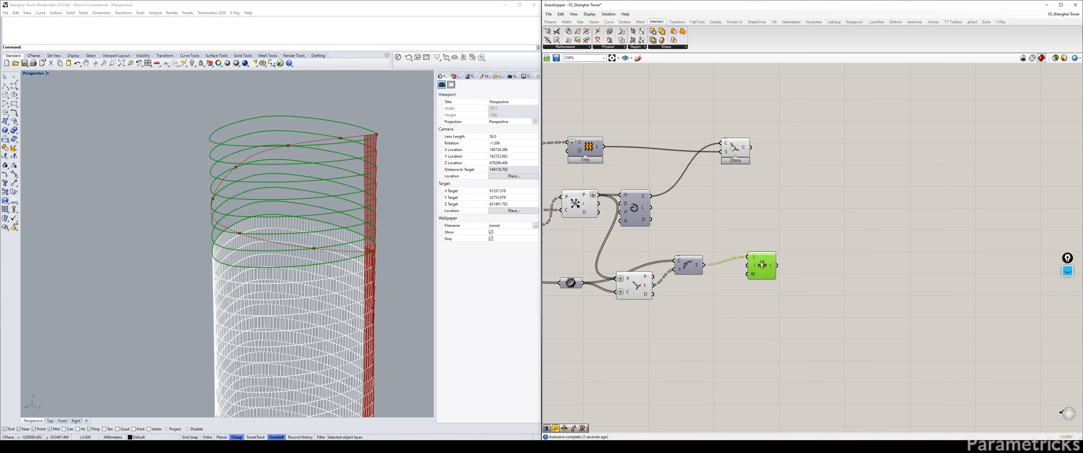
mouse_move(698, 267)
left_click(686, 272)
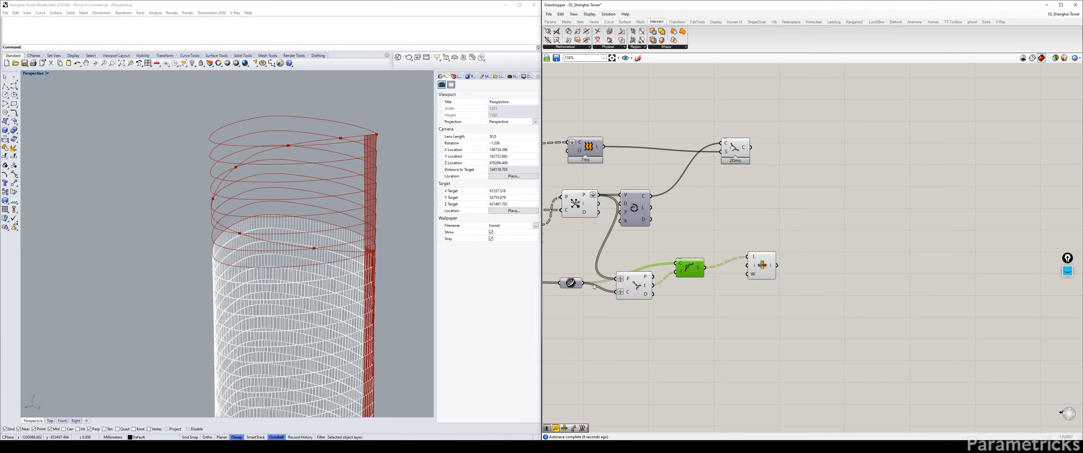
right_click(626, 291)
left_click(649, 348)
Graft the Curve parameter holding the crown outlines, and hide the previews of Curve Closest Point and Closest Point
right_click(574, 287)
left_click(639, 346)
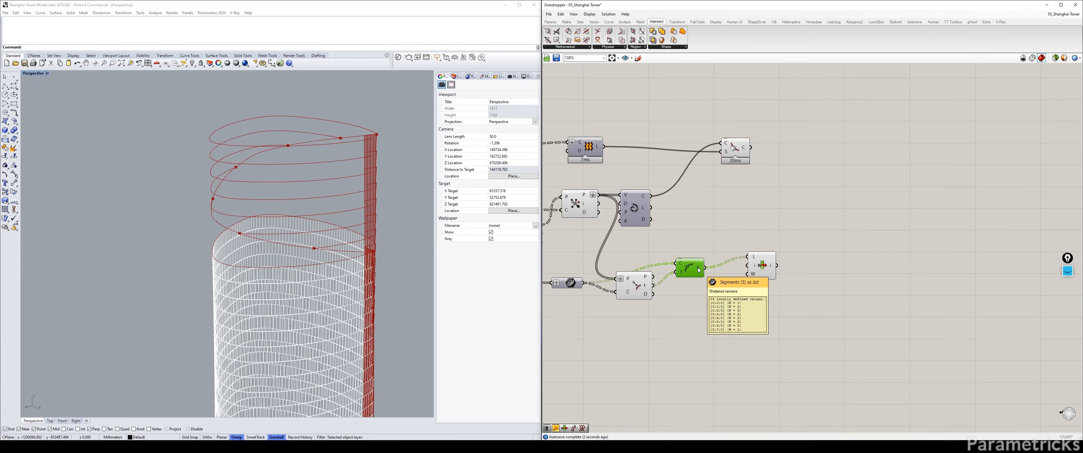
left_click(769, 264)
left_click(714, 307)
double_click(715, 307)
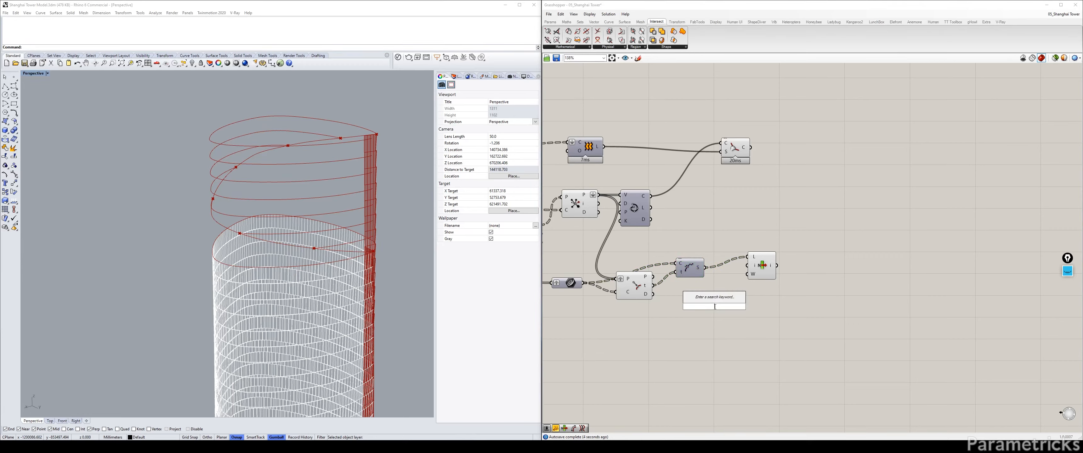
left_click(635, 290)
left_click(578, 206)
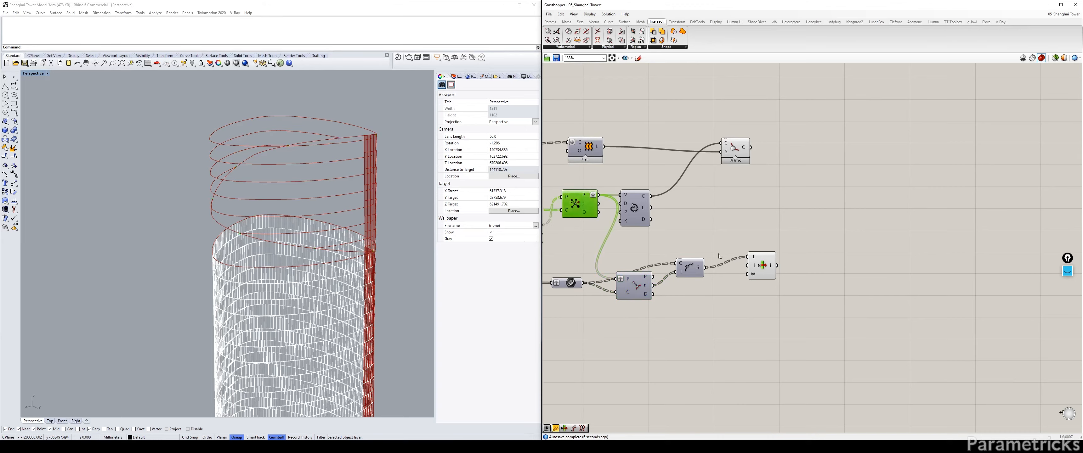
Reverse the list input of List Item and move the component closer to Shatter
left_click(756, 266)
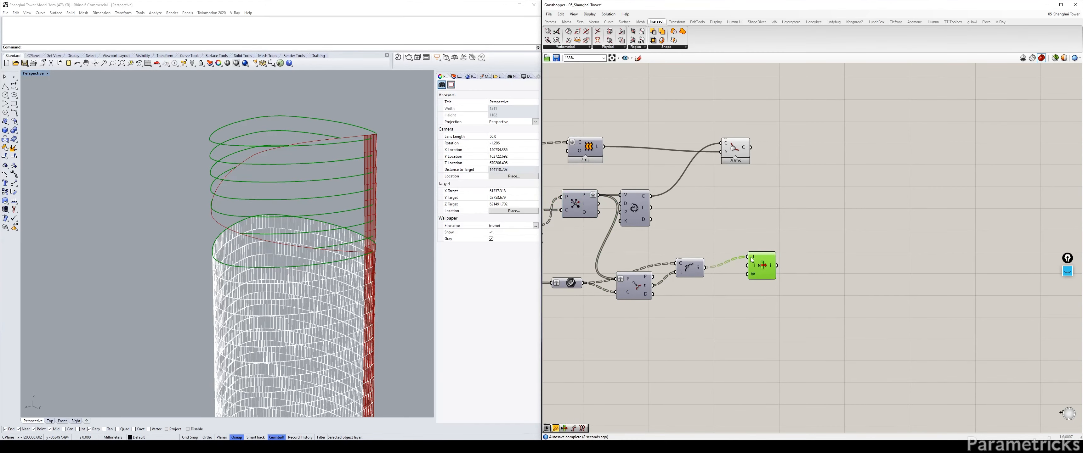
right_click(752, 258)
left_click(778, 298)
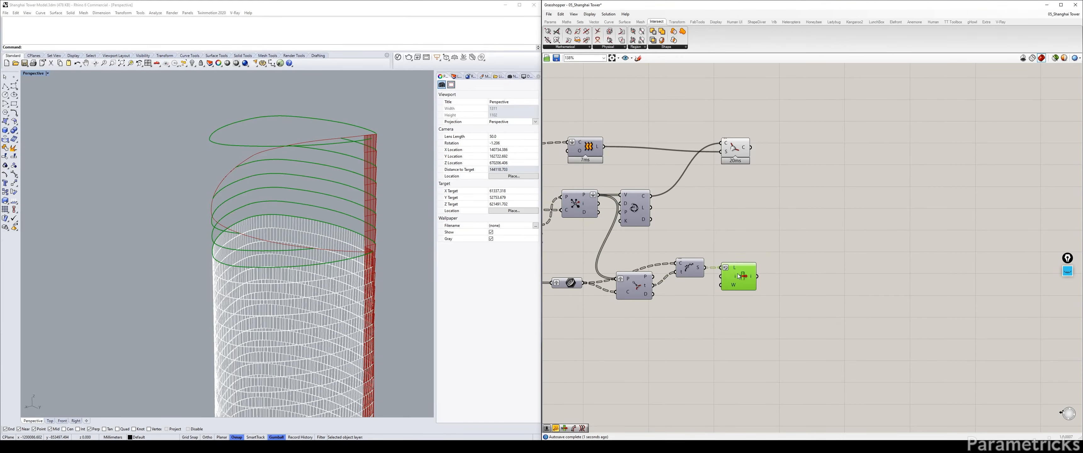
left_click(742, 231)
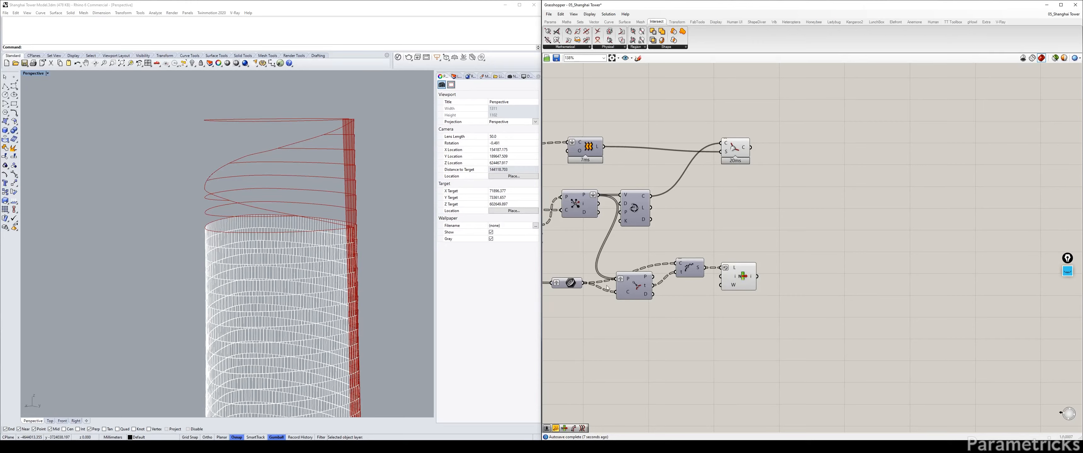
Check the Closest Point and Curve data, and move the Curve, Curve Closest Point, Shatter and List Item row up under Closest Point
left_click(583, 205)
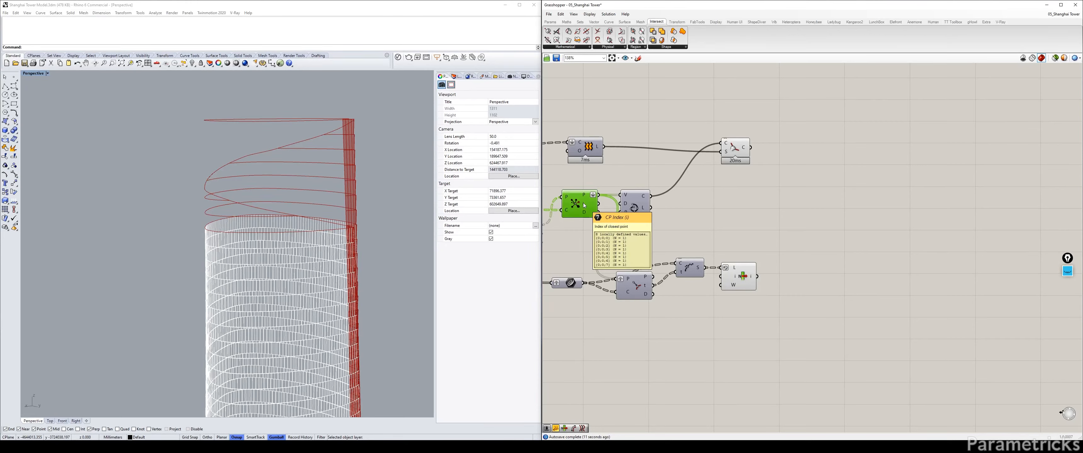
left_click(573, 284)
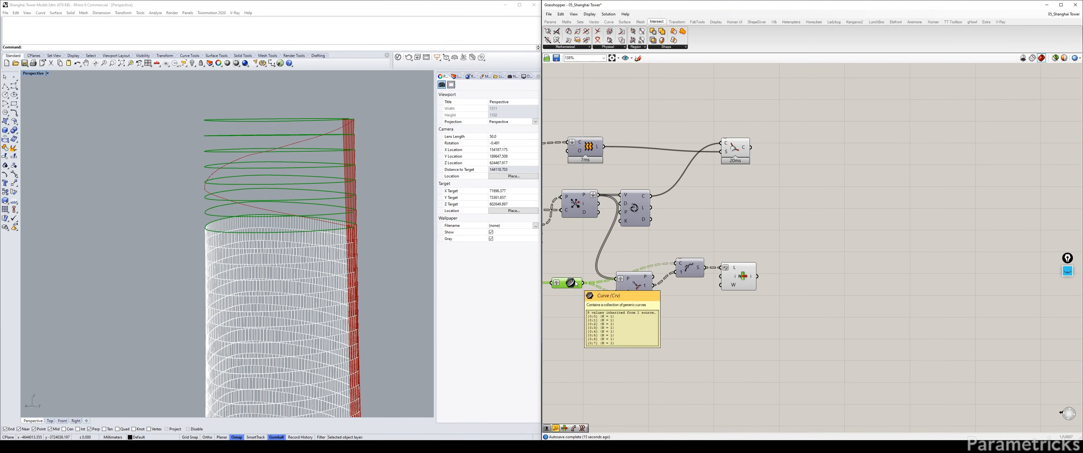
left_click_drag(633, 281, 681, 273)
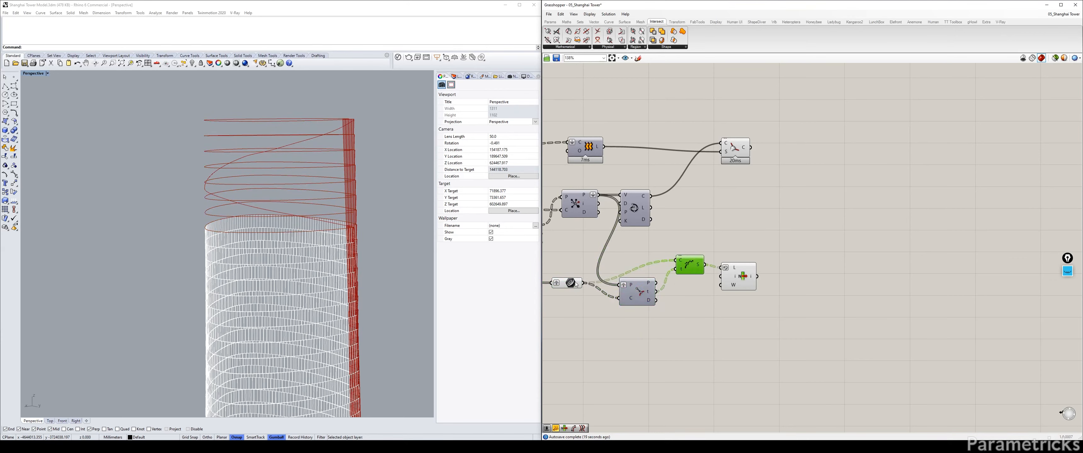
left_click_drag(571, 283, 572, 269)
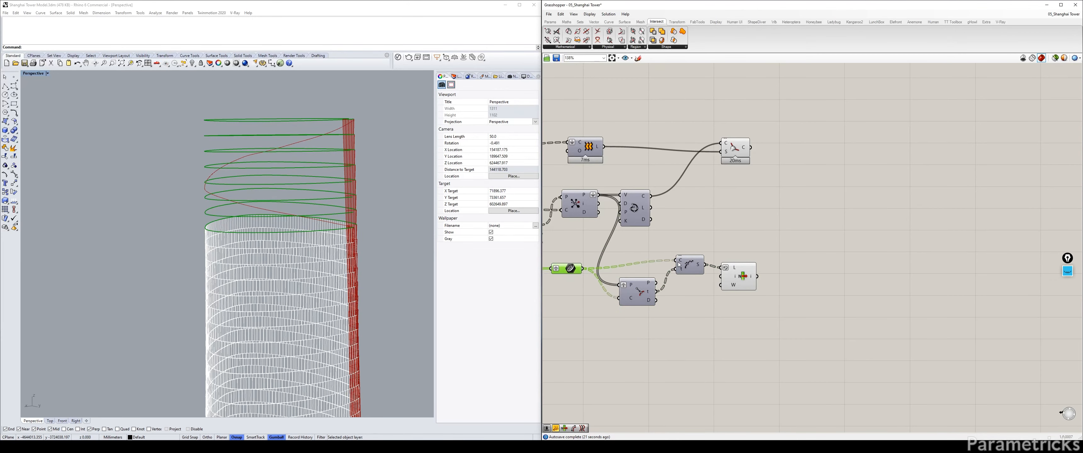
mouse_move(686, 264)
left_mouse_down()
mouse_move(639, 281)
mouse_move(639, 270)
mouse_move(689, 259)
left_mouse_up()
left_click_drag(570, 273, 568, 254)
left_click_drag(737, 274, 733, 260)
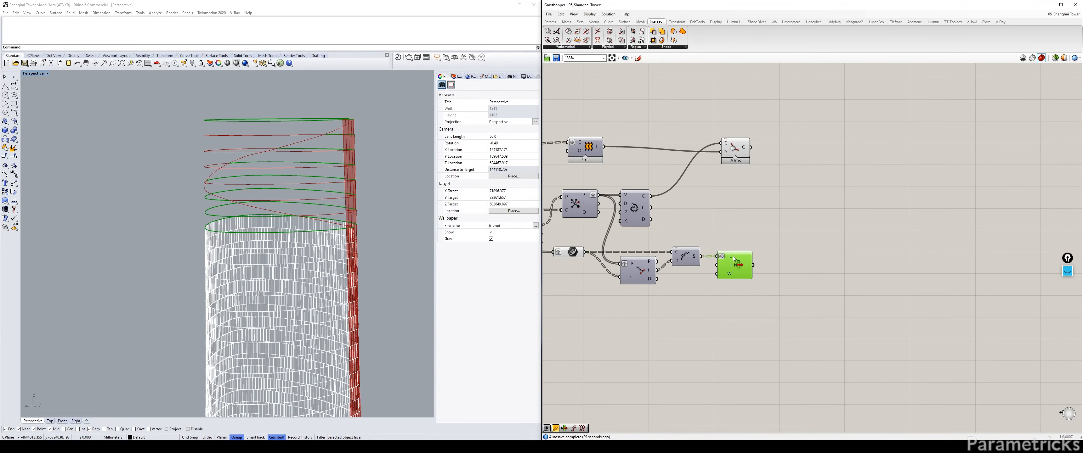
left_click(730, 236)
Shift the Curve parameter, Curve Closest Point, Shatter and List Item down again into a tidy, evenly spaced row
right_click_drag(730, 236, 754, 234)
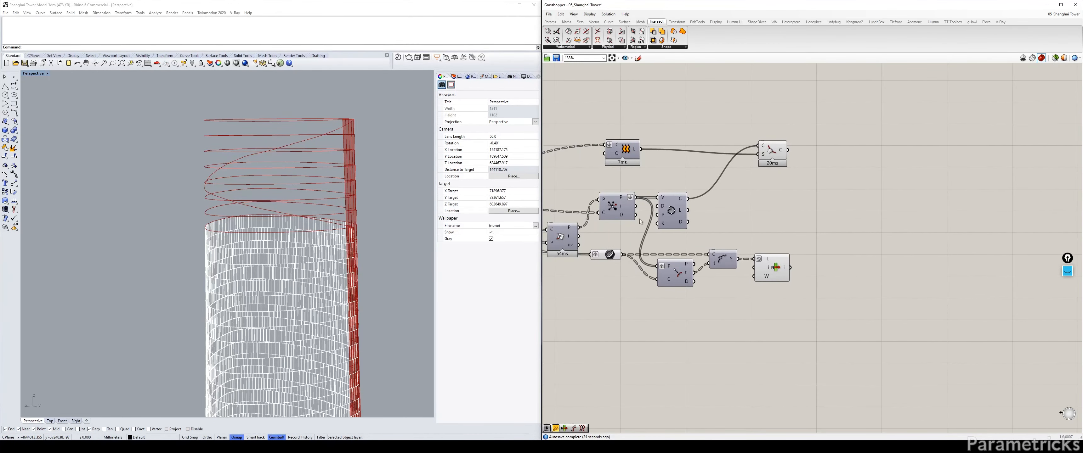
left_click_drag(603, 259, 605, 273)
left_click_drag(683, 275, 680, 292)
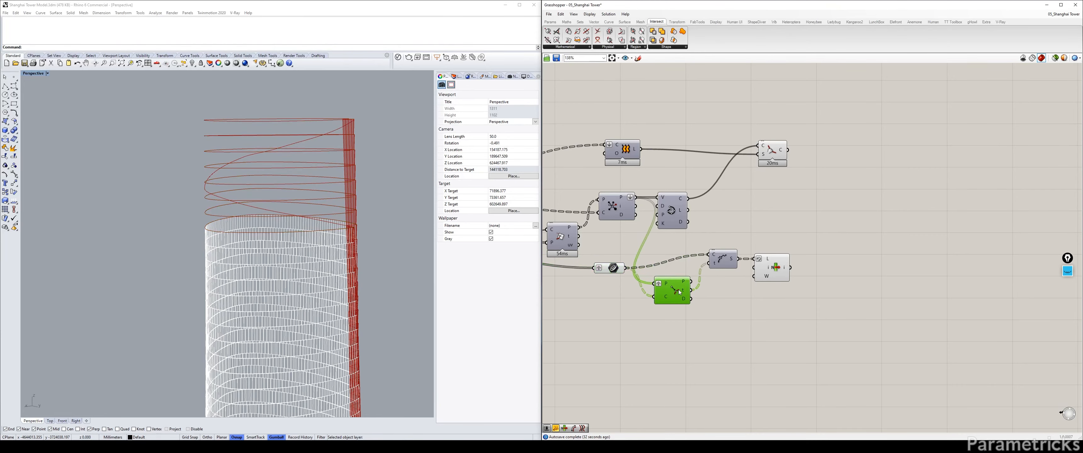
left_click_drag(726, 259, 726, 266)
left_click_drag(608, 267, 593, 278)
left_click_drag(718, 269, 776, 288)
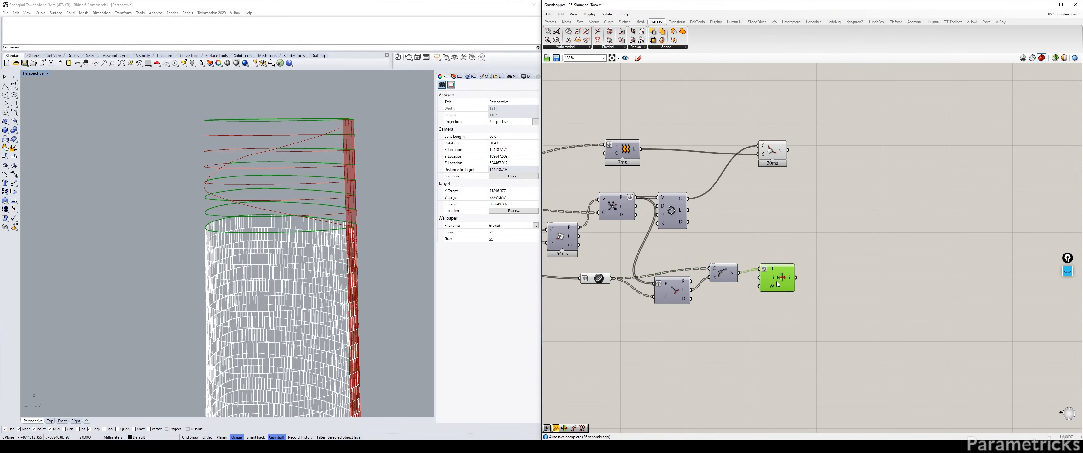
left_click(766, 244)
right_click_drag(766, 244, 727, 251)
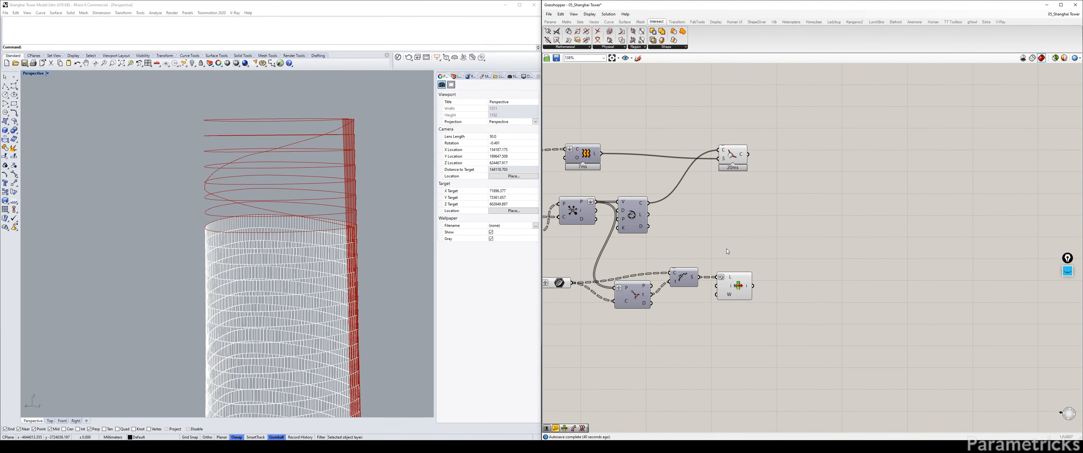
Add a Cull Index component and place it after List Item, leaving a gap between them
left_click(557, 283)
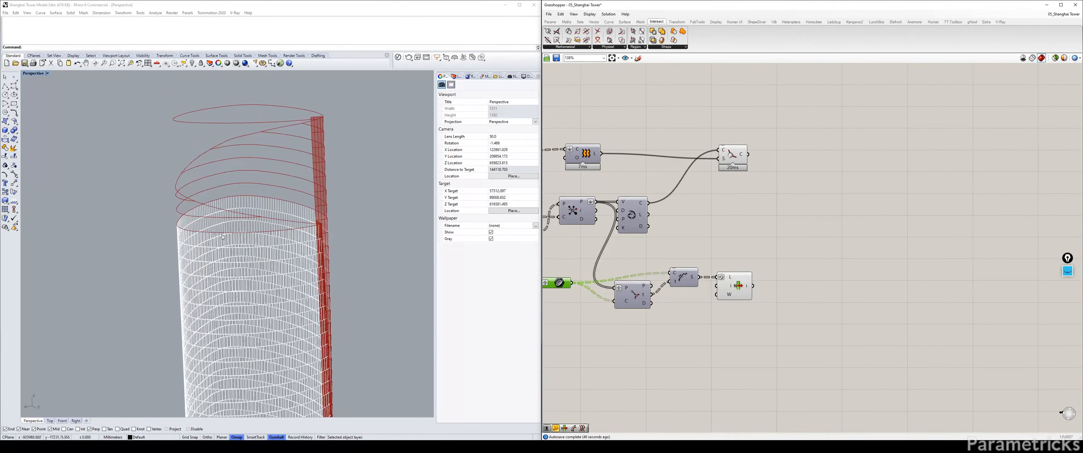
double_click(739, 235)
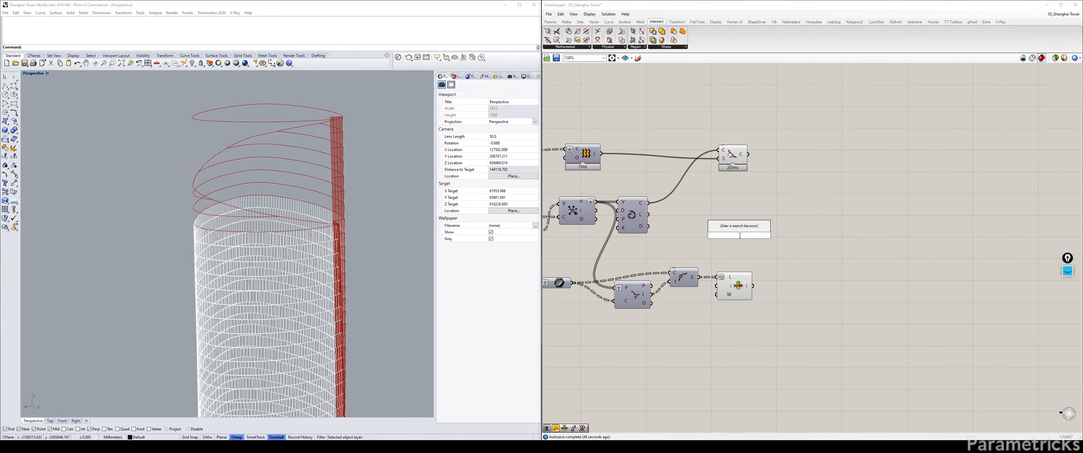
type("CU")
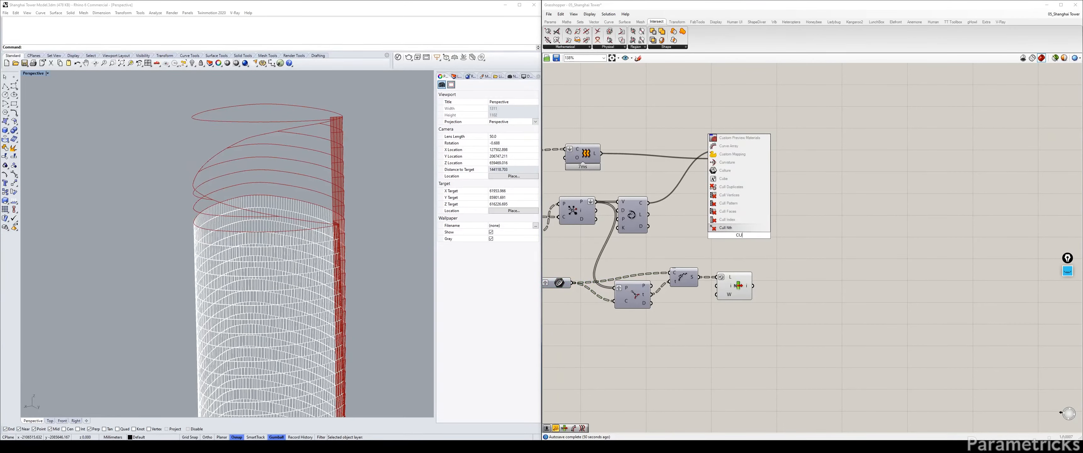
key("Return")
left_click_drag(736, 236, 811, 285)
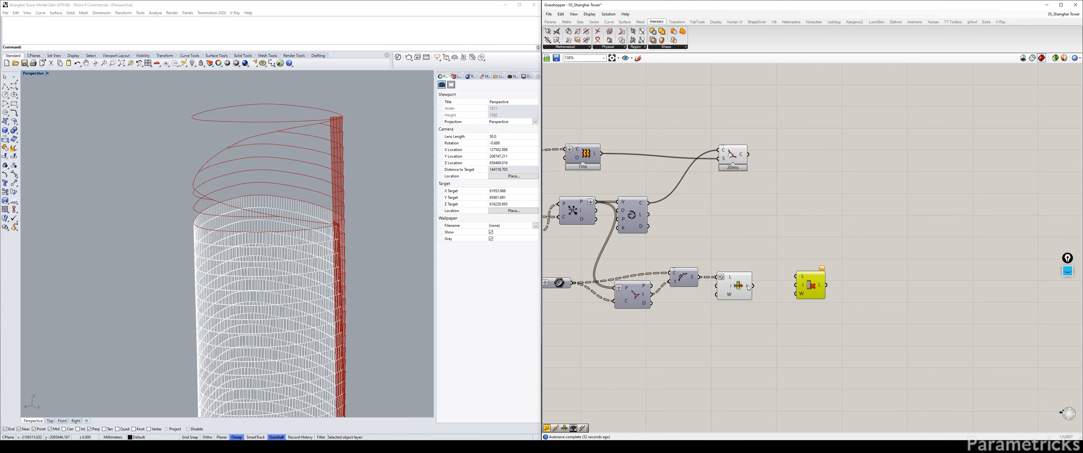
Flatten the output of List Item and connect it to the list input of Cull Index
mouse_move(748, 287)
left_click_drag(736, 283, 730, 283)
right_click(742, 290)
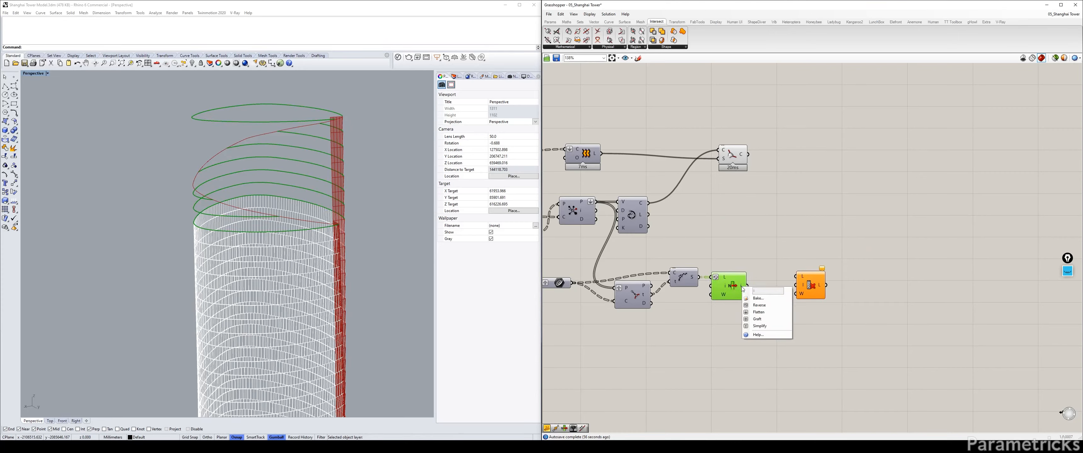
left_click(757, 315)
left_click_drag(755, 287, 795, 276)
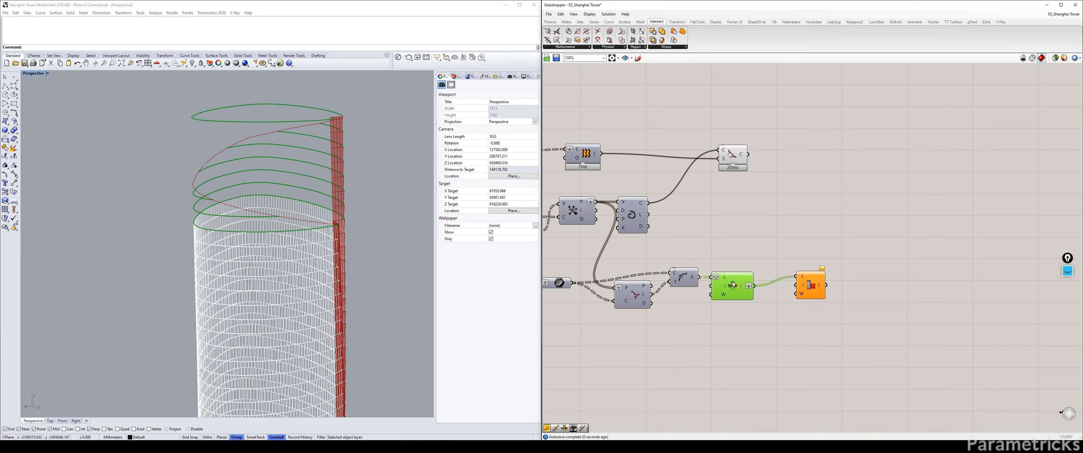
Set the index of Cull Index to 0 and move it next to List Item, with List Item's preview turned off
right_click(804, 287)
mouse_move(835, 358)
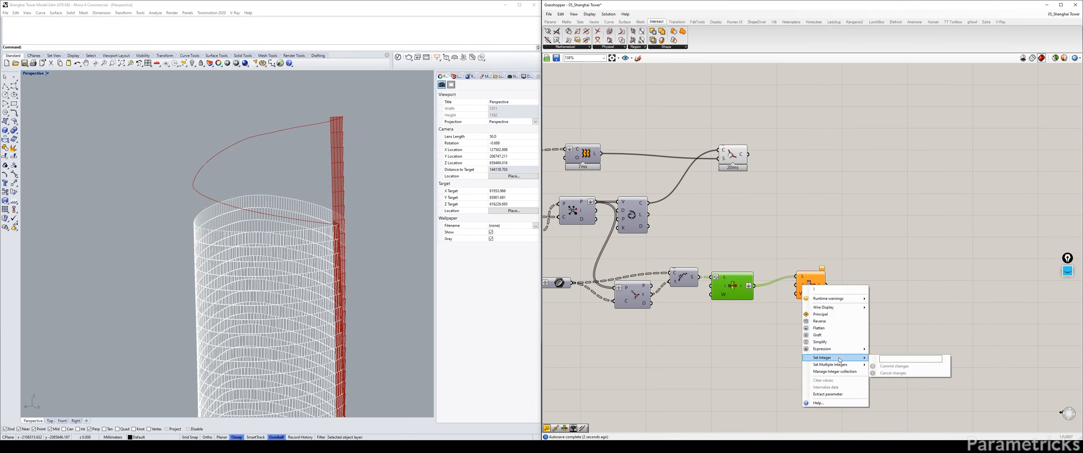
type("0")
left_click(893, 366)
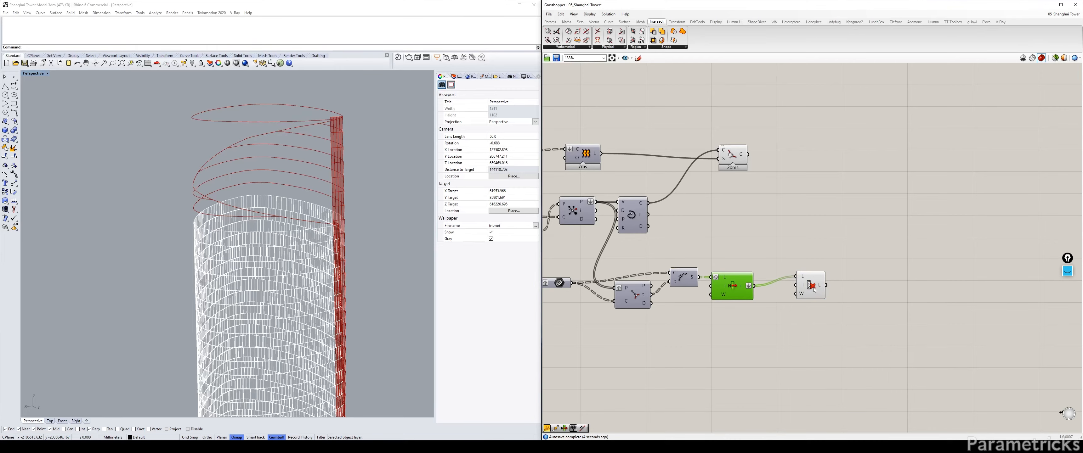
left_click_drag(808, 283, 781, 292)
left_click(783, 263)
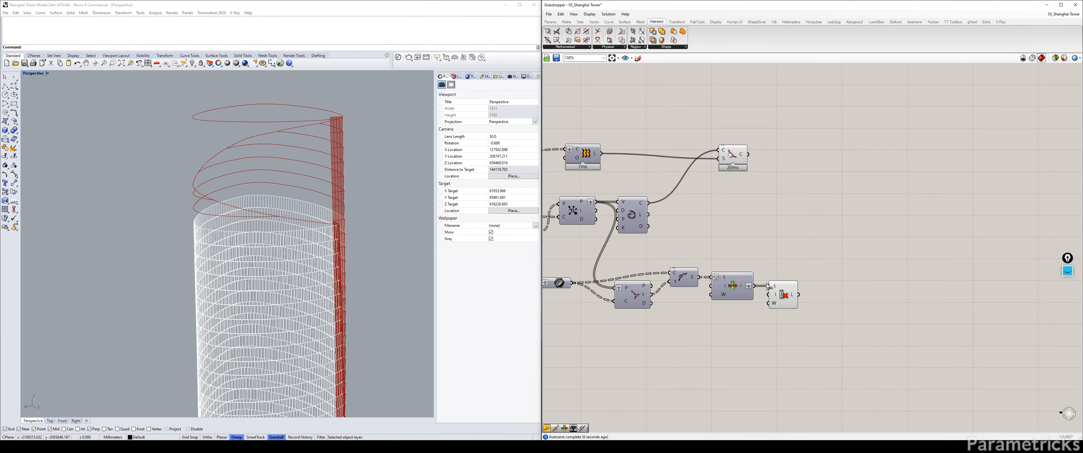
Duplicate Cull Index and feed the original's output into the copy's list input
left_click(780, 294)
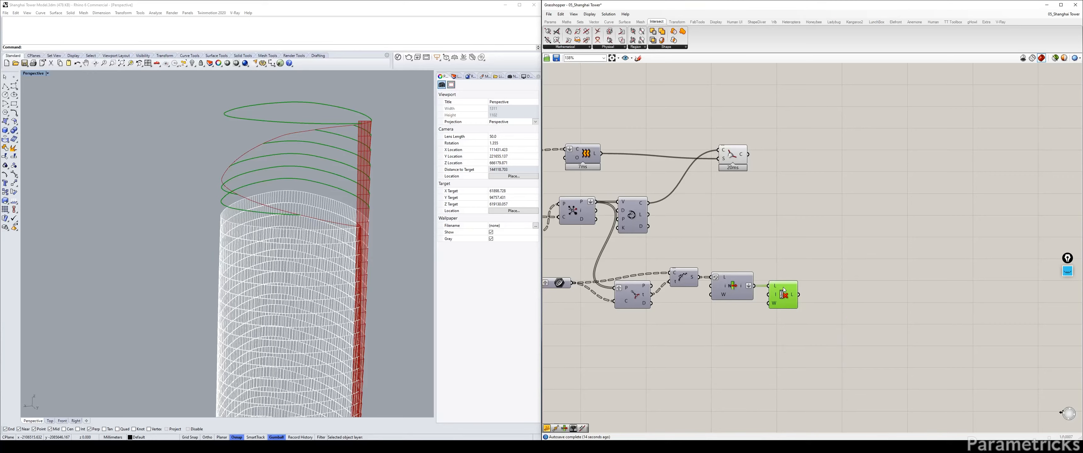
left_click_drag(782, 294, 828, 293, "alt")
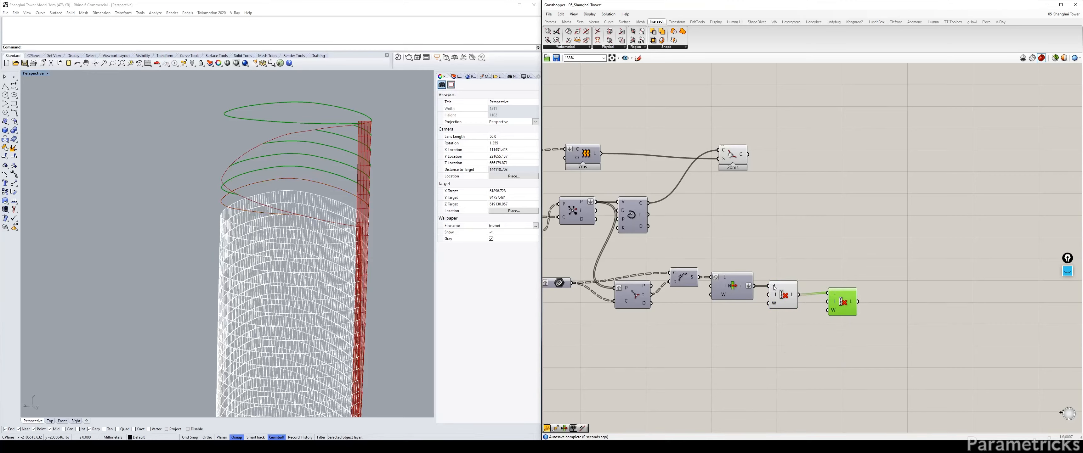
Reverse both the list input and the output of the first Cull Index, and hide its preview
right_click(775, 287)
left_click(790, 328)
right_click(795, 294)
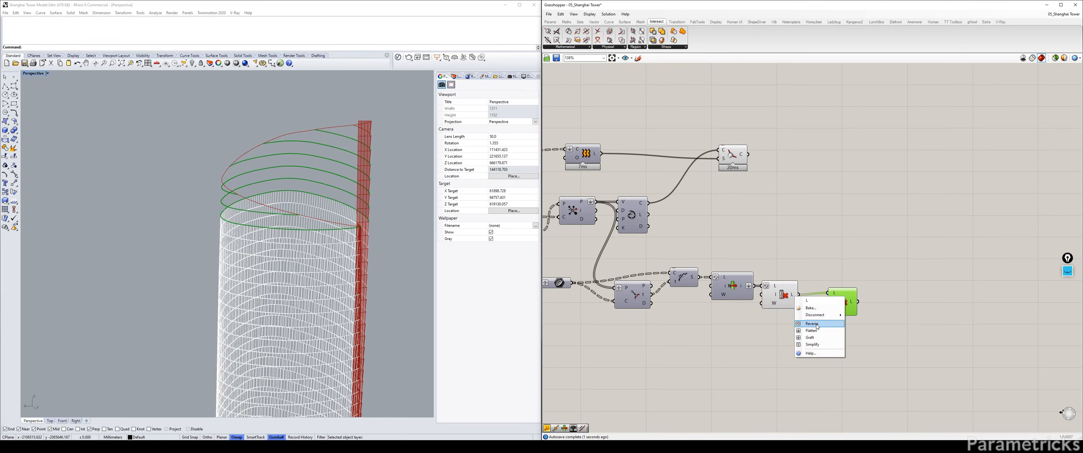
left_click(810, 335)
left_click(790, 295)
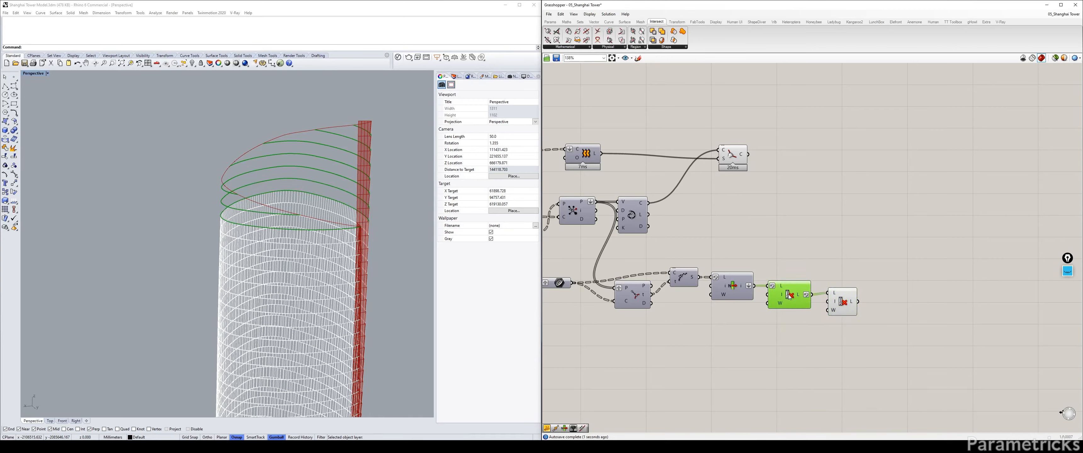
key("ctrl+q")
left_click(842, 298)
middle_click(890, 293)
left_click(858, 248)
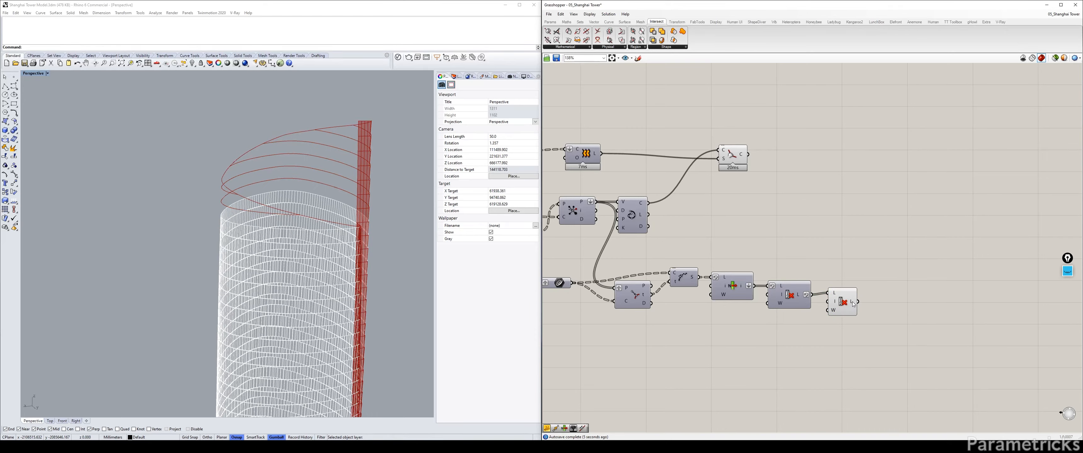
Add an Explode component, feed it from the last Cull Index output, and place it beside that Cull Index
left_click(842, 300)
double_click(894, 265)
type("EXMPLDE")
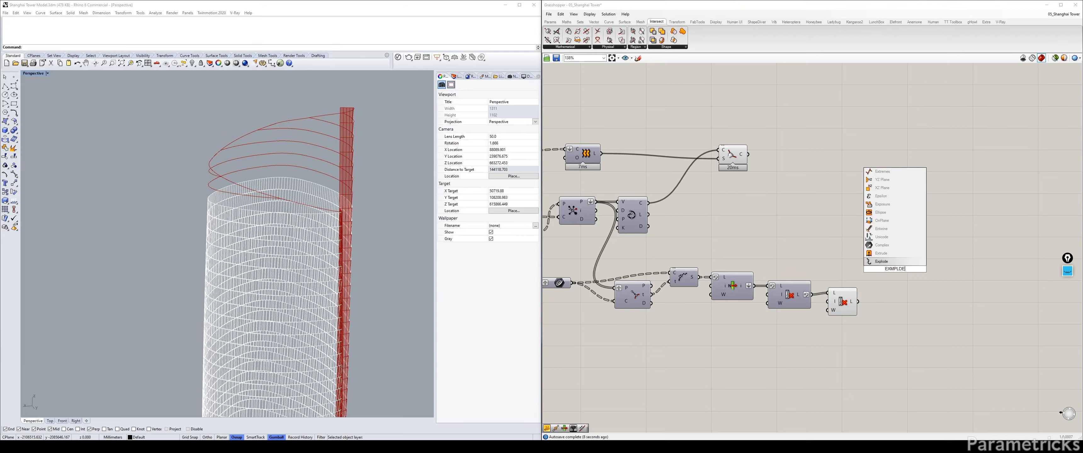
key("Return")
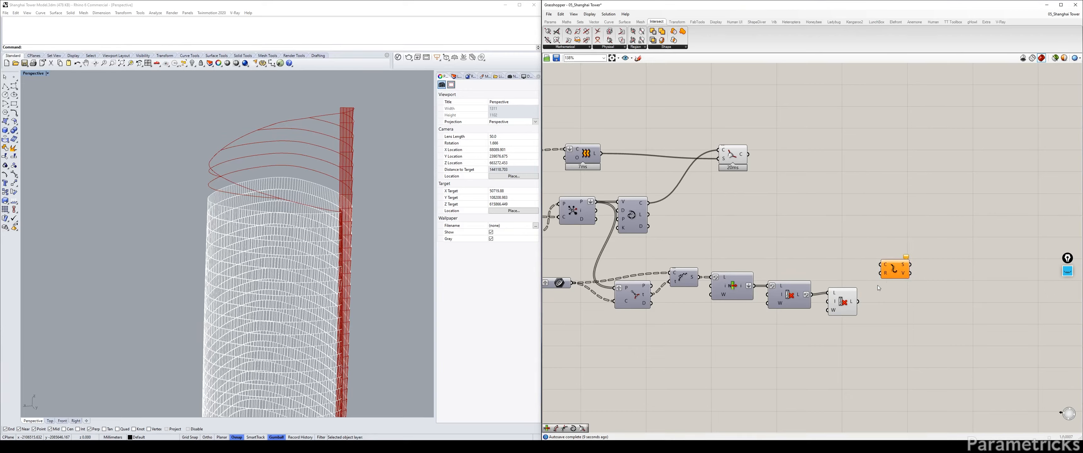
left_click_drag(856, 301, 881, 265)
left_click_drag(894, 268, 887, 306)
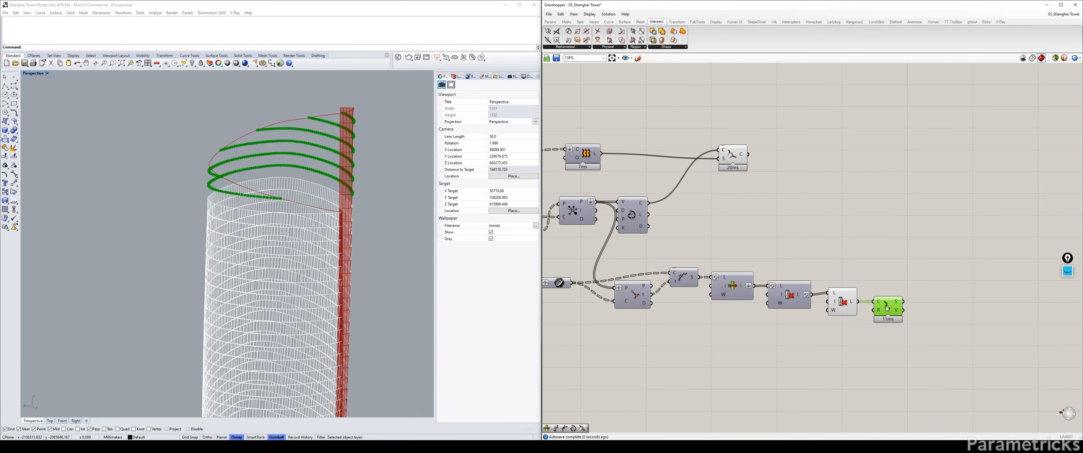
left_click(889, 262)
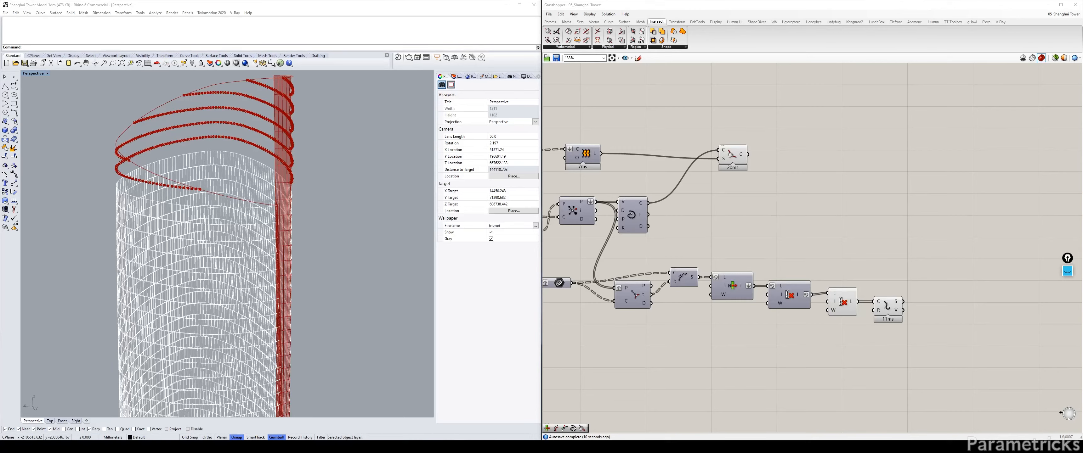
Bring a copy of the FLOOR HEIGHT parameter below the TOP OUTLINES parameters of the crown definition
right_click_drag(211, 189, 269, 189)
scroll(235, 189, "down", 2)
scroll(743, 179, "down", 5)
right_click_drag(589, 164, 806, 180)
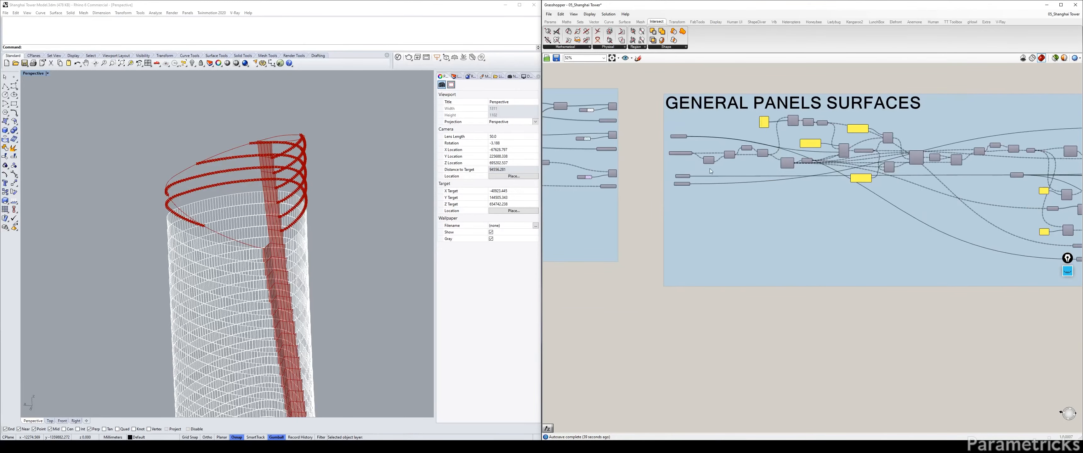
scroll(698, 154, "up", 5)
left_click(666, 243)
scroll(775, 233, "down", 6)
scroll(751, 257, "up", 7)
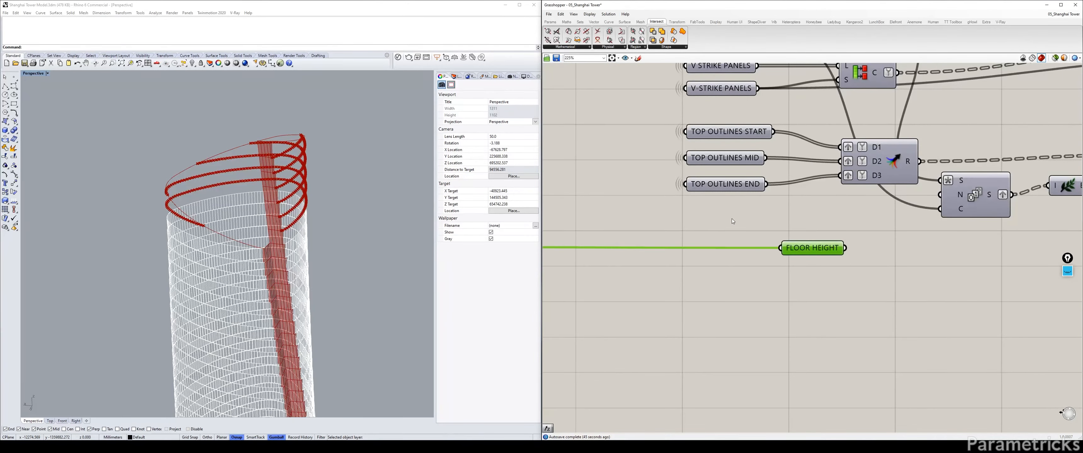
Add a Unit Z component driven by FLOOR HEIGHT and place it below the Cull Index components
left_click_drag(807, 249, 949, 290)
double_click(803, 251)
type("z")
key("Return")
scroll(741, 253, "down", 4)
right_click_drag(967, 288, 729, 281)
scroll(718, 281, "up", 5)
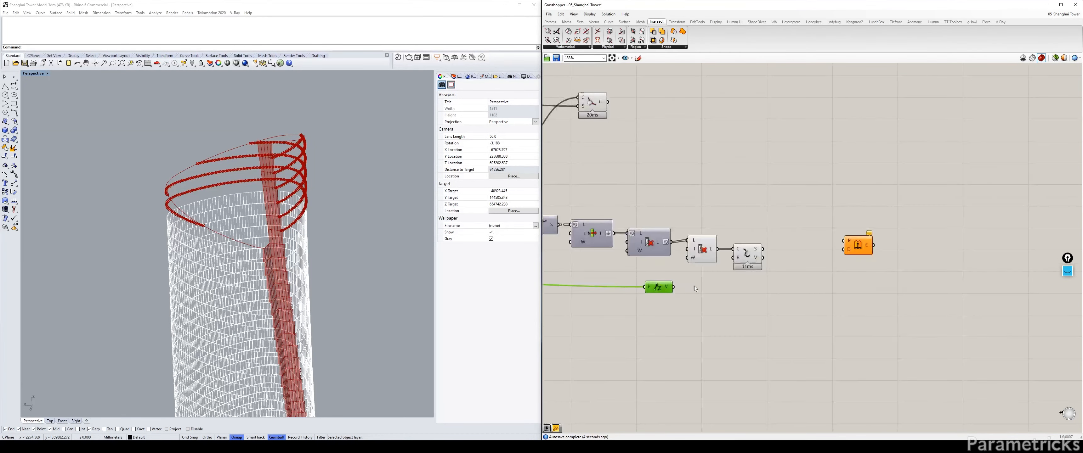
Apply an expression to the vector output of Unit Z
right_click(656, 292)
mouse_move(677, 335)
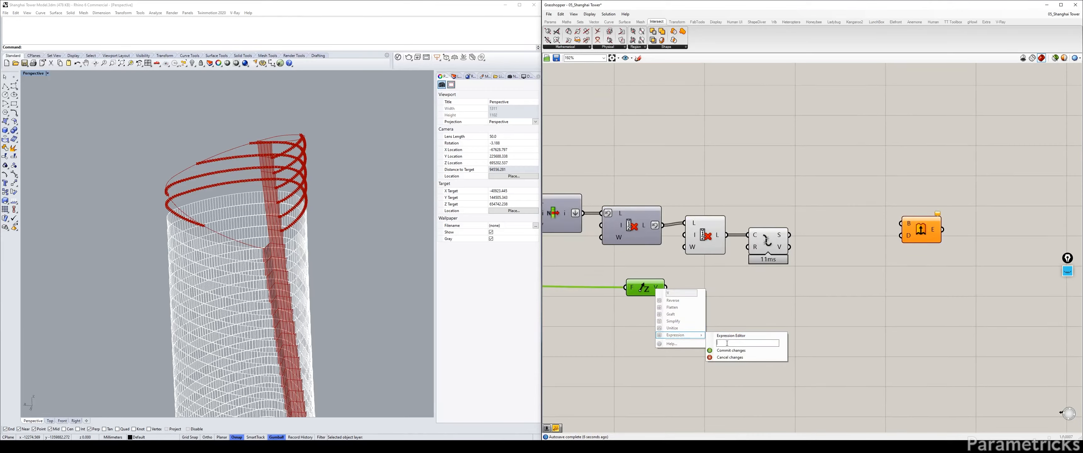
left_click(732, 351)
Feed Unit Z into Extrude's direction and the exploded segments into its base, with the previews of Cull Index and Explode turned off
left_click_drag(675, 287, 943, 255)
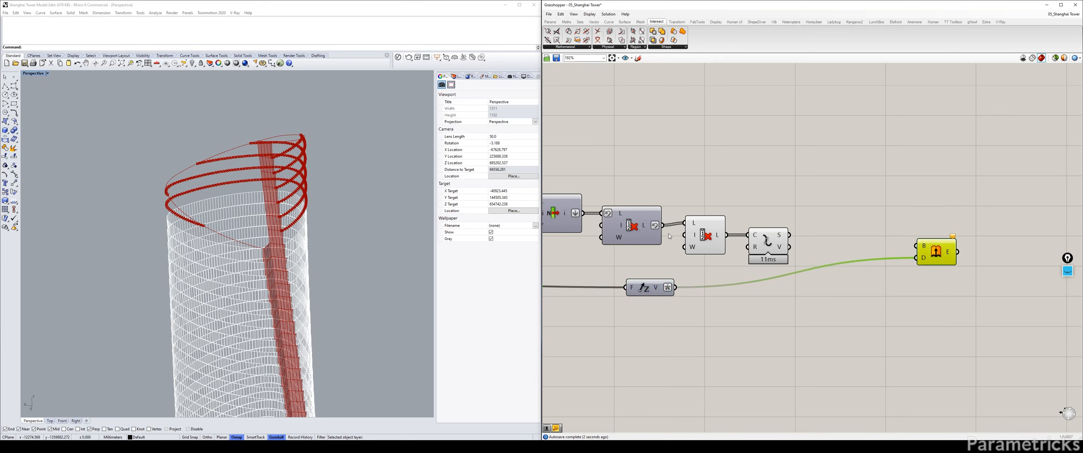
left_click(712, 238)
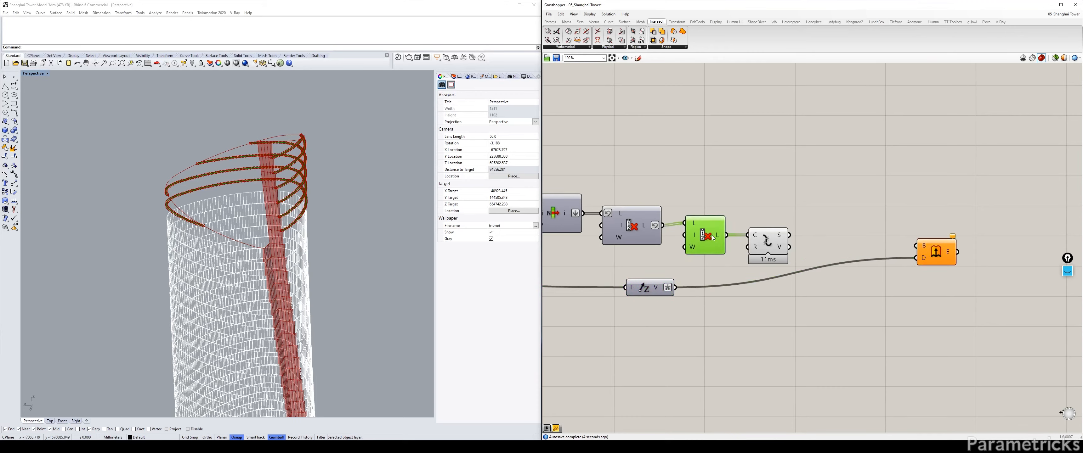
left_click(751, 236)
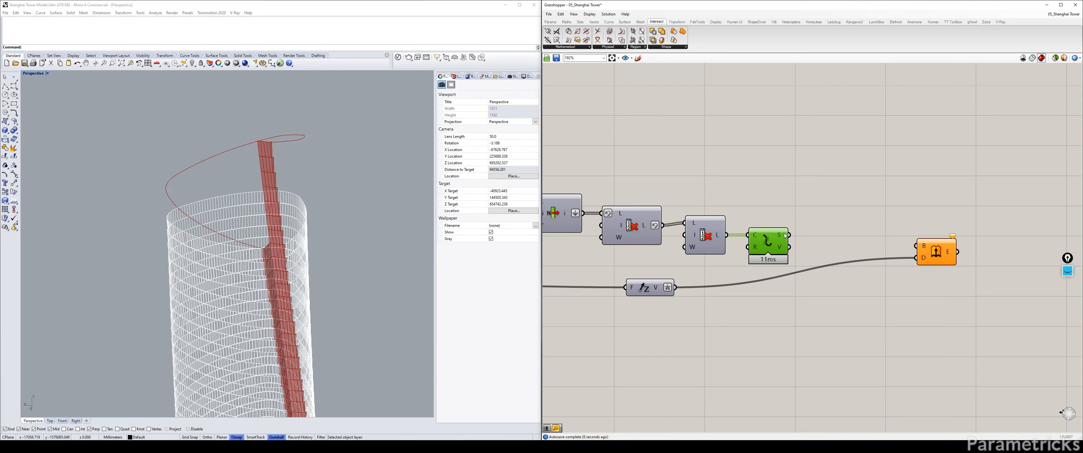
left_click_drag(786, 235, 916, 246)
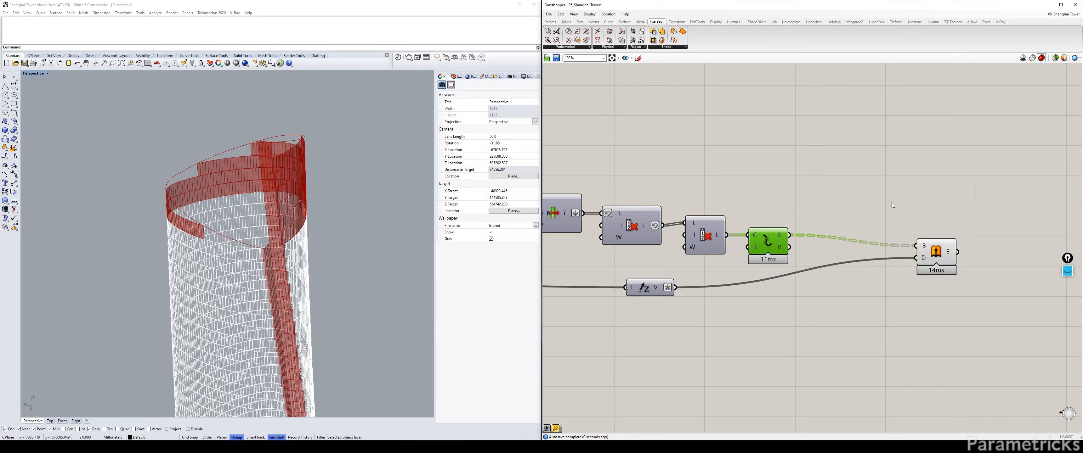
left_click(788, 138)
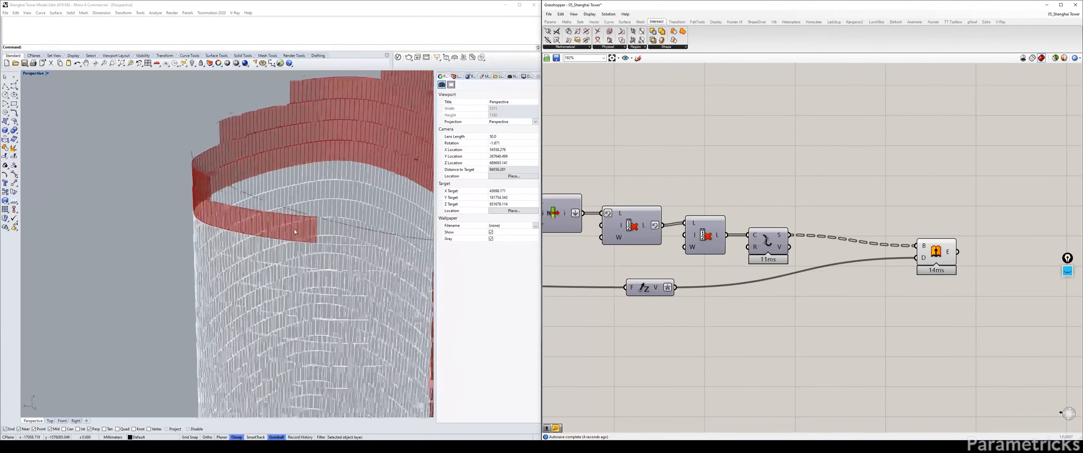
Delete the List Item wired to the exploded segments, keeping the unconnected Cull Index beside it
scroll(273, 246, "down", 3)
right_click_drag(272, 246, 246, 259)
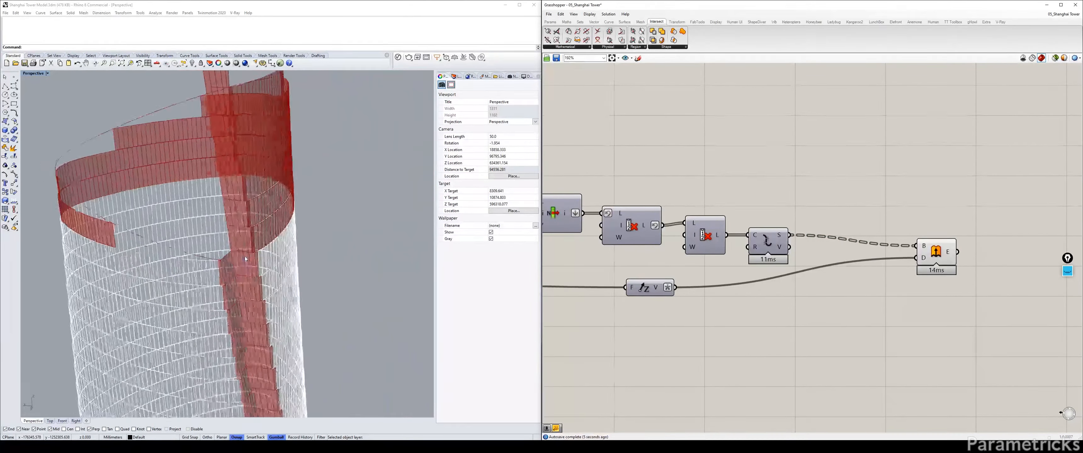
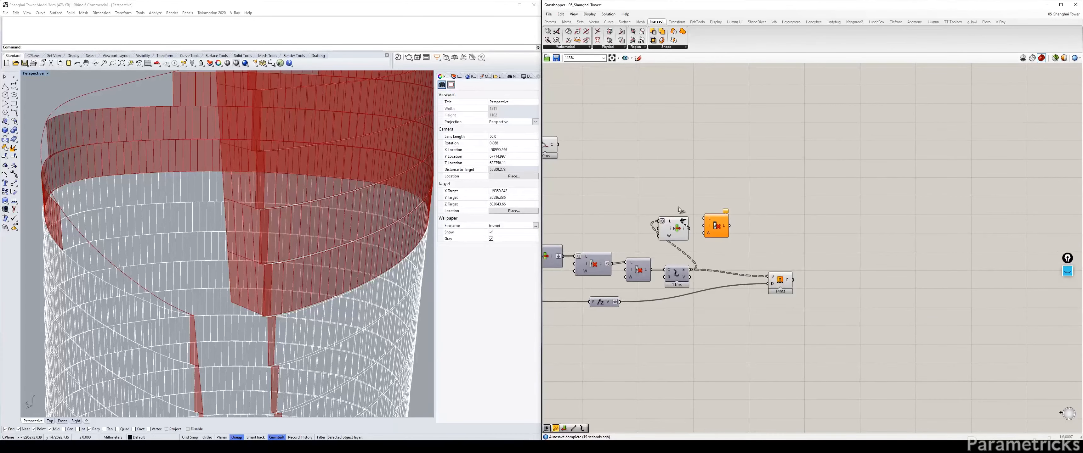
scroll(674, 219, "up", 4)
left_click_drag(674, 221, 663, 156)
key("Delete")
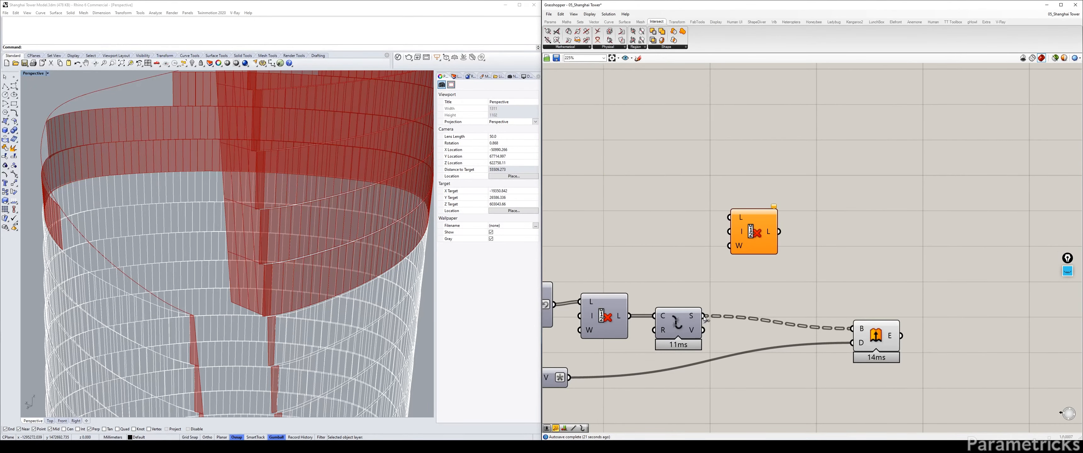
Feed the Explode segments into the new Cull Index component's list input and set its index to 0
mouse_move(703, 316)
left_mouse_down()
mouse_move(729, 217)
mouse_move(767, 269)
left_mouse_up()
right_click(758, 284)
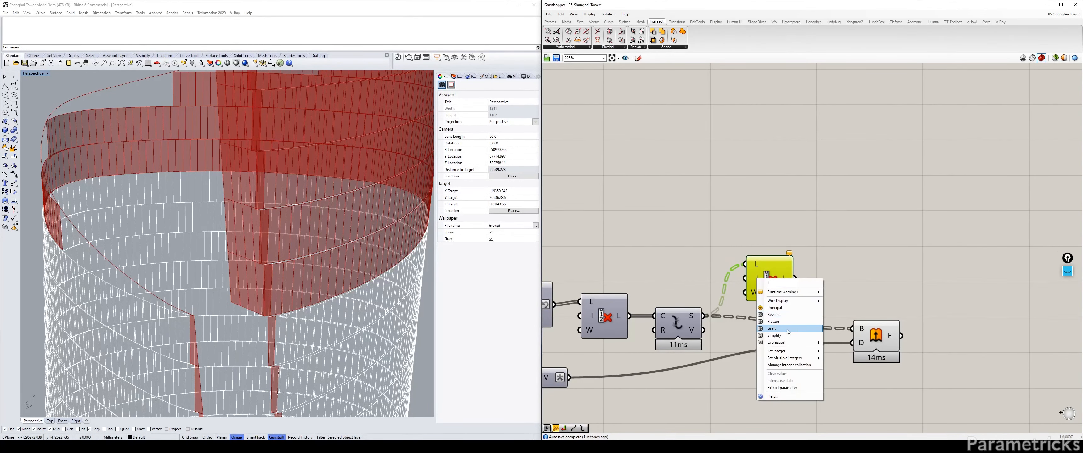
mouse_move(792, 352)
left_click(864, 353)
type("0")
left_click(848, 359)
Apply Reverse to both the list input and the list output of the new Cull Index component
right_click(756, 264)
left_click(774, 300)
right_click(783, 279)
left_click(799, 307)
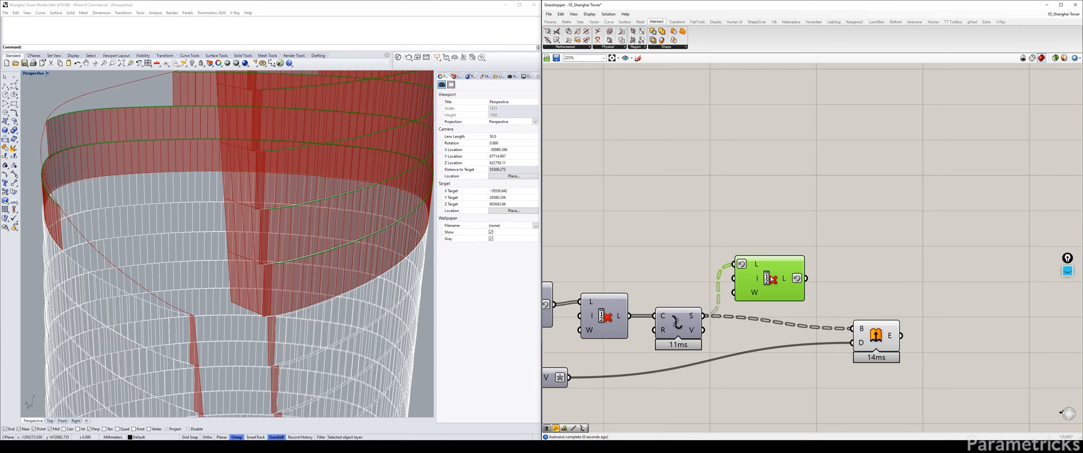
Connect the reversed Cull Index output to the Extrude base input and hide the Cull Index preview
left_click_drag(805, 278, 971, 329)
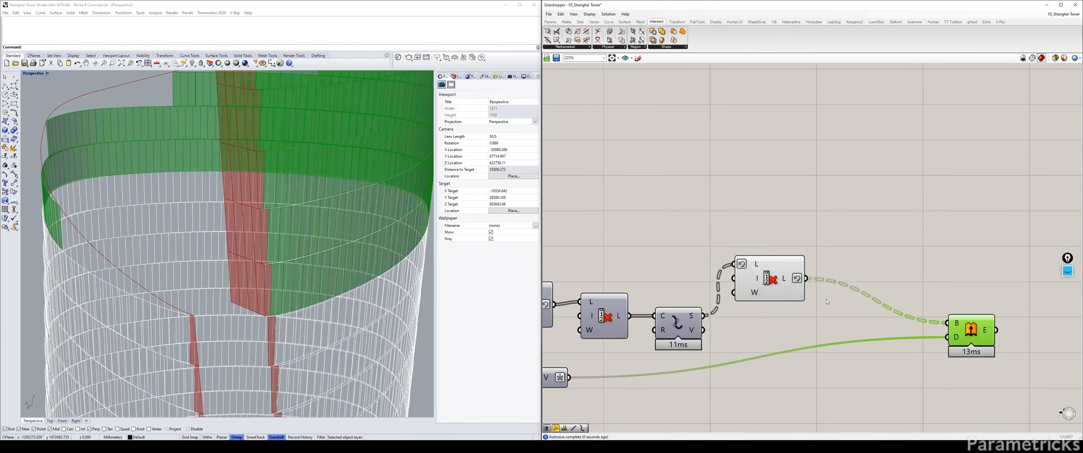
left_click(766, 278)
left_click(799, 208)
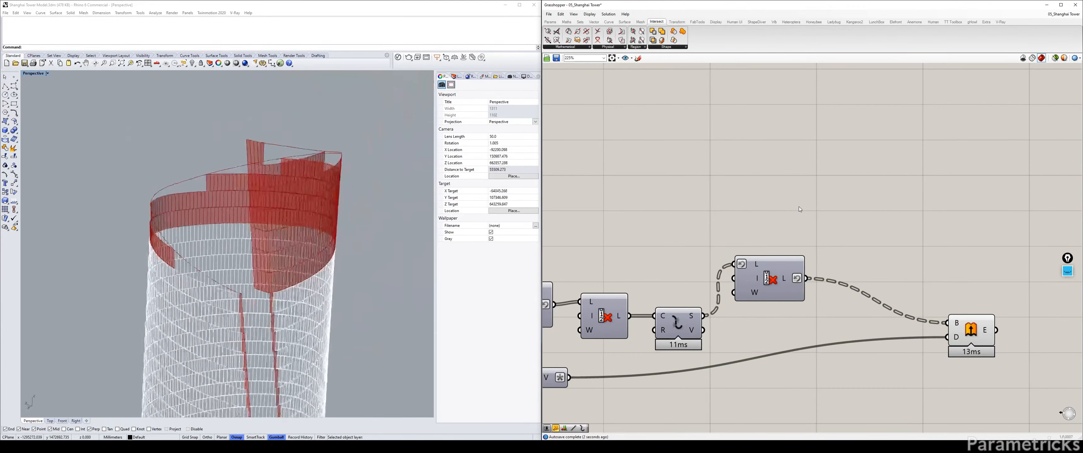
left_click(772, 280)
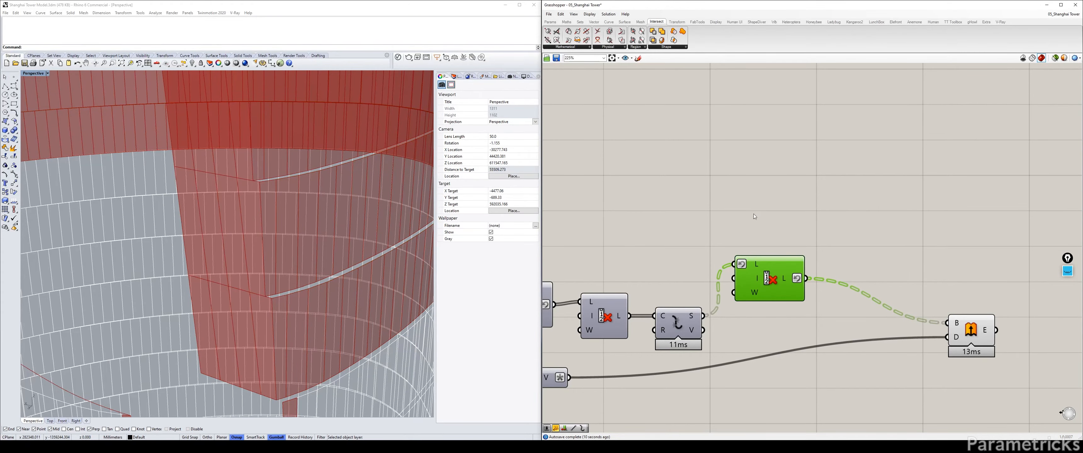
scroll(752, 205, "down", 3)
left_click(754, 204)
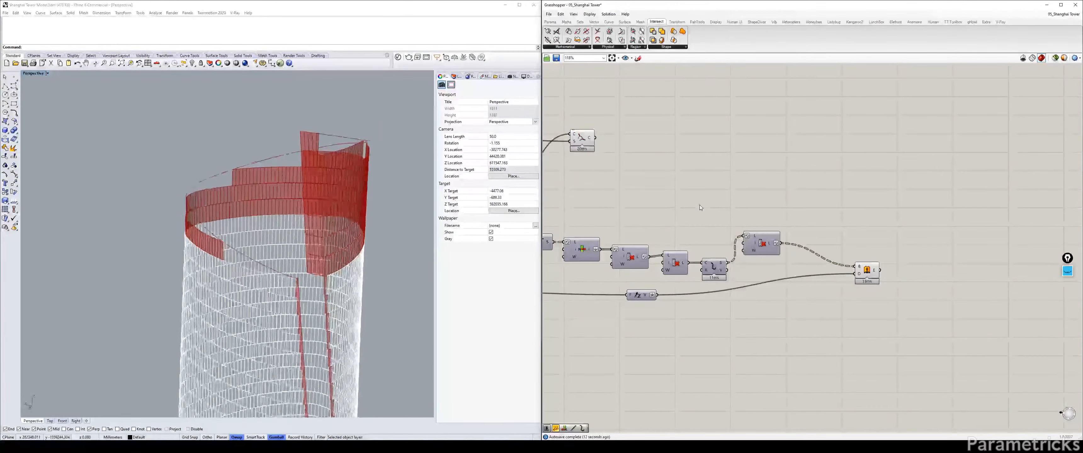
Check the upper curve component against the extruded panels and move the Extrude component farther from the Cull Index
right_click_drag(701, 204, 676, 233)
left_click_drag(554, 167, 641, 169)
right_click_drag(648, 169, 796, 175)
left_click_drag(782, 172, 710, 170)
right_click_drag(859, 220, 692, 183)
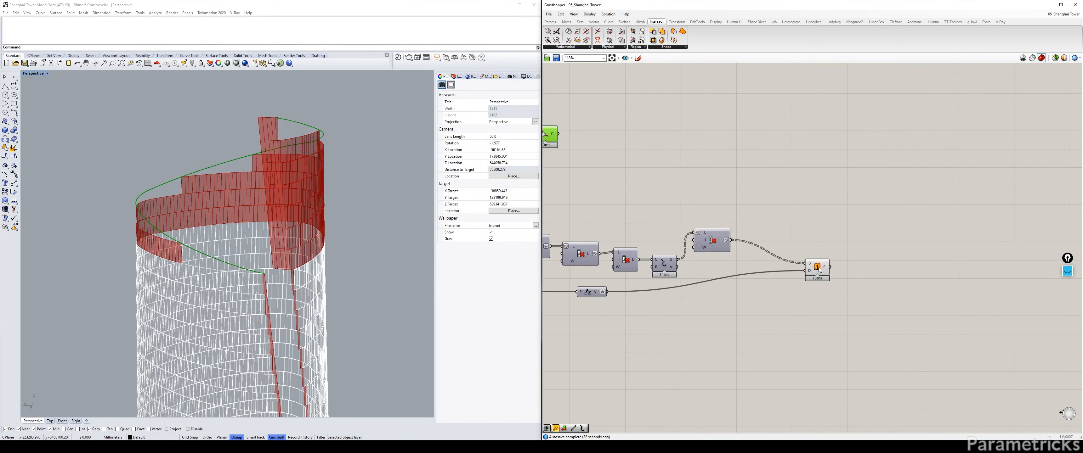
left_click_drag(819, 269, 872, 257)
left_click(766, 187)
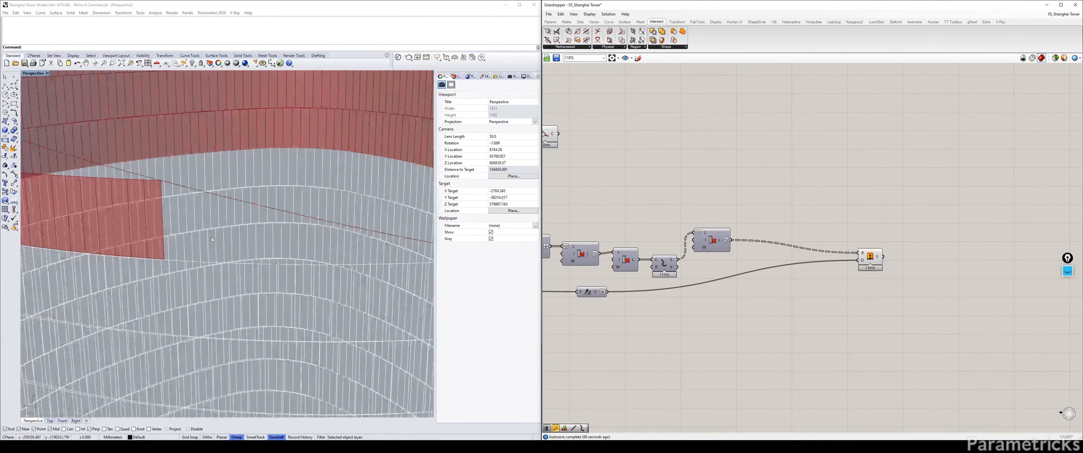
scroll(381, 225, "down", 4)
right_click_drag(424, 223, 381, 225)
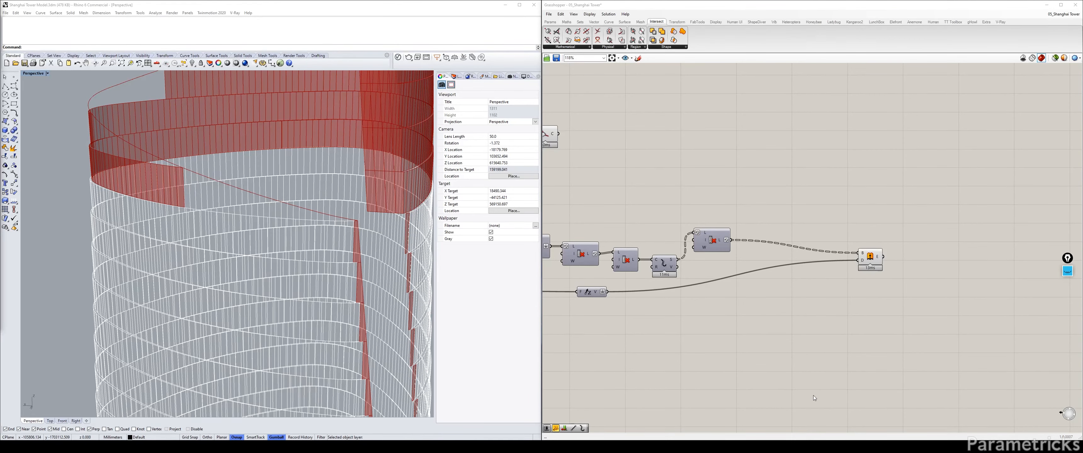
Switch to the tower-top reference photo and outline a few facade panels on it with a pink annotation pen
key("alt+Tab")
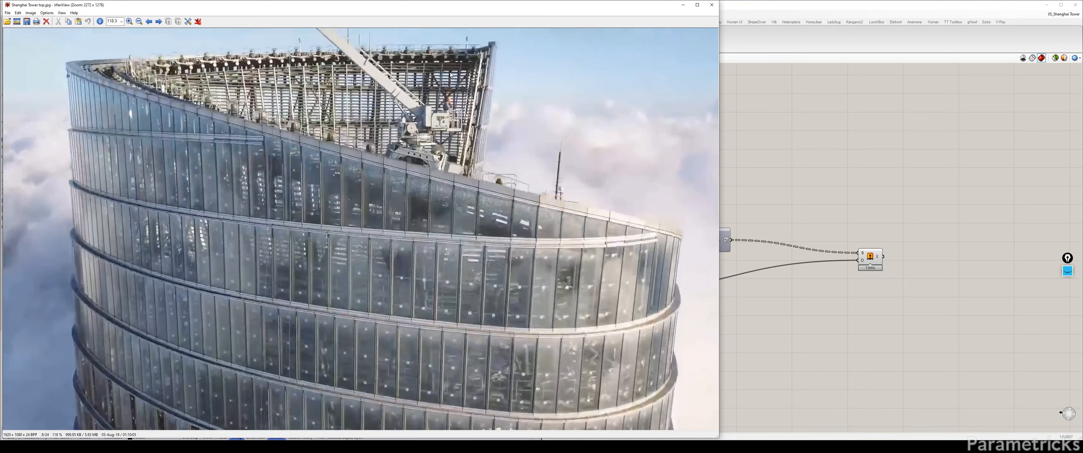
left_click(1067, 271)
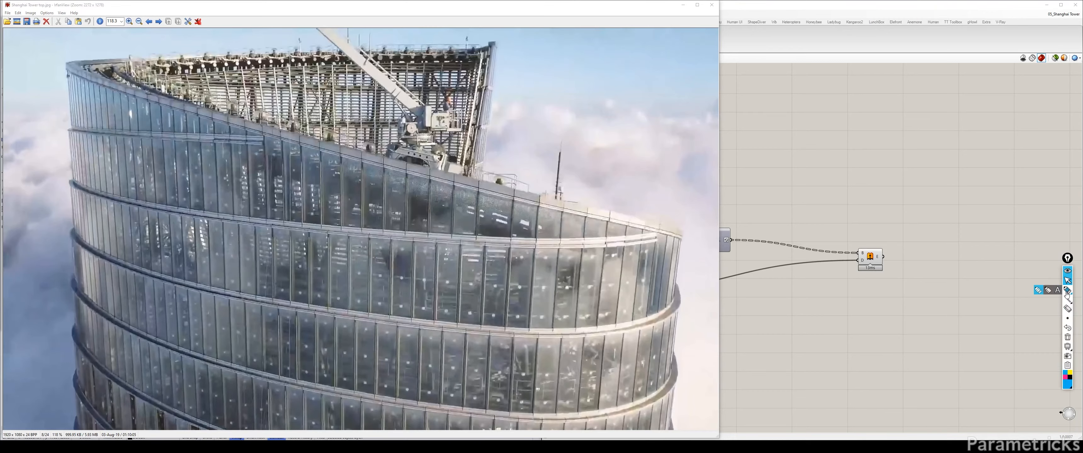
left_click(1065, 378)
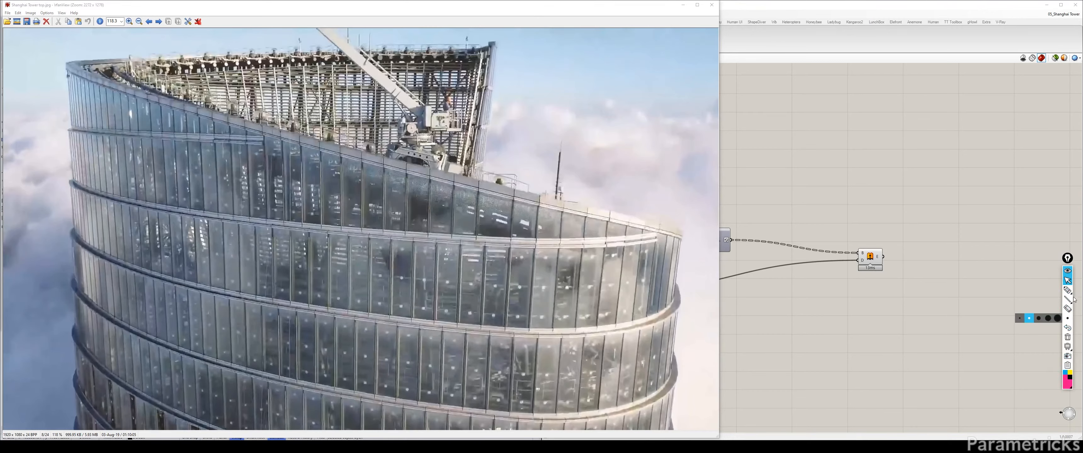
left_click(1068, 290)
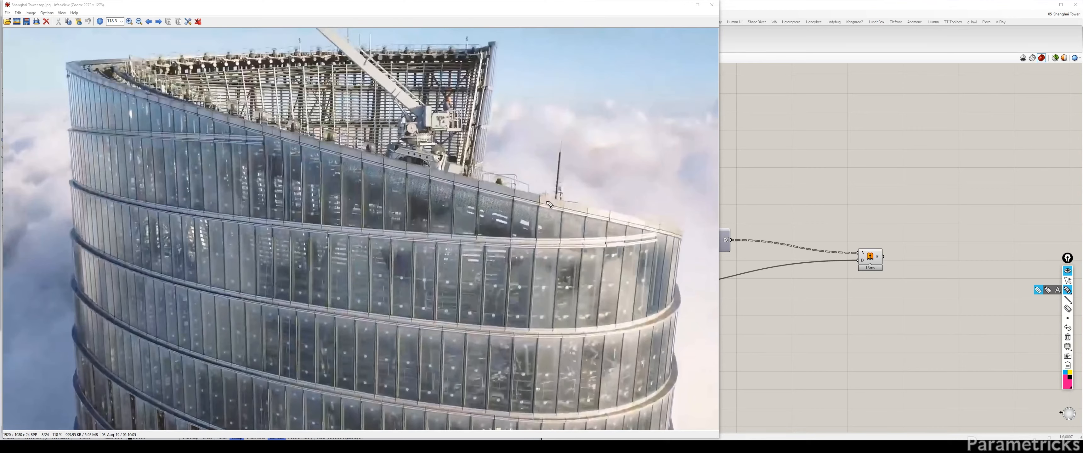
left_click_drag(478, 193, 479, 210)
mouse_move(243, 143)
left_mouse_down()
mouse_move(263, 145)
mouse_move(266, 216)
mouse_move(251, 216)
mouse_move(250, 154)
mouse_move(232, 144)
mouse_move(234, 215)
mouse_move(219, 213)
mouse_move(217, 148)
mouse_move(231, 144)
left_mouse_up()
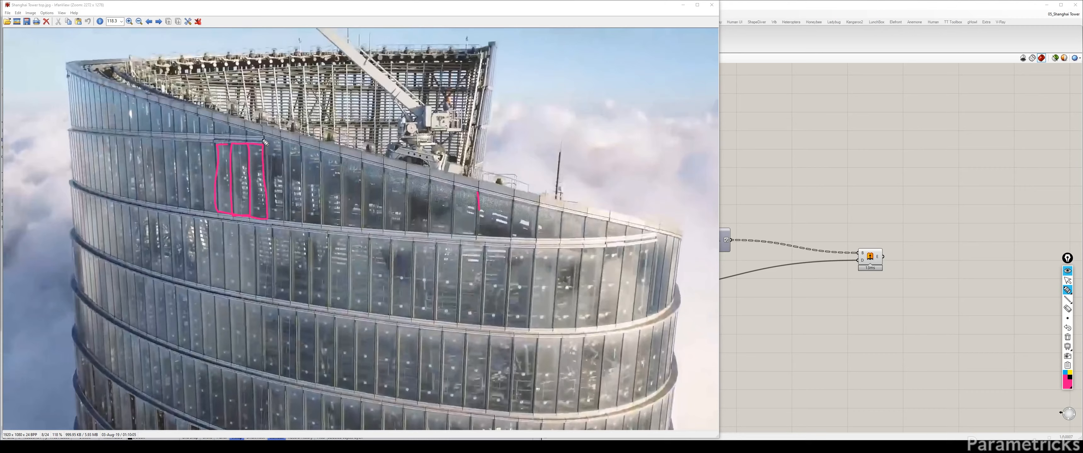
Trace the sloping roof edge on the photo in pink and mark the vertical panel lines between it and the ledge below
left_click_drag(245, 124, 665, 230)
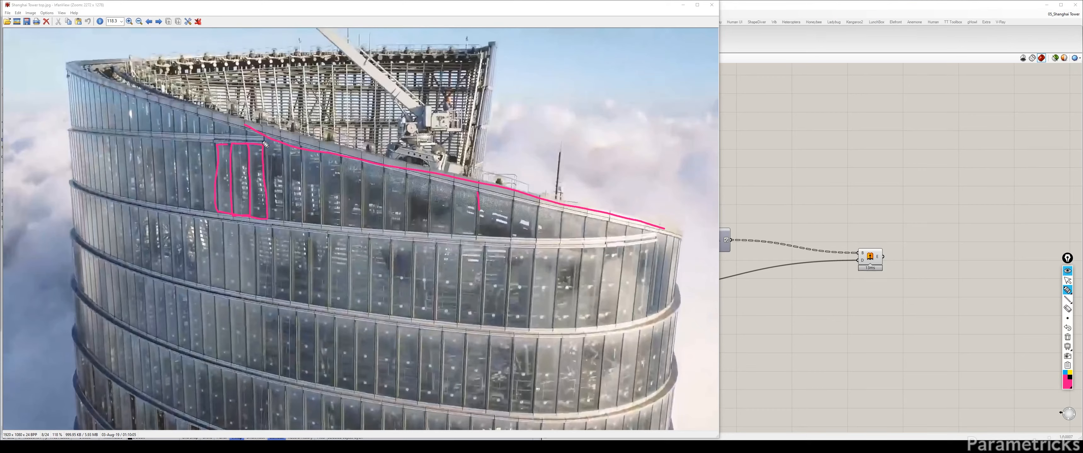
mouse_move(263, 146)
left_mouse_down()
mouse_move(289, 149)
mouse_move(288, 209)
mouse_move(270, 221)
left_mouse_up()
mouse_move(300, 148)
left_mouse_down()
mouse_move(299, 185)
mouse_move(322, 168)
left_mouse_up()
mouse_move(489, 209)
left_mouse_down()
mouse_move(499, 219)
mouse_move(489, 221)
left_mouse_up()
mouse_move(477, 232)
left_mouse_down()
mouse_move(446, 239)
mouse_move(429, 227)
mouse_move(449, 235)
mouse_move(428, 237)
left_mouse_up()
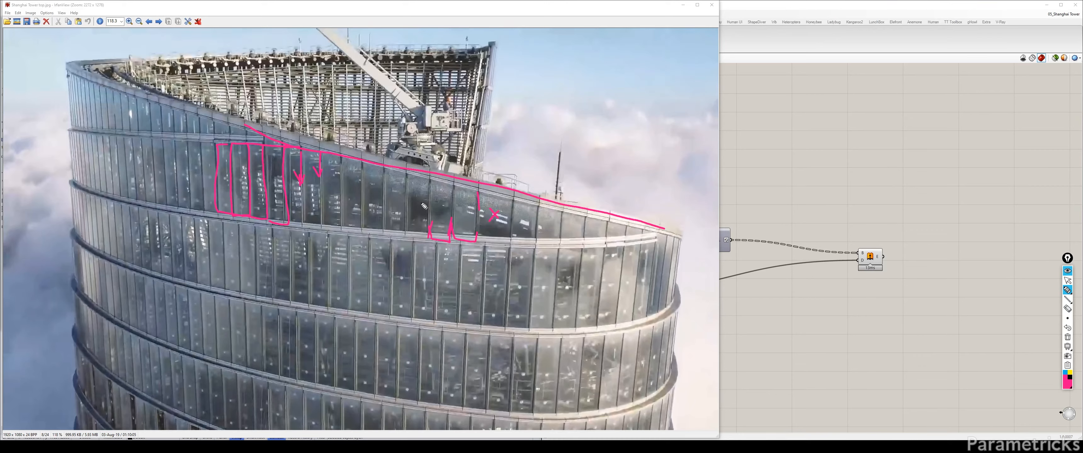
left_click_drag(428, 192, 429, 231)
mouse_move(382, 165)
left_mouse_down()
mouse_move(382, 184)
mouse_move(479, 194)
left_mouse_up()
left_click_drag(509, 245, 511, 257)
Undo the extra pink stroke and mark the short panels at the low end of the sloping edge in blue
left_click(1067, 379)
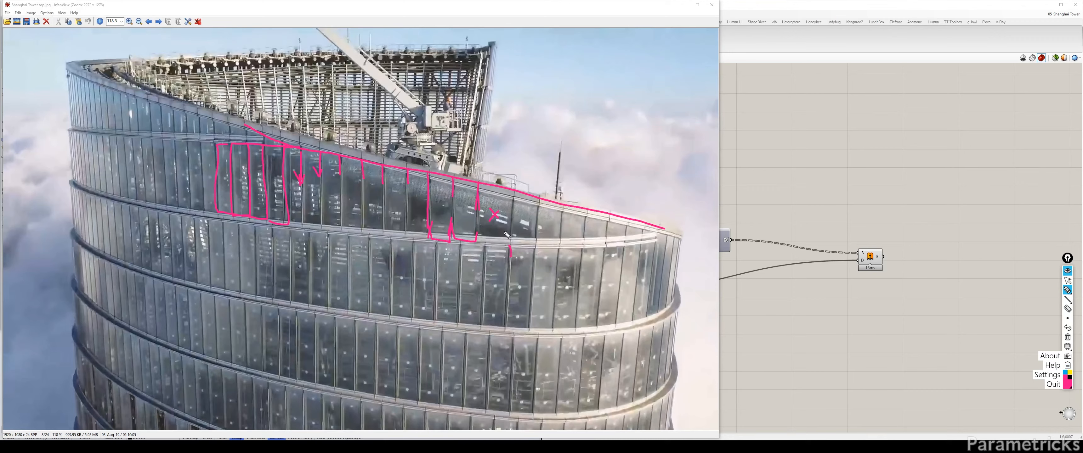
left_click_drag(511, 246, 510, 220)
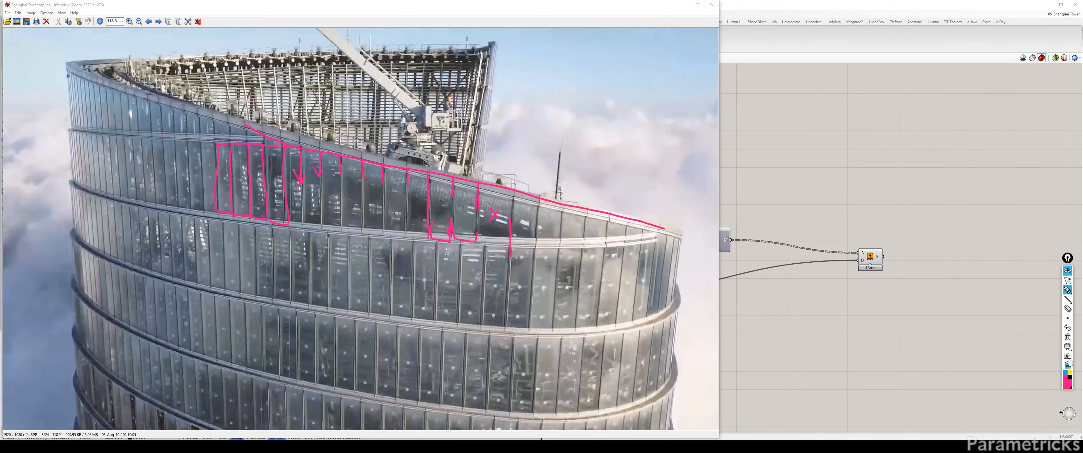
left_click(1067, 328)
left_click(1065, 374)
mouse_move(510, 243)
left_mouse_down()
mouse_move(509, 216)
mouse_move(536, 242)
mouse_move(643, 239)
left_mouse_up()
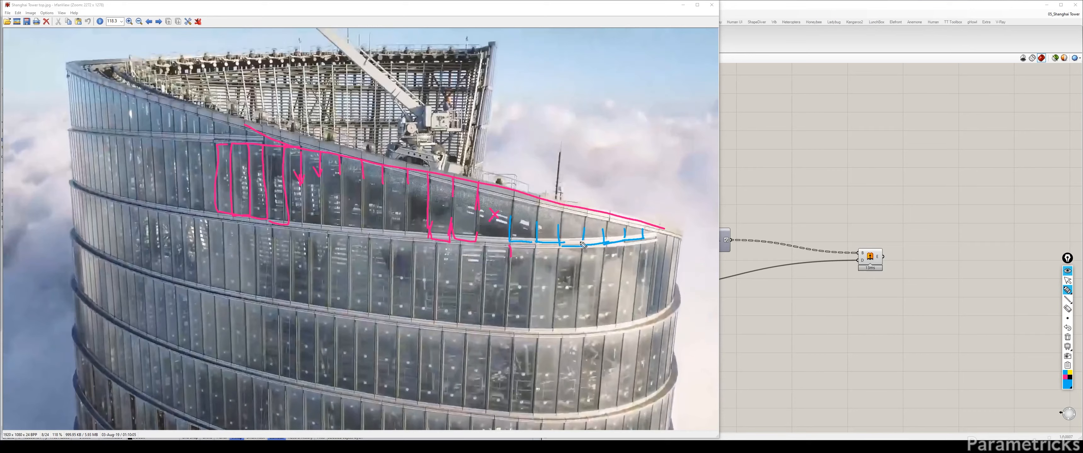
left_click_drag(509, 243, 644, 239)
Mark one more panel line below the ledge, clear all pen annotations and return to the model
left_click(1066, 290)
left_click_drag(486, 246, 488, 279)
left_click(486, 294)
left_click(1067, 339)
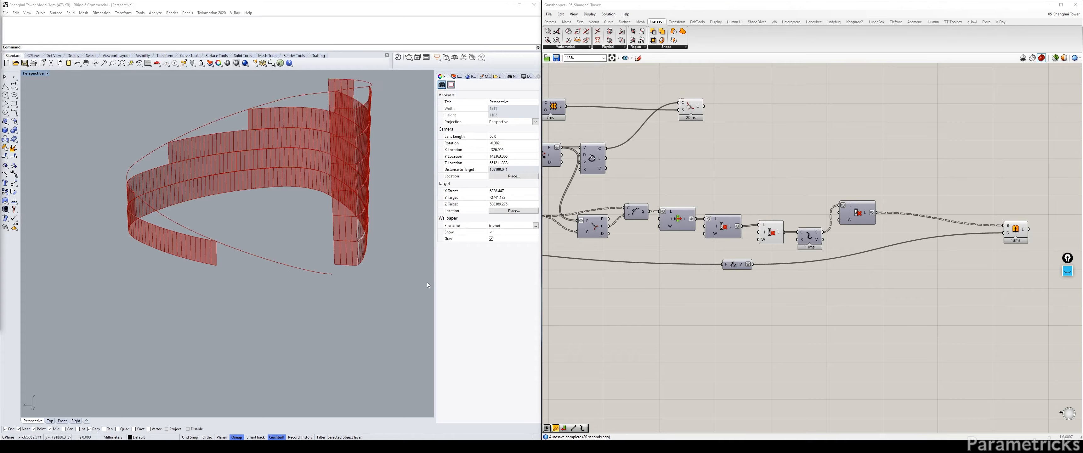
Examine the extruded strips from several angles and compare the curves from the Cull Index and Shatter components
right_click_drag(322, 293, 319, 289)
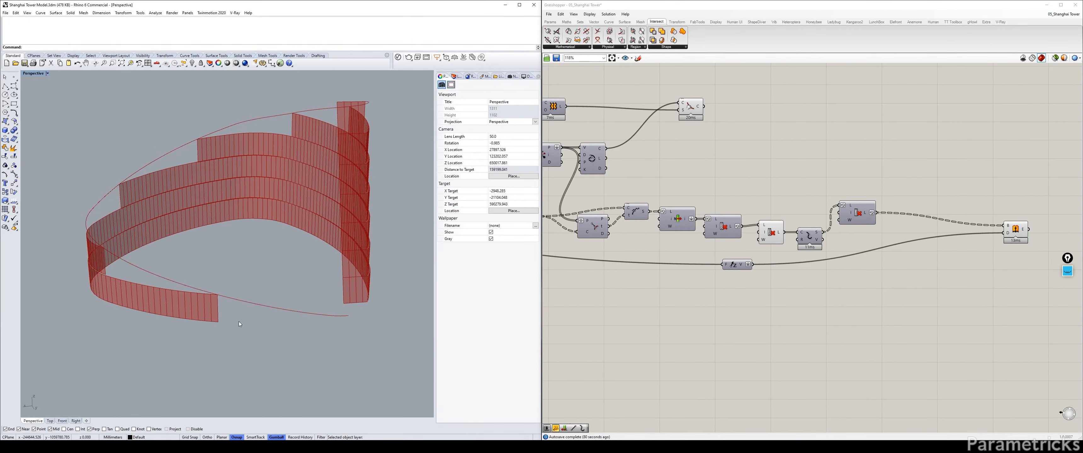
right_click_drag(239, 322, 239, 320, "shift")
right_click_drag(360, 312, 362, 313, "shift")
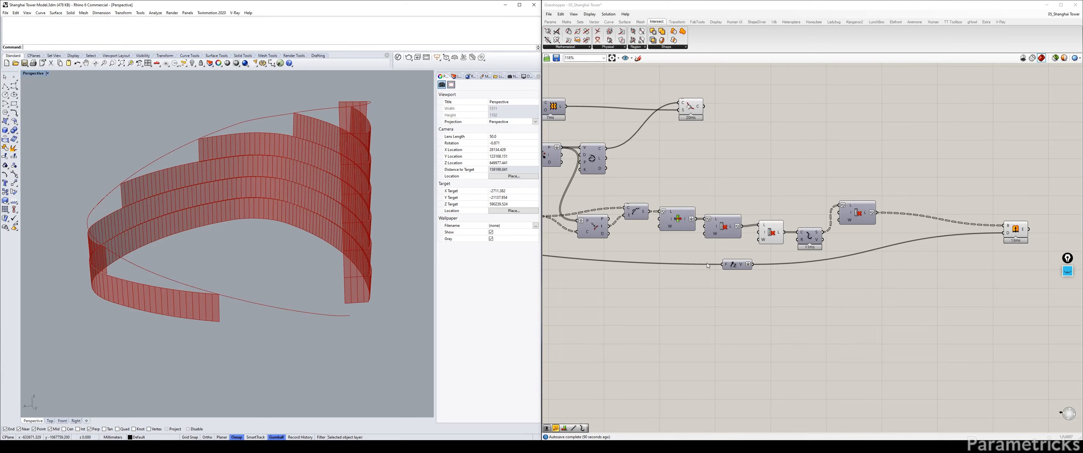
right_click_drag(767, 272, 650, 266)
left_click(683, 236)
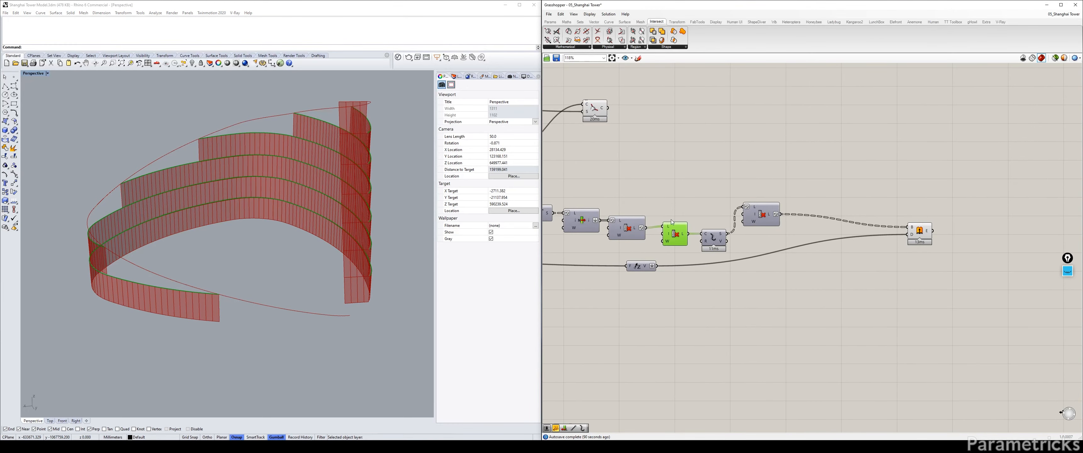
right_click_drag(666, 206, 714, 192)
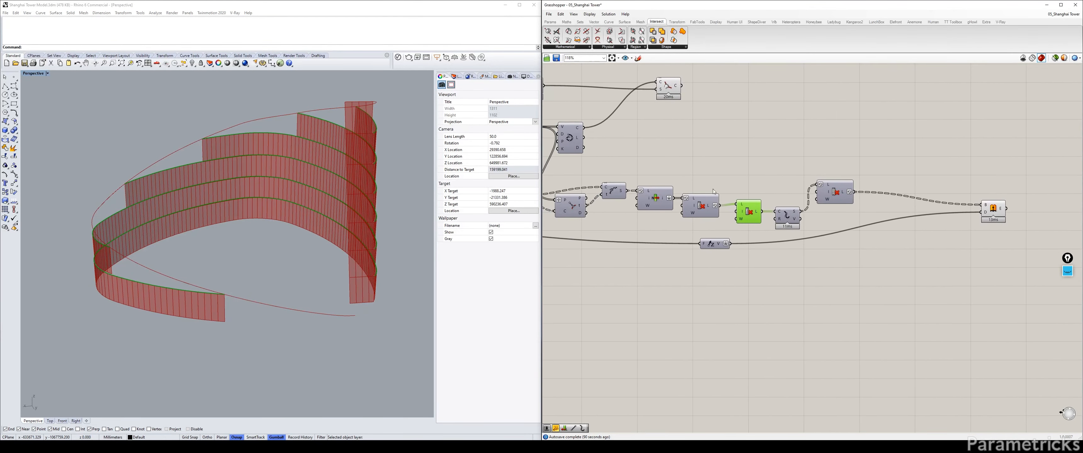
left_click(619, 195)
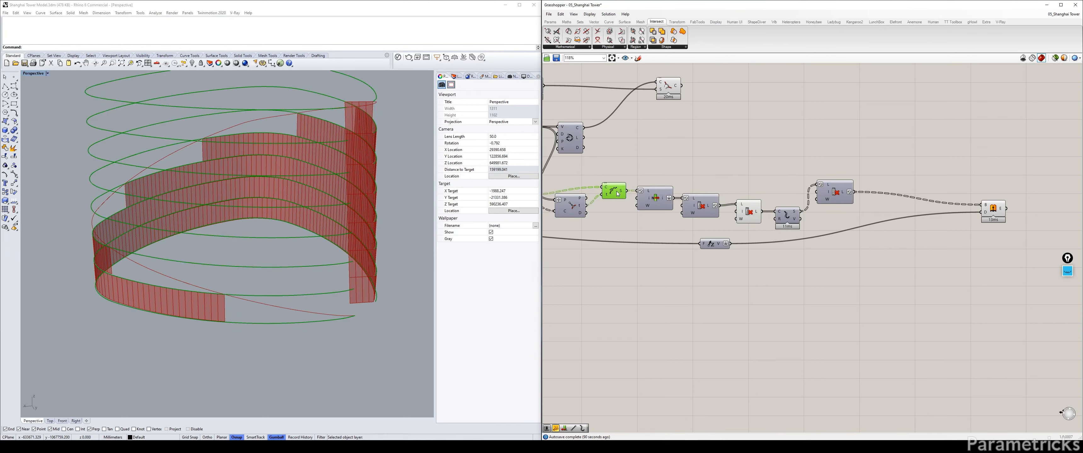
key("ctrl+q")
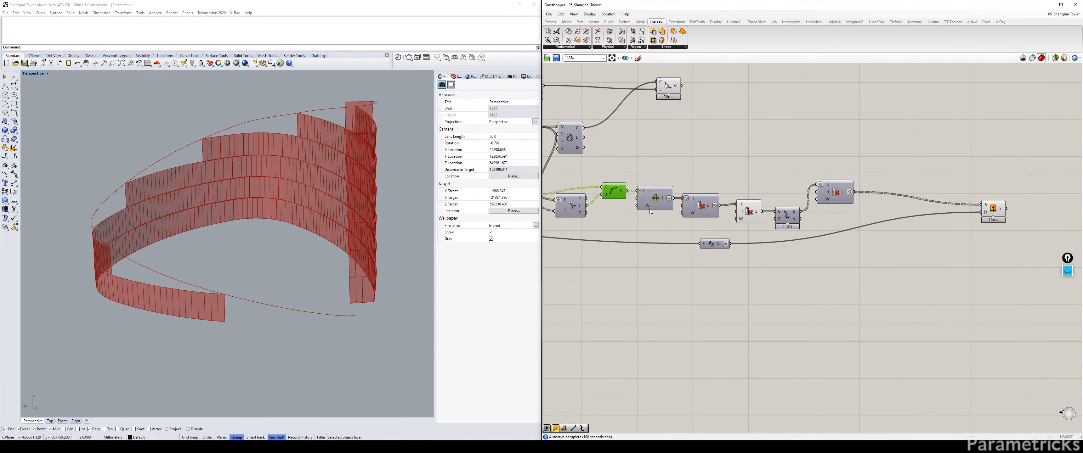
double_click(643, 286)
type("i")
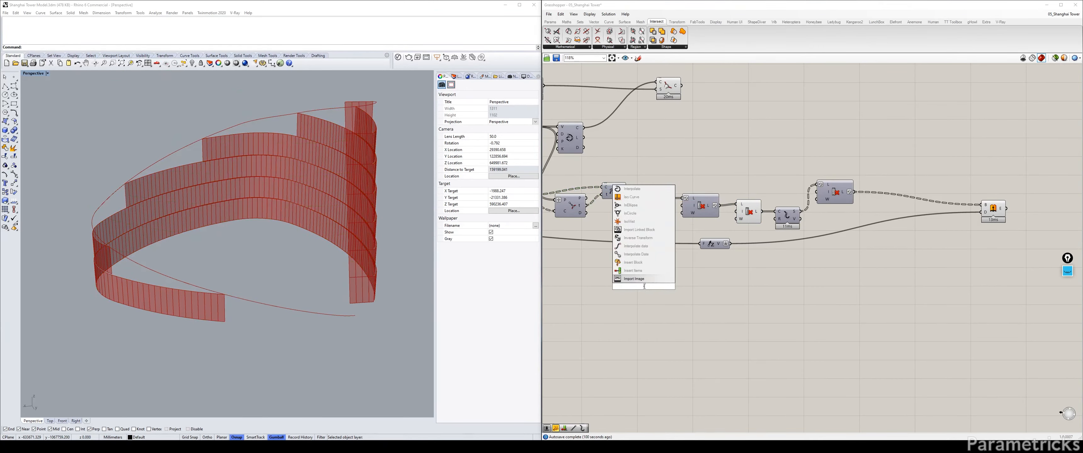
key("Escape")
Duplicate the List Item component, place the copy below the chain and remove the data modifier from the copy's list input
left_click(650, 205)
key("ctrl+c")
key("ctrl+v")
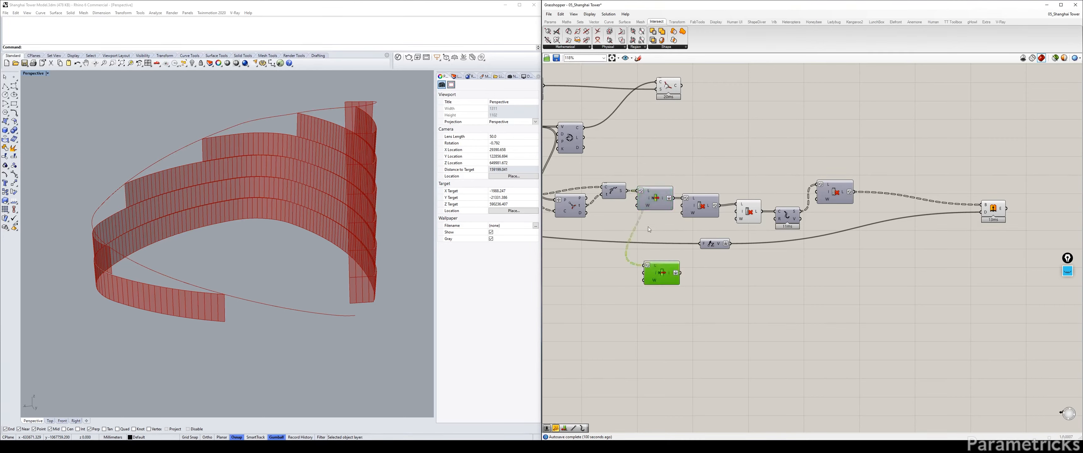
right_click(651, 265)
left_click(666, 307)
key("ctrl+q")
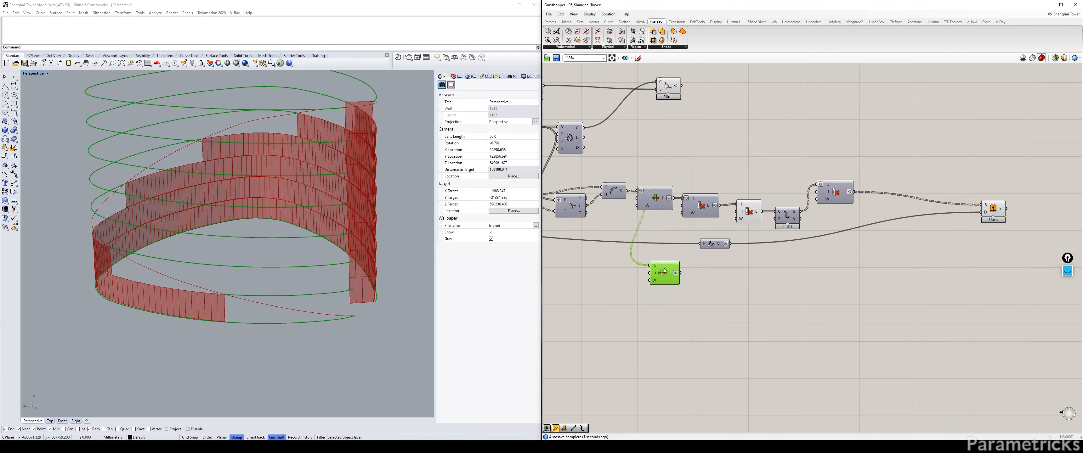
left_click_drag(665, 271, 671, 292)
left_click(734, 281)
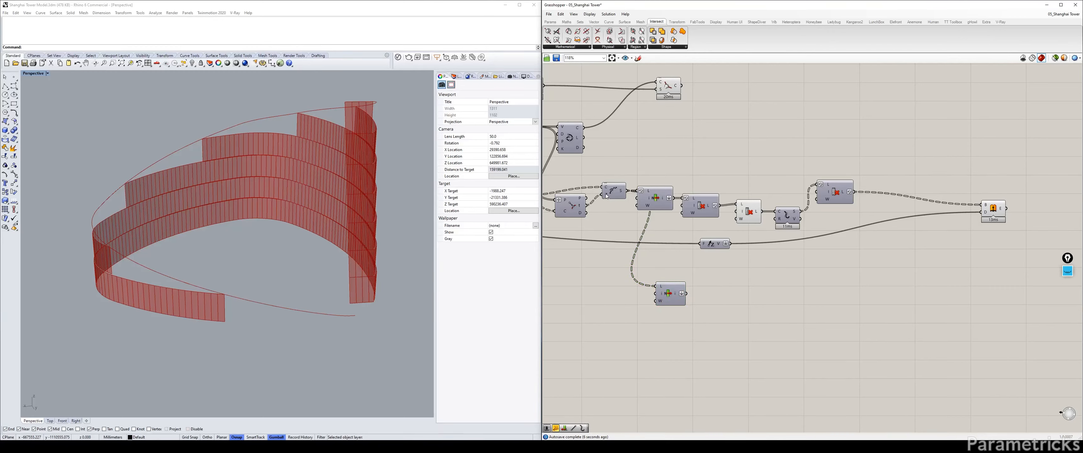
Compare the curves and points that the List Item, Cull Index and Explode components of the panel chain produce
right_click_drag(775, 203, 709, 191)
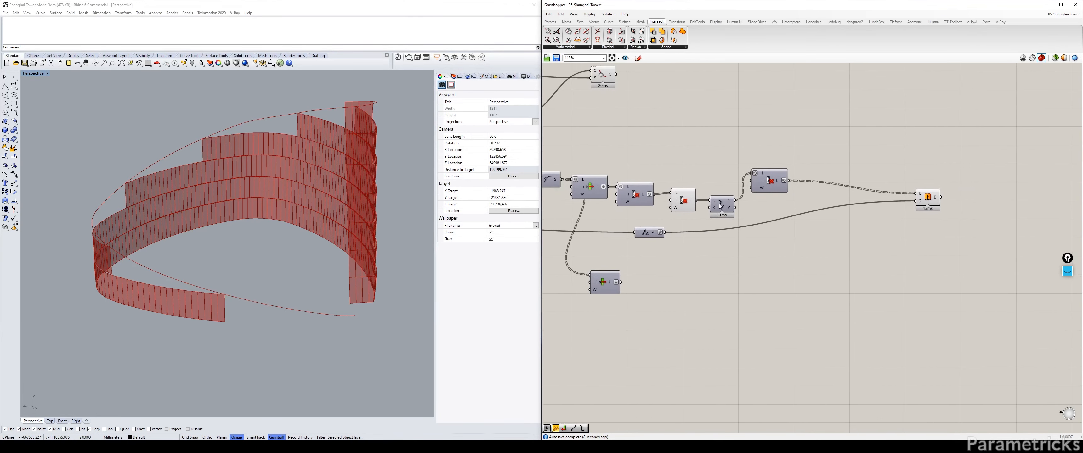
left_click(725, 205)
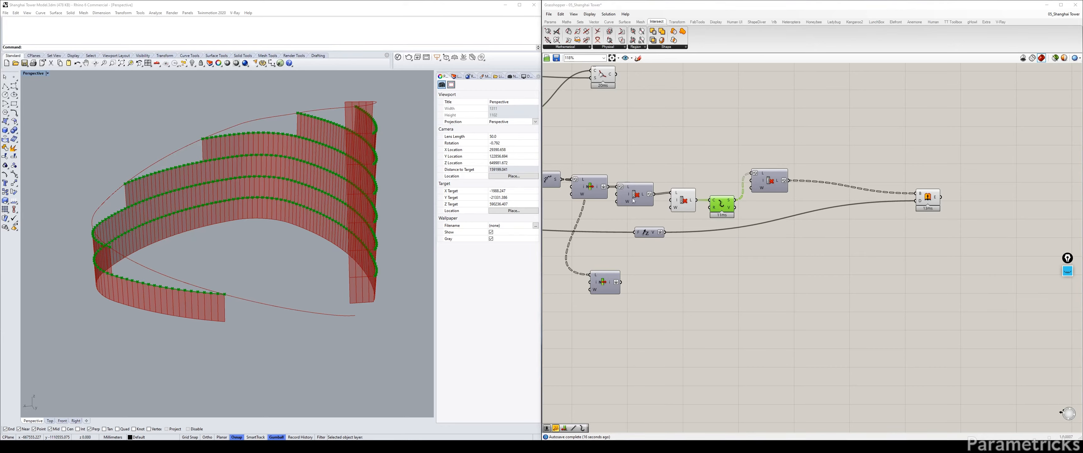
left_click(589, 190)
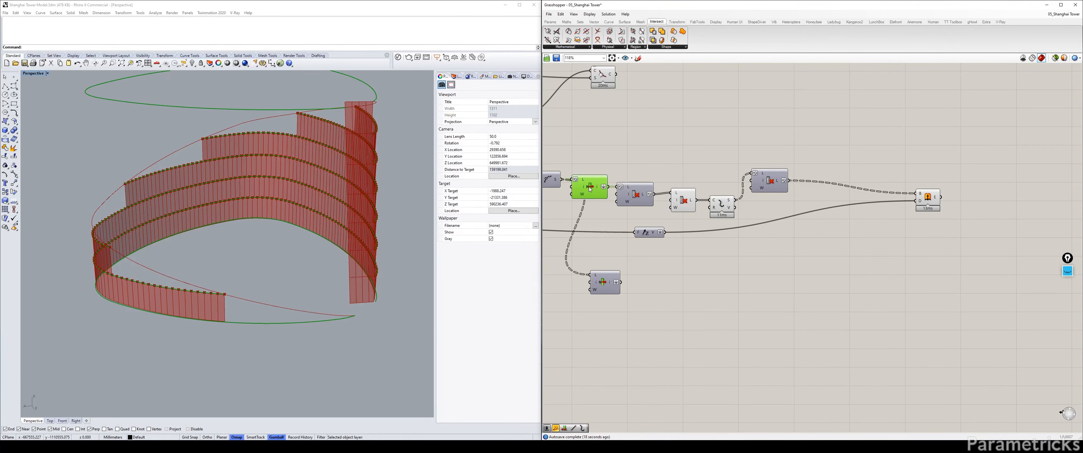
right_click_drag(589, 189, 628, 187)
left_click(669, 189)
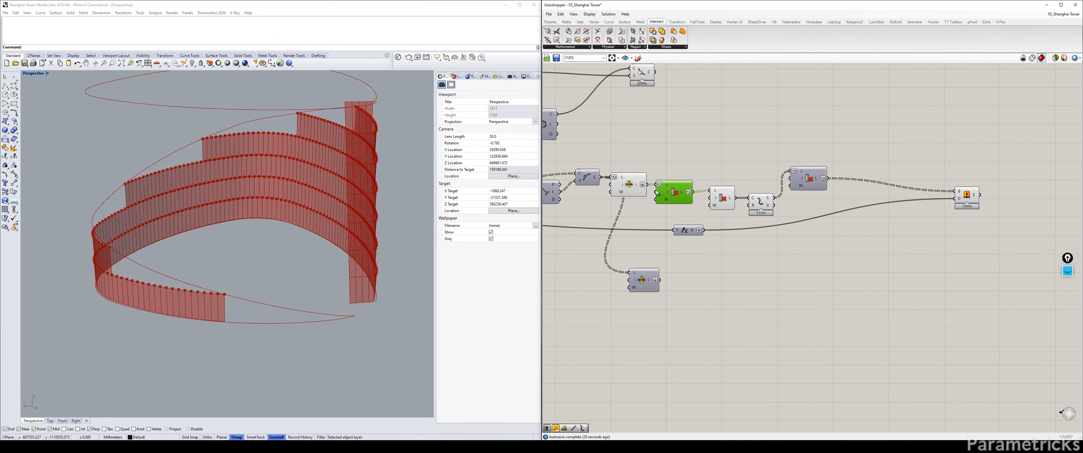
left_click(630, 188)
key("ctrl+q")
left_click(669, 189)
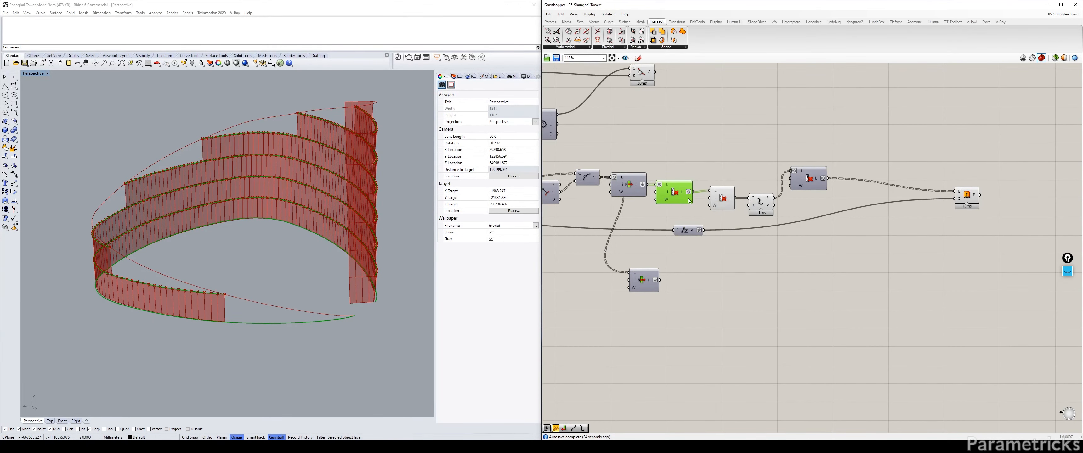
Duplicate the Explode component below the chain and feed the copy's curve input from the first Cull Index output
right_click_drag(752, 242, 711, 211)
left_click_drag(718, 170, 713, 236, "alt")
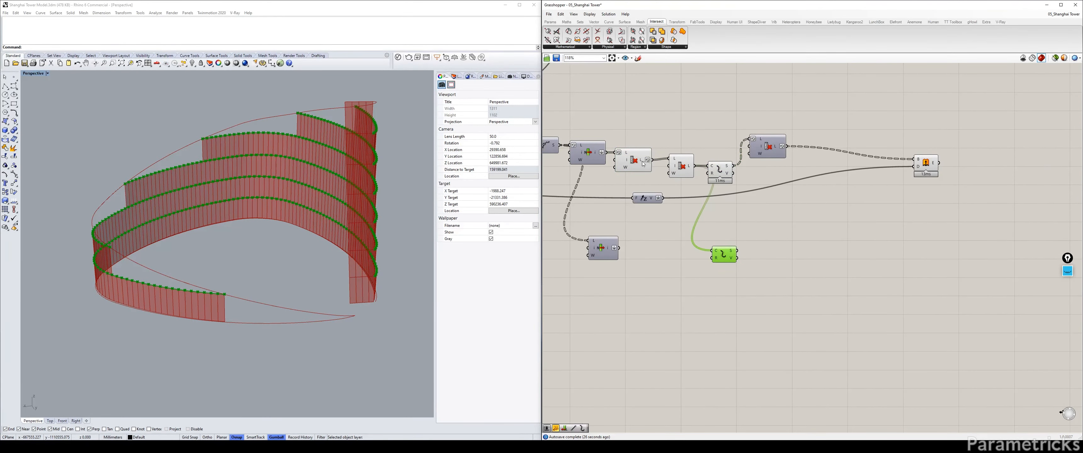
left_click(640, 163)
left_click(685, 167)
left_click(720, 170)
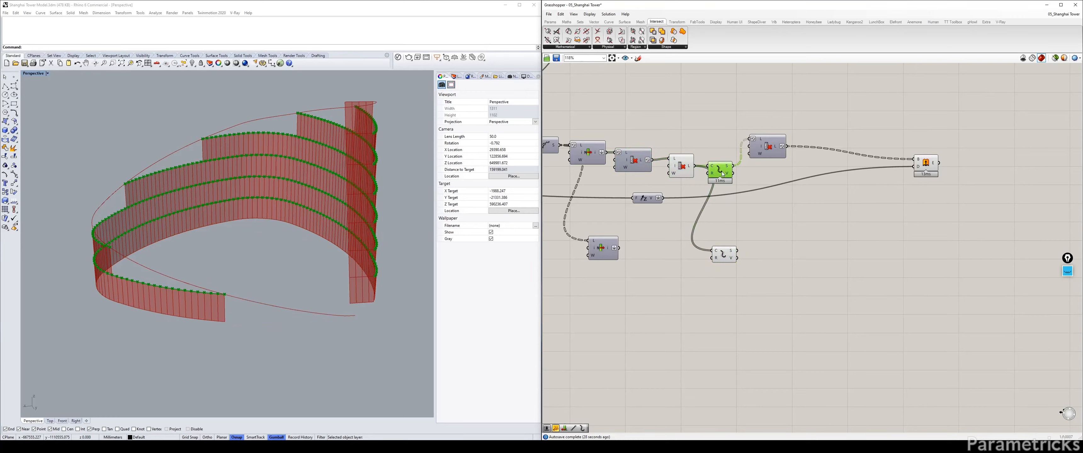
left_click(638, 163)
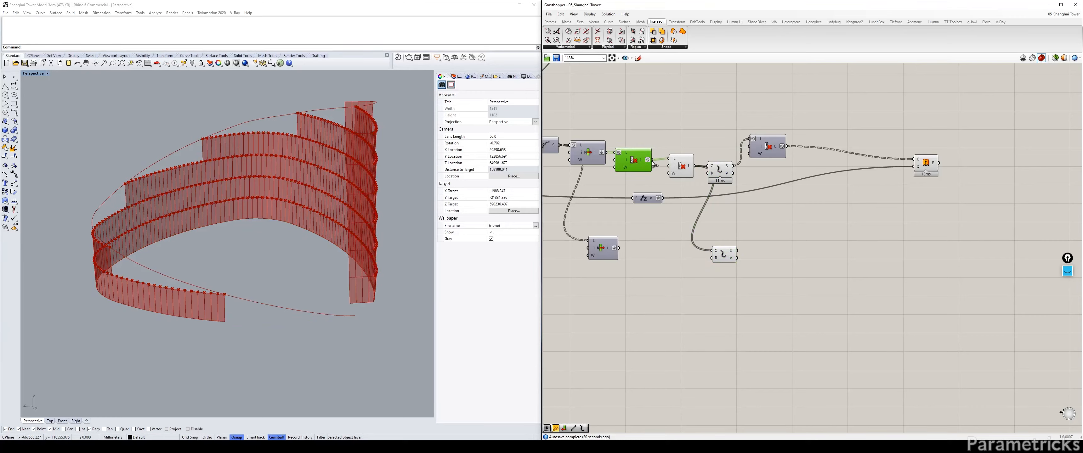
left_click_drag(652, 160, 721, 257)
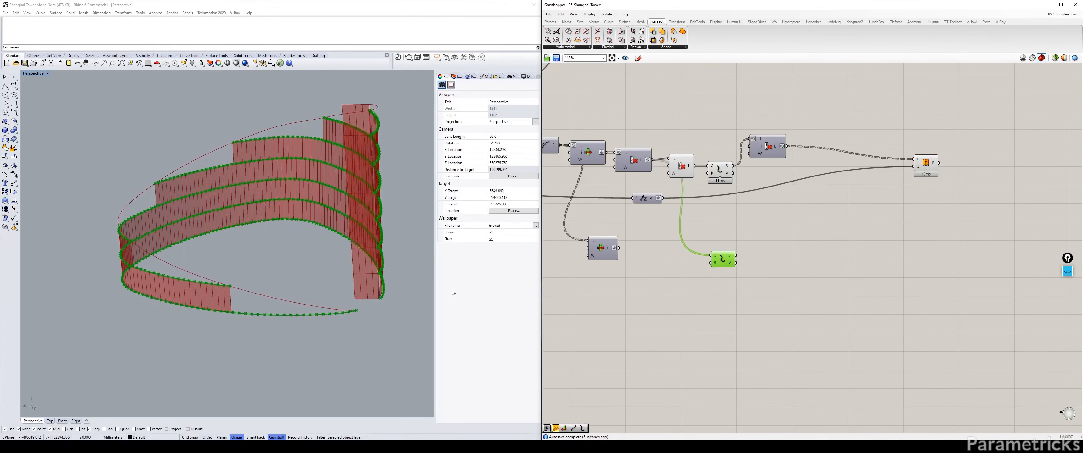
Reposition the Explode copy, add a List Item component beside it and connect the vertices output to the list input
left_click_drag(722, 260, 708, 241)
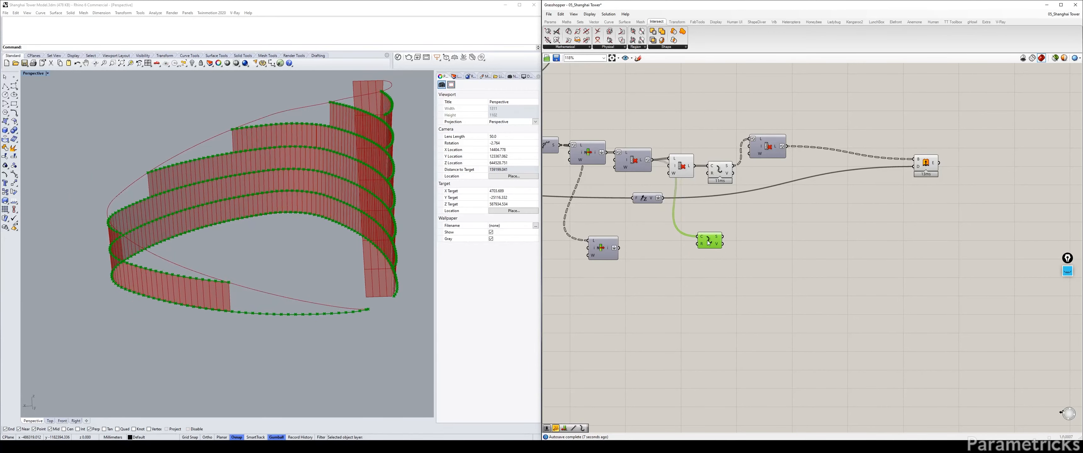
double_click(781, 244)
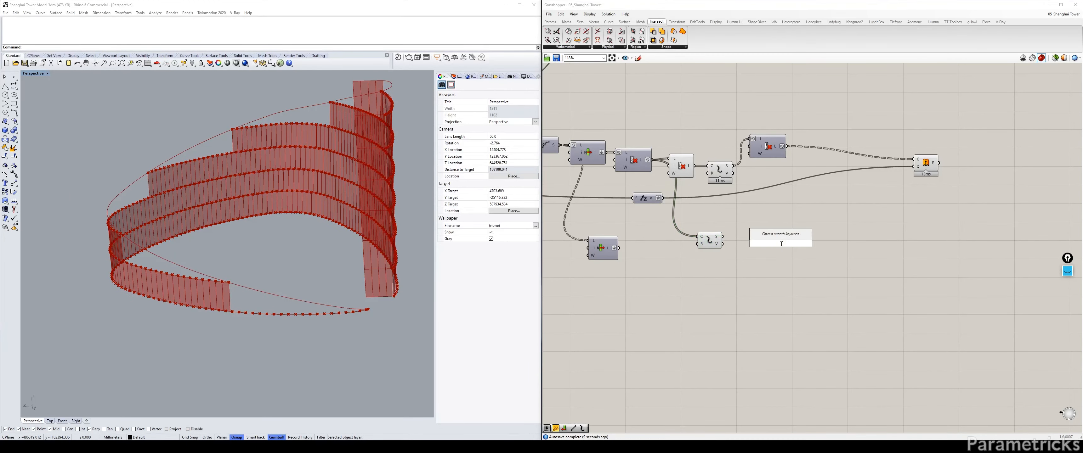
type("list")
left_click(774, 230)
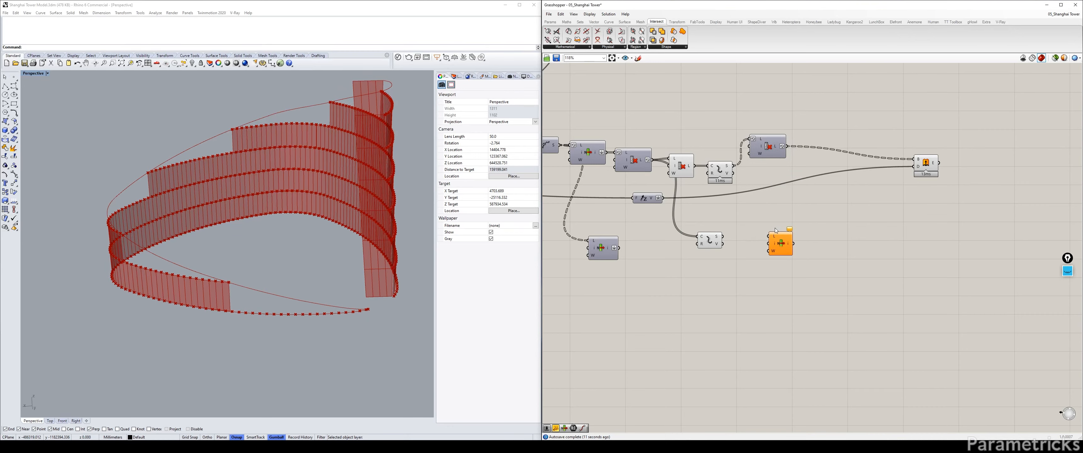
left_click_drag(723, 244, 767, 254)
Add a number slider with value 7 and connect it to the index input of the new List Item
double_click(698, 268)
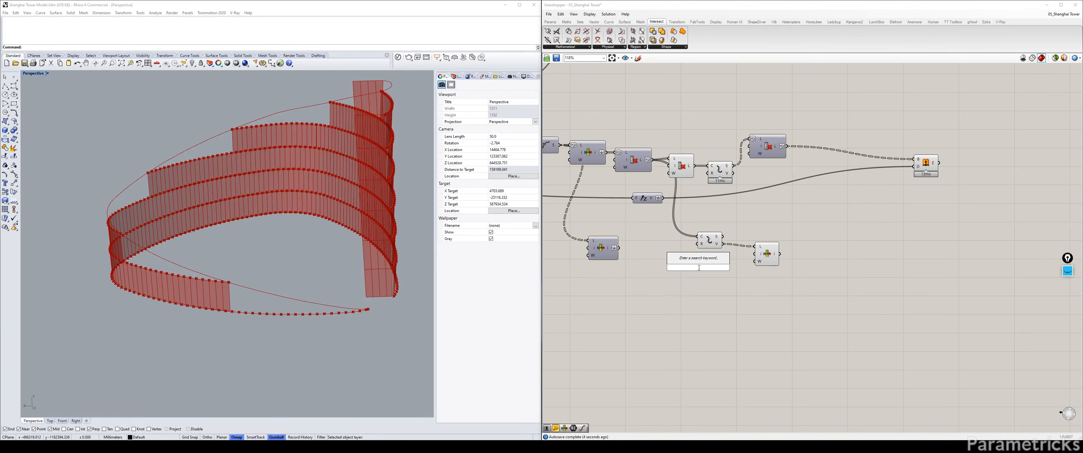
type("4")
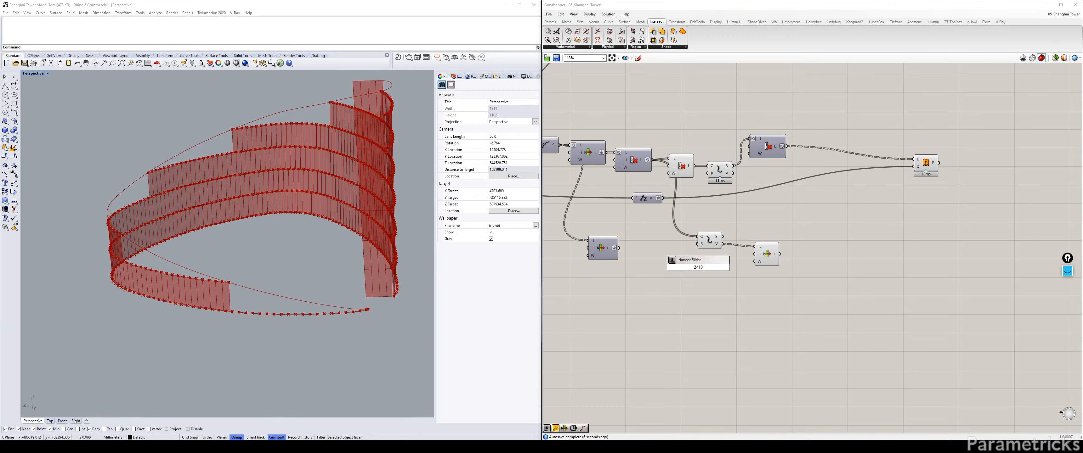
key("Return")
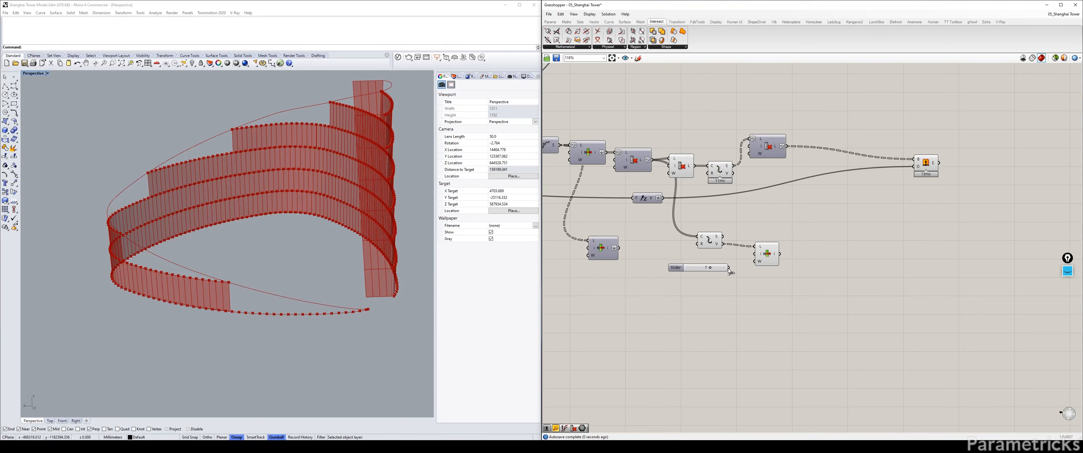
left_click_drag(728, 268, 766, 254)
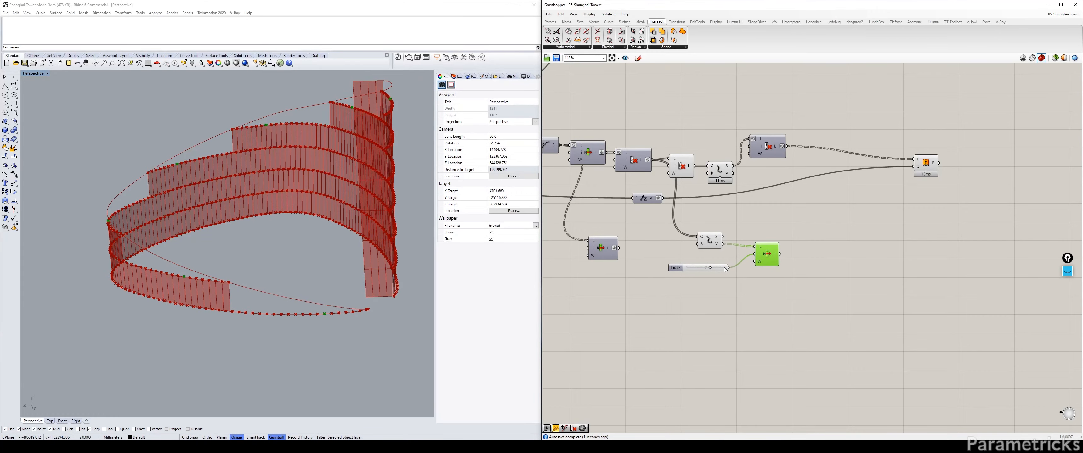
scroll(412, 286, "up", 2)
right_click_drag(404, 295, 304, 322)
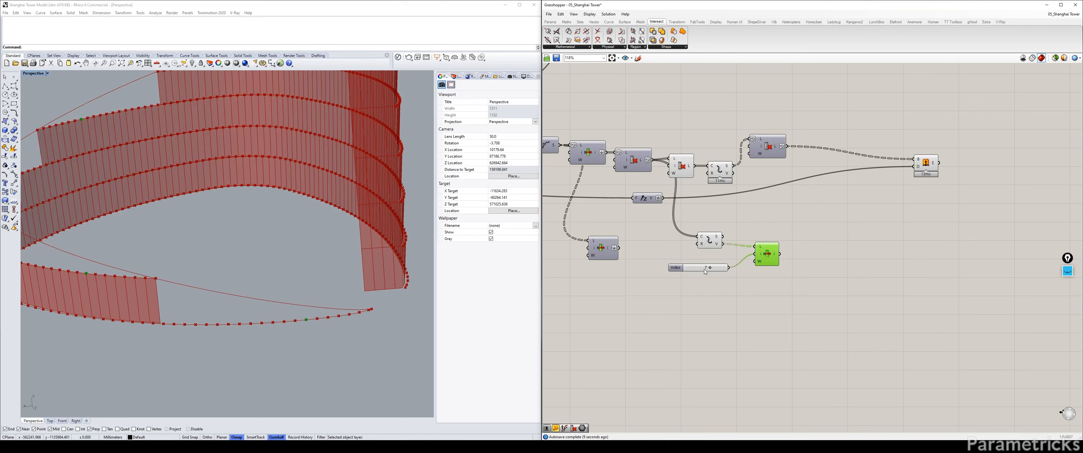
Relocate the index slider to the definition's input area, directly below the FLOOR HEIGHT parameter
right_click_drag(686, 272, 869, 267)
left_click_drag(862, 264, 607, 263)
scroll(839, 260, "down", 2)
right_click_drag(607, 264, 850, 261)
left_click_drag(850, 260, 622, 219)
right_click_drag(622, 219, 845, 239)
left_click_drag(846, 239, 691, 178)
scroll(691, 181, "up", 3)
double_click(699, 197)
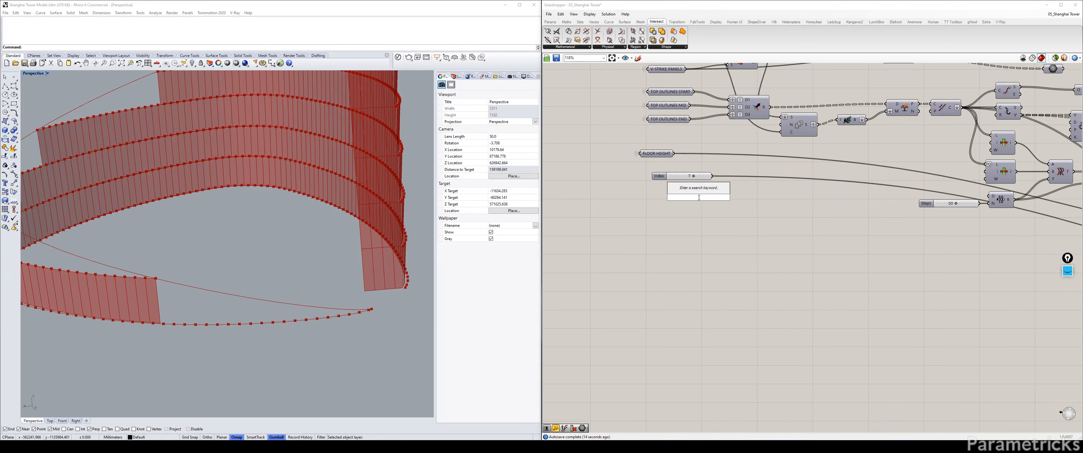
Rename the relocated index slider TRANSITION POINT
left_click(654, 175)
right_click(655, 175)
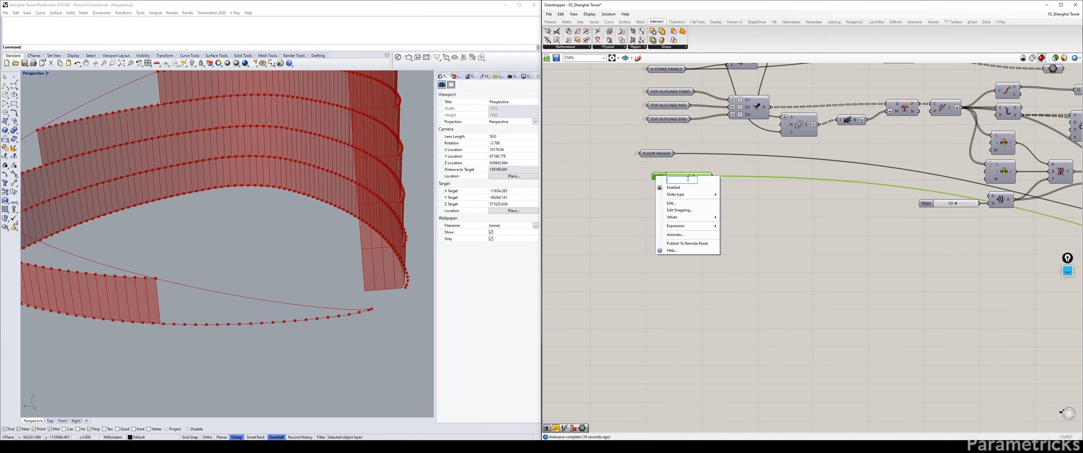
type("TRANSITION ")
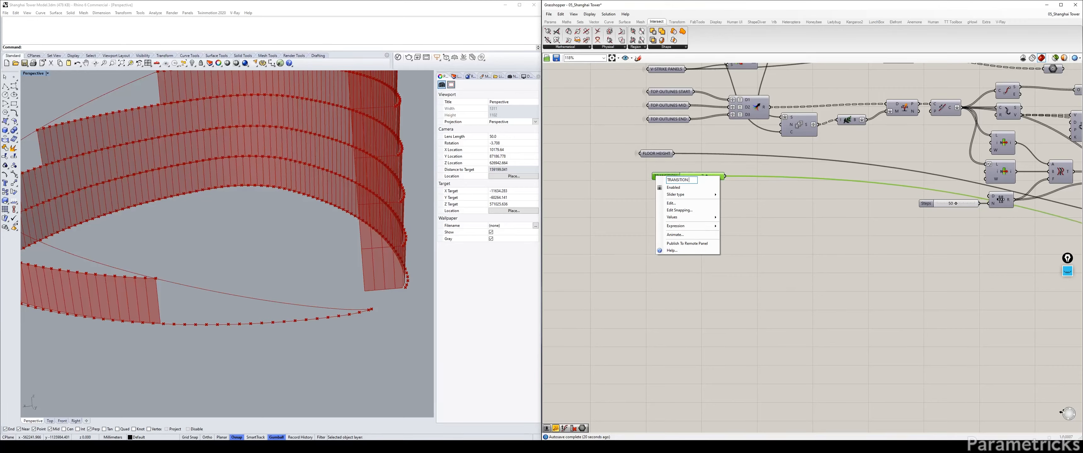
type("POINT")
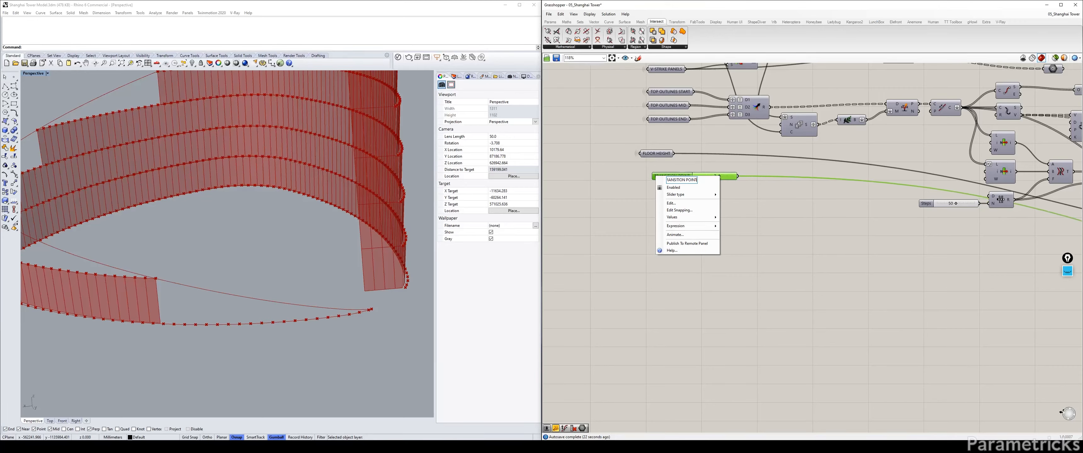
left_click(778, 215)
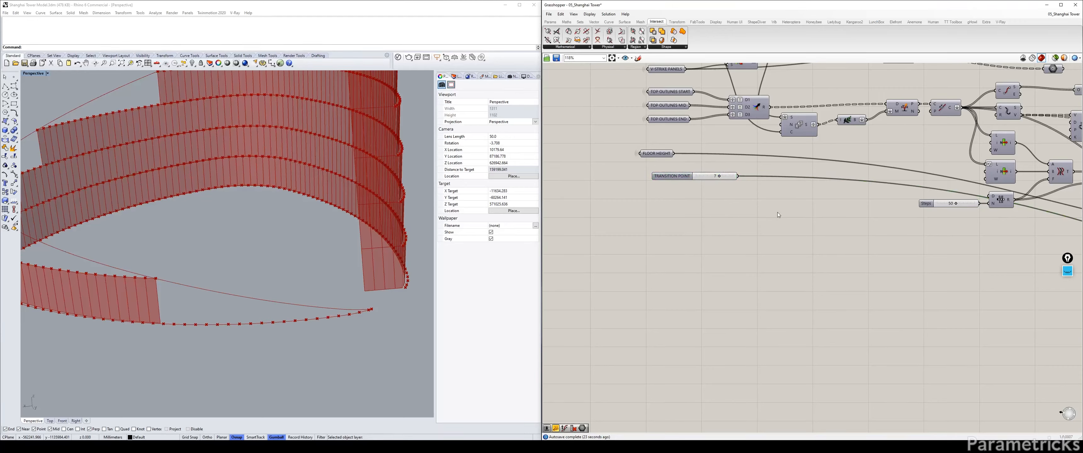
Add a Number parameter named TRANSITION POINT and route the slider's connection to the List Item index through it
double_click(673, 202)
type("NUMER")
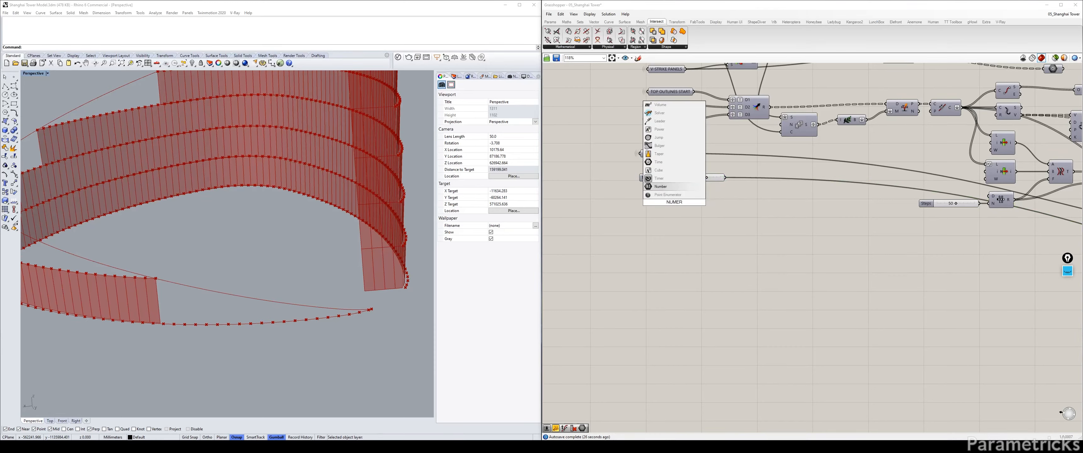
left_click(660, 186)
left_click_drag(672, 203, 742, 195)
right_click(752, 196)
left_click(829, 199)
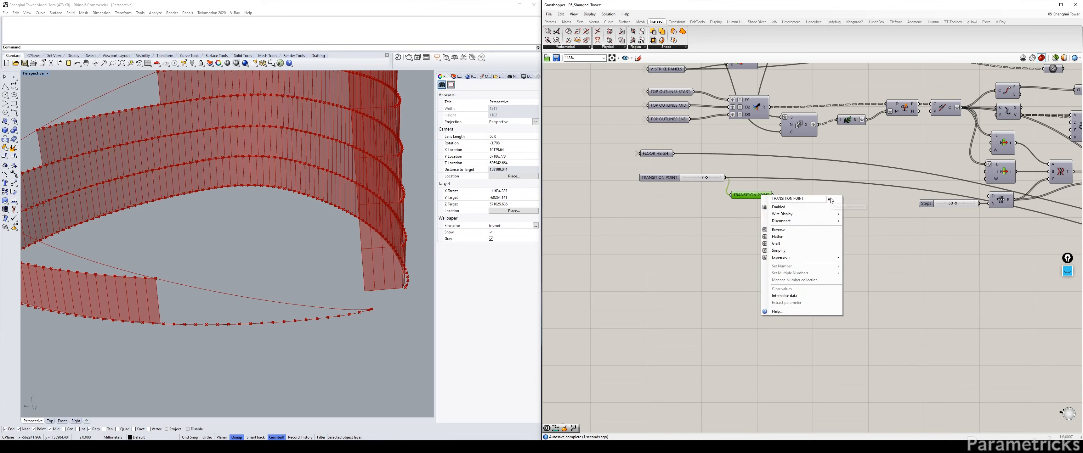
left_click(758, 188)
left_click_drag(725, 179, 772, 195)
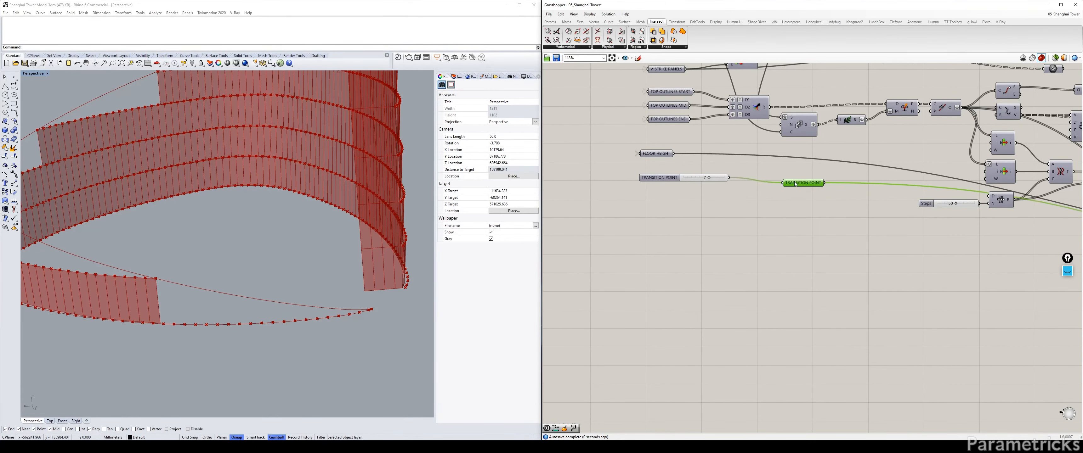
Move the TRANSITION POINT parameter next to the new List Item and arrange the Explode copy and List Item closer to the chain
scroll(714, 202, "down", 5)
left_click_drag(679, 191, 873, 239)
right_click_drag(894, 251, 723, 254)
scroll(786, 249, "up", 6)
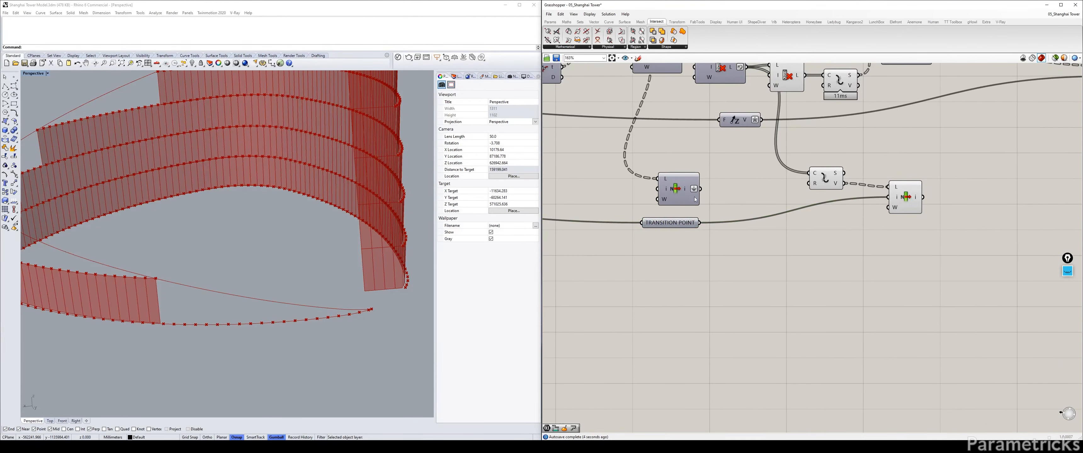
left_click(820, 153)
left_click_drag(819, 152, 815, 126)
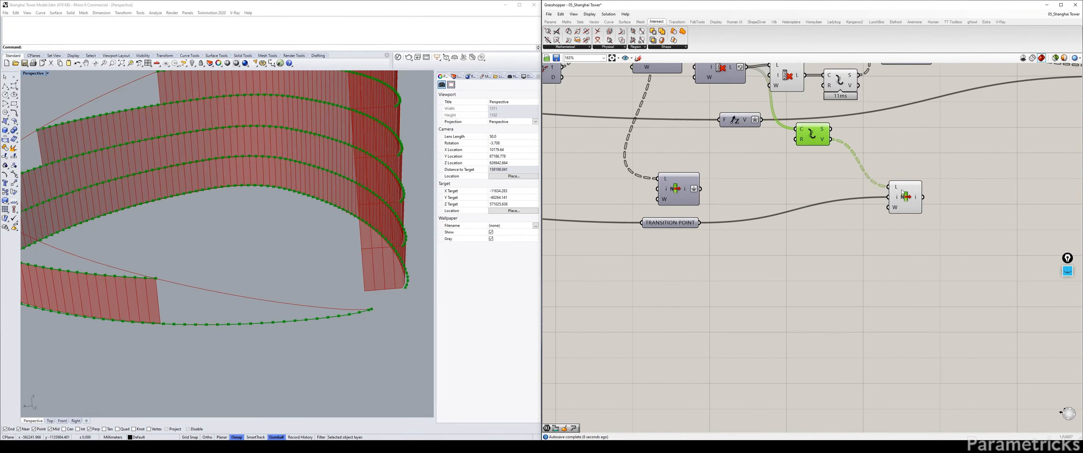
left_click_drag(904, 197, 895, 156)
left_click_drag(670, 222, 674, 154)
right_click_drag(863, 172, 777, 185)
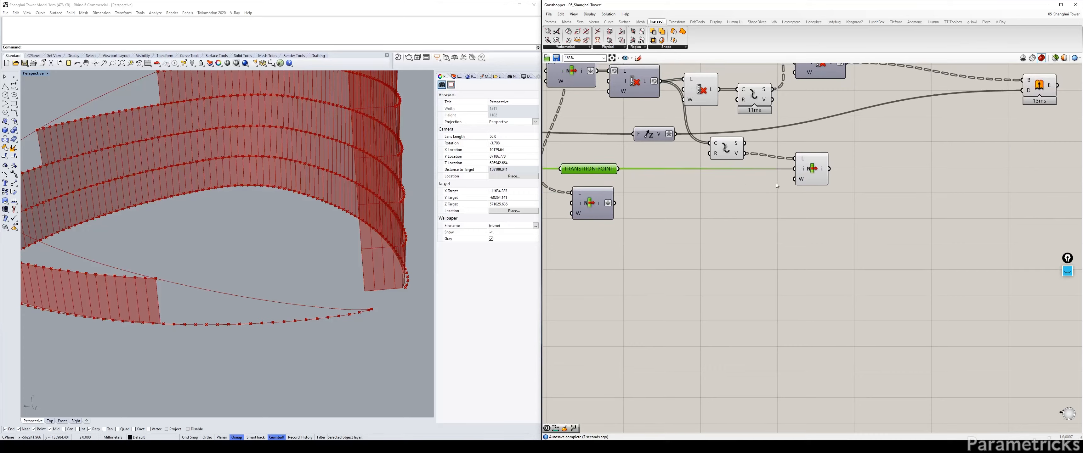
Turn off the preview of the Explode copy and highlight the points picked by the new List Item
left_click(722, 147)
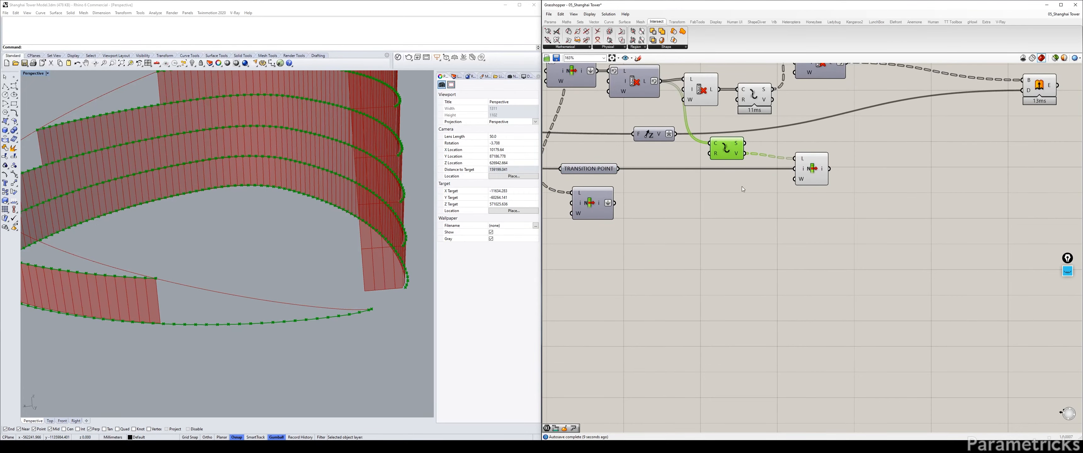
left_click(752, 206)
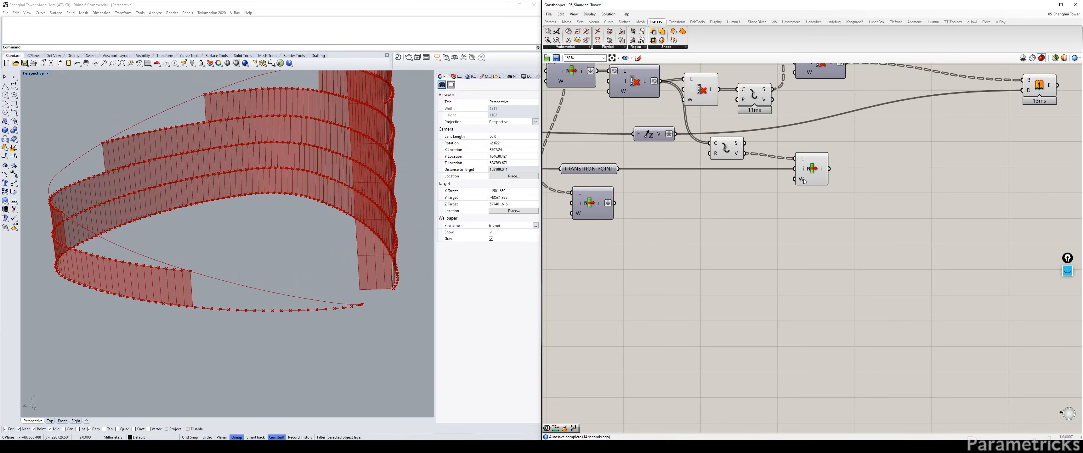
left_click(726, 148)
left_click(817, 161)
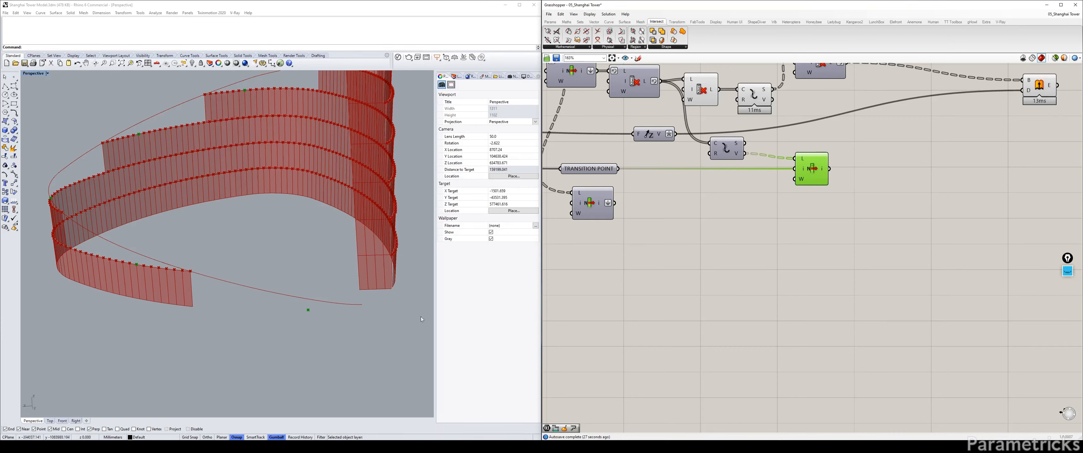
Add a Line SDL component beside the List Item and connect the selected points to its start input
double_click(800, 237)
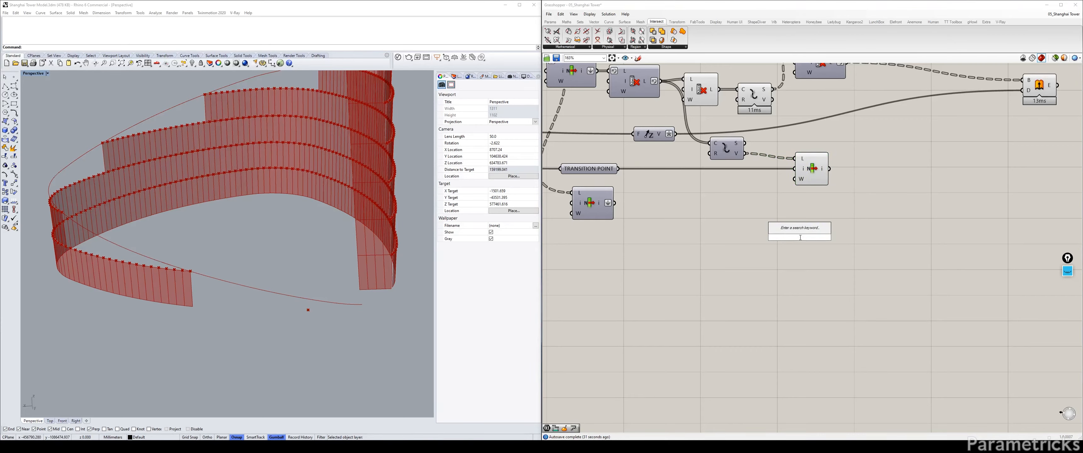
type("sdl")
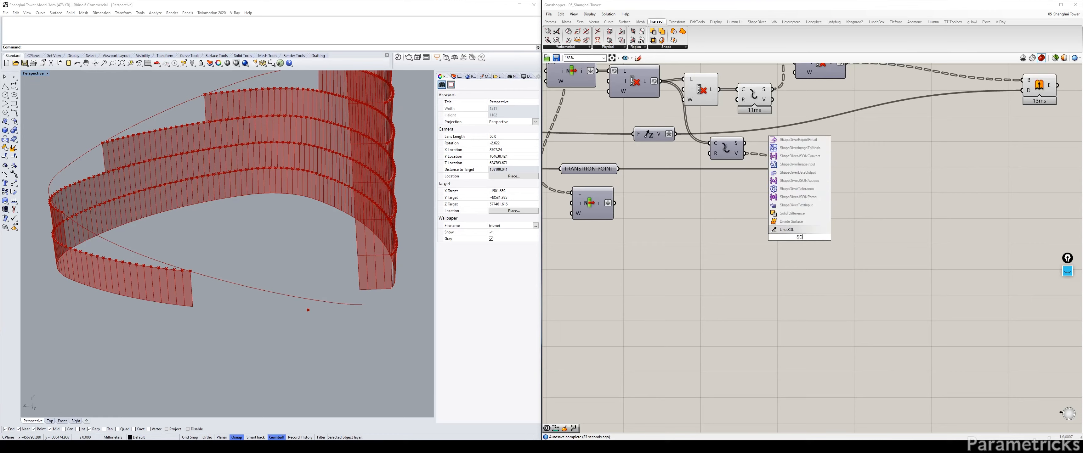
key("Return")
left_click_drag(800, 239, 860, 183)
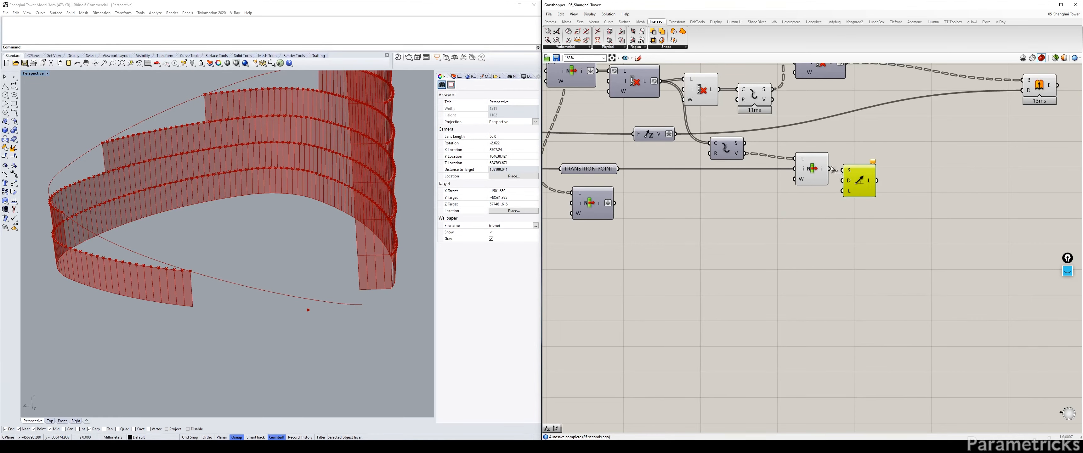
Add a Unit Z component below the List Item and connect it to the Line SDL's direction input
double_click(781, 231)
type("z")
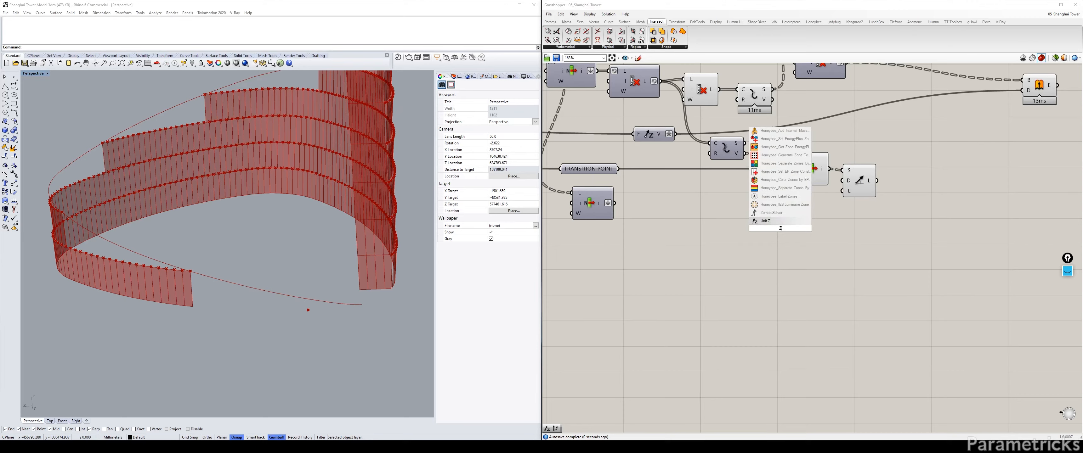
key("Return")
left_click_drag(779, 229, 849, 180)
left_click_drag(806, 207, 808, 193)
left_click_drag(859, 182, 868, 191)
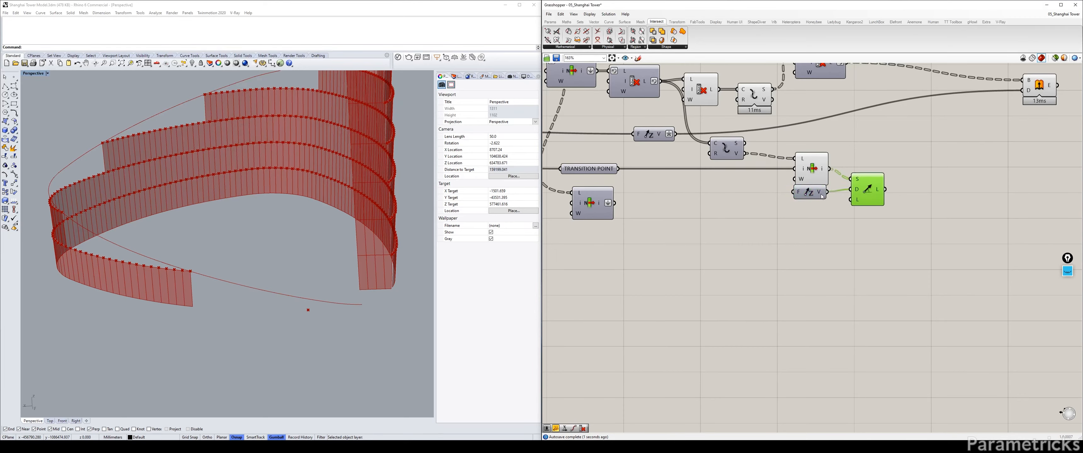
Connect the height parameter at the start of the definition to the Line SDL's length input
scroll(776, 168, "down", 5)
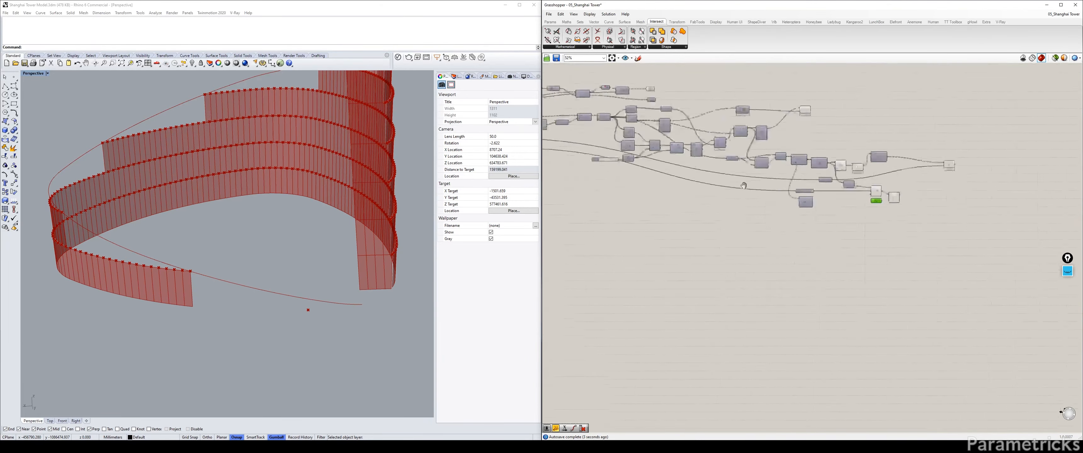
scroll(744, 165, "up", 6)
right_click_drag(745, 165, 572, 174)
scroll(573, 174, "down", 6)
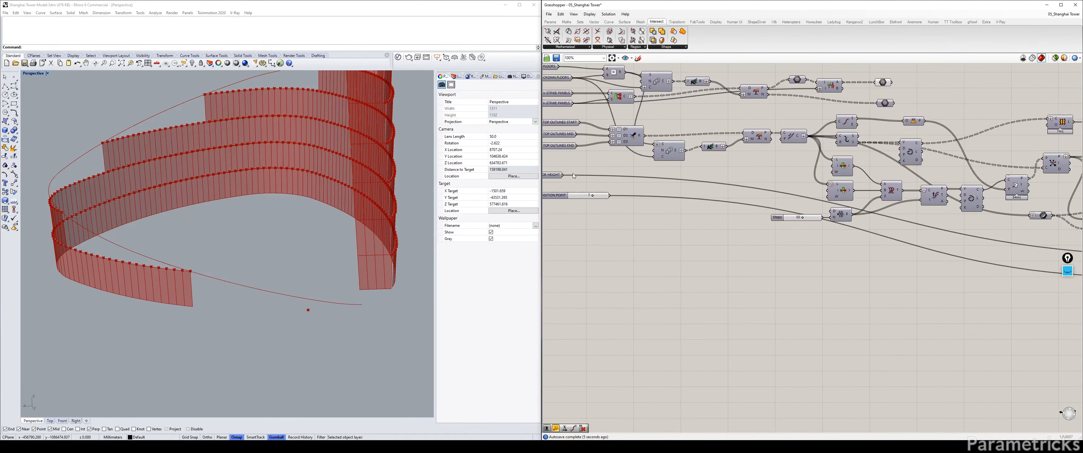
scroll(933, 217, "up", 3)
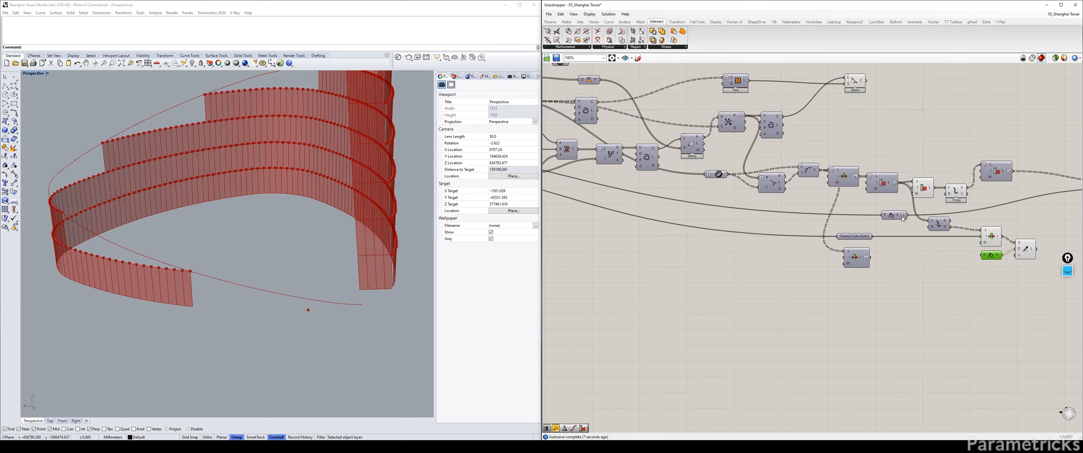
scroll(896, 217, "up", 1)
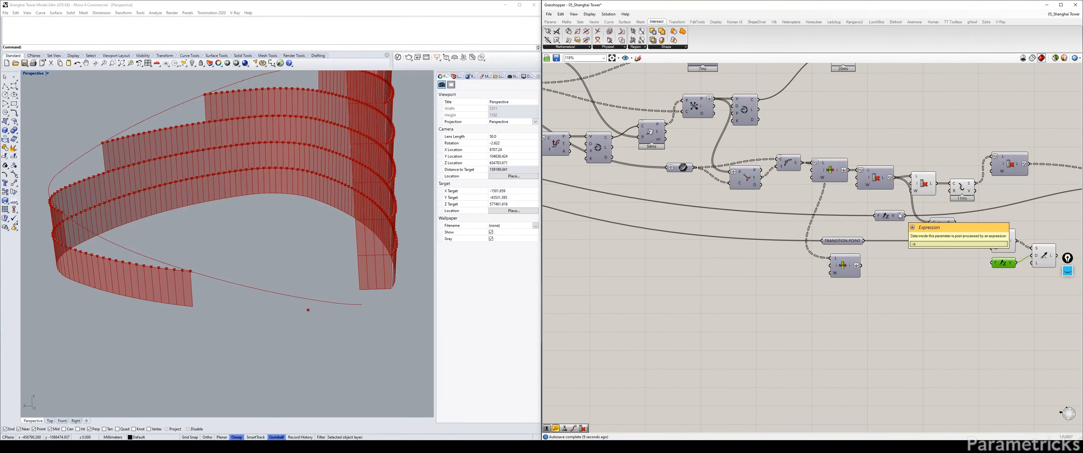
scroll(900, 216, "down", 4)
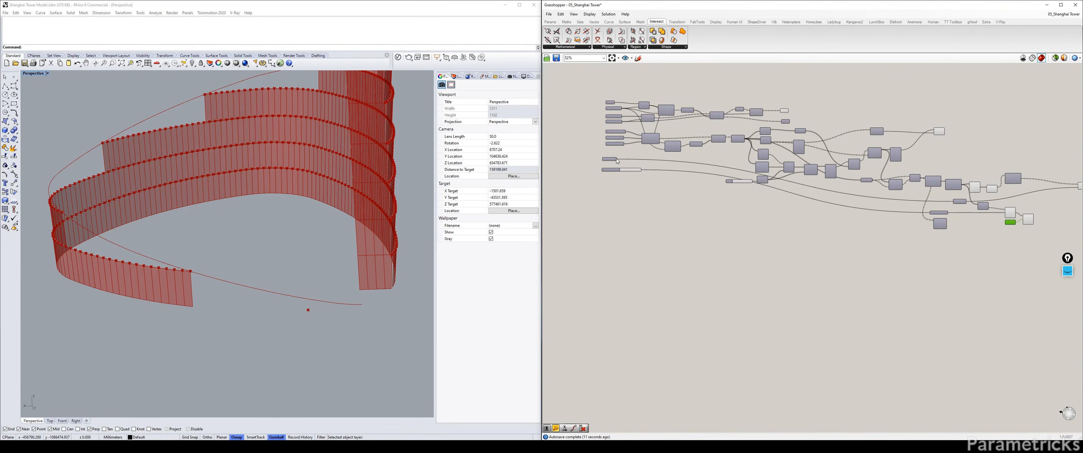
scroll(967, 182, "up", 2)
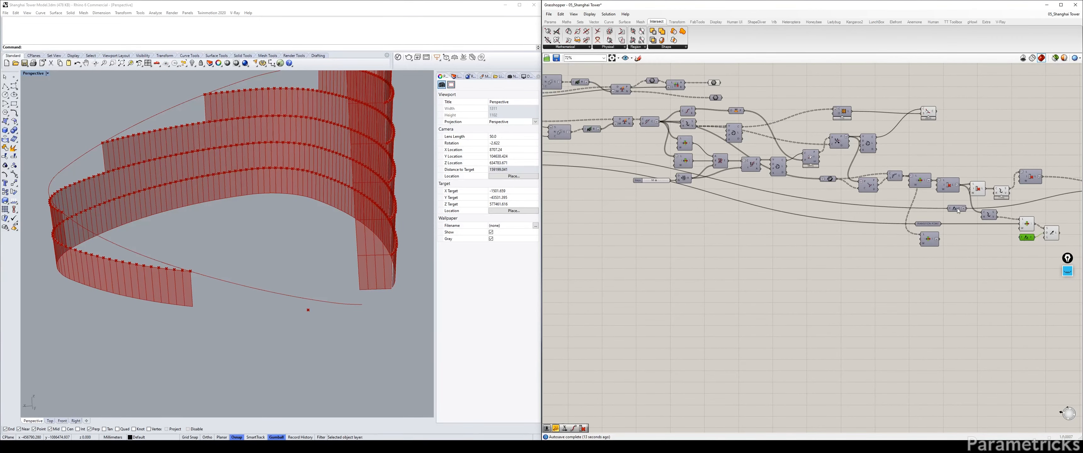
scroll(948, 209, "up", 3)
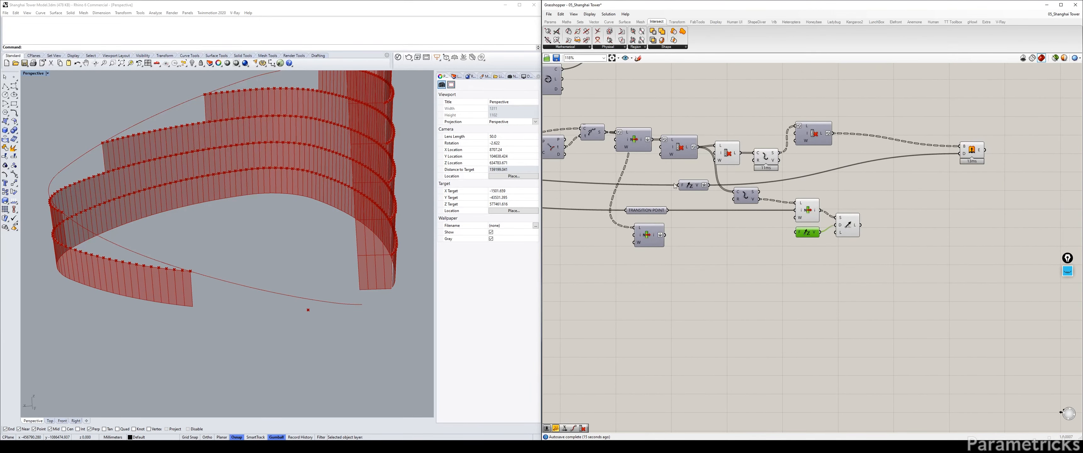
scroll(686, 187, "down", 3)
scroll(624, 168, "up", 2)
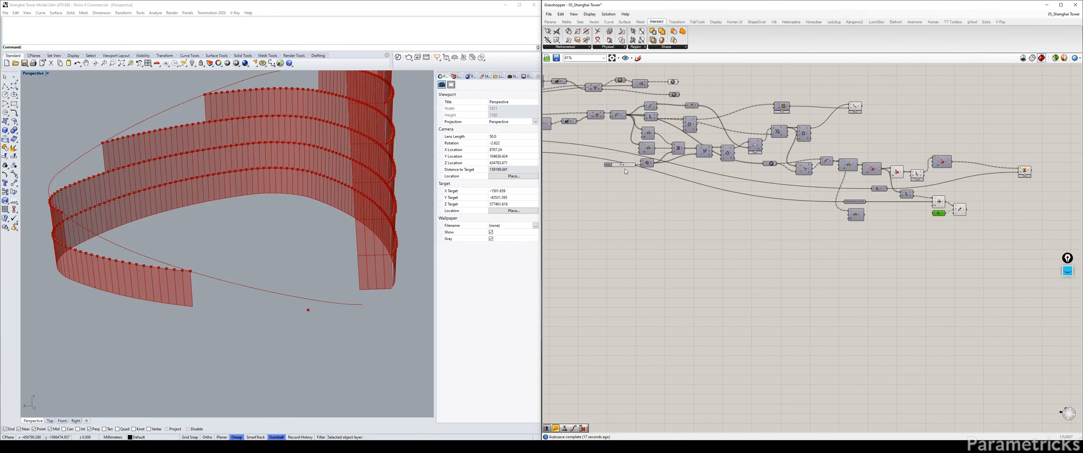
left_click_drag(654, 158, 1042, 223)
right_click_drag(1057, 224, 819, 223)
Arrange the List Item, Unit Z and Line SDL components compactly and check the vertical lines in the model
scroll(820, 225, "up", 5)
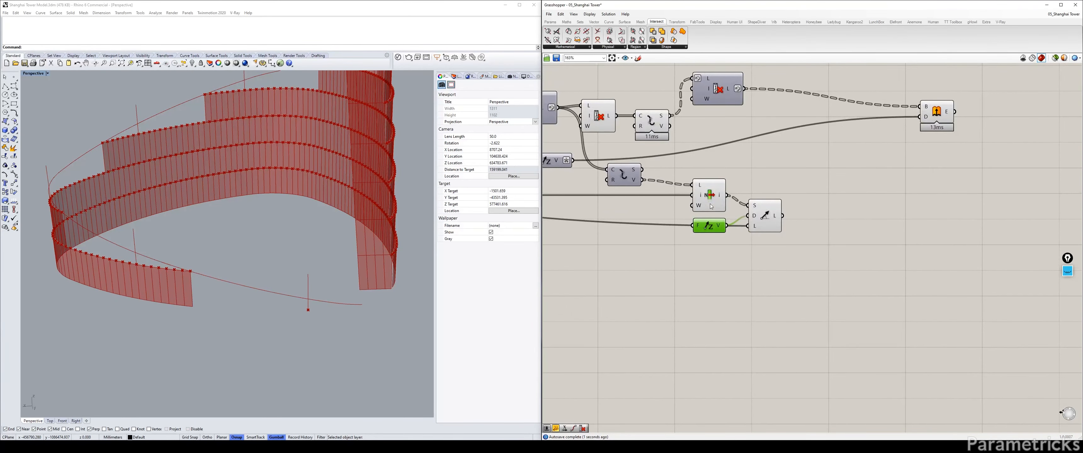
left_click_drag(710, 204, 708, 195)
left_click_drag(709, 225, 694, 216)
left_click_drag(765, 216, 757, 219)
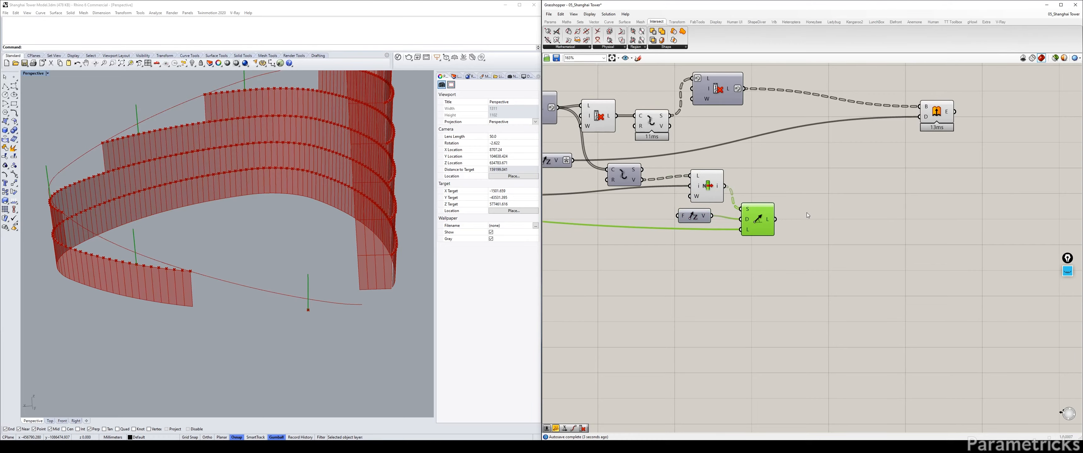
right_click_drag(301, 207, 397, 228)
Add a Curve Proximity component beside the Line SDL and connect the vertical lines to its B input
double_click(822, 244)
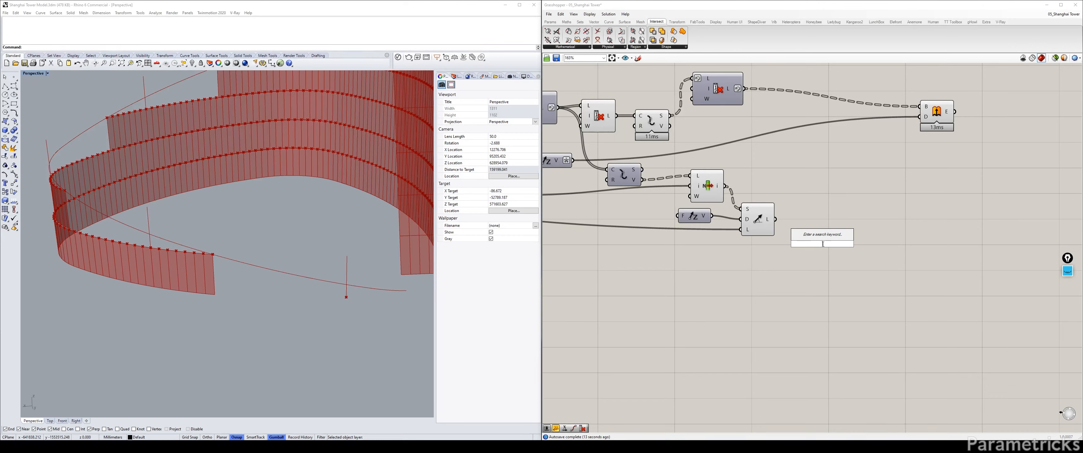
type("CURV")
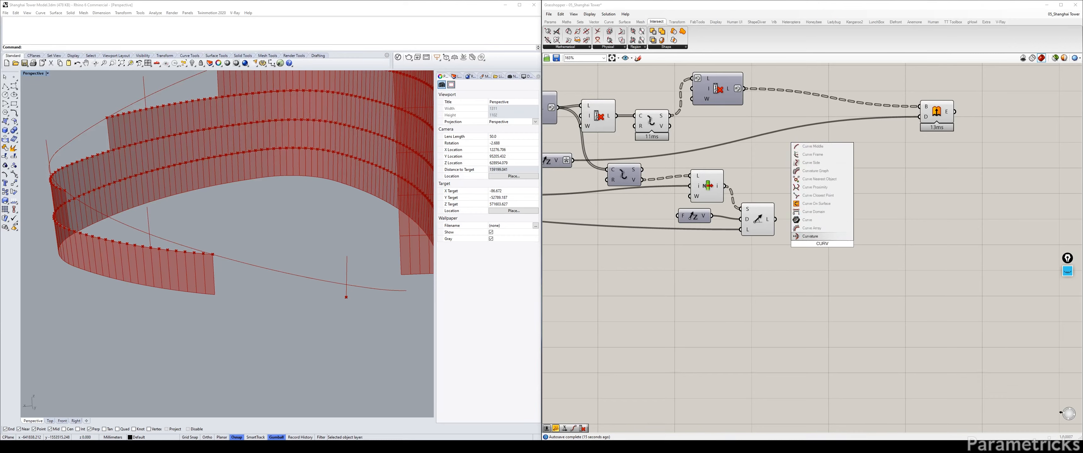
key("Up")
key("Up")
key("Up")
key("Up")
key("Up")
key("Up")
key("Return")
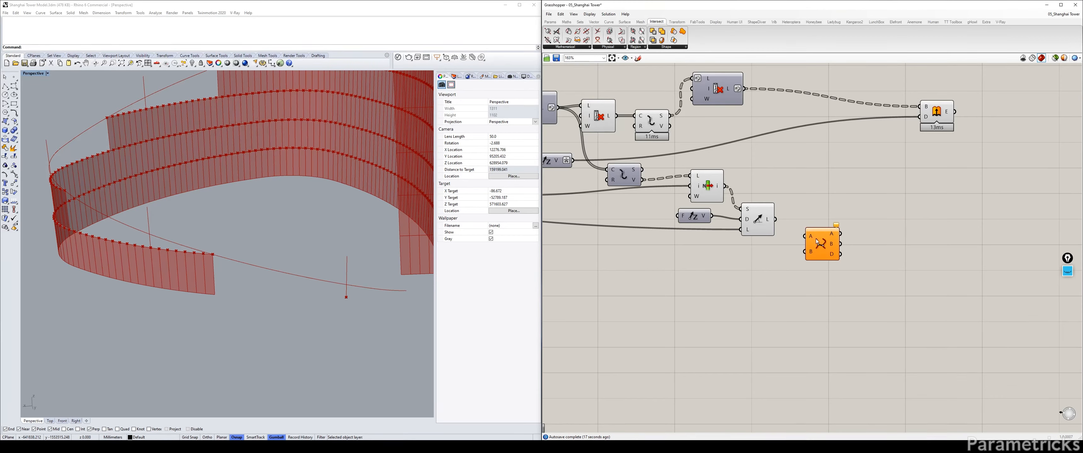
left_click_drag(815, 239, 803, 223)
Connect the upper component that outputs the sloping top curve to Curve Proximity's A input
left_click(708, 186)
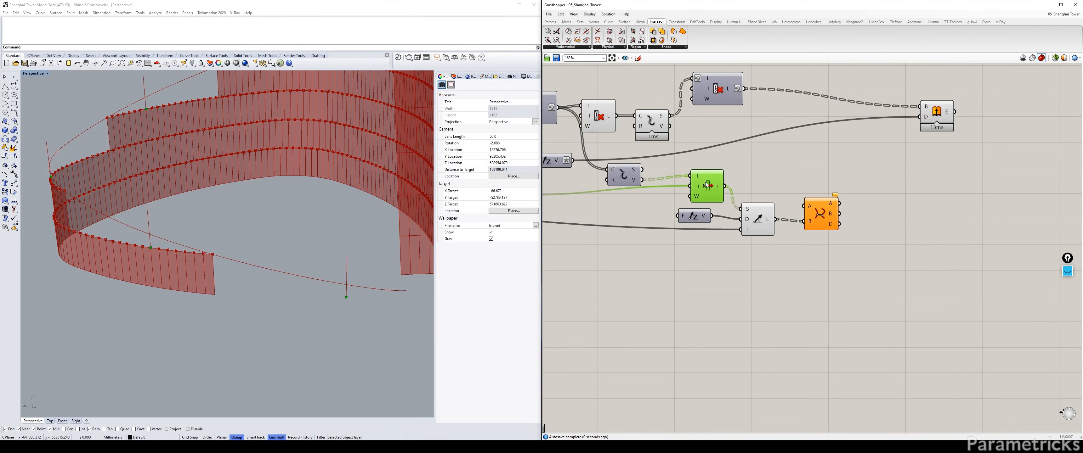
left_click(756, 219)
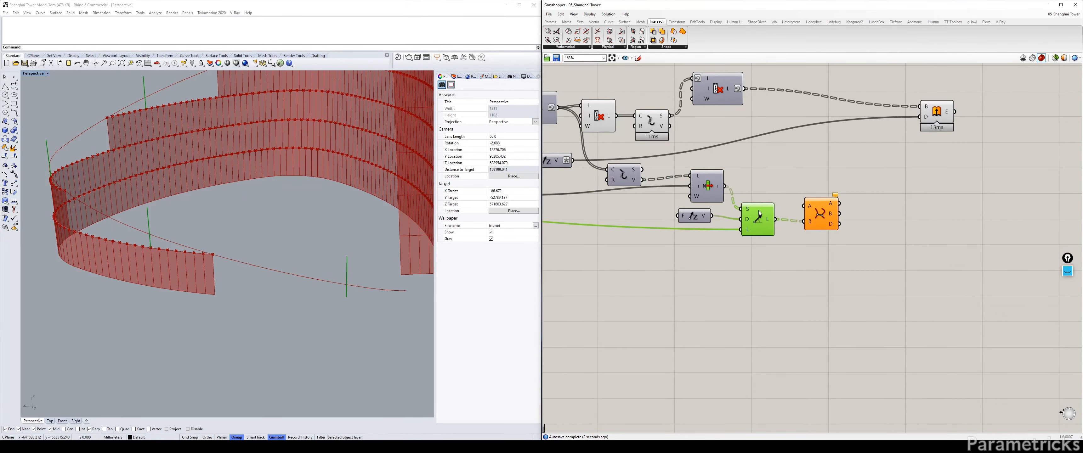
right_click_drag(672, 143, 722, 144)
left_click(648, 116)
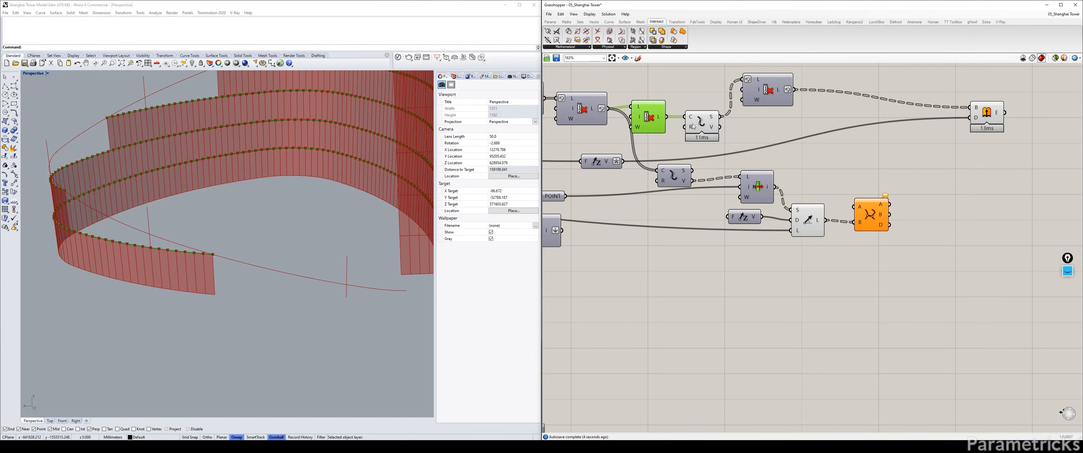
right_click_drag(580, 141, 913, 241)
scroll(802, 145, "down", 3)
right_click_drag(892, 136, 640, 130)
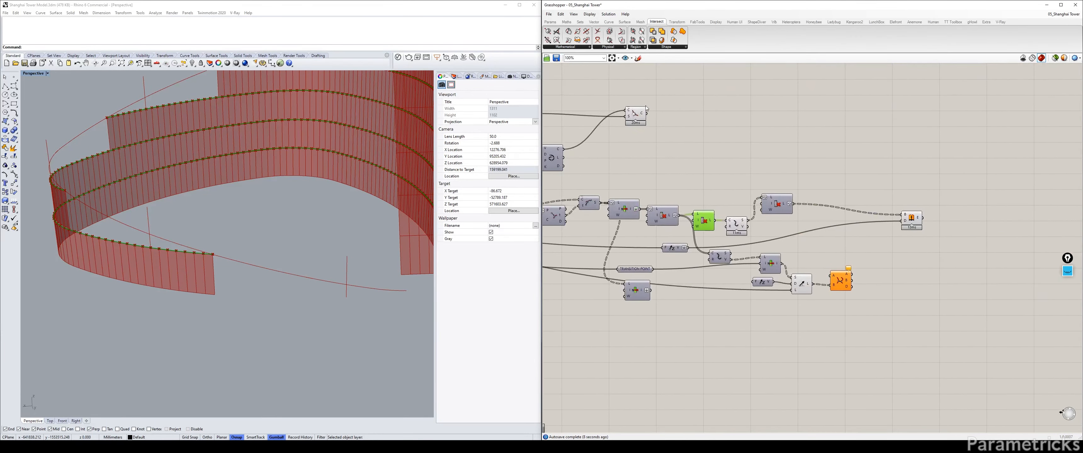
left_click_drag(646, 114, 834, 276)
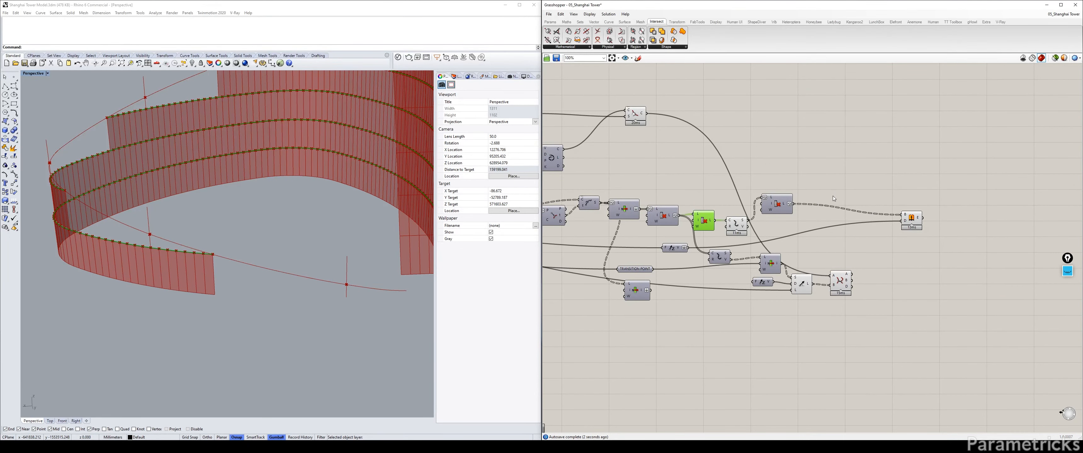
Highlight the lower List Item's floor curves and disconnect the sloping top curve from Curve Proximity's A input
right_click_drag(825, 192, 832, 165)
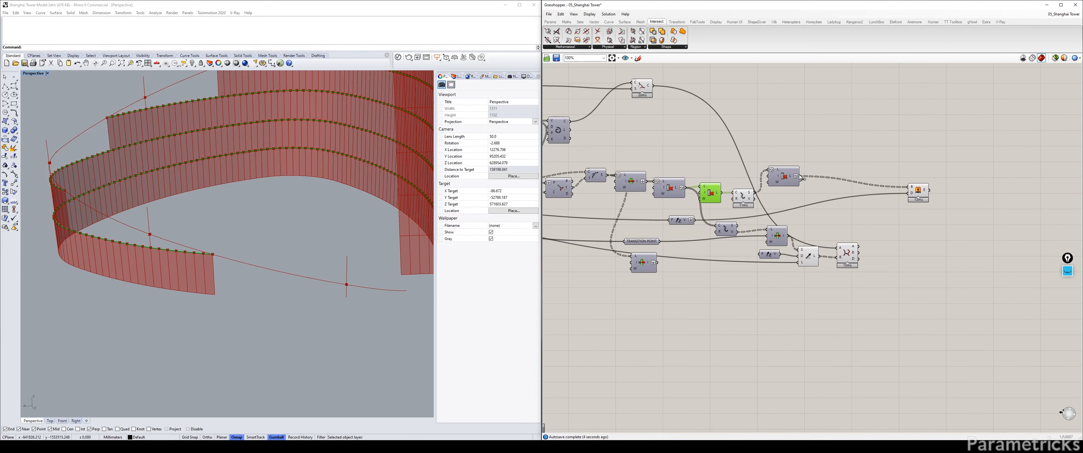
scroll(701, 236, "up", 2)
left_click(636, 265)
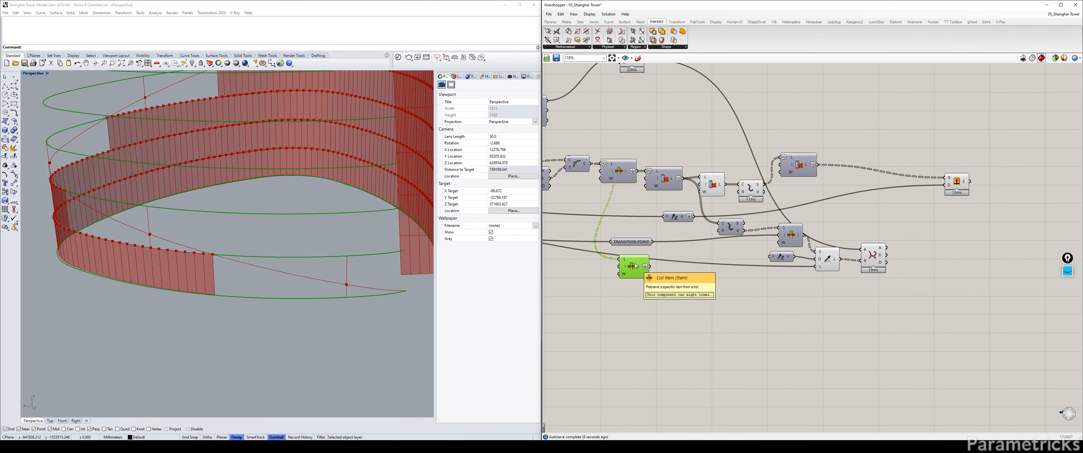
right_click_drag(673, 106, 683, 128)
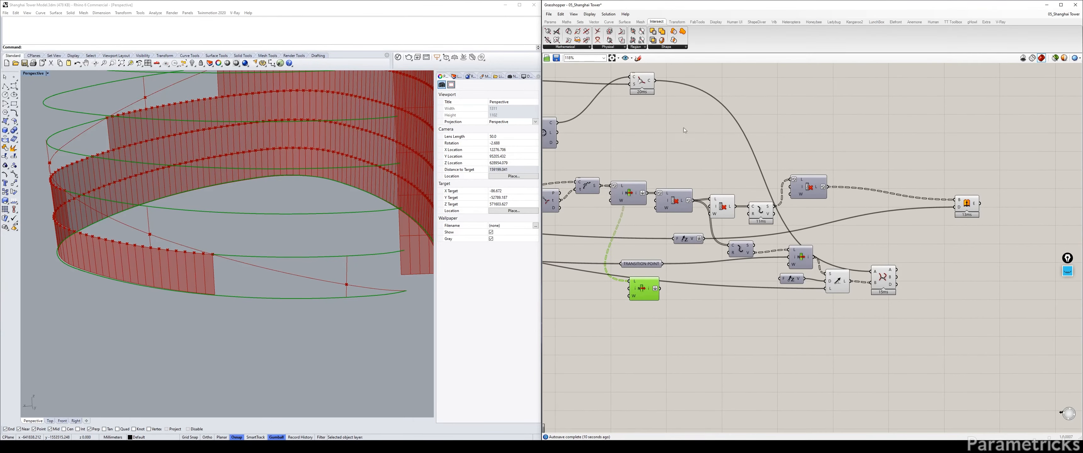
left_click_drag(655, 80, 873, 271, "ctrl")
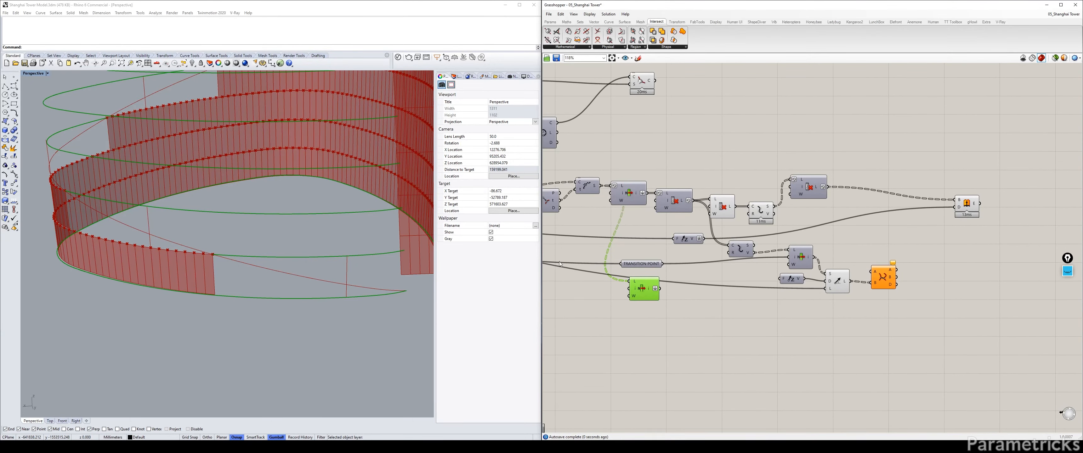
Turn off the preview of the second Cull Index in the upper chain
scroll(660, 287, "up", 5)
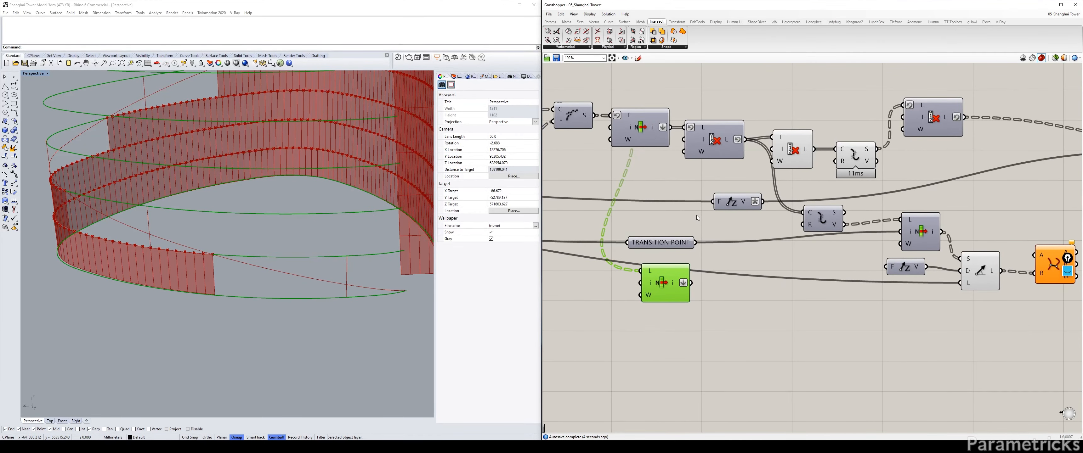
right_click_drag(696, 215, 645, 196)
scroll(338, 217, "down", 3)
right_click_drag(337, 217, 330, 217)
right_click_drag(329, 217, 289, 238, "shift")
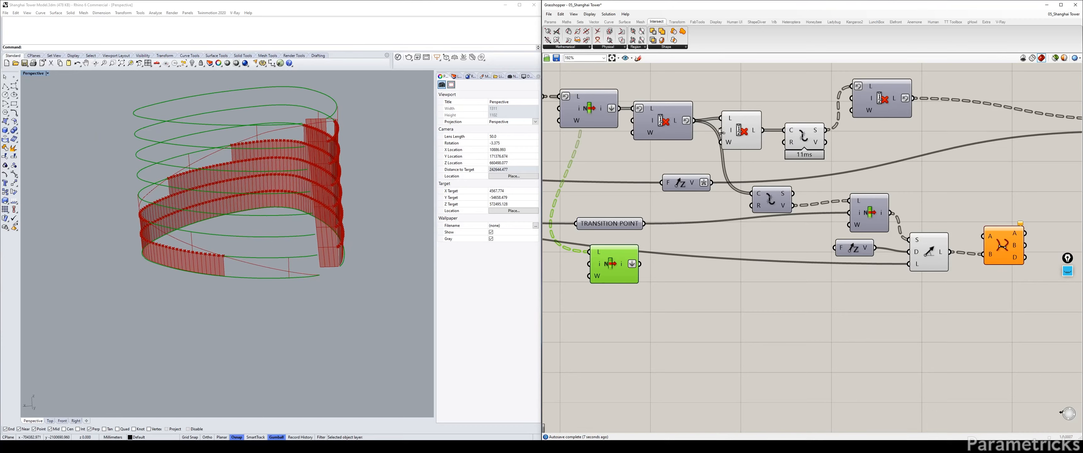
left_click(735, 133)
key("ctrl+q")
Copy the first Cull Index beside the lower List Item and connect that List Item's curves to the copy's list input
left_click_drag(687, 121, 727, 291, "alt")
left_click_drag(671, 274, 610, 265)
left_click(610, 265)
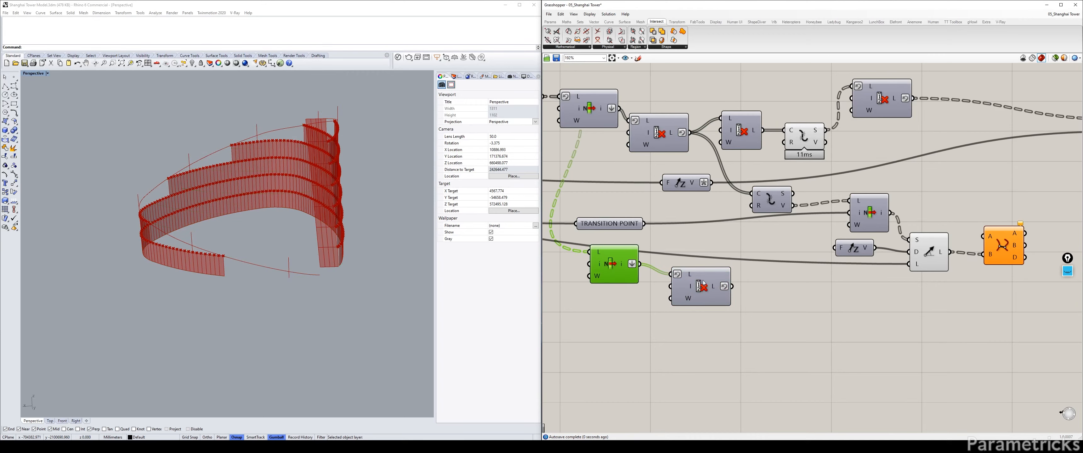
left_click(709, 280)
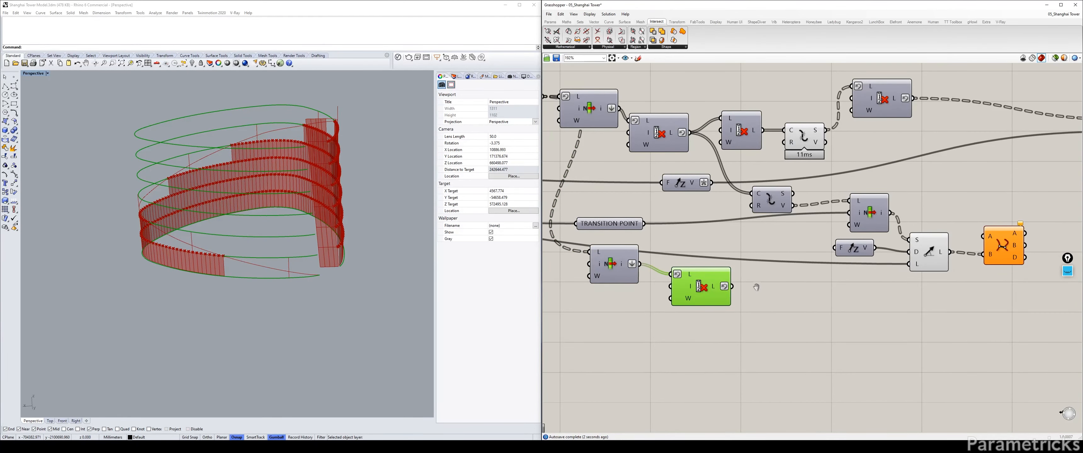
Connect the copied Cull Index to Curve Proximity's A input and turn off the copy's preview
right_click_drag(755, 287, 663, 295)
left_click(649, 298)
left_click_drag(639, 294, 890, 244)
left_click_drag(603, 295, 606, 292)
key("ctrl+q")
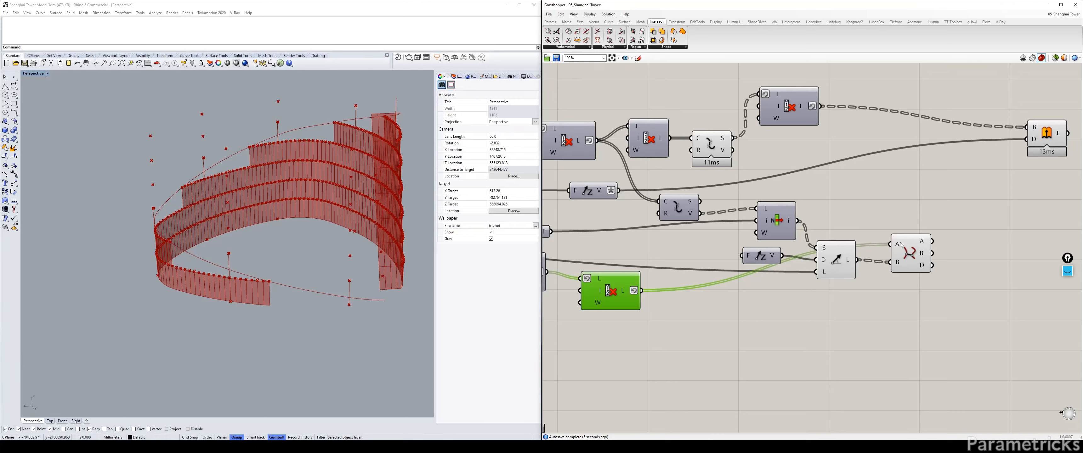
Try flattening the Line SDL's output, then remove the flattening
mouse_move(896, 244)
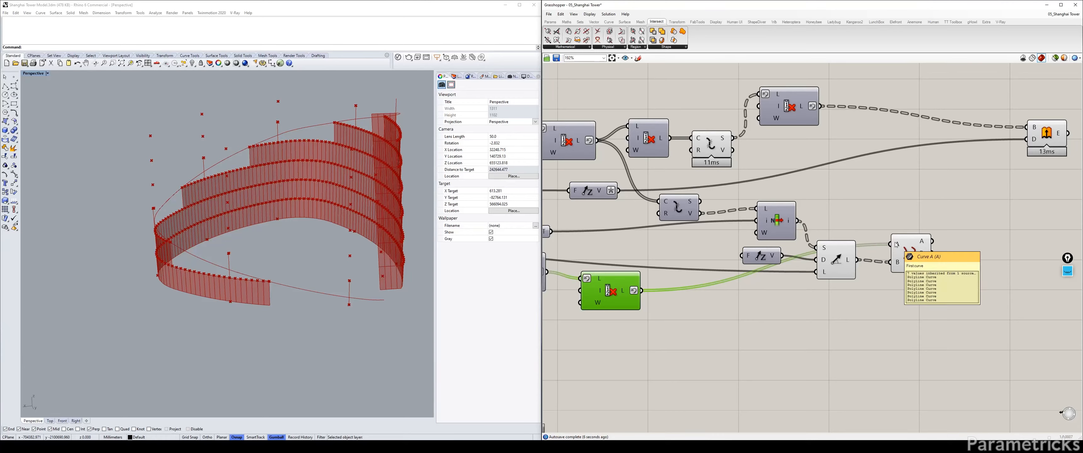
right_click(849, 259)
left_click(865, 291)
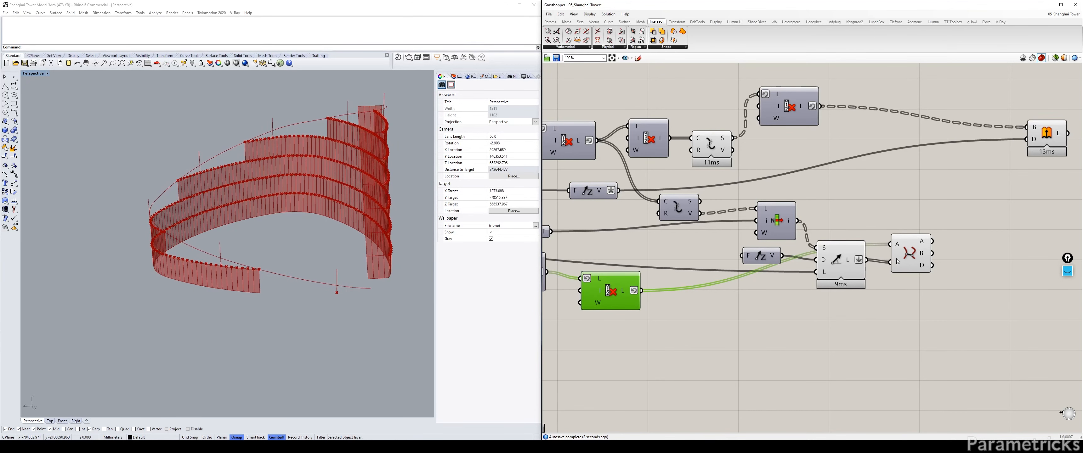
right_click(849, 263)
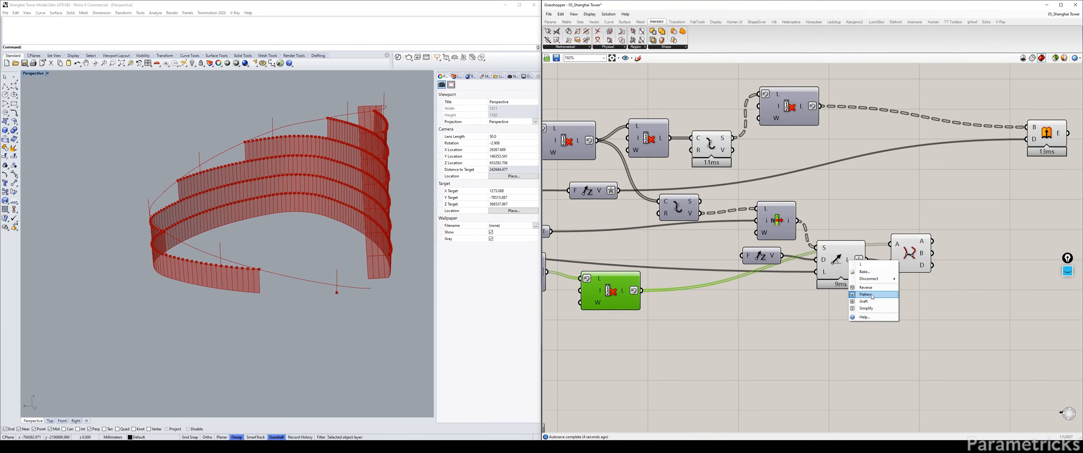
left_click(865, 293)
Graft Curve Proximity's A input and nudge the component into place beside the Line SDL
right_click(627, 291)
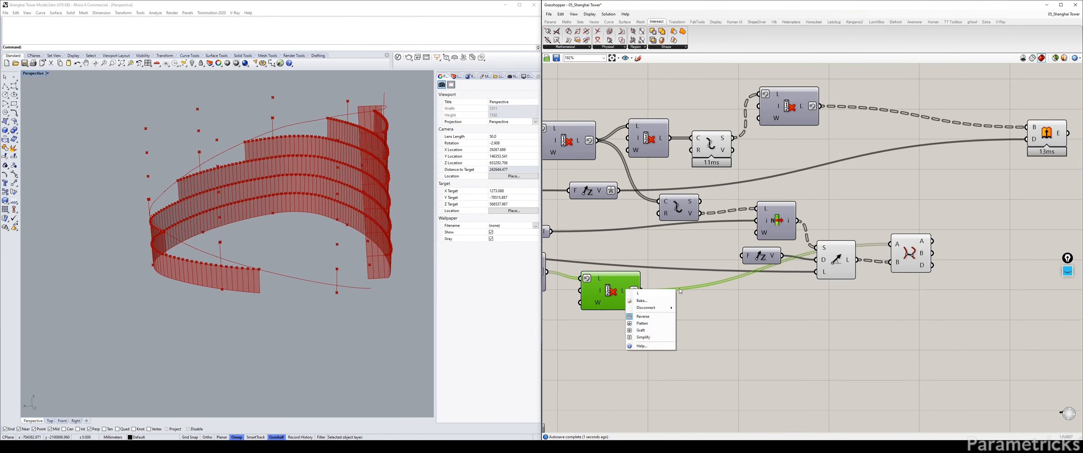
right_click(896, 245)
left_click(916, 294)
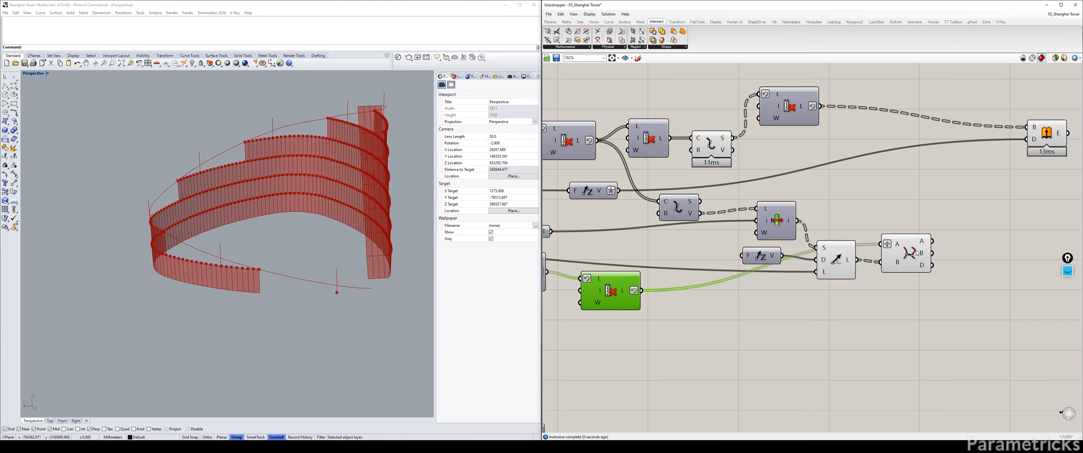
left_click_drag(917, 253, 914, 248)
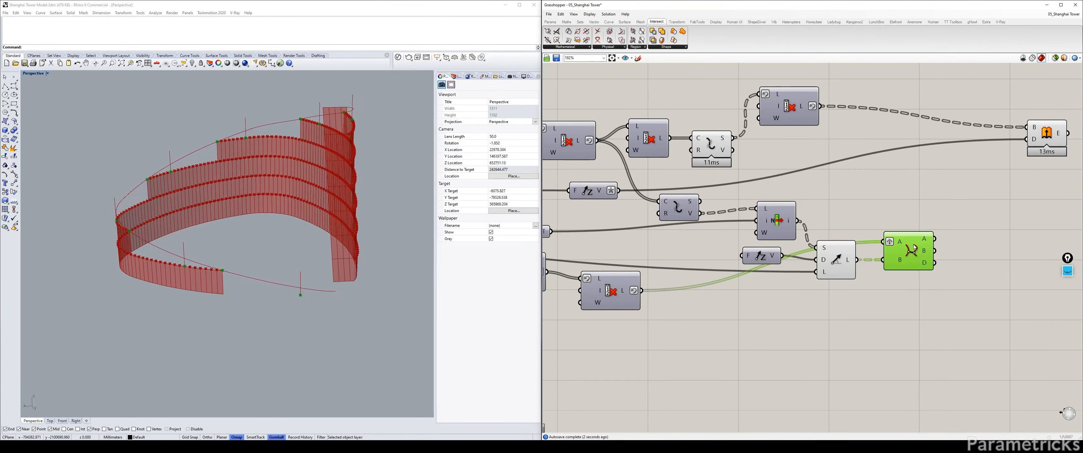
Rearrange the lower Explode, List Item, Unit Z and Line SDL components into a tighter row ahead of Curve Proximity
left_click_drag(835, 262, 836, 275)
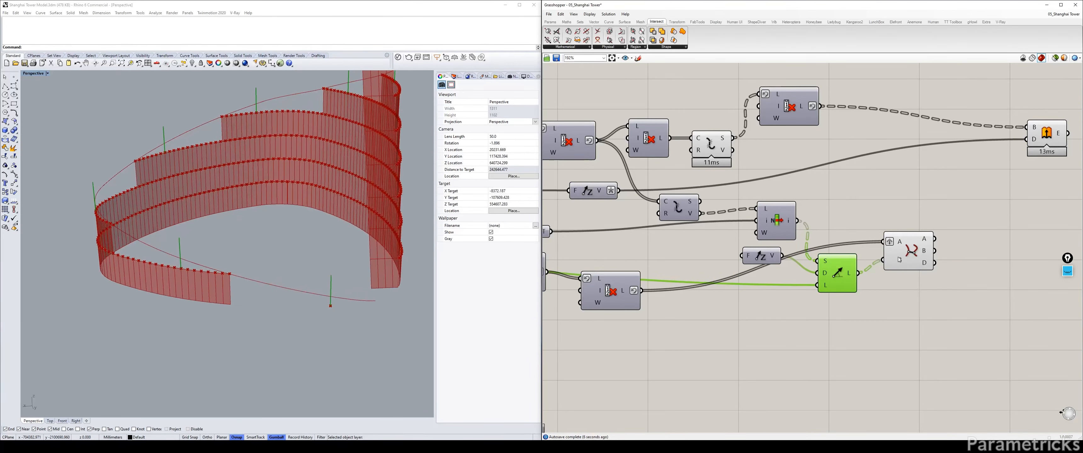
mouse_move(899, 243)
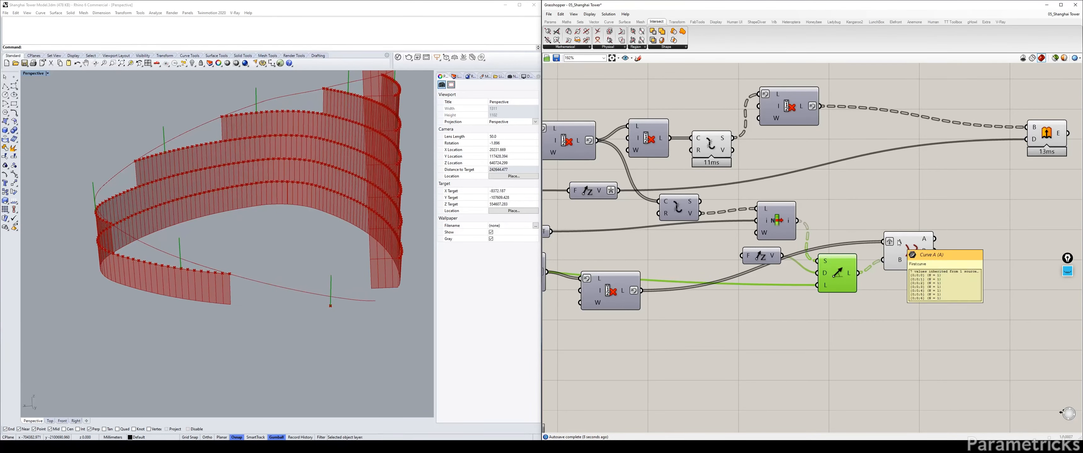
mouse_move(900, 263)
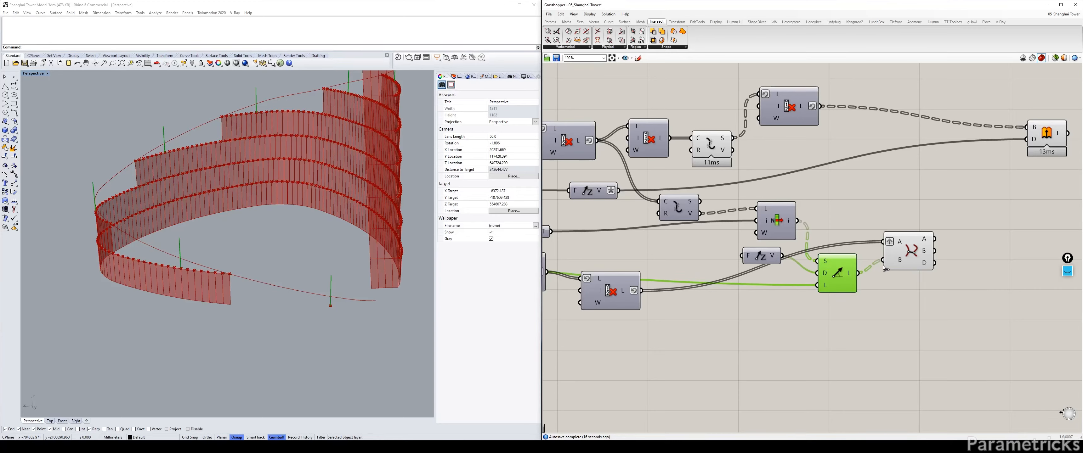
left_click_drag(759, 234, 734, 227)
left_click_drag(678, 210, 666, 199)
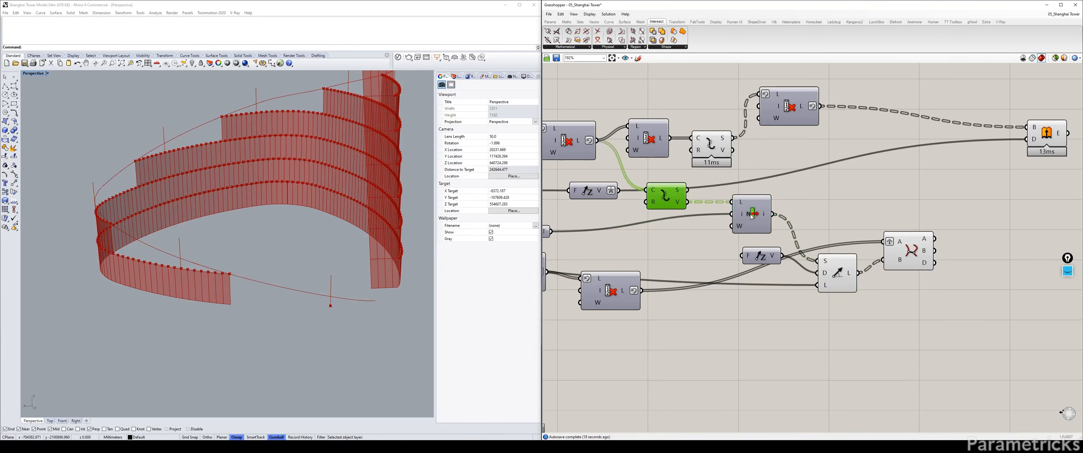
left_click_drag(752, 218, 729, 211)
left_click_drag(761, 258, 698, 249)
left_click_drag(833, 277, 788, 237)
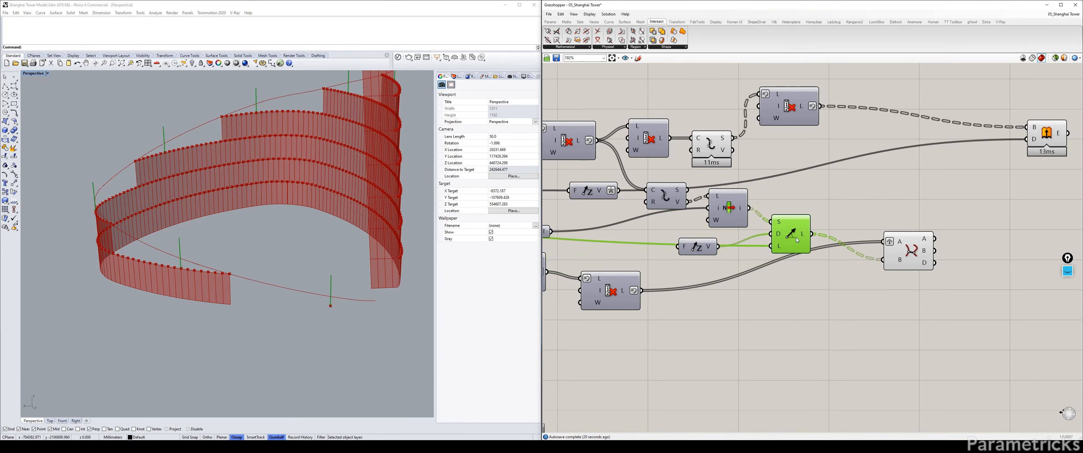
Flatten Line SDL's output and remove the graft from Curve Proximity's A input
right_click(798, 236)
left_click(801, 237)
right_click(802, 236)
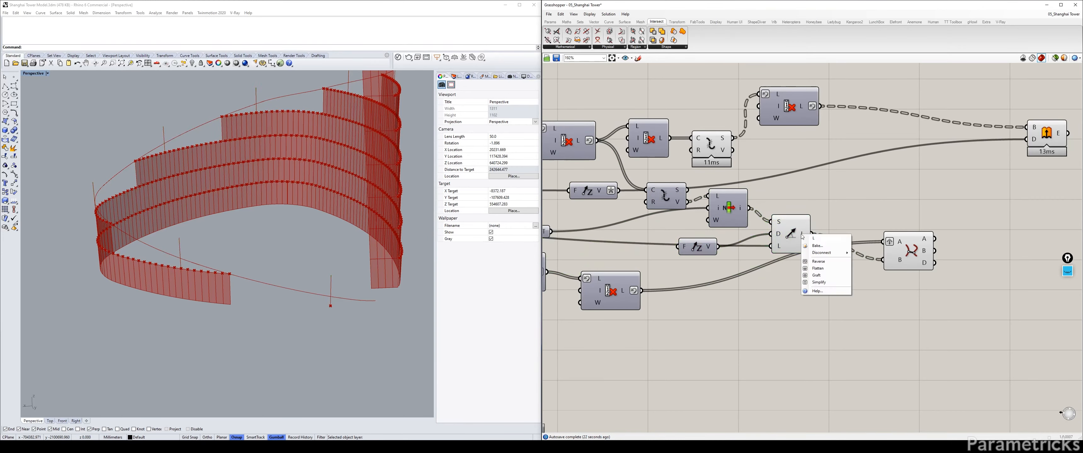
left_click(818, 269)
right_click(899, 243)
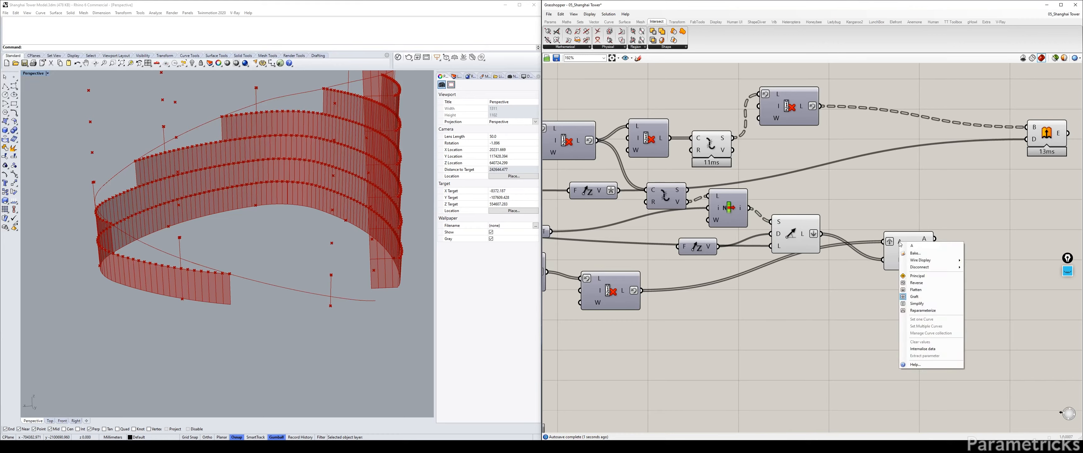
left_click(914, 296)
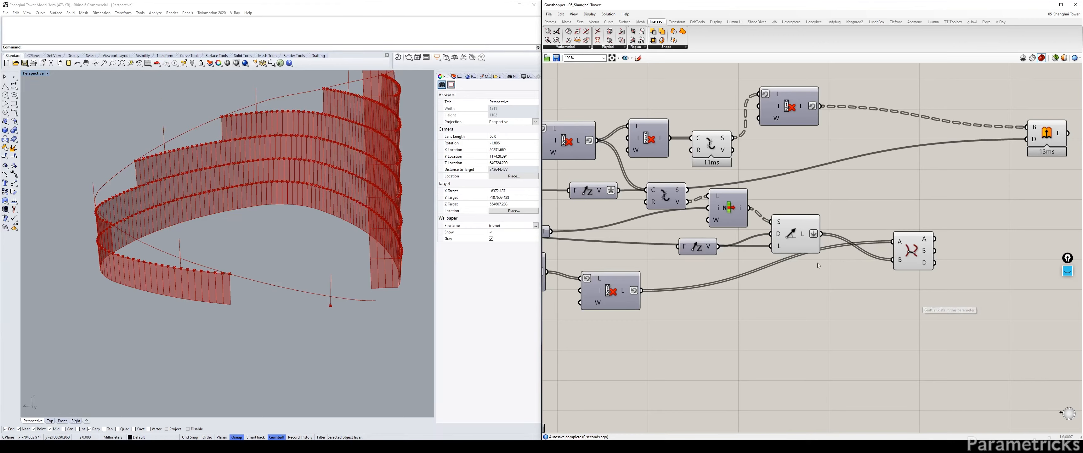
Flatten the lower Cull Index's output and nudge Curve Proximity slightly lower
right_click(633, 294)
left_click(648, 325)
left_click(908, 254)
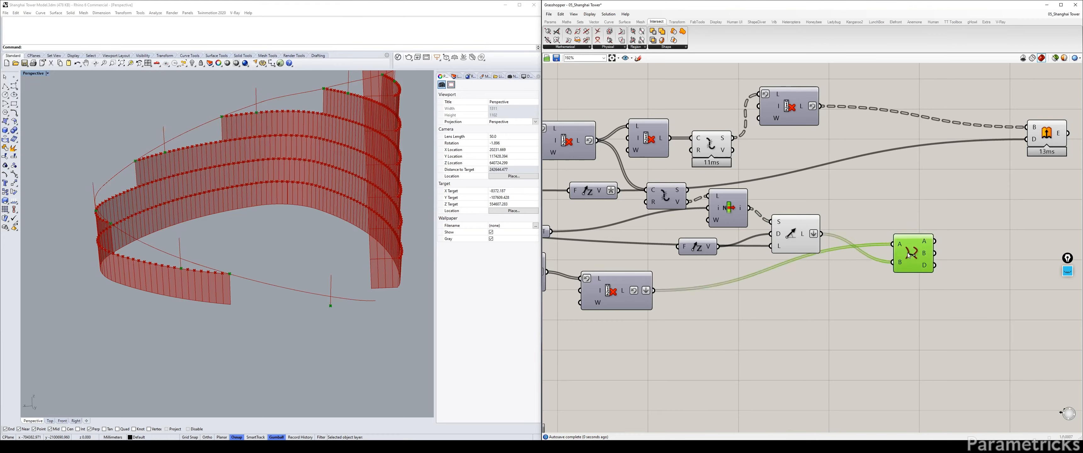
left_click_drag(907, 254, 906, 258)
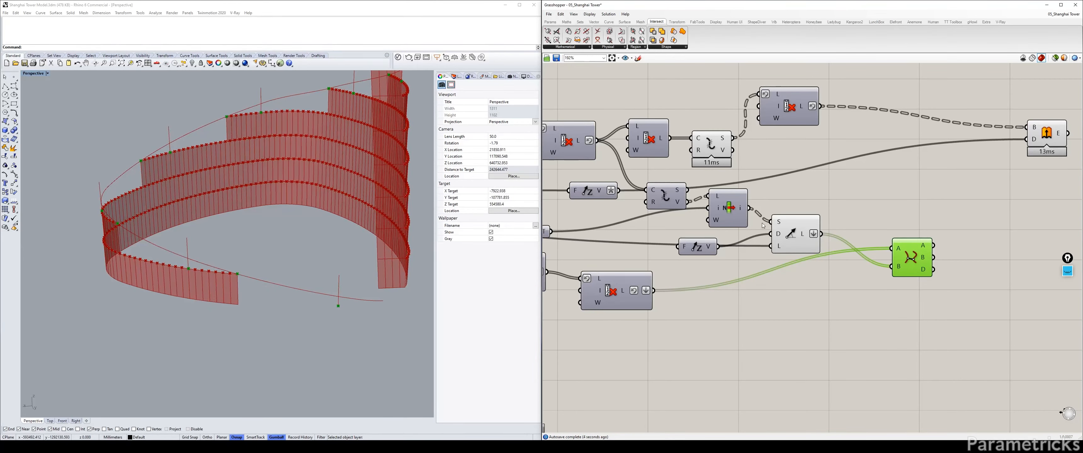
Compare the first items of Line SDL's and the lower Cull Index's outputs with a temporary List Item, and delete it
left_click(618, 292)
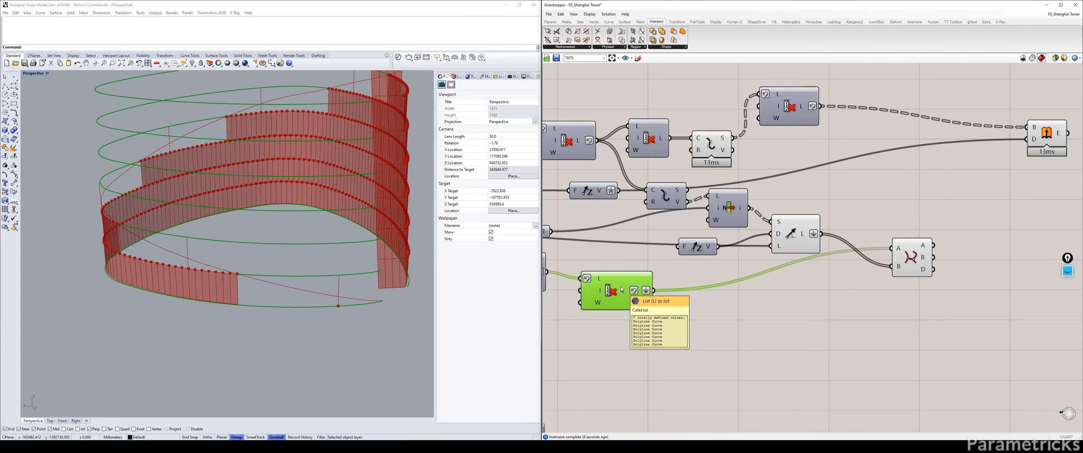
key("ctrl+q")
double_click(838, 285)
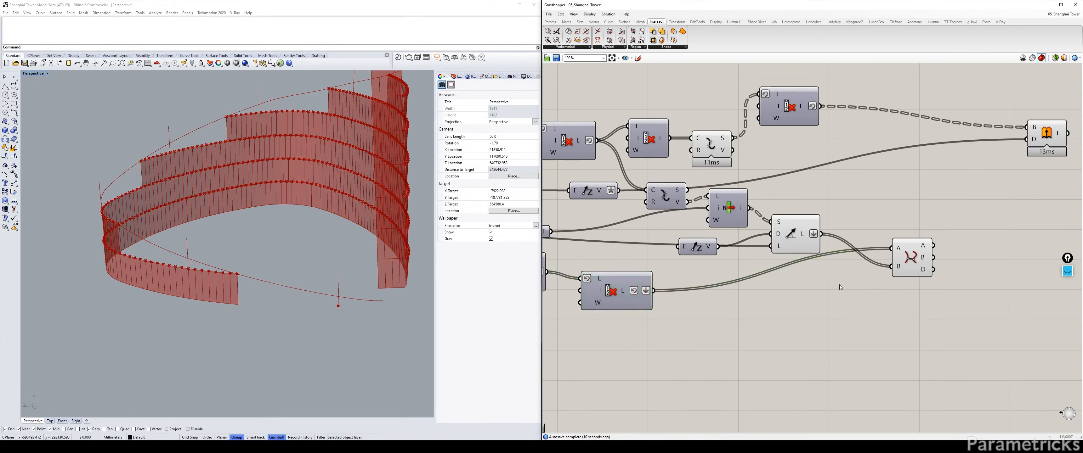
type("ITEM")
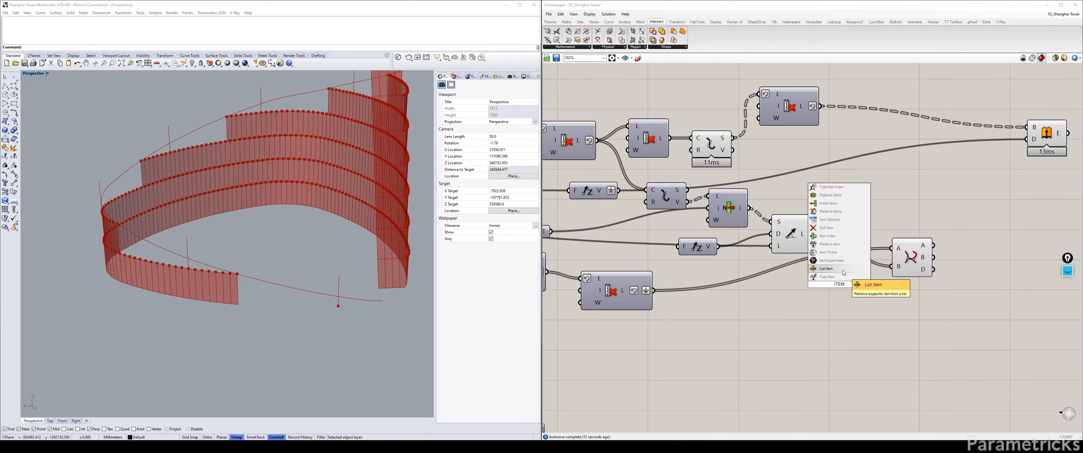
left_click(825, 237)
left_click_drag(820, 235, 823, 274)
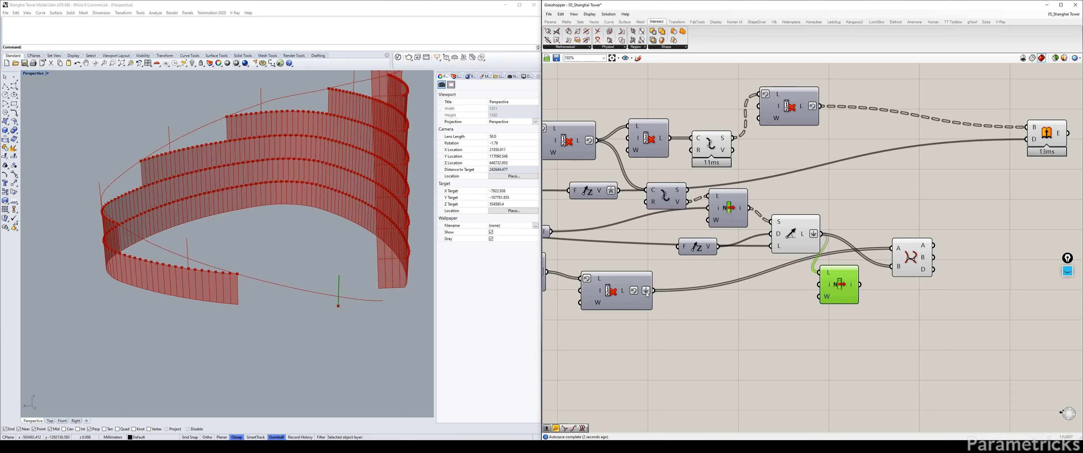
left_click_drag(653, 291, 818, 273)
left_click_drag(839, 283, 838, 293)
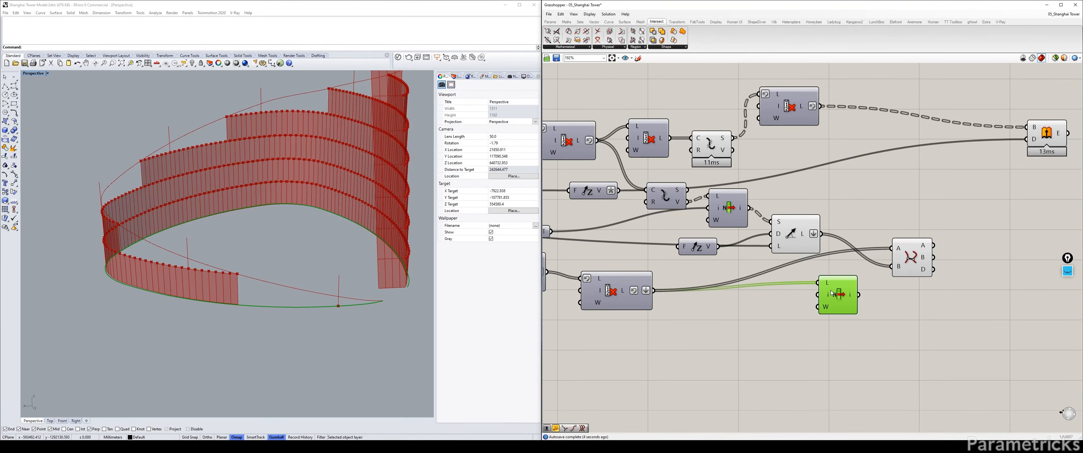
key("Delete")
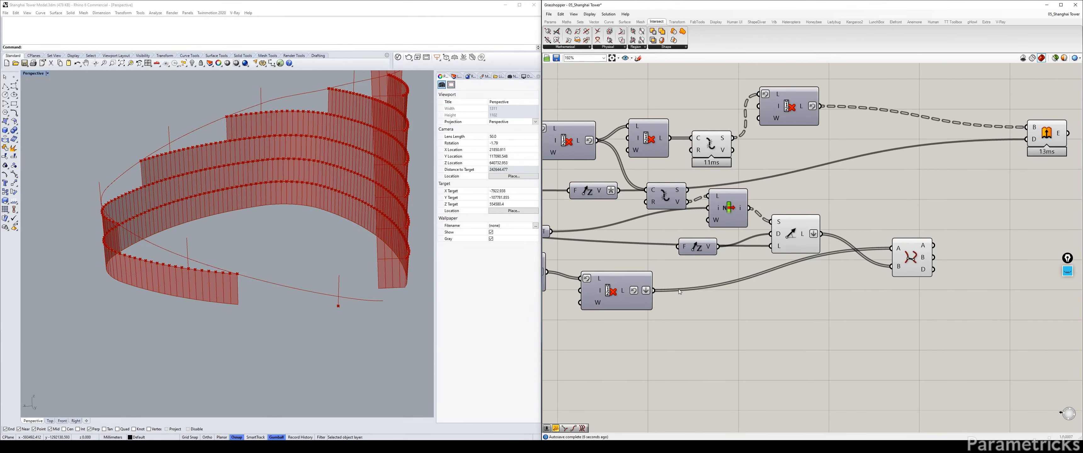
Remove Reverse from the lower Cull Index's list input and output, and check Curve Proximity's points against the Line SDL lines
right_click_drag(633, 277, 714, 272)
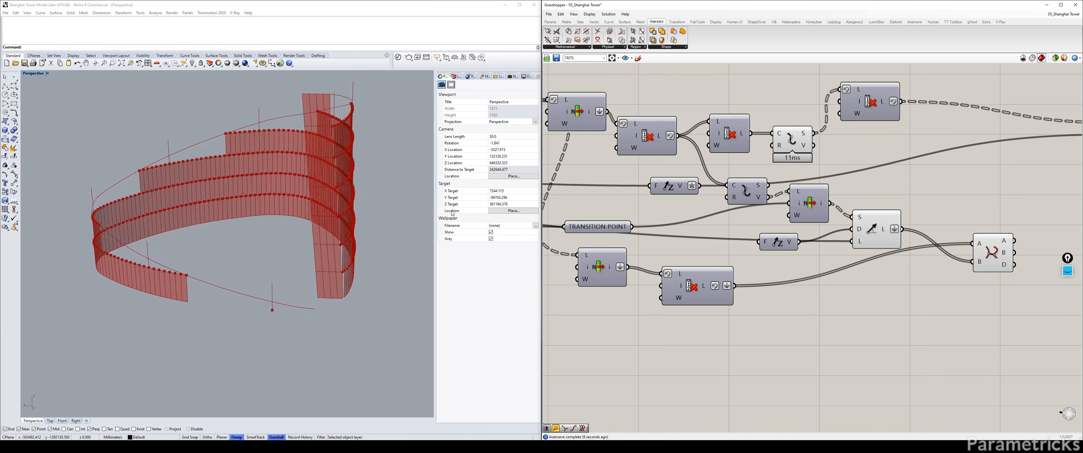
right_click(674, 278)
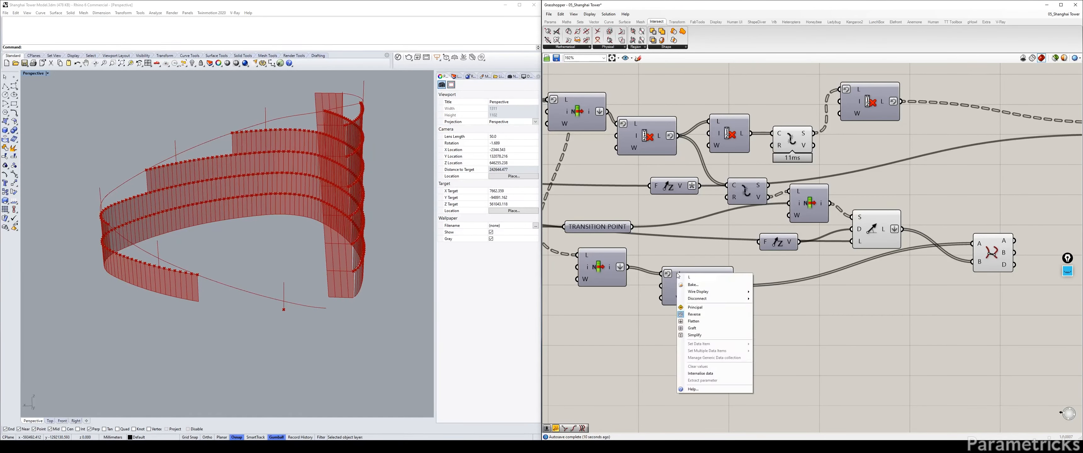
left_click(714, 315)
right_click(708, 289)
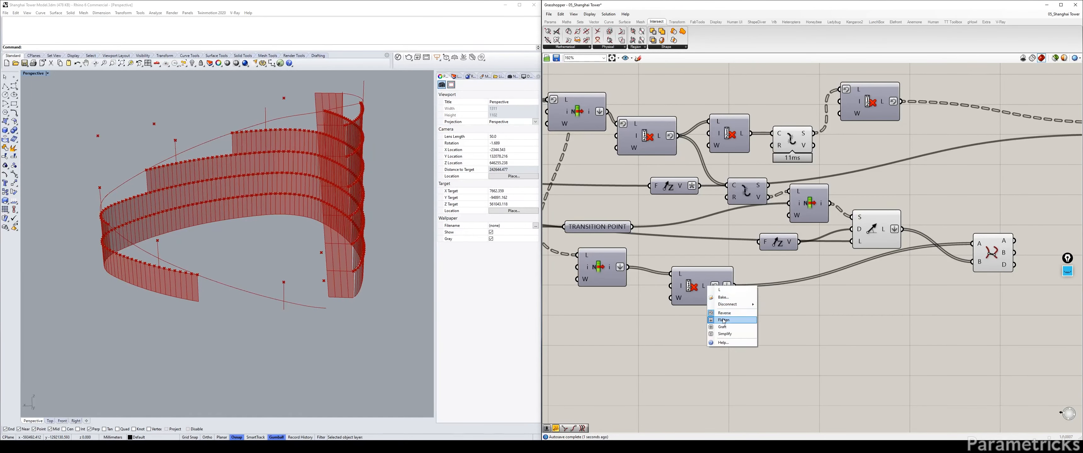
left_click(753, 329)
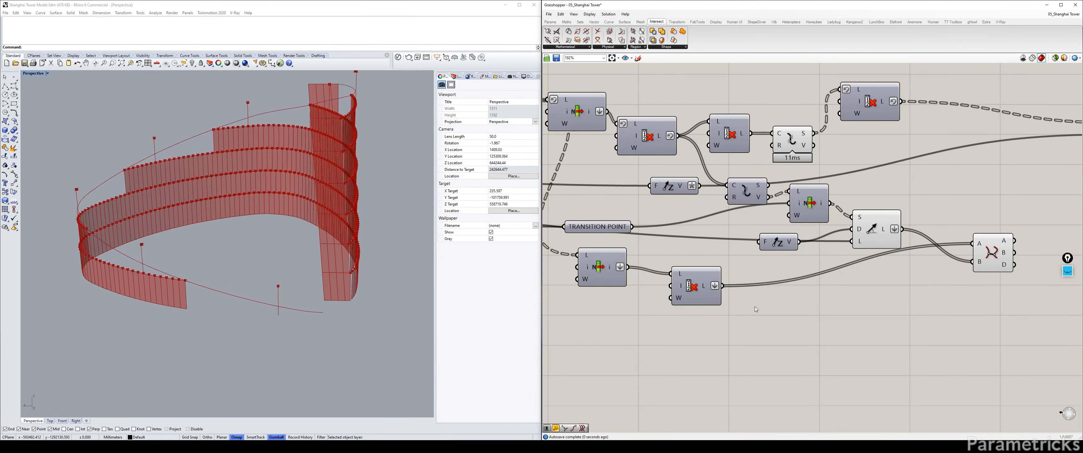
right_click_drag(955, 282, 868, 284)
left_click_drag(906, 255, 908, 261)
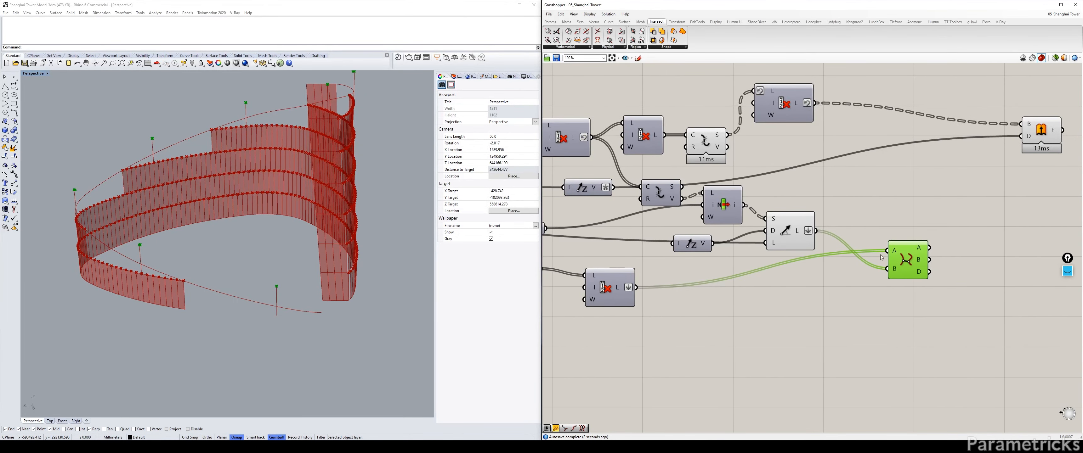
left_click(788, 235)
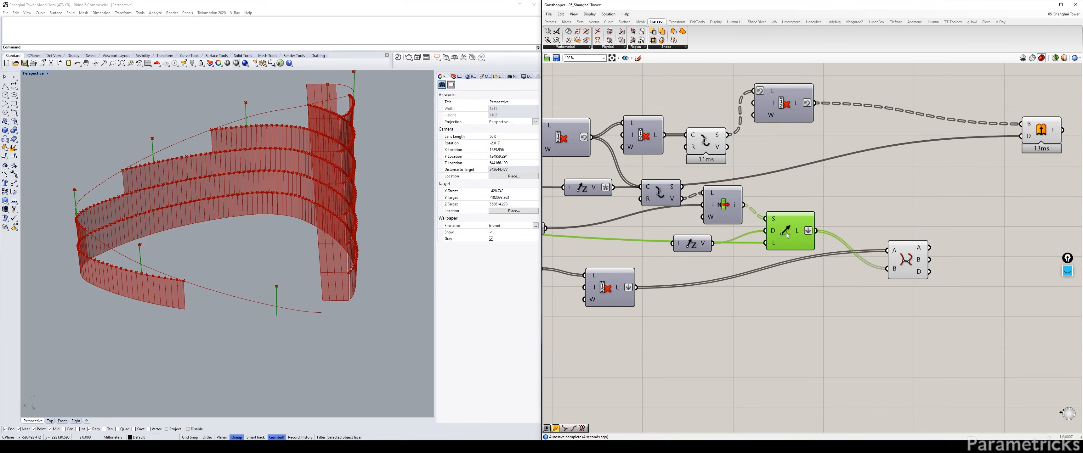
Inspect the culled floor curves in the viewport and discard the List Item added unconnected below Line SDL
double_click(770, 285)
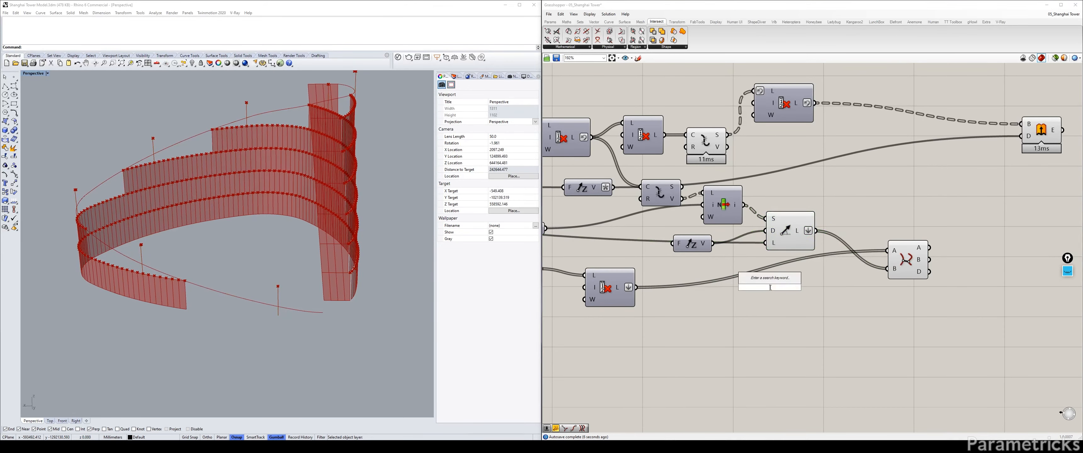
type("list")
left_click(770, 279)
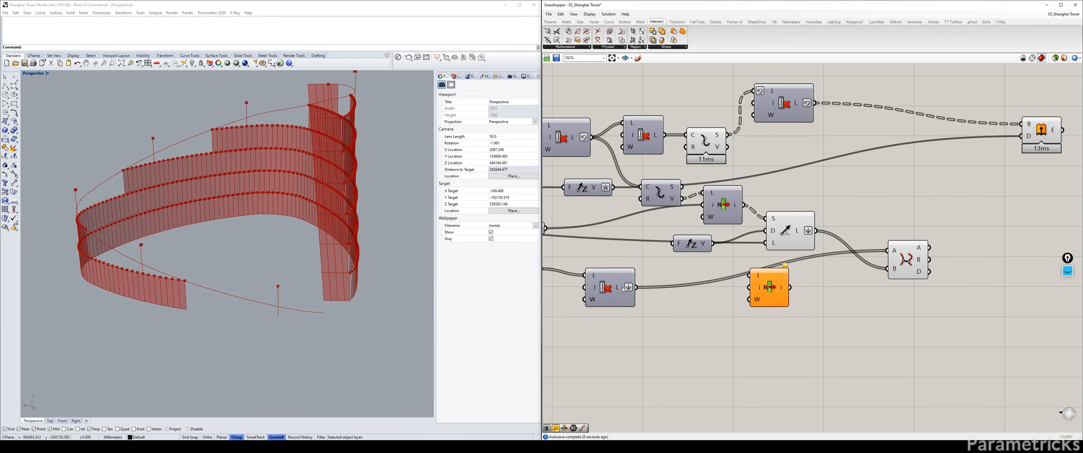
left_click(610, 289)
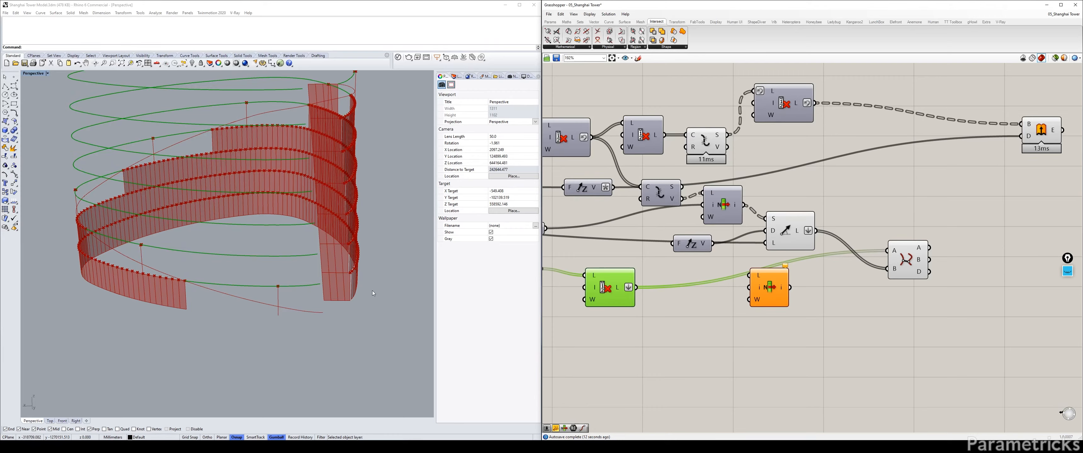
right_click_drag(372, 291, 403, 281)
scroll(306, 199, "up", 3)
right_click_drag(306, 198, 261, 201)
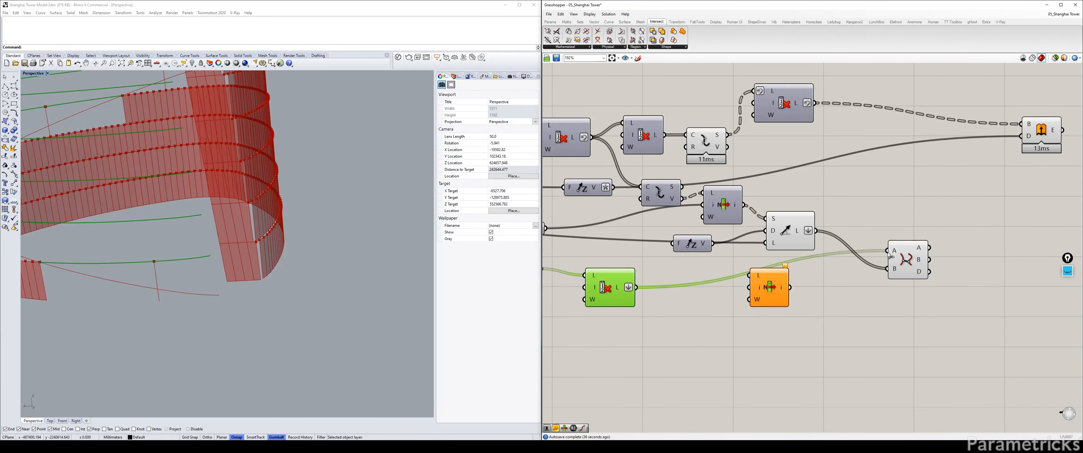
mouse_move(894, 250)
left_click_drag(781, 286, 795, 305)
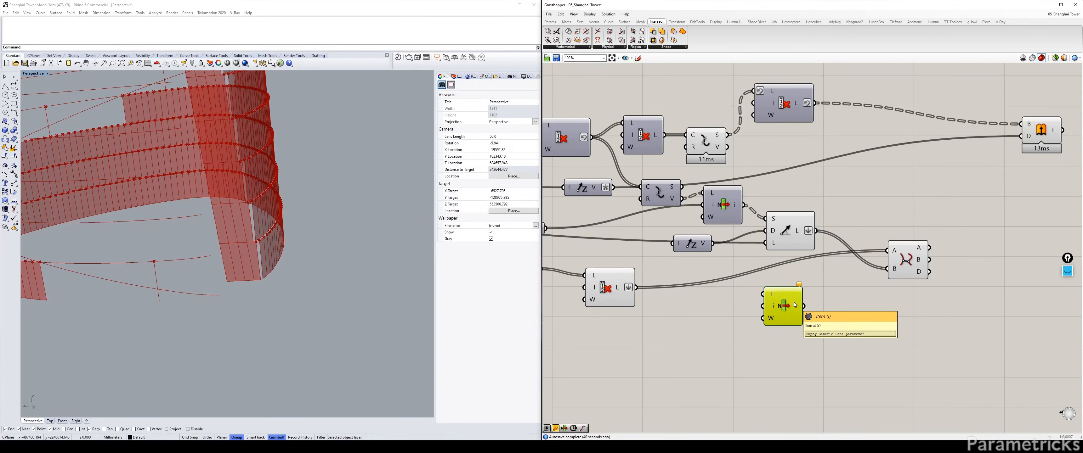
key("Delete")
Turn on the lower Cull Index's preview
mouse_move(793, 264)
right_mouse_down()
mouse_move(730, 257)
mouse_move(788, 261)
right_mouse_up()
left_click(579, 278)
key("ctrl+q")
left_click(739, 289)
left_click(596, 269)
key("ctrl+q")
Add a Shatter component beyond Curve Proximity and feed the lower Cull Index's curves into its C input
double_click(963, 237)
type("shatter")
key("Return")
left_click_drag(622, 272, 872, 261)
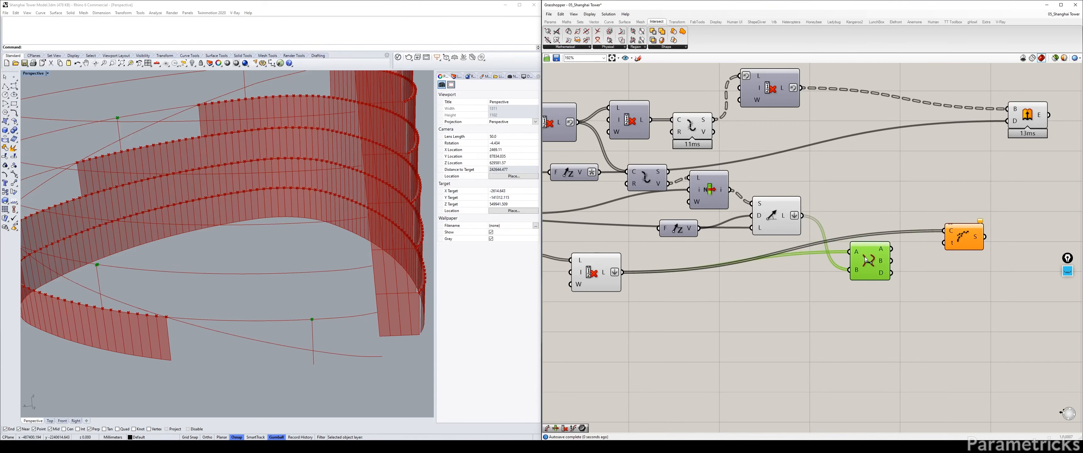
Add a Curve Closest Point component beside Curve Proximity, below Shatter
right_click_drag(882, 266, 782, 278)
double_click(823, 311)
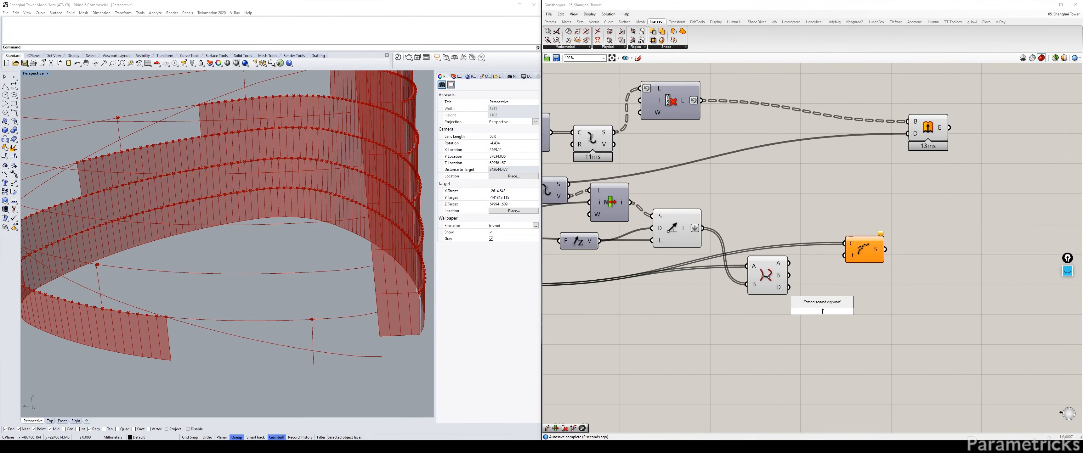
type("CURVE CLO")
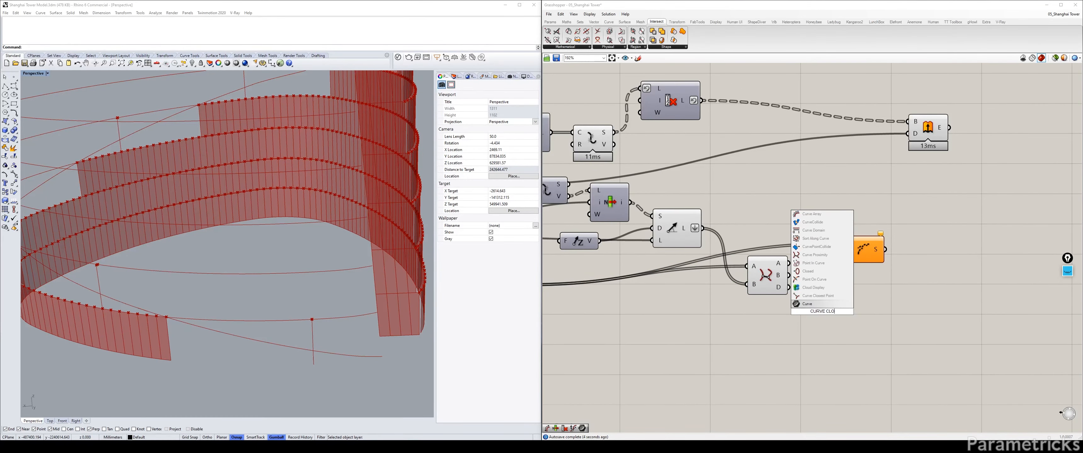
key("Return")
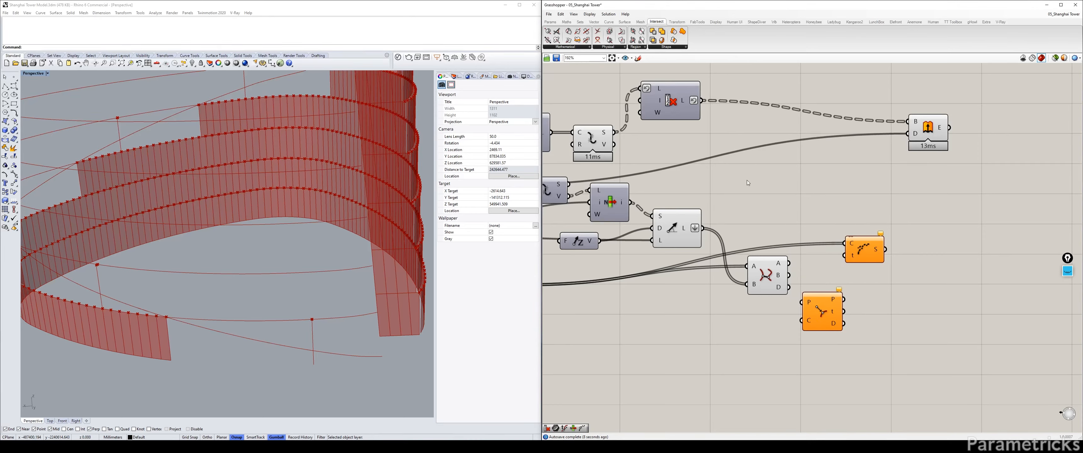
Connect Curve Proximity's A points to Curve Closest Point's P input and reposition Shatter and Curve Closest Point
left_click(773, 276)
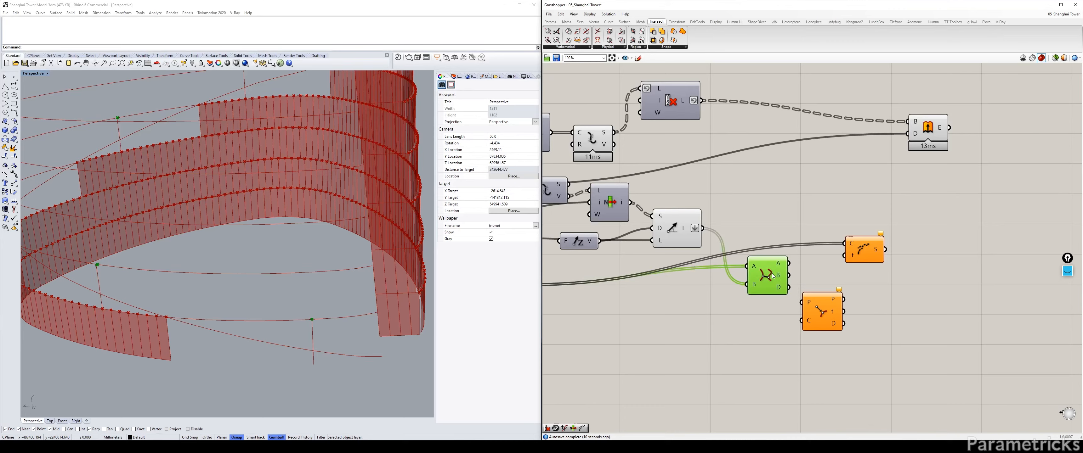
mouse_move(778, 275)
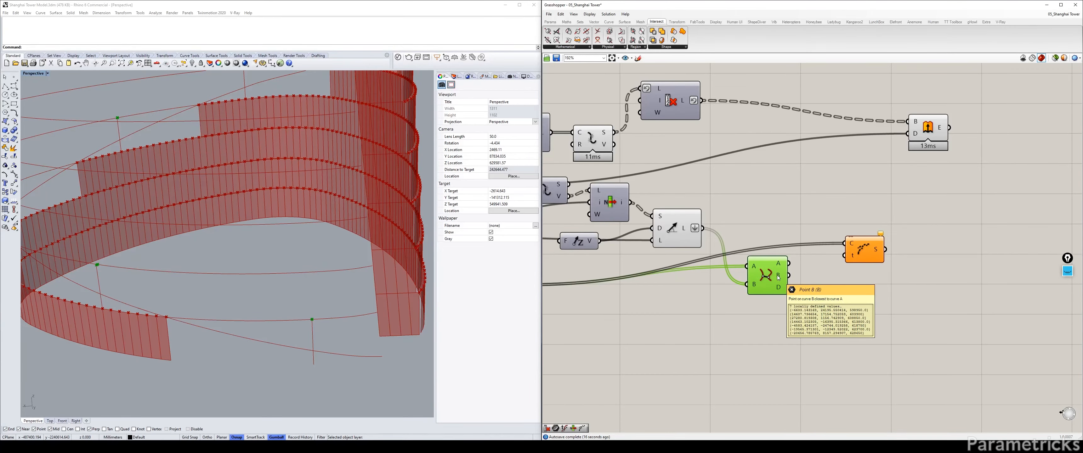
right_click_drag(729, 286, 834, 269)
mouse_move(882, 261)
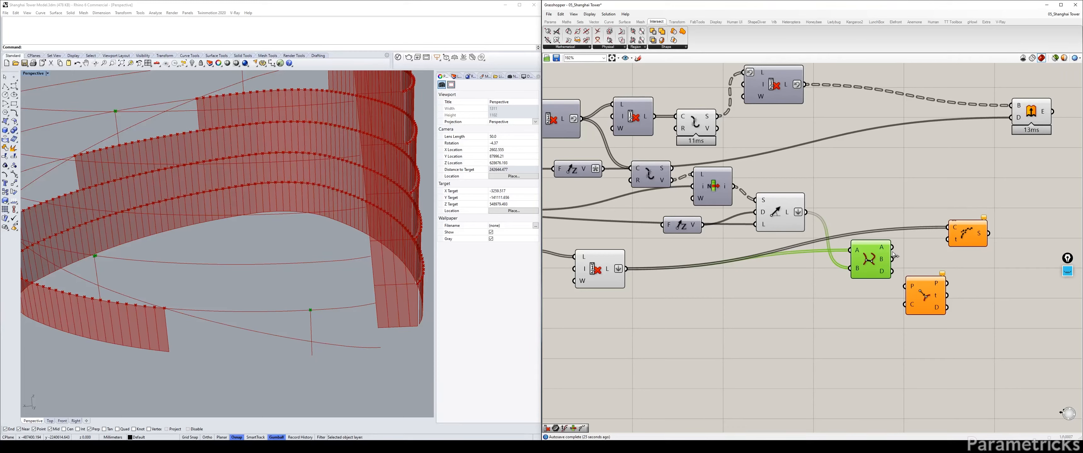
mouse_move(892, 247)
left_mouse_down()
mouse_move(905, 286)
mouse_move(928, 280)
left_mouse_up()
left_click_drag(970, 242, 987, 214)
left_click_drag(931, 280, 943, 263)
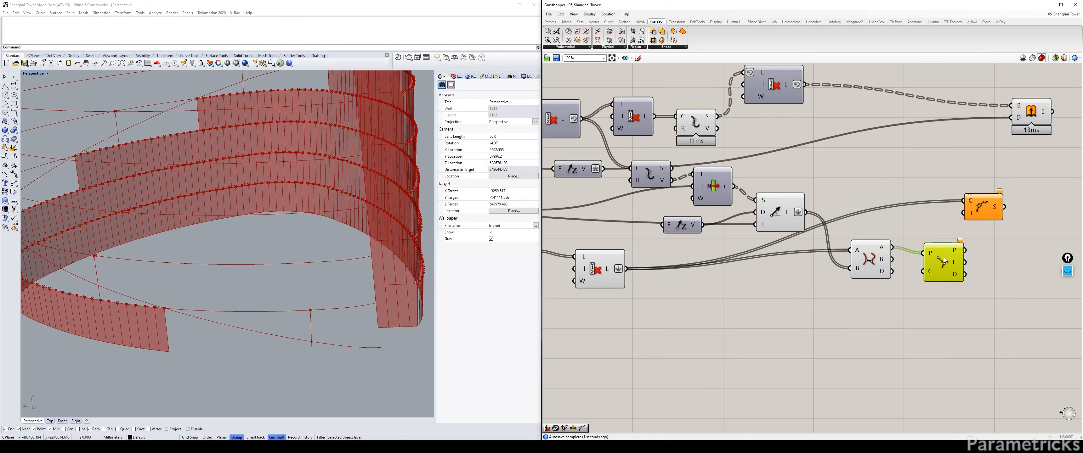
Feed the lower Cull Index's curves into Curve Closest Point's C input and move Curve Proximity up slightly
left_click(881, 248)
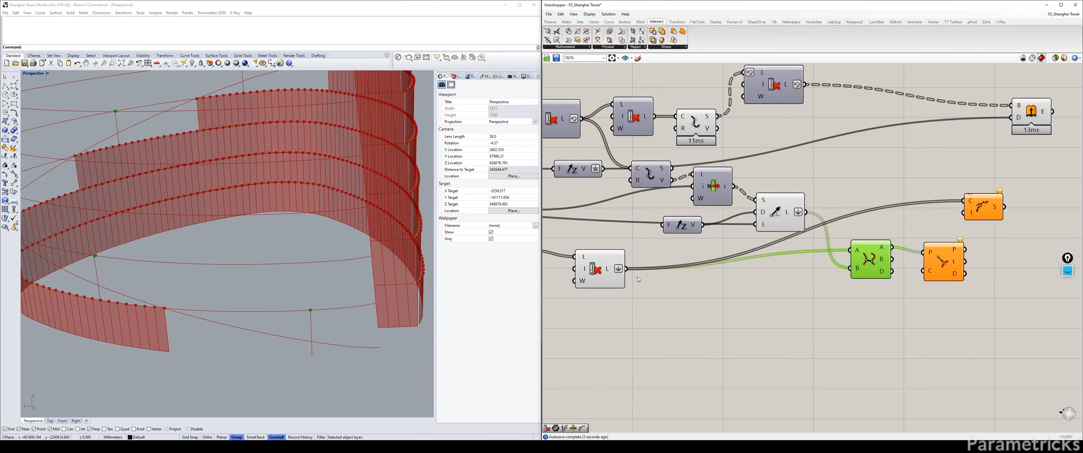
left_click(597, 270)
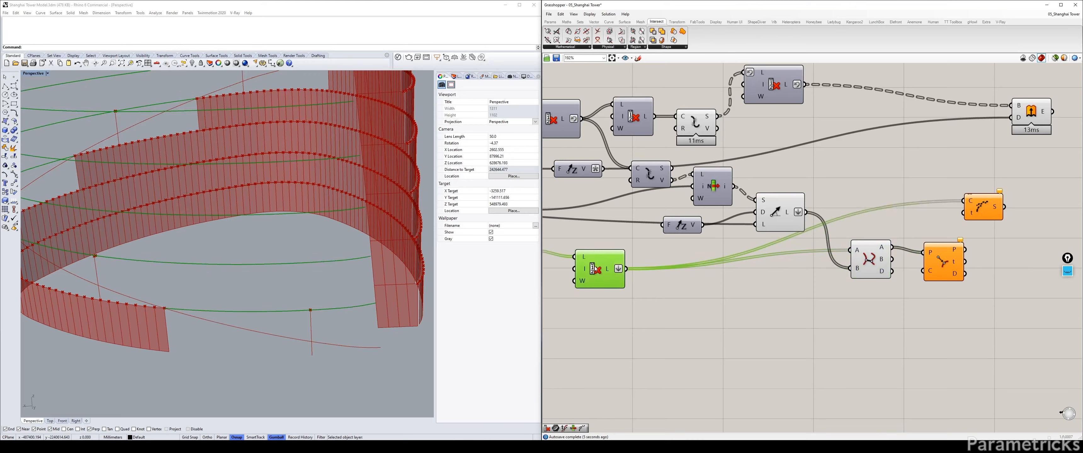
left_click_drag(625, 269, 925, 271)
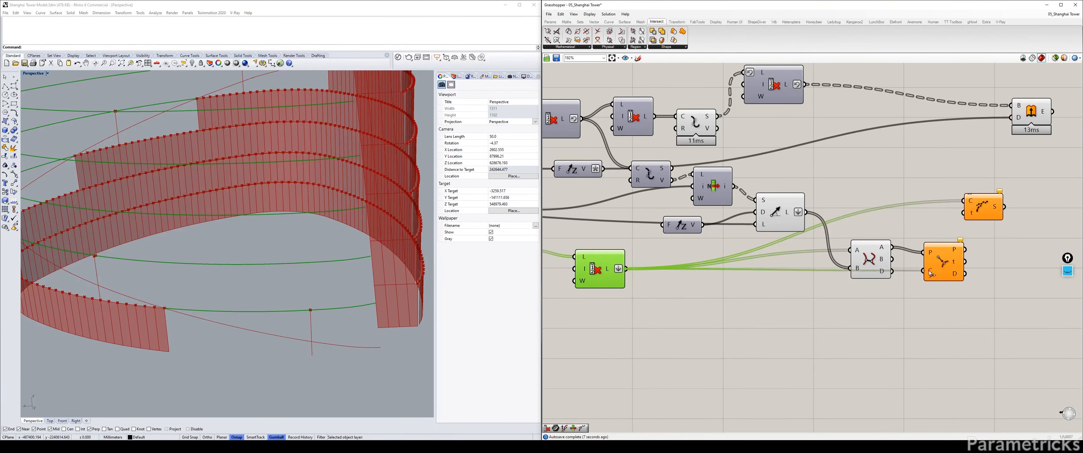
left_click_drag(871, 254, 871, 236)
right_click_drag(926, 239, 772, 245)
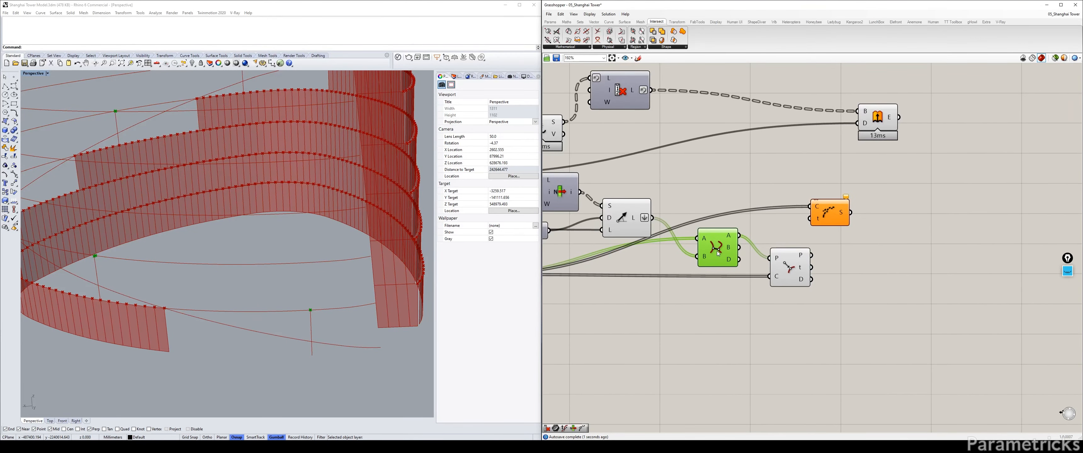
Turn off the previews of Curve Proximity, Line SDL and the lower Cull Index
key("ctrl+q")
left_click(641, 219)
key("ctrl+q")
right_click_drag(640, 219, 716, 216)
left_click(627, 253)
key("ctrl+q")
scroll(830, 210, "down", 3)
scroll(808, 213, "up", 2)
Connect Curve Closest Point's t output to Shatter's t input and reposition Shatter
left_click_drag(827, 204, 852, 211)
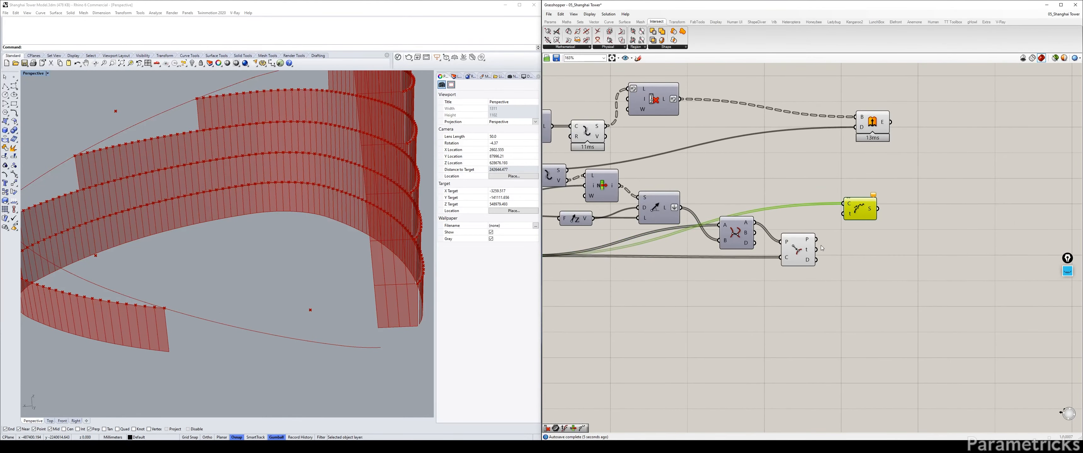
left_click_drag(816, 249, 839, 214)
left_click_drag(851, 209, 846, 221)
right_click_drag(904, 216, 815, 218)
left_click(826, 218)
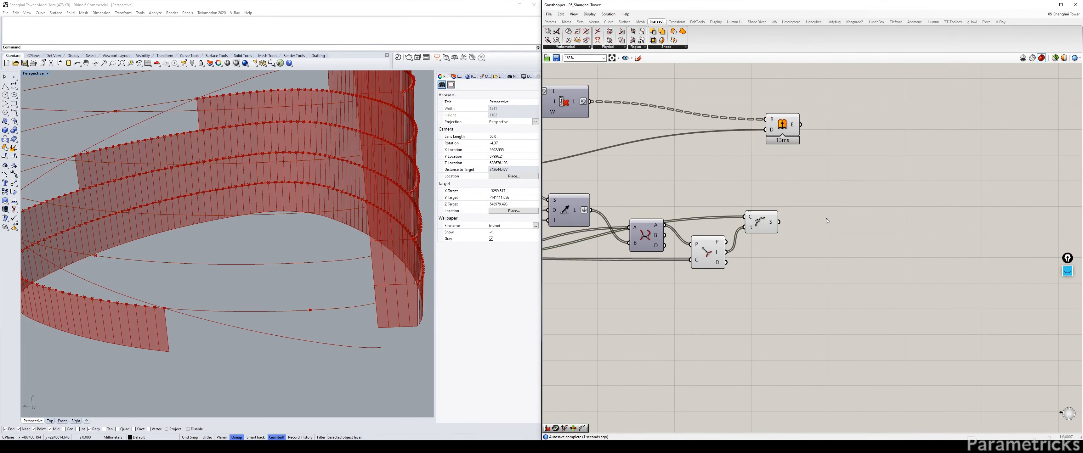
Graft both the C and t inputs of Shatter and shift the component further along
left_click(766, 224)
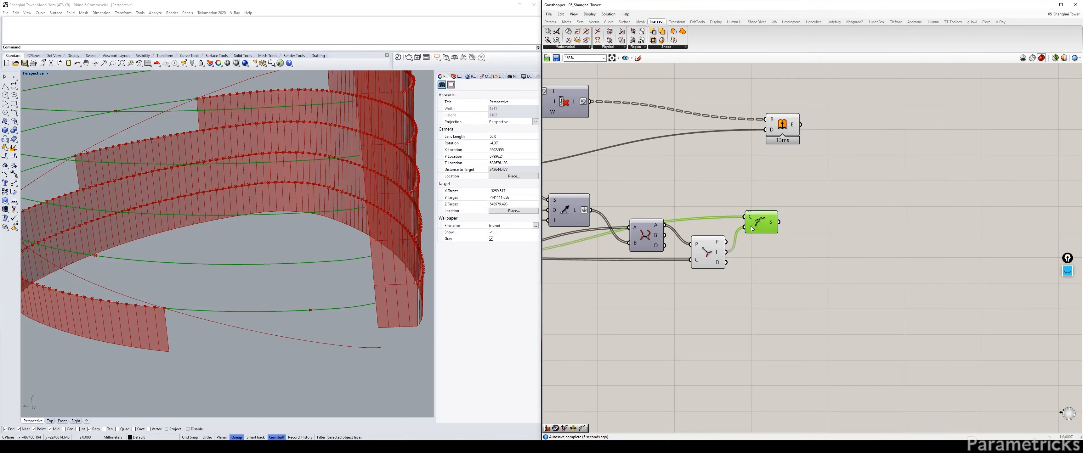
mouse_move(751, 229)
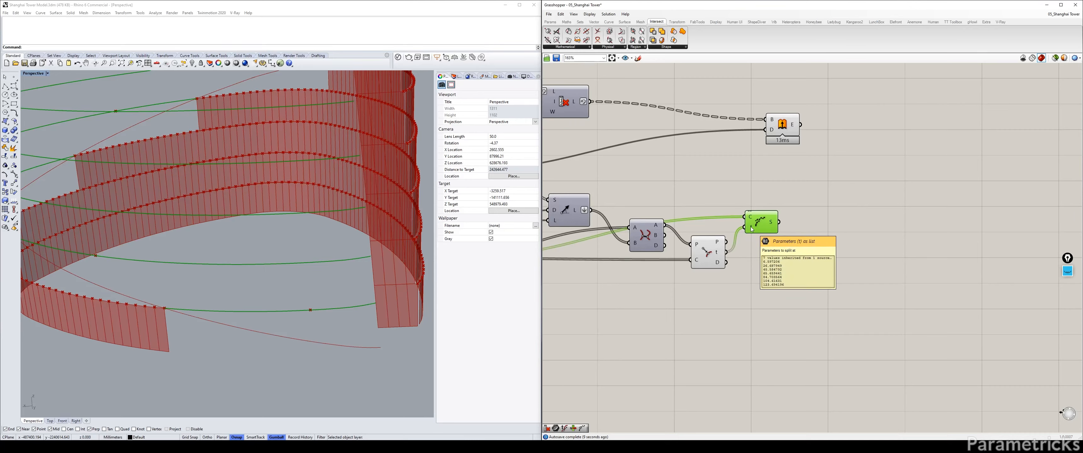
right_click(752, 228)
left_click(766, 275)
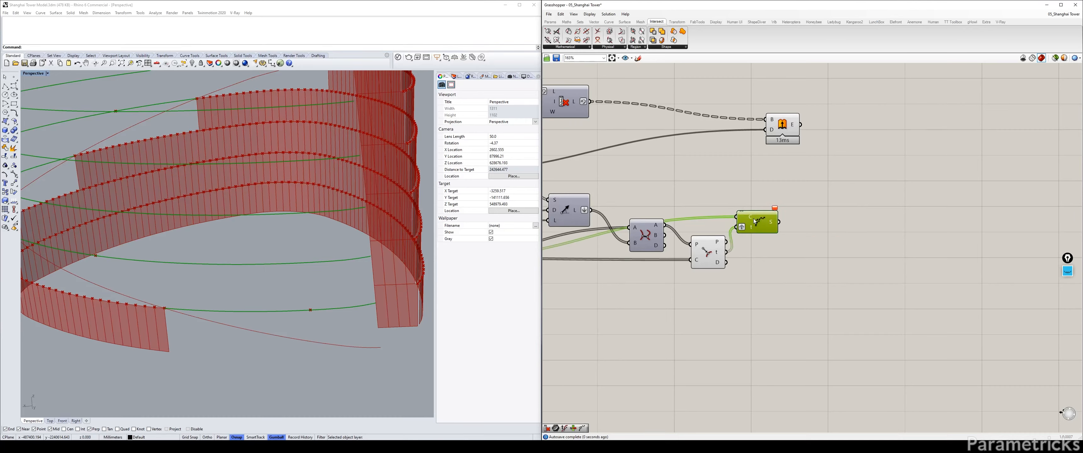
right_click(748, 218)
left_click(763, 270)
left_click_drag(771, 225, 793, 223)
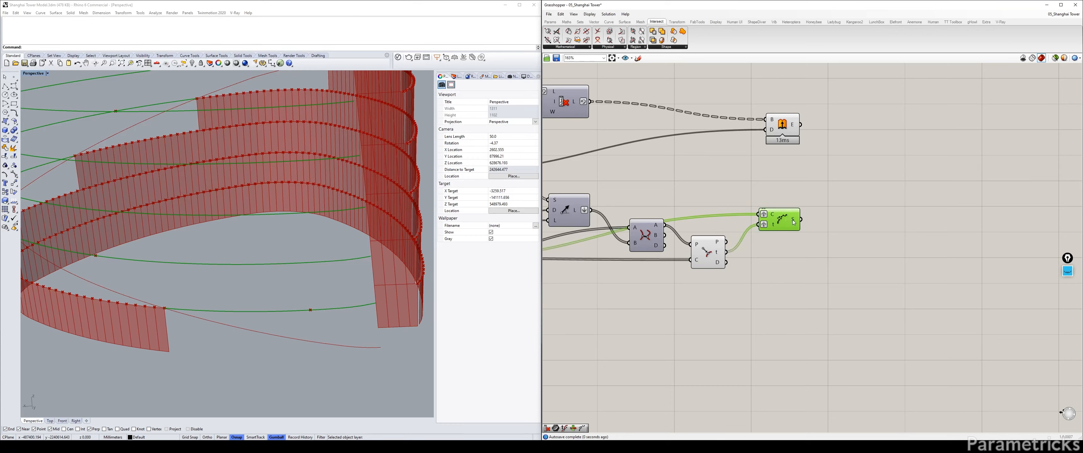
mouse_move(793, 222)
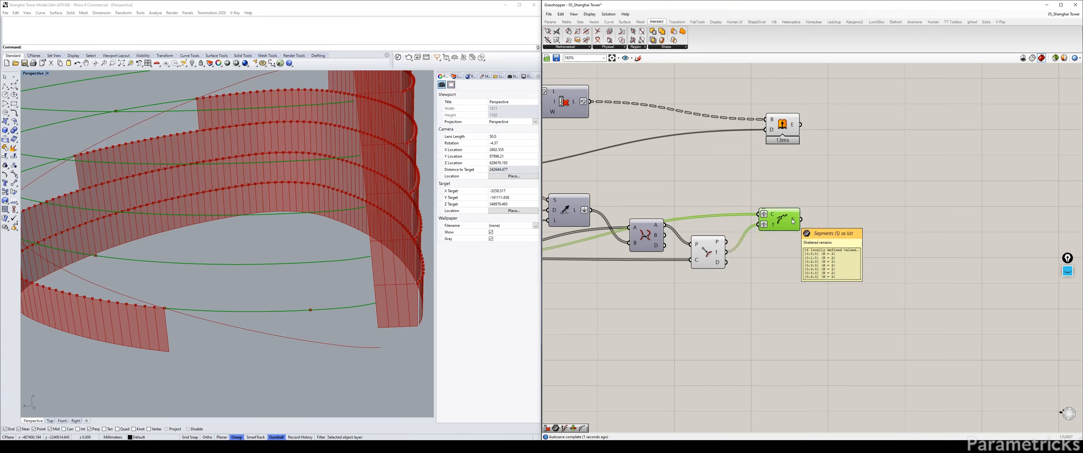
Add a List Item fed by Shatter's segments with its L input reversed, and turn off Shatter's preview
double_click(846, 221)
type("ITEM")
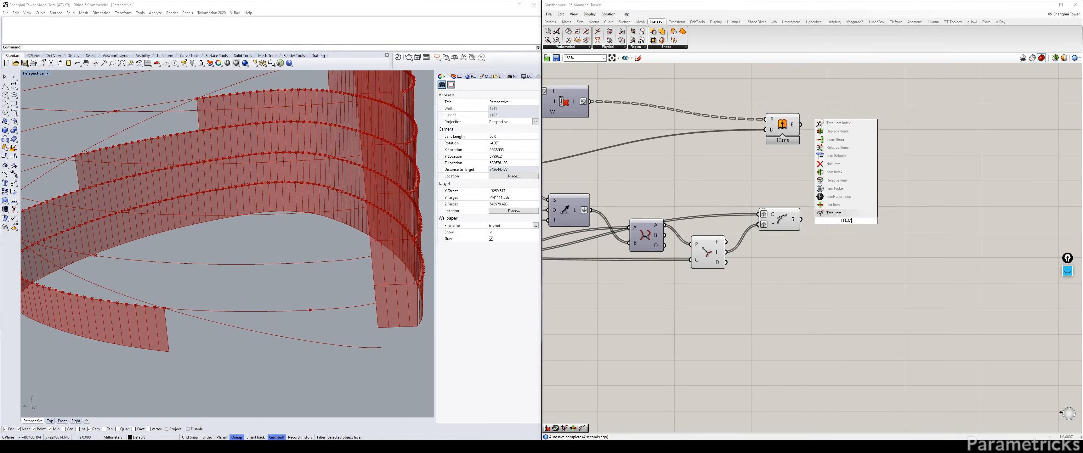
left_click(841, 206)
left_click(782, 224)
key("ctrl+q")
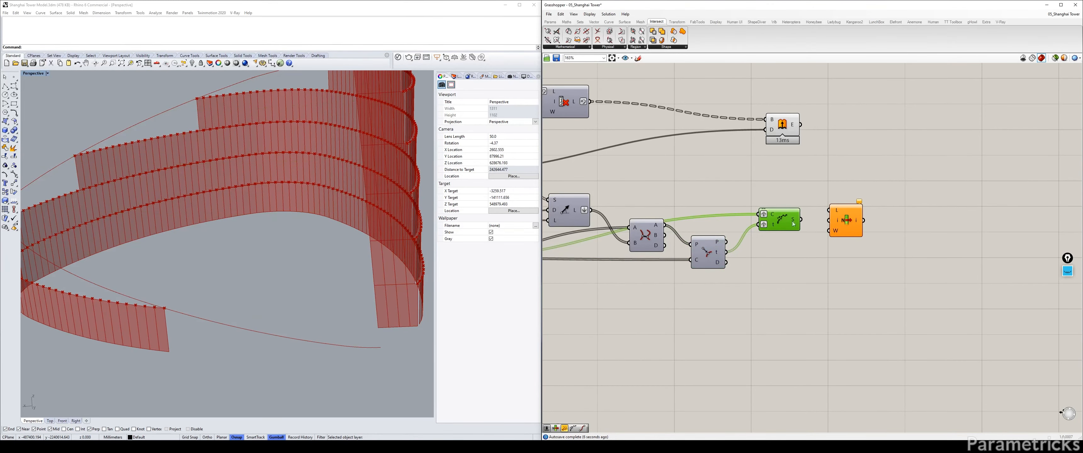
left_click_drag(801, 220, 828, 210)
left_click_drag(841, 217, 835, 227)
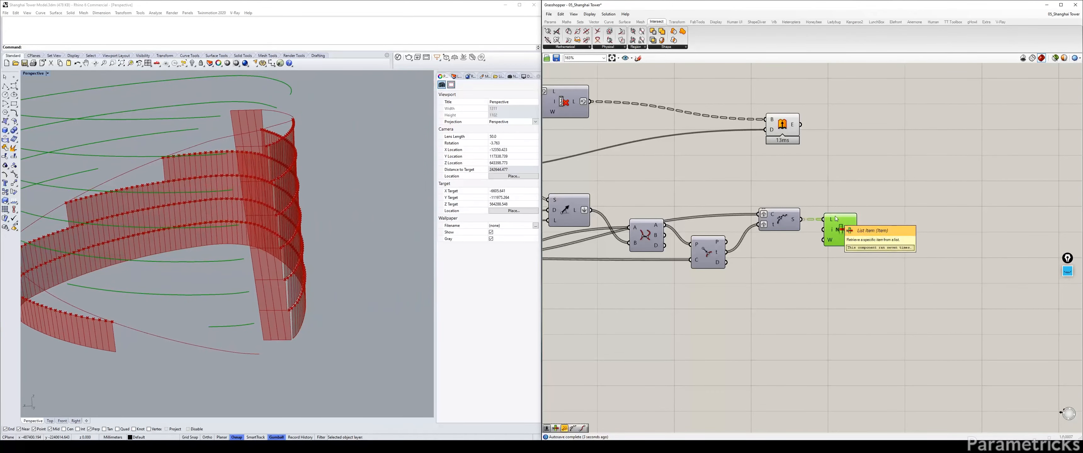
right_click(830, 220)
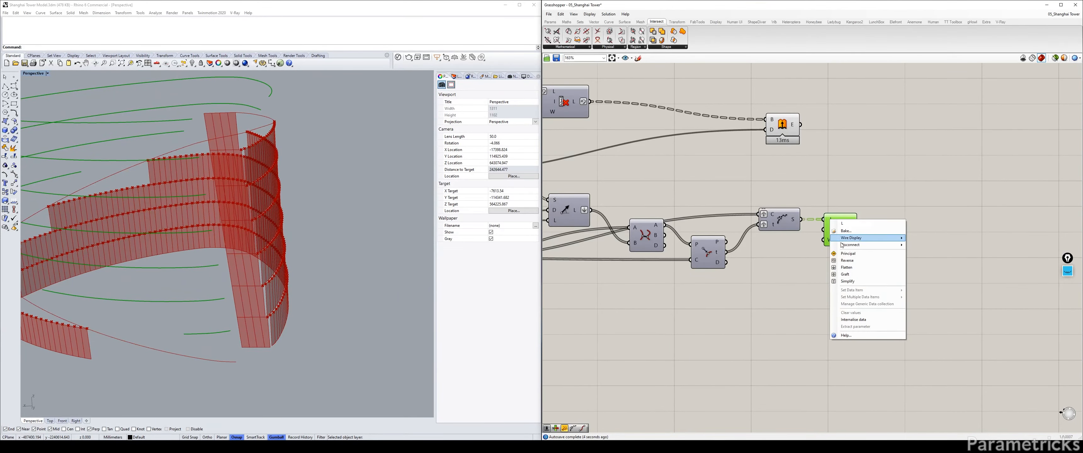
left_click(849, 261)
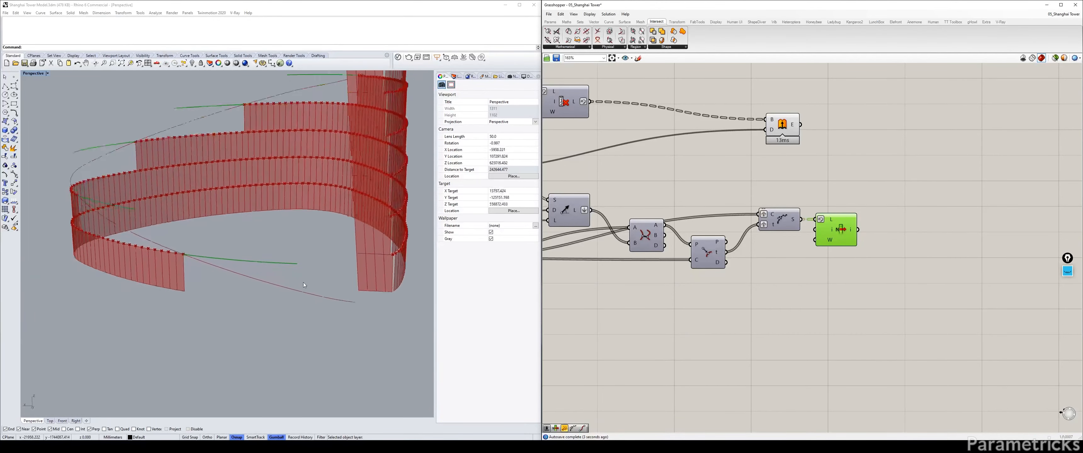
Add an Explode component beyond List Item and feed the selected segments into its C input
double_click(847, 182)
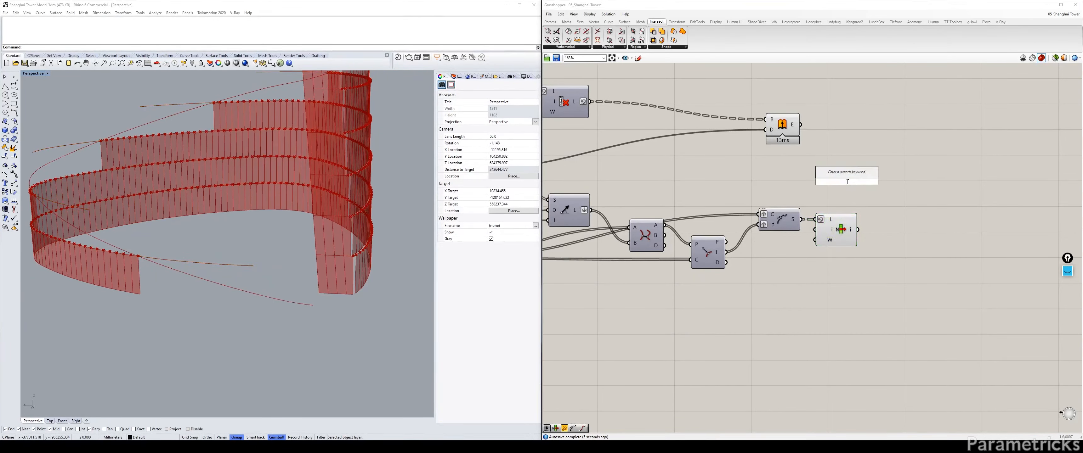
type("expl")
key("Return")
left_click_drag(849, 183, 879, 208)
left_click_drag(888, 214, 882, 238)
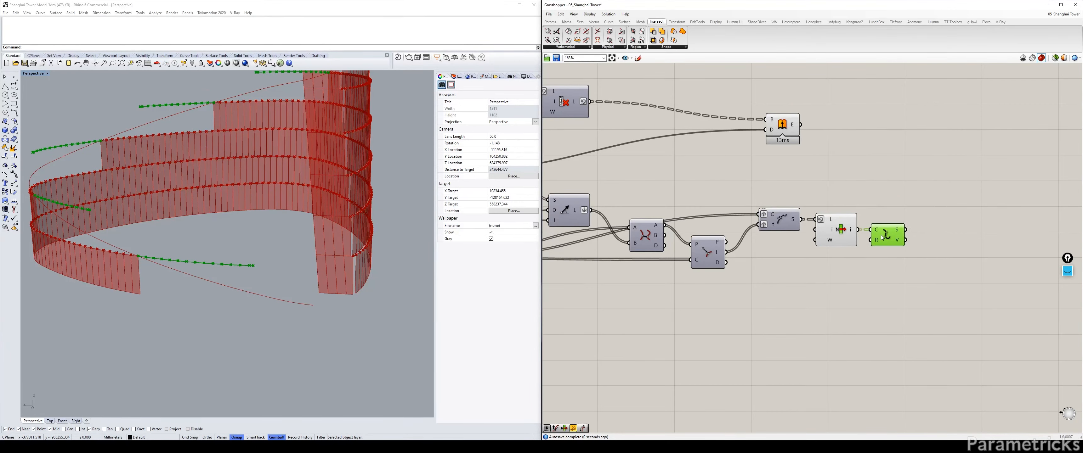
left_click(899, 198)
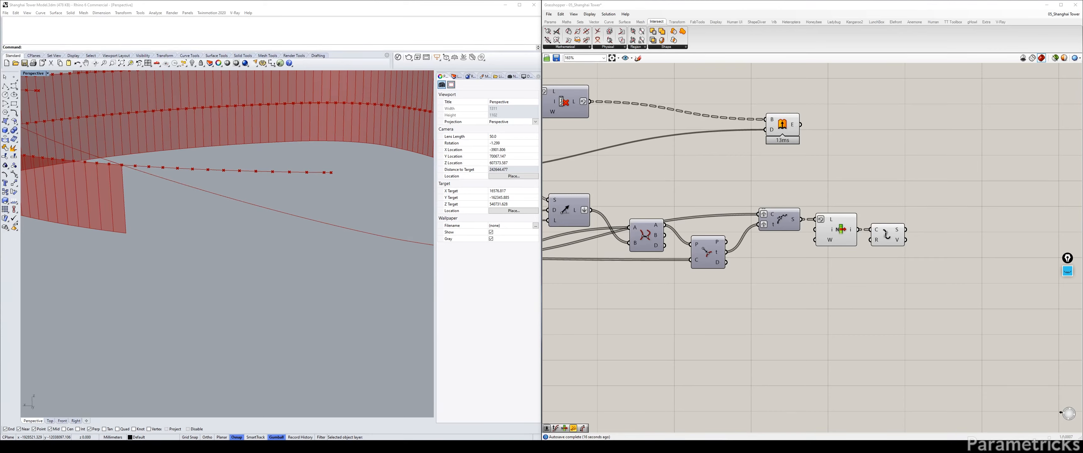
Add a Cull Index beyond the new Explode, fed by its segments, with the index set to 0
right_click_drag(901, 196, 783, 186)
double_click(783, 185)
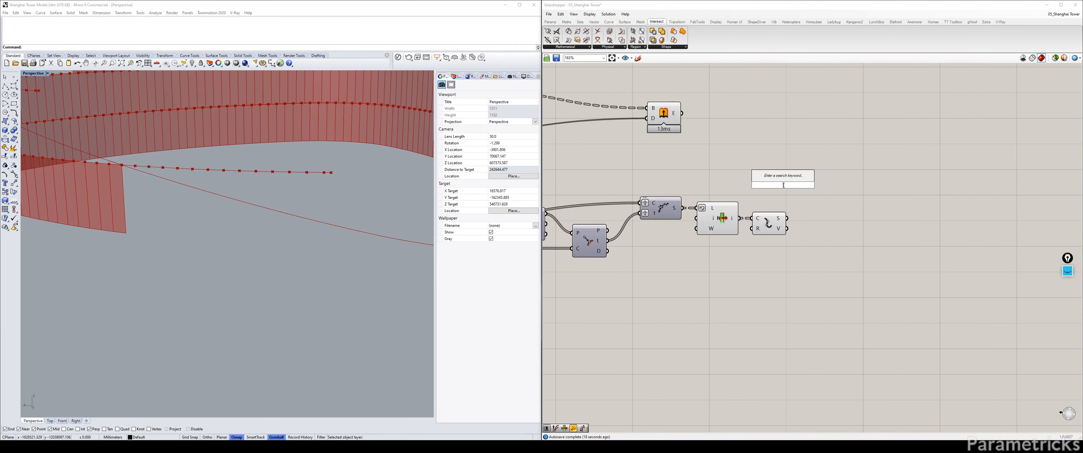
type("CULL")
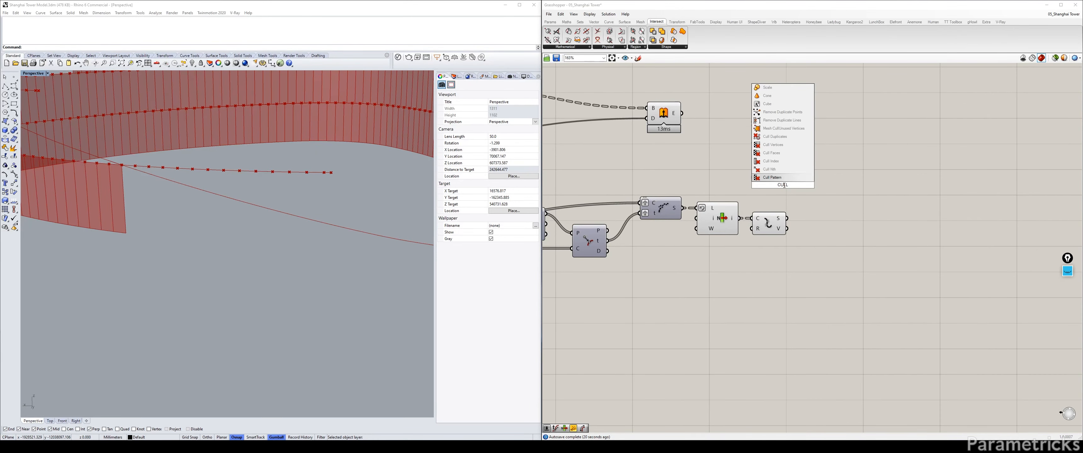
left_click(776, 162)
left_click_drag(781, 180, 820, 227)
right_click(811, 230)
mouse_move(845, 300)
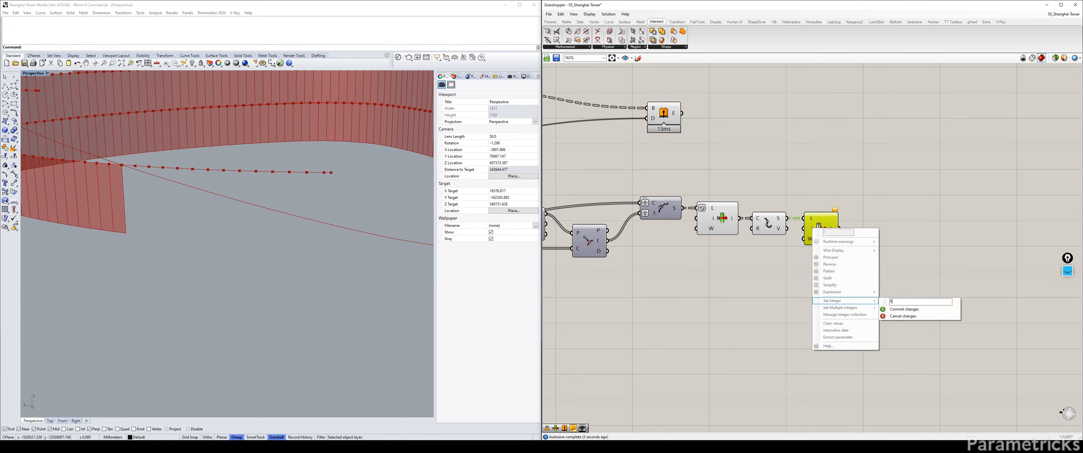
left_click(904, 309)
Turn off the previews of the new Explode and its List Item
left_click(768, 224)
key("ctrl+q")
left_click(714, 218)
key("ctrl+q")
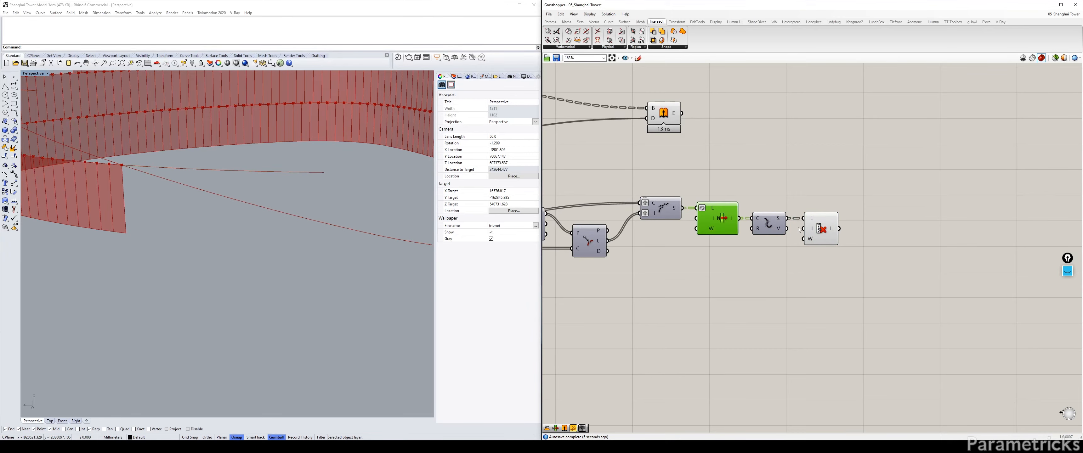
Show the new Explode's preview temporarily to compare its segments with the Cull Index result
left_click(820, 228)
left_click(771, 224)
key("ctrl+q")
left_click(822, 239)
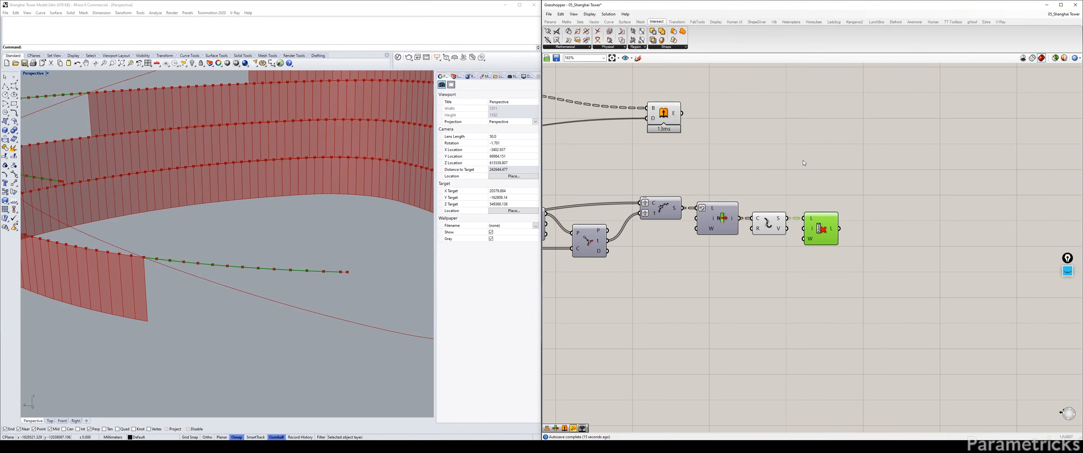
right_click_drag(803, 160, 808, 143)
left_click(770, 205)
key("ctrl+q")
left_click(801, 141)
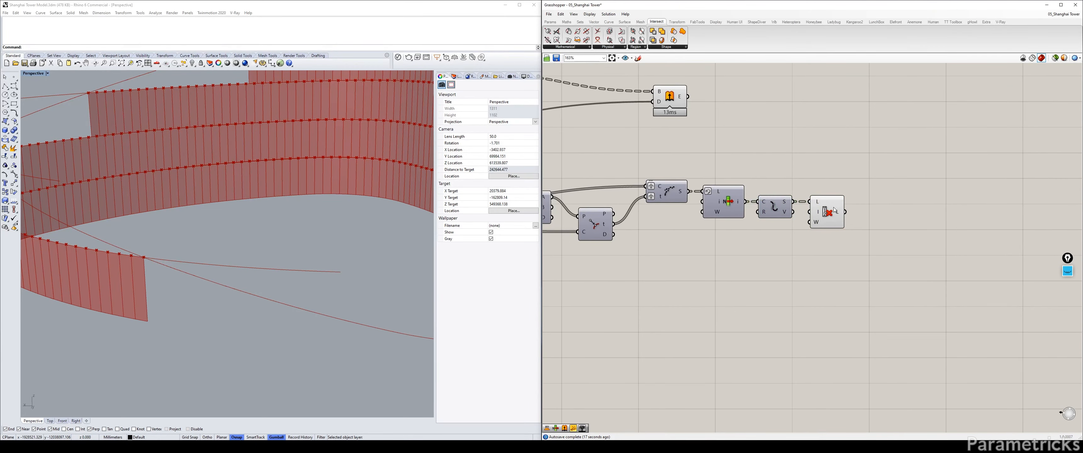
Turn off the previews of the upper Explode, the component producing the sloping curve, and the upper facade geometry parameter
double_click(814, 167)
scroll(330, 278, "down", 2)
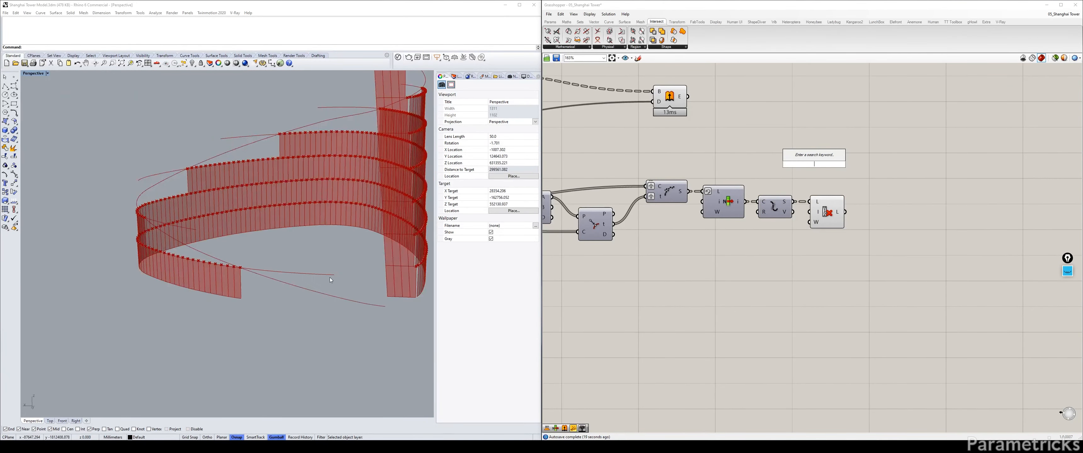
right_click_drag(639, 125, 798, 135)
scroll(767, 139, "down", 3)
left_click(770, 127)
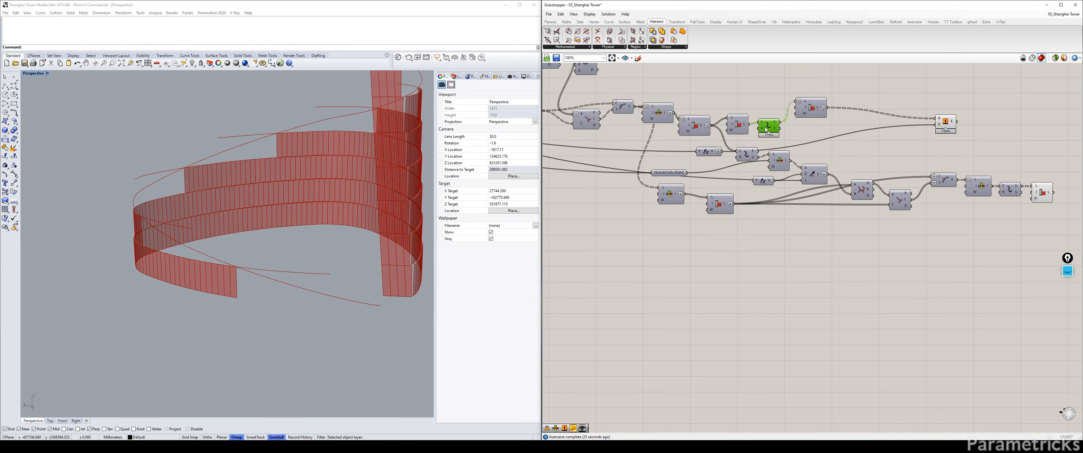
scroll(748, 133, "down", 3)
left_click(771, 113)
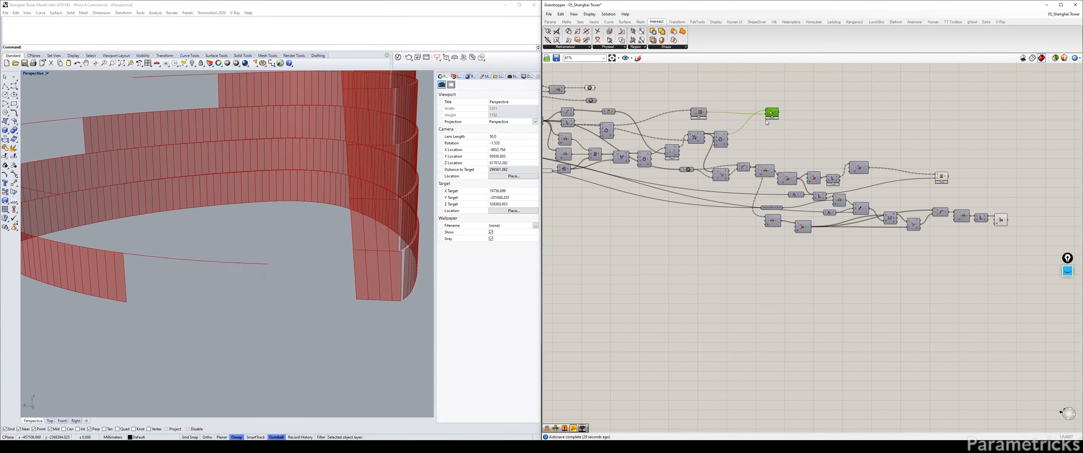
scroll(687, 91, "down", 4)
right_click_drag(633, 76, 711, 160)
scroll(712, 164, "up", 6)
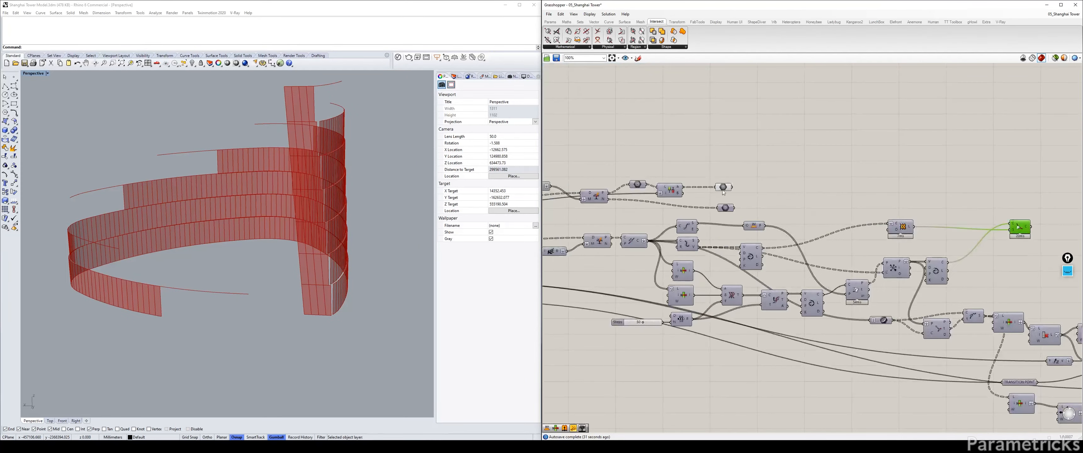
left_click(723, 188)
key("ctrl+q")
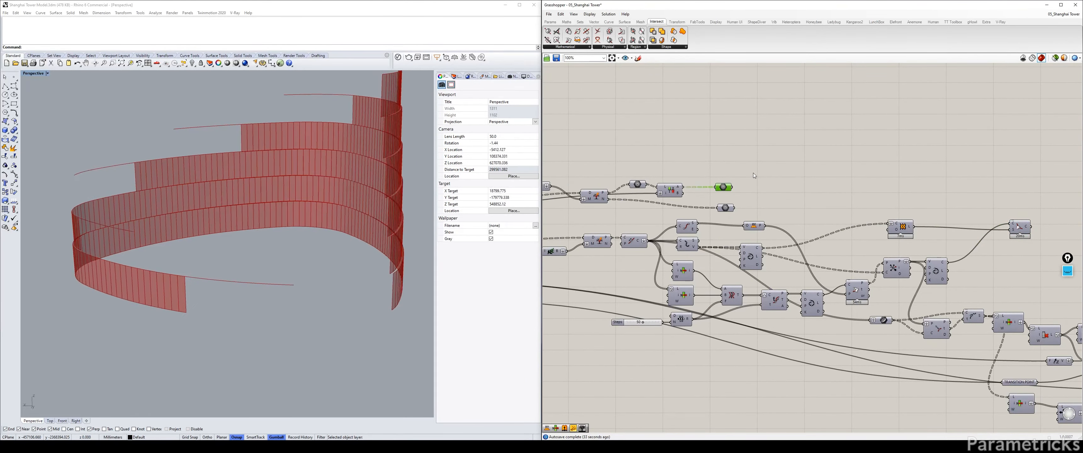
Duplicate the lower Explode above the last Cull Index, feed it that Cull Index's segments, and turn on its preview
scroll(897, 179, "down", 3)
right_click_drag(974, 233, 551, 133)
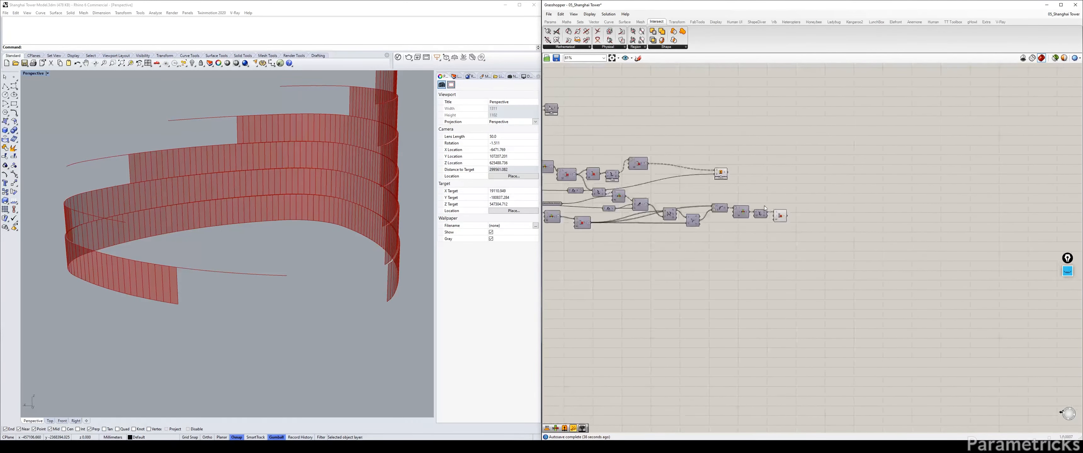
scroll(765, 207, "up", 5)
right_click_drag(785, 214, 754, 213)
left_click(771, 229)
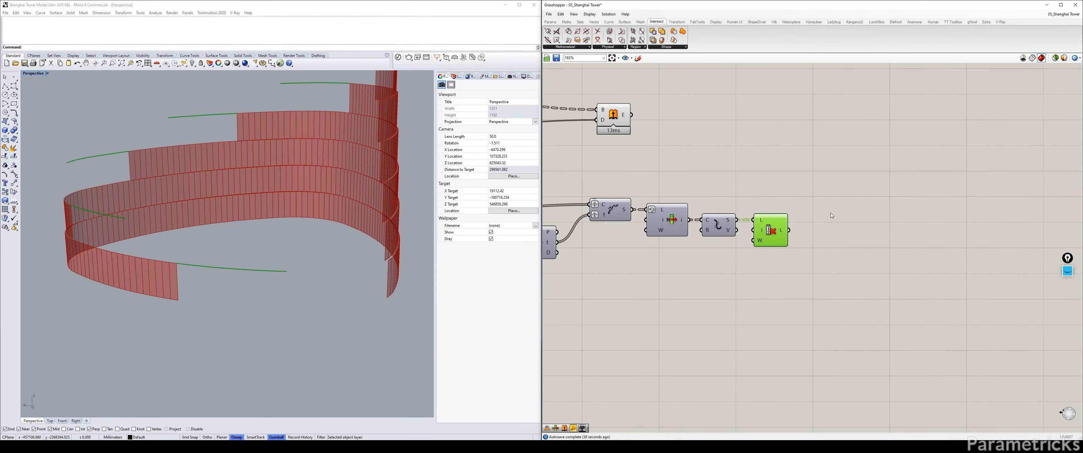
right_click_drag(337, 263, 327, 259, "shift")
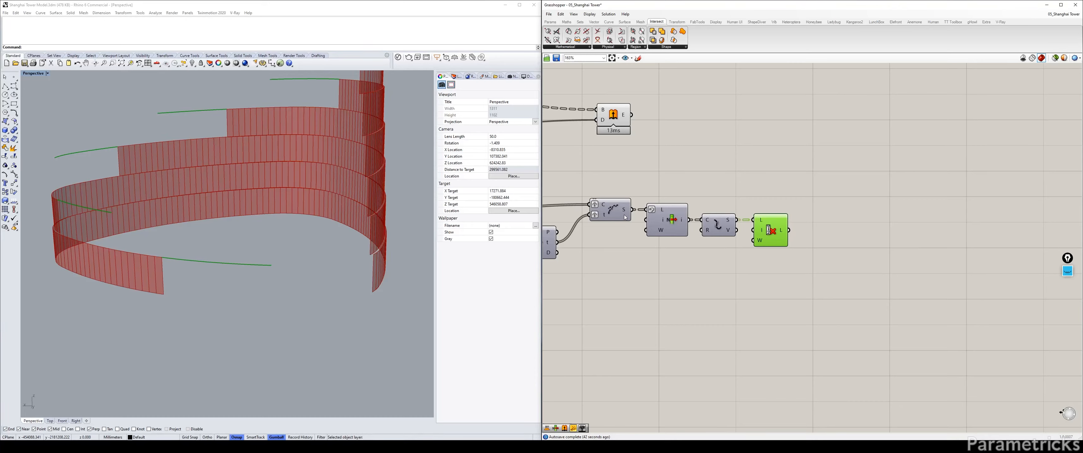
left_click_drag(720, 225, 826, 167, "alt")
left_click_drag(788, 230, 806, 162)
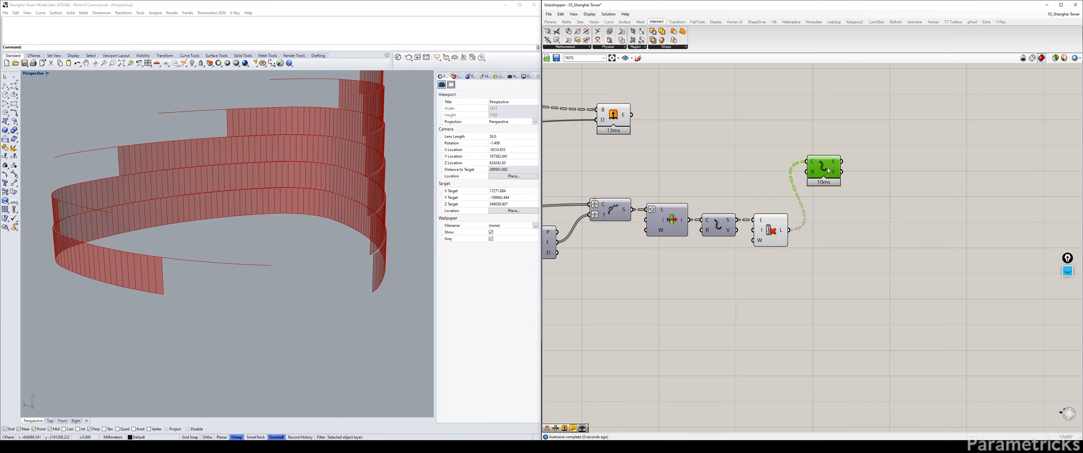
left_click(809, 132)
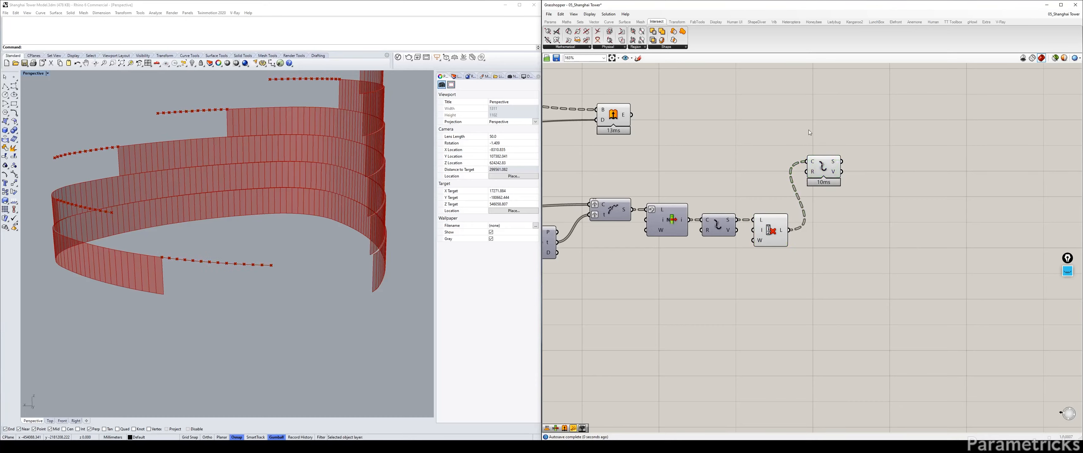
Mark the missing continuation of the lowest facade curve with a freehand annotation line, and clear it again
left_click(1067, 271)
left_click(1050, 290)
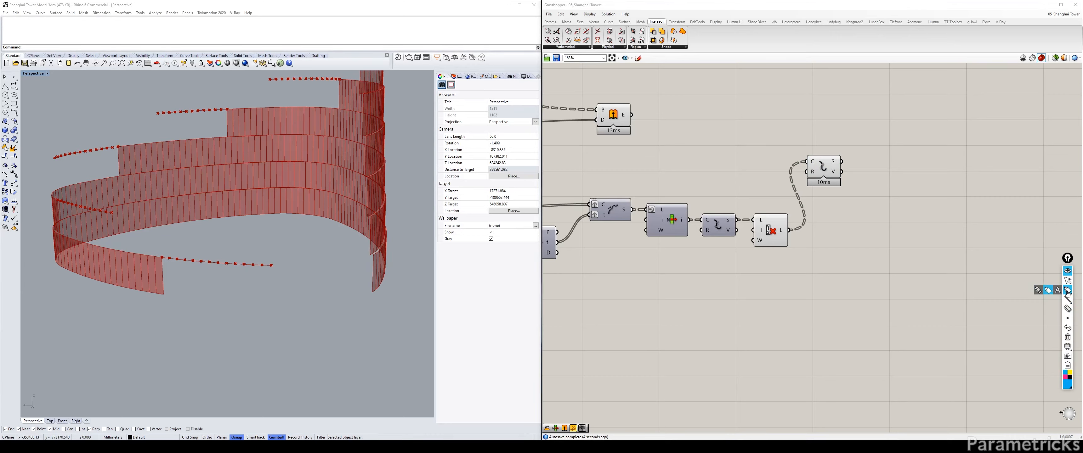
left_click_drag(162, 295, 345, 296)
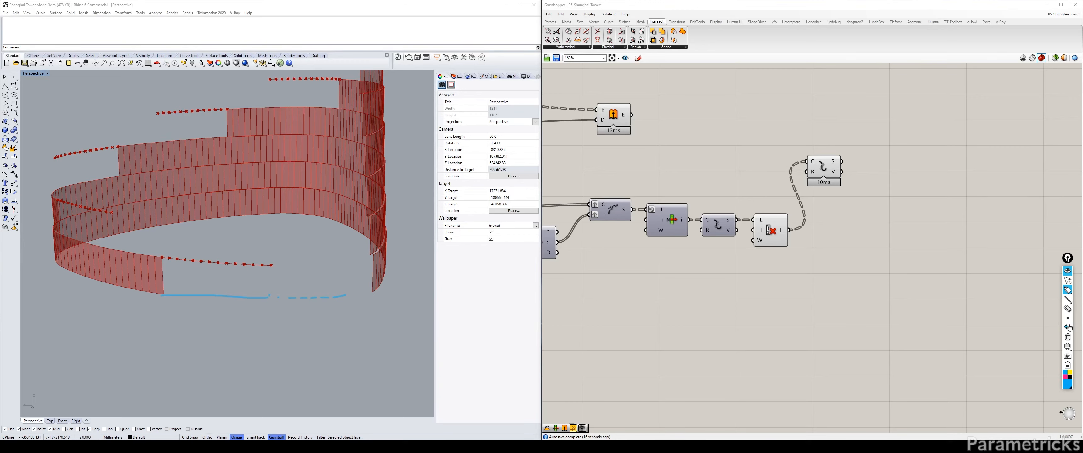
left_click(1067, 336)
left_click(1067, 271)
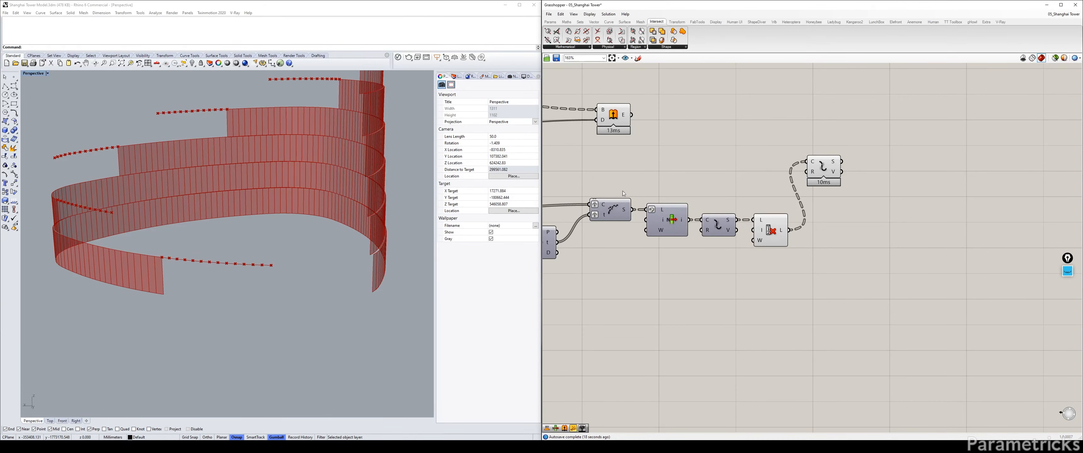
Turn on the preview of the Explode feeding the transition-point List Item, and shift the Unit Z and TRANSITION POINT components to make room
scroll(622, 190, "down", 4)
right_click_drag(623, 190, 938, 192)
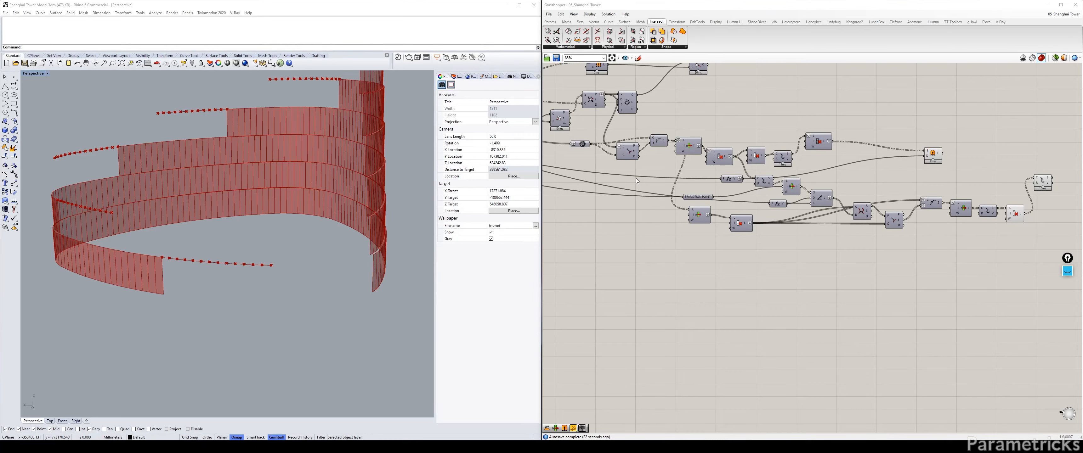
right_click_drag(699, 218, 663, 231)
left_click(724, 197)
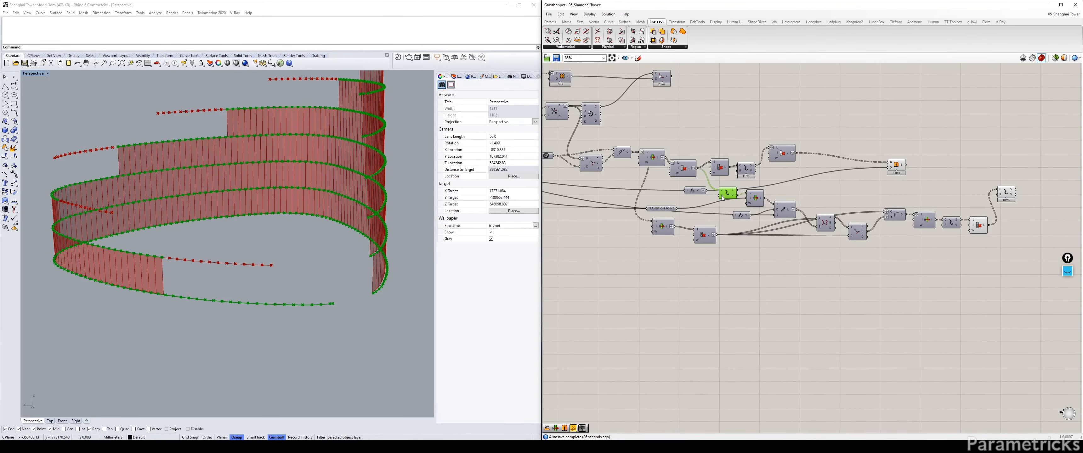
mouse_move(722, 194)
scroll(739, 199, "up", 3)
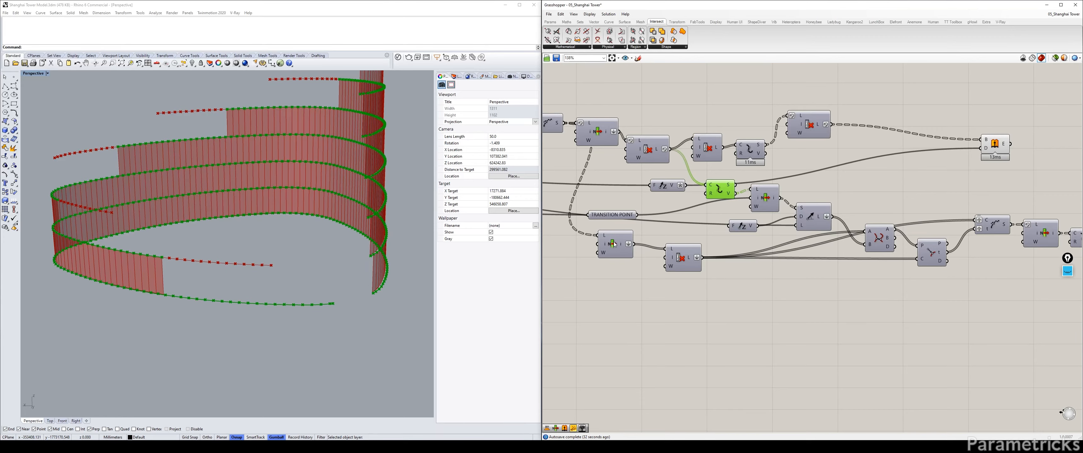
left_click_drag(627, 218, 630, 212)
left_click_drag(679, 184, 628, 178)
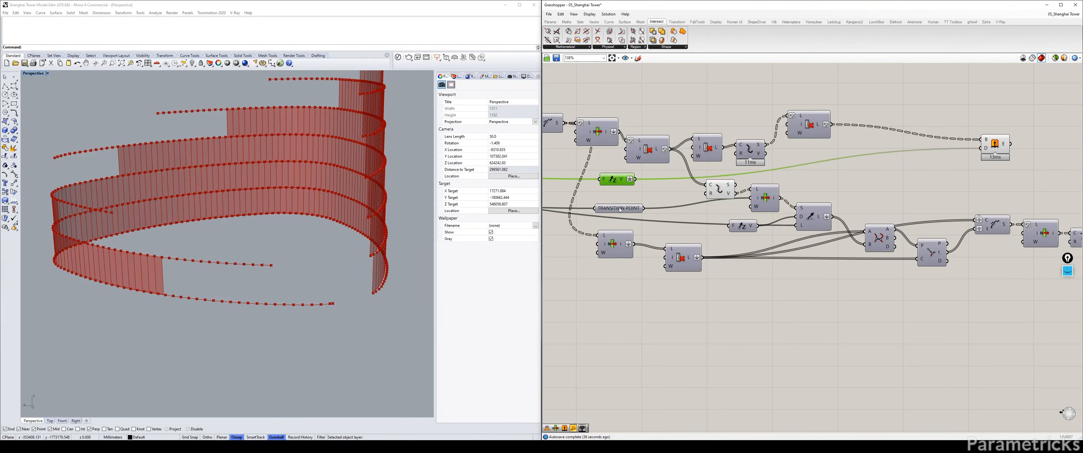
left_click_drag(622, 208, 620, 205)
Add a Split List fed by the Explode's vertices and the TRANSITION POINT index
left_click(694, 282)
double_click(695, 284)
type("SPLIT")
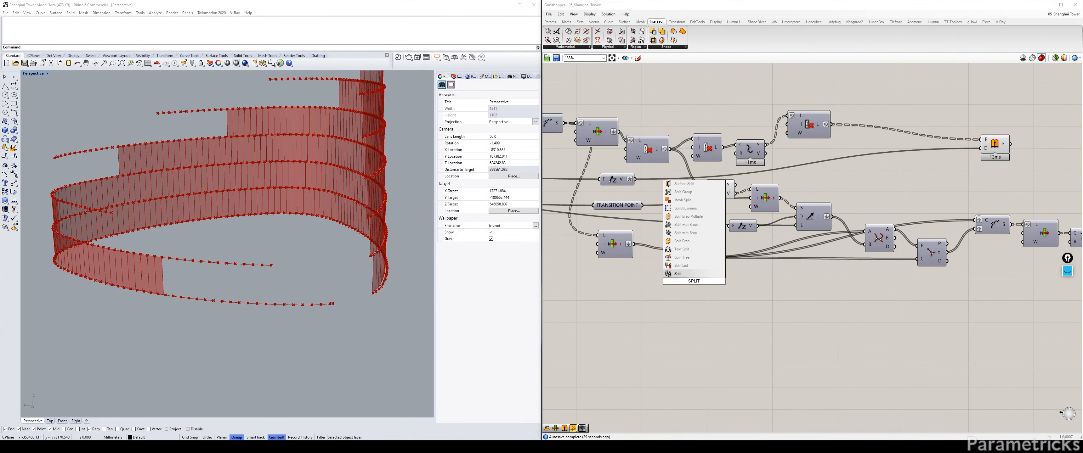
key("Up")
key("Return")
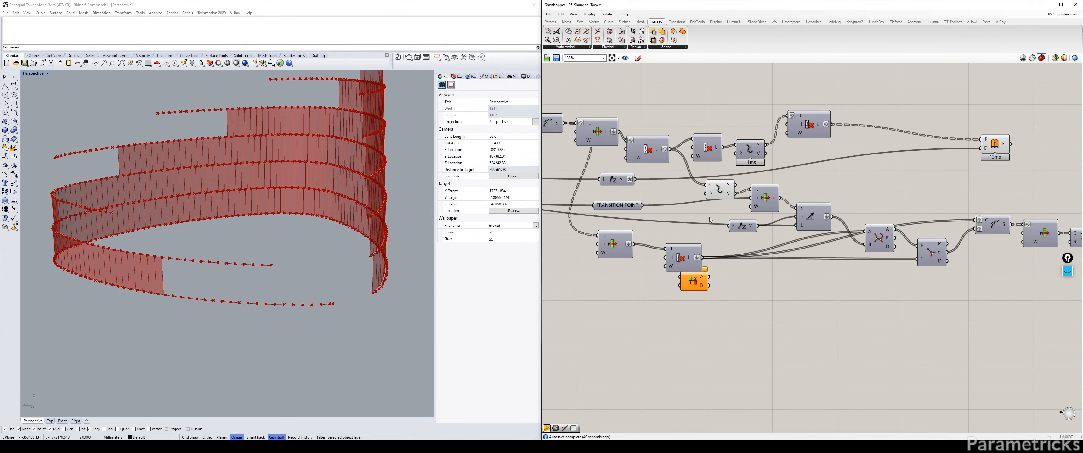
left_click_drag(723, 192, 748, 261)
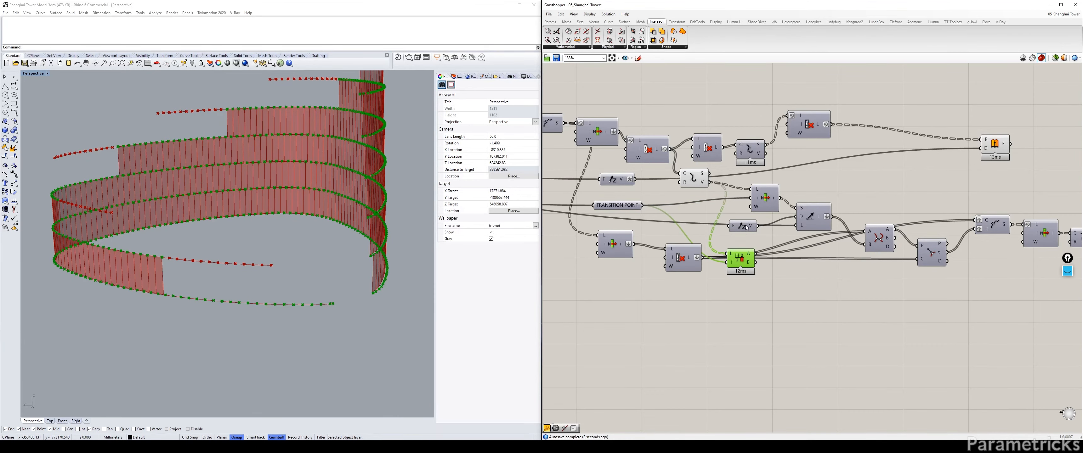
Shift the List Item, lower unit vector and line component downward, and place the Split List above them beside the Explode
left_click_drag(751, 223, 744, 237)
left_click_drag(805, 220, 806, 232)
left_click_drag(768, 198, 770, 220)
left_click_drag(741, 262, 757, 186)
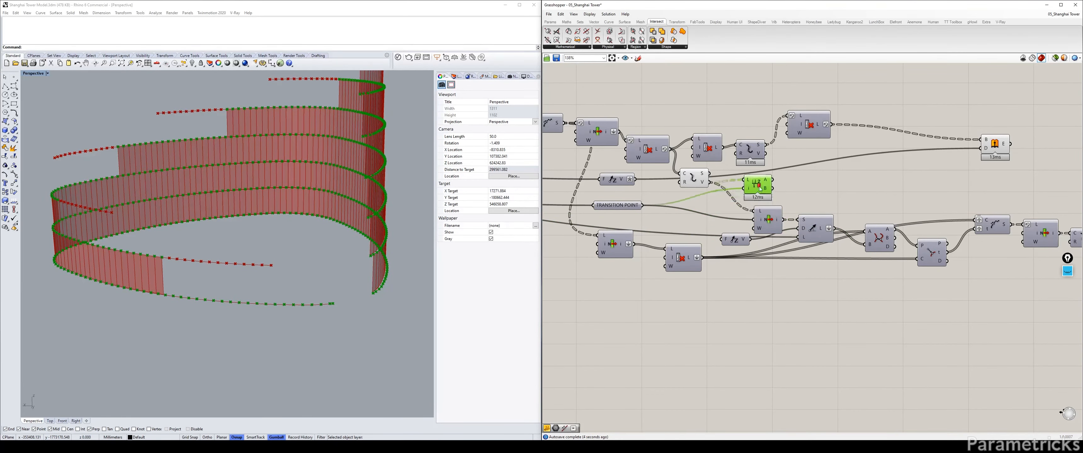
Inspect the List Item's output and the line component's start input to compare them with the Split List's data
scroll(757, 186, "up", 2)
left_click(799, 201)
mouse_move(767, 191)
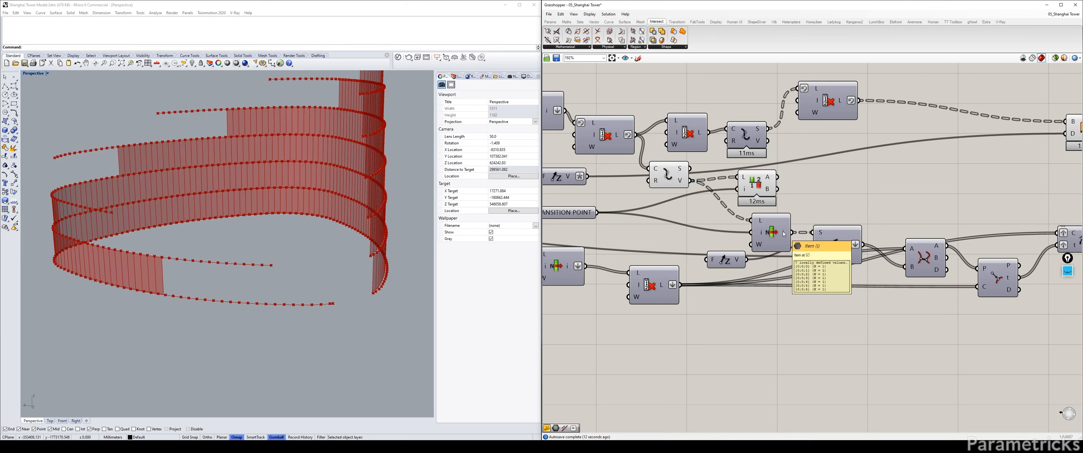
mouse_move(760, 223)
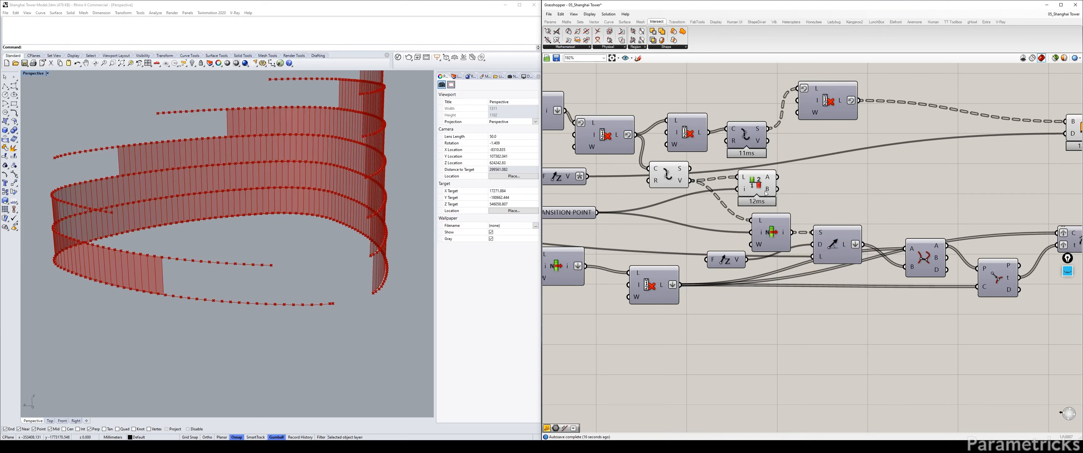
mouse_move(823, 233)
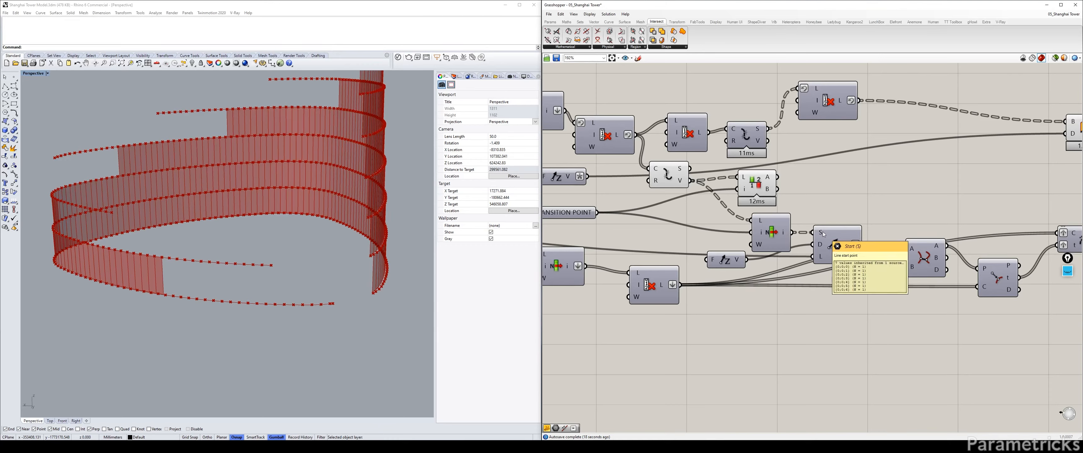
left_click(767, 231)
left_click_drag(751, 183, 752, 189)
mouse_move(683, 184)
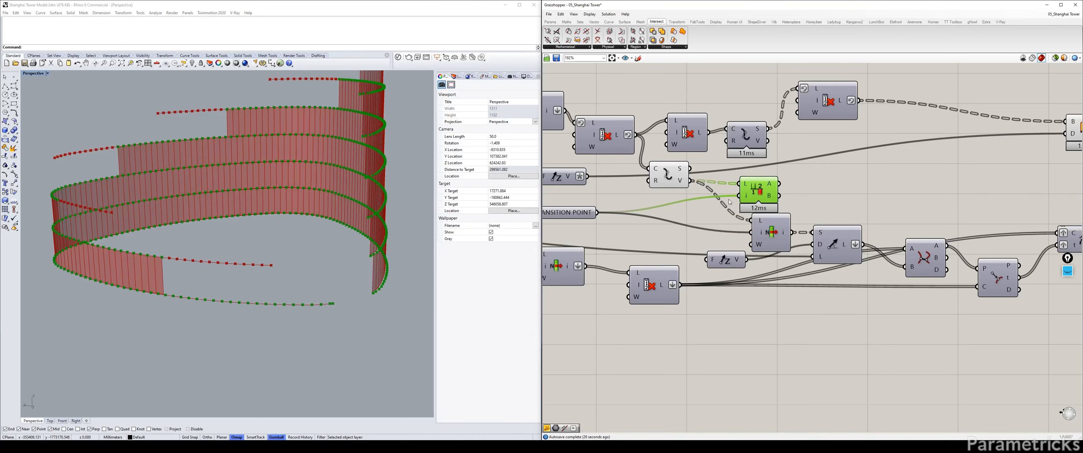
Add a parameter component beside the Split List, and tidy the List Item and unit vector below it
left_click_drag(770, 234, 761, 233)
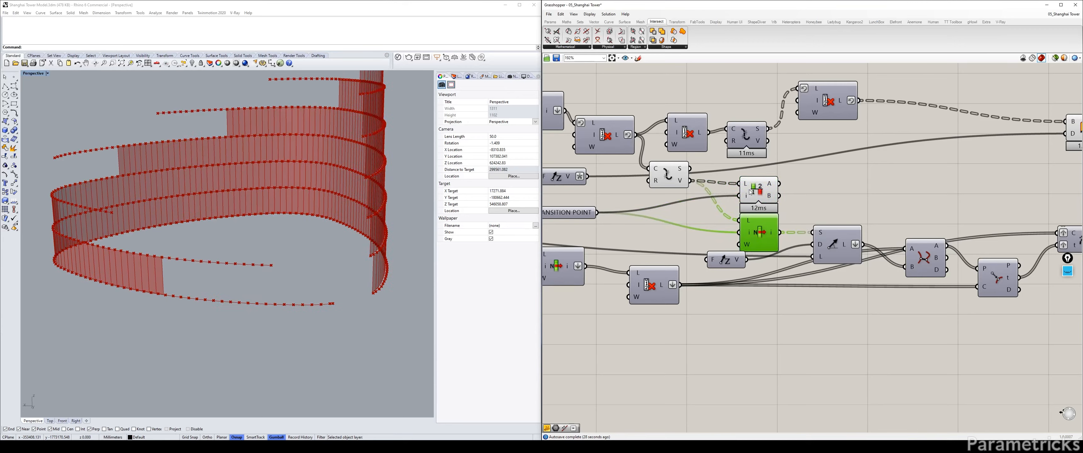
left_click_drag(759, 192, 760, 189)
left_click(834, 187)
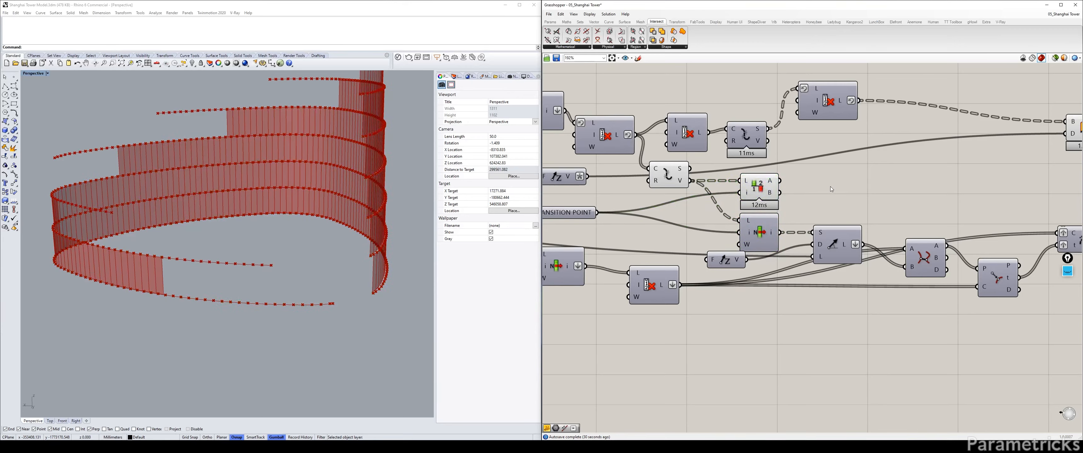
double_click(831, 189)
type("crv")
key("Return")
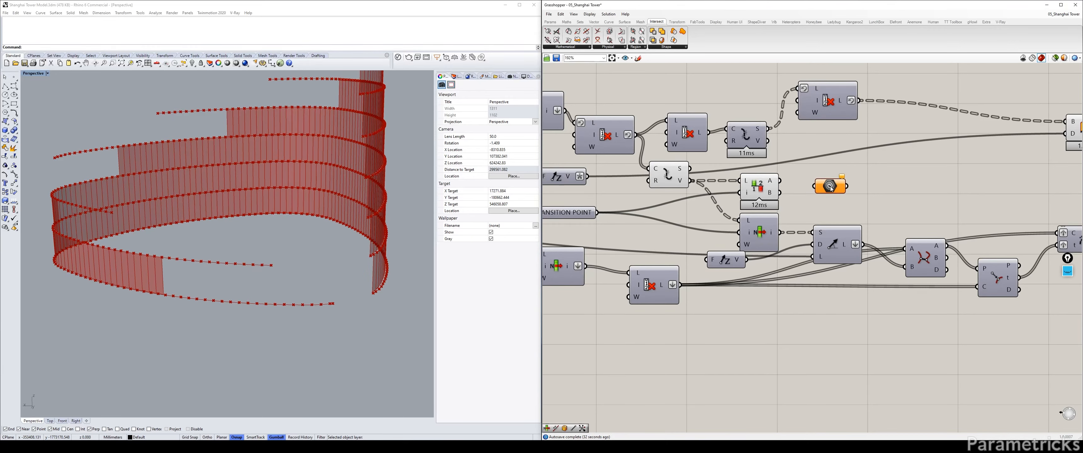
left_click(755, 231)
left_click_drag(727, 262, 737, 269)
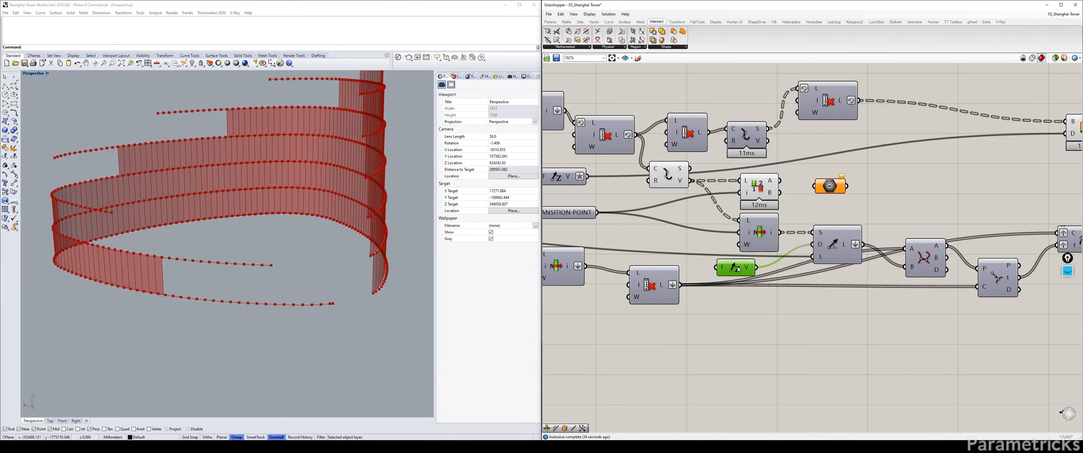
left_click_drag(759, 234, 738, 230)
left_click(838, 243)
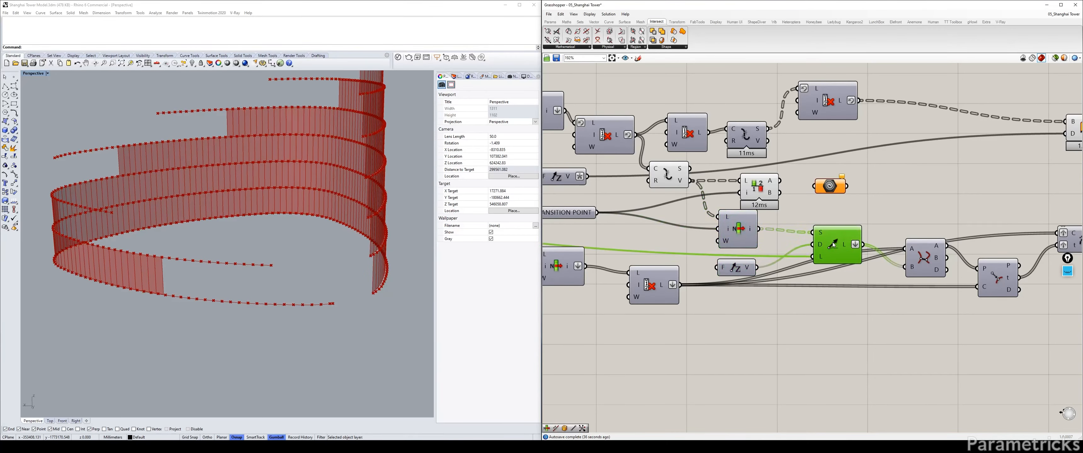
Connect the Split List's A output to the new parameter, and turn off the previews of the Split List and its source Explode
left_click(774, 192)
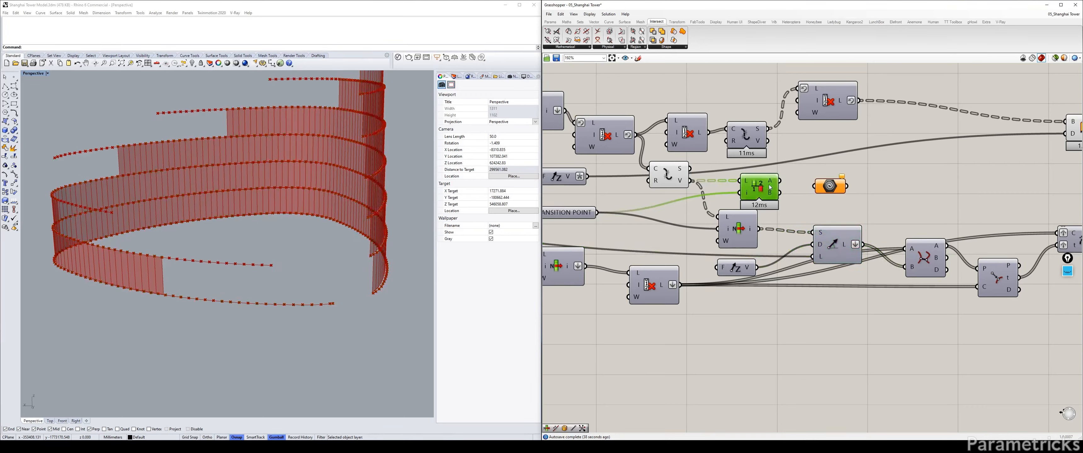
left_click_drag(779, 193, 737, 187)
left_click(829, 186)
left_click(669, 175)
key("ctrl+q")
right_click_drag(774, 184, 670, 170)
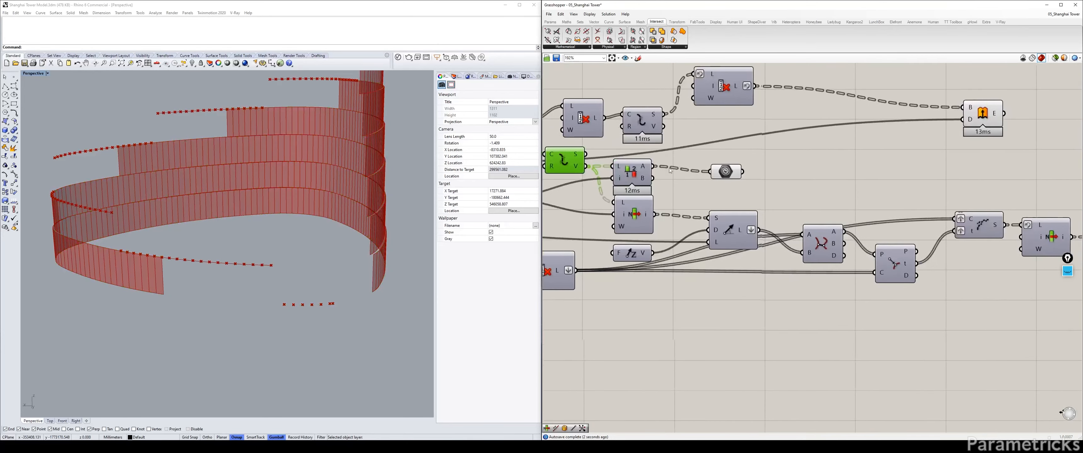
Move the parameter holding the split points to the end of the definition, and place the last Explode directly beside the Cull Index
left_click_drag(732, 174, 753, 180)
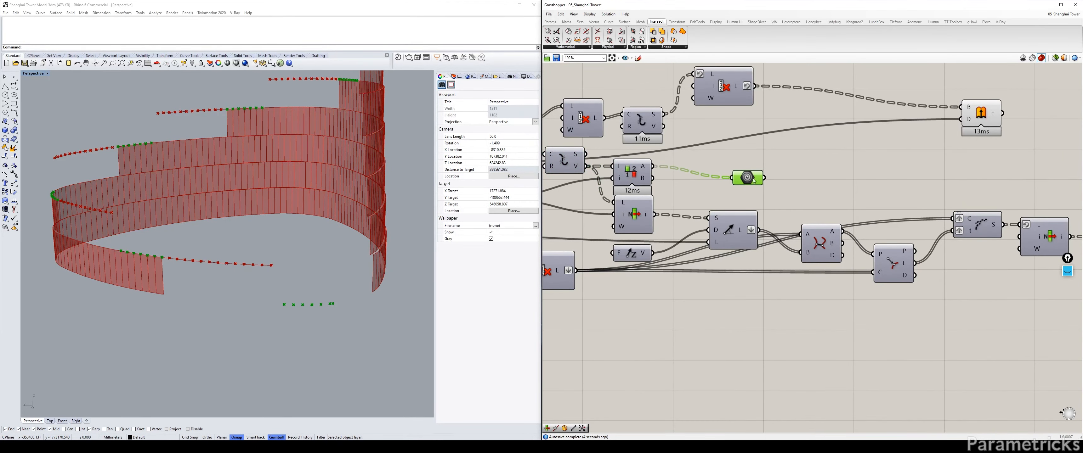
right_click_drag(753, 178, 683, 177)
left_click_drag(683, 177, 961, 176)
right_click_drag(970, 178, 749, 169)
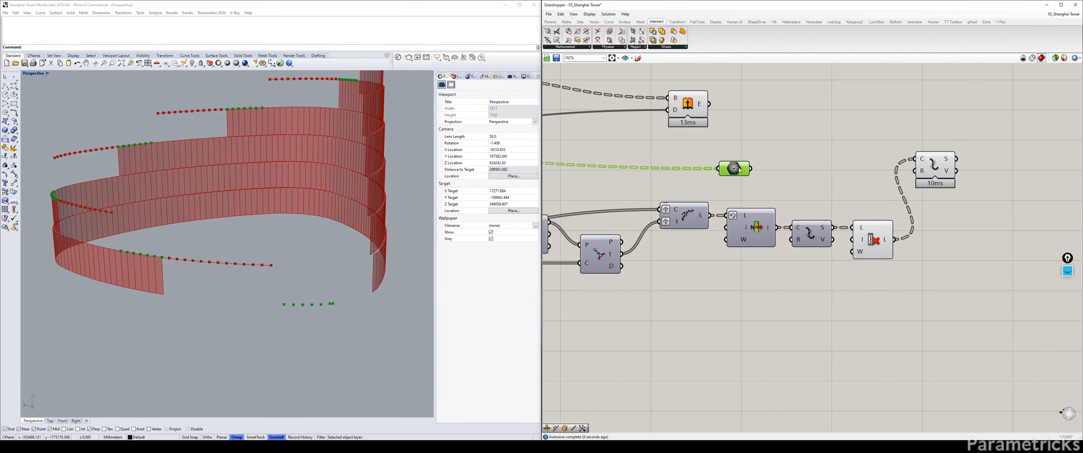
left_click_drag(740, 170, 788, 177)
left_click_drag(945, 156, 936, 228)
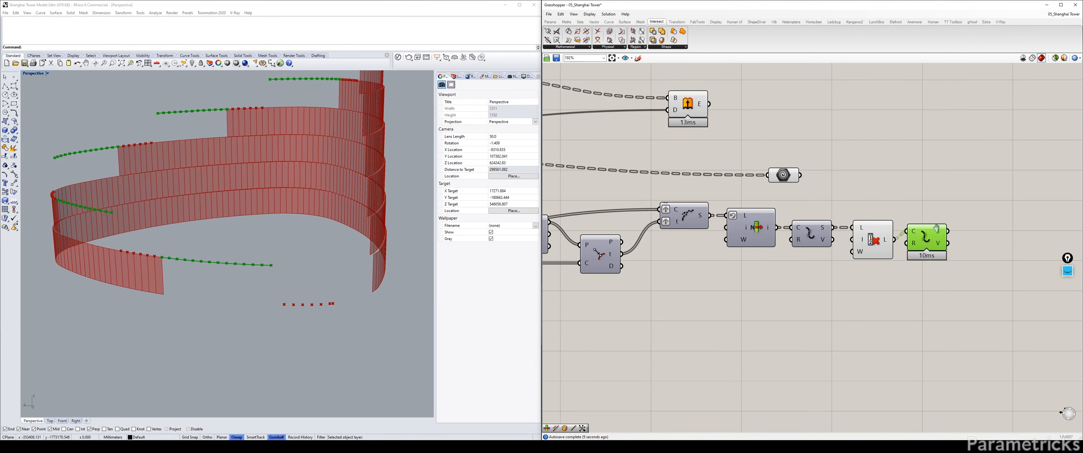
Add a Move component after the last Explode and feed that Explode's vertices into its geometry input
right_click_drag(949, 185, 822, 175)
double_click(822, 175)
type("M,OVE")
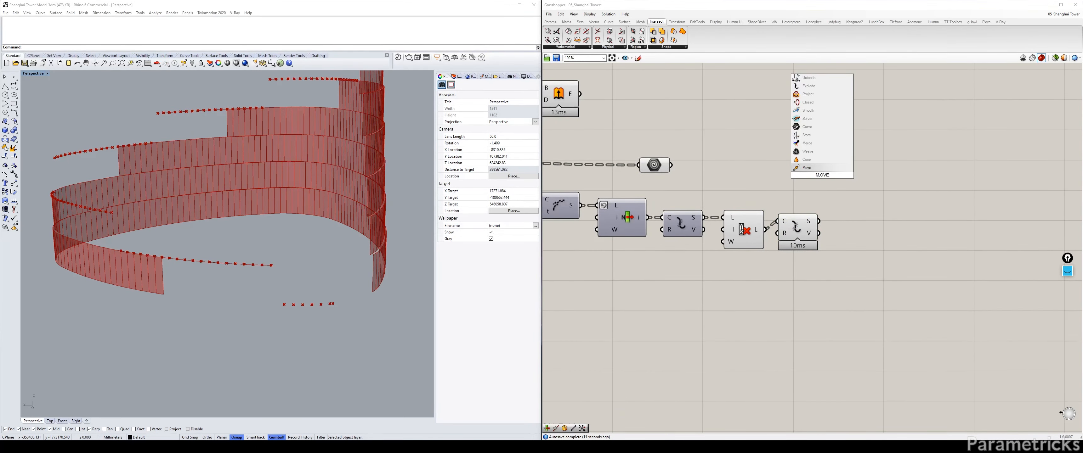
key("Return")
left_click_drag(823, 178, 867, 237)
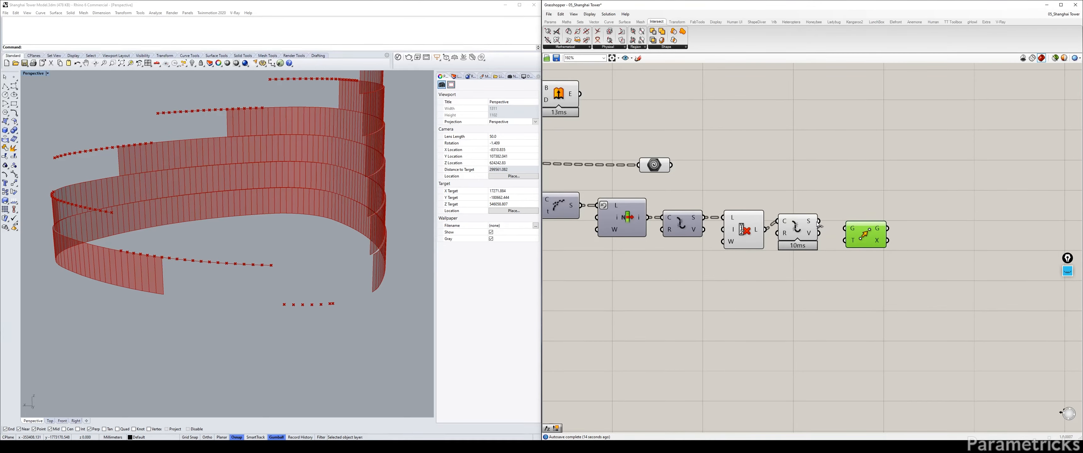
left_click_drag(820, 234, 844, 228)
Feed the Extrude's Unit Z vector into the Move's translation input, and turn off the previews of the last Cull Index and Explode
scroll(826, 226, "down", 5)
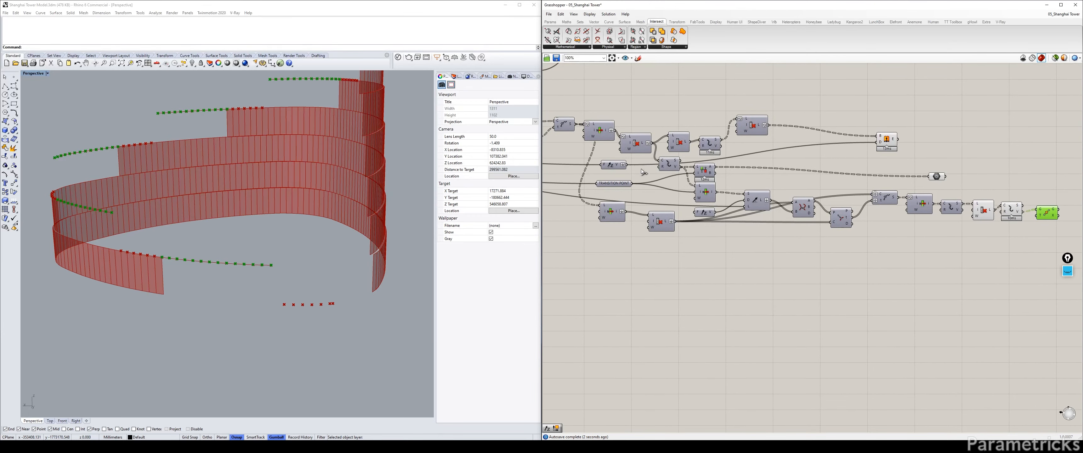
left_click_drag(715, 167, 1036, 225)
right_click_drag(1042, 227, 840, 223)
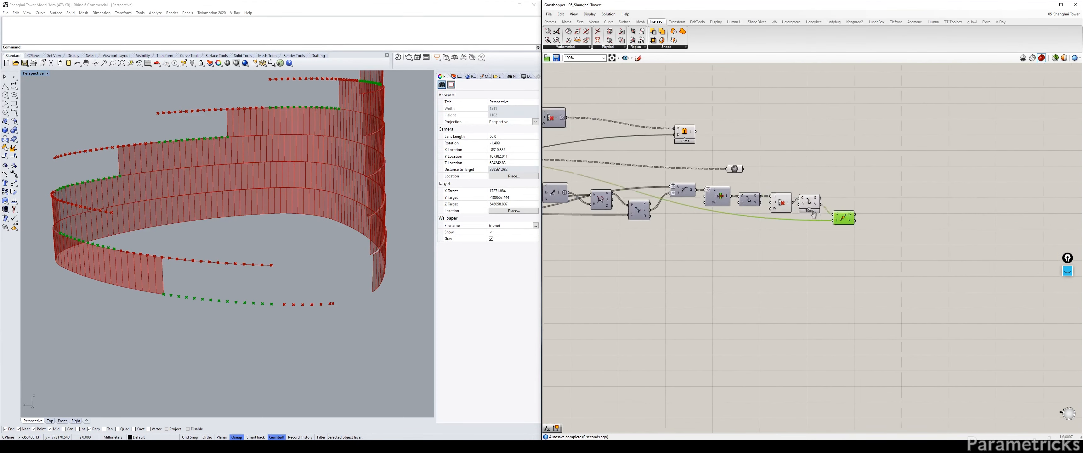
scroll(870, 214, "up", 3)
left_click(771, 194)
key("ctrl+q")
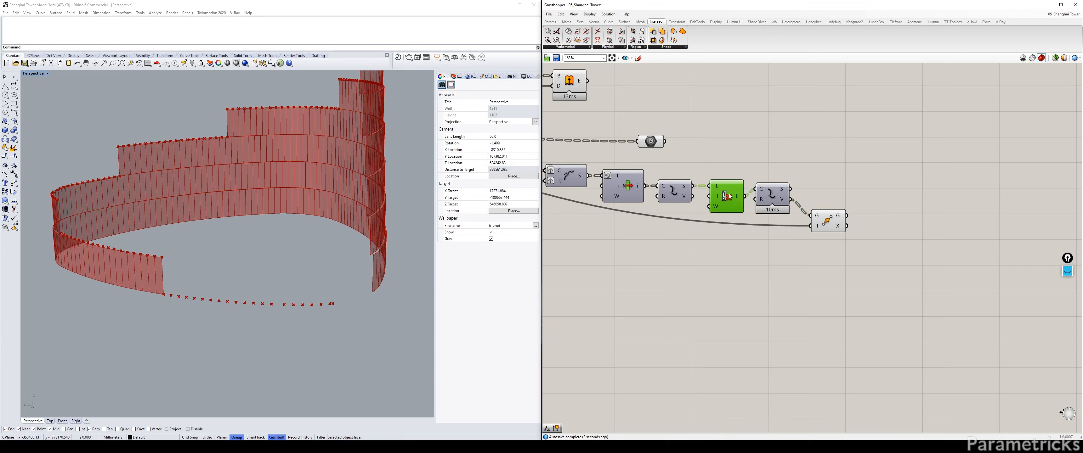
Place the split-points parameter above the Move, select both, and examine how their points line up in the Top view
left_click_drag(654, 141, 826, 156)
left_click_drag(798, 259, 882, 124)
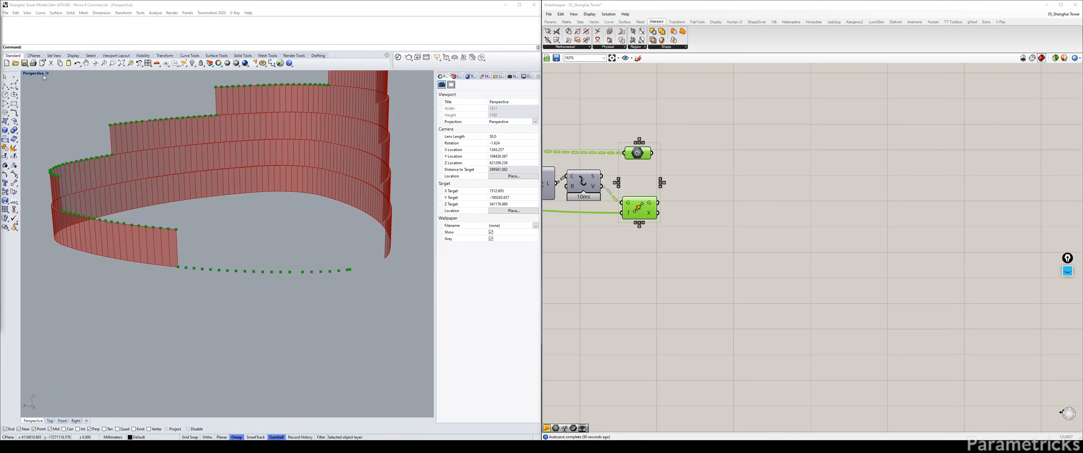
double_click(33, 73)
double_click(26, 73)
scroll(234, 183, "up", 5)
right_click_drag(234, 183, 83, 166)
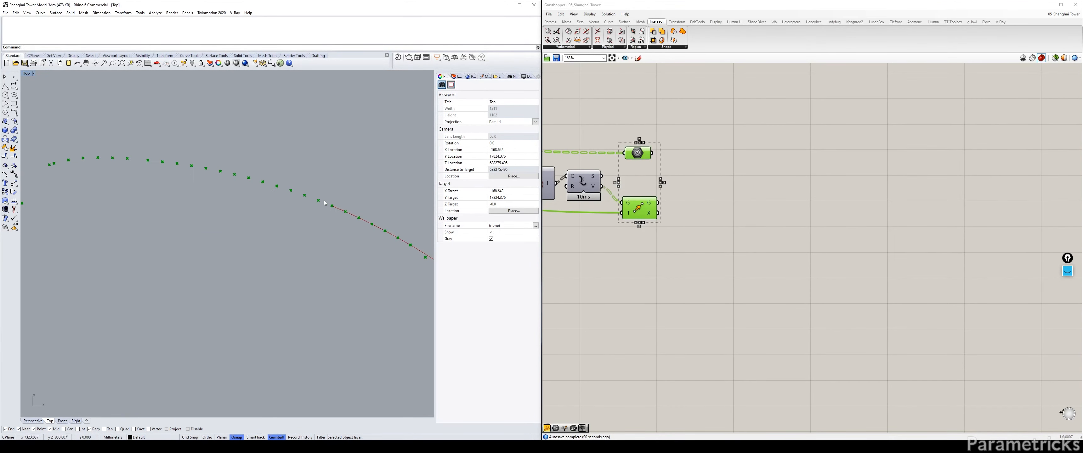
right_click_drag(191, 169, 250, 180)
double_click(27, 74)
double_click(241, 73)
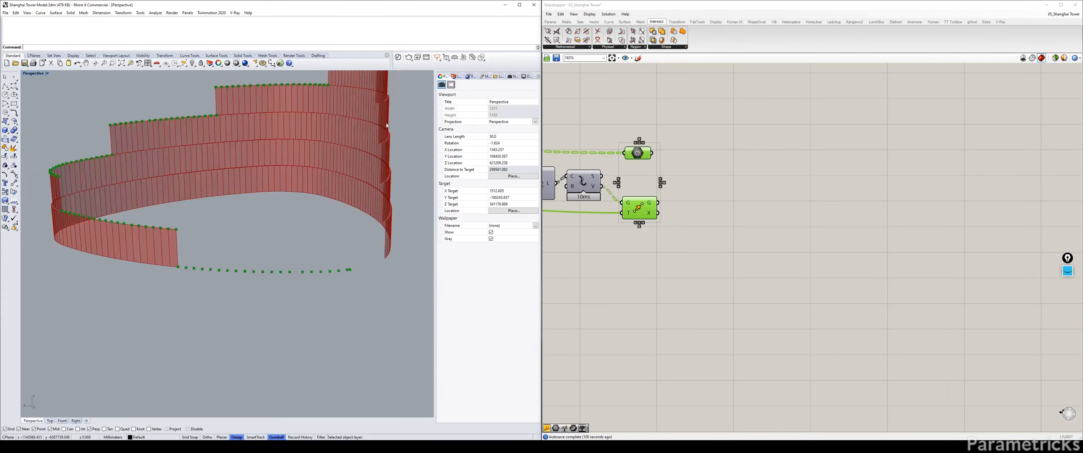
Add a Param Viewer beside the split-points parameter and feed that parameter's output into it
left_click(732, 200)
right_click_drag(699, 189, 715, 192)
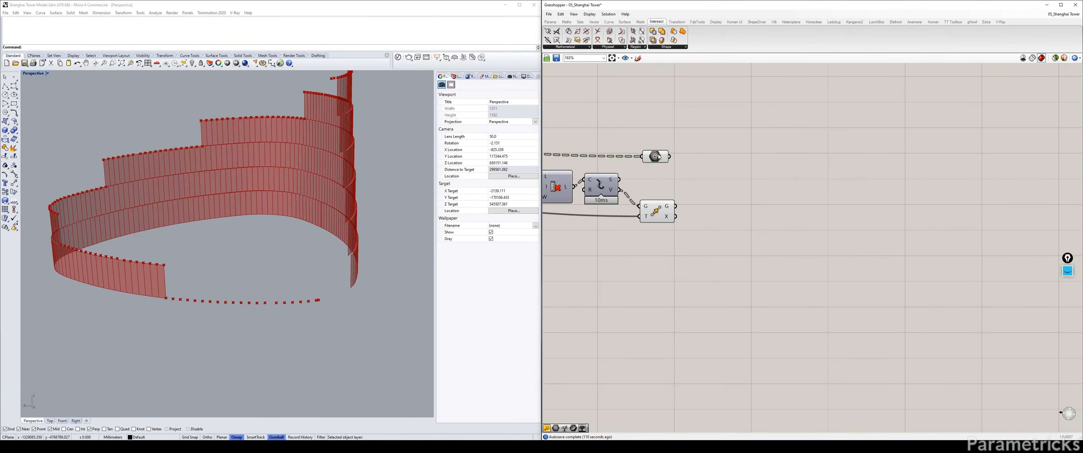
double_click(721, 159)
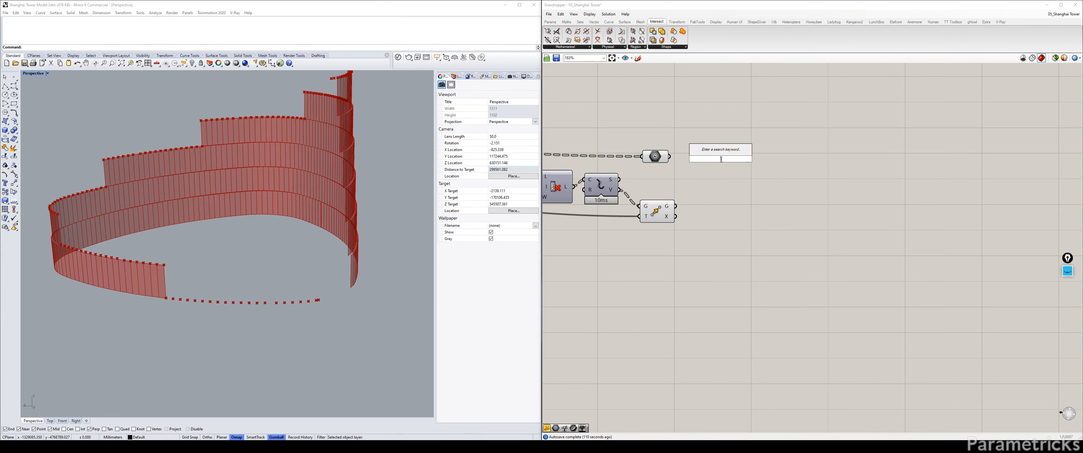
type("param")
key("Return")
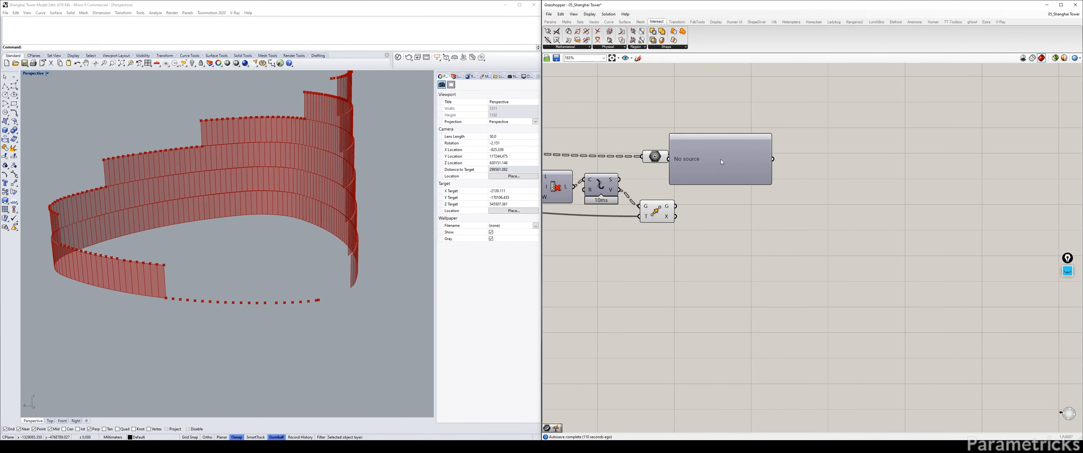
left_click(719, 158)
left_click_drag(719, 159, 756, 151)
left_click_drag(671, 156, 707, 151)
Simplify the data tree of the split-points parameter, and move its Param Viewer farther away to free up space
right_click_drag(756, 150, 802, 136)
right_click(700, 144)
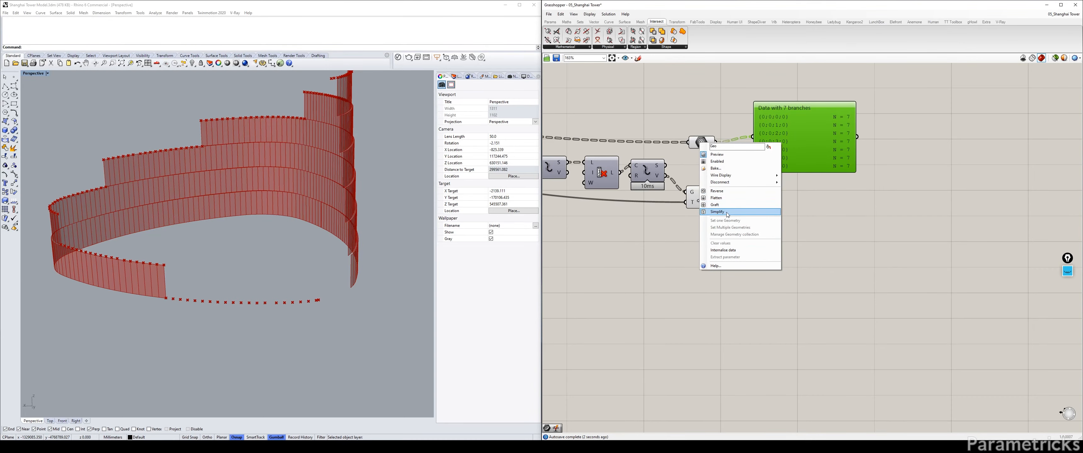
left_click(723, 213)
right_click_drag(762, 169, 622, 196)
left_click_drag(641, 177, 684, 167)
right_click_drag(623, 178, 708, 177)
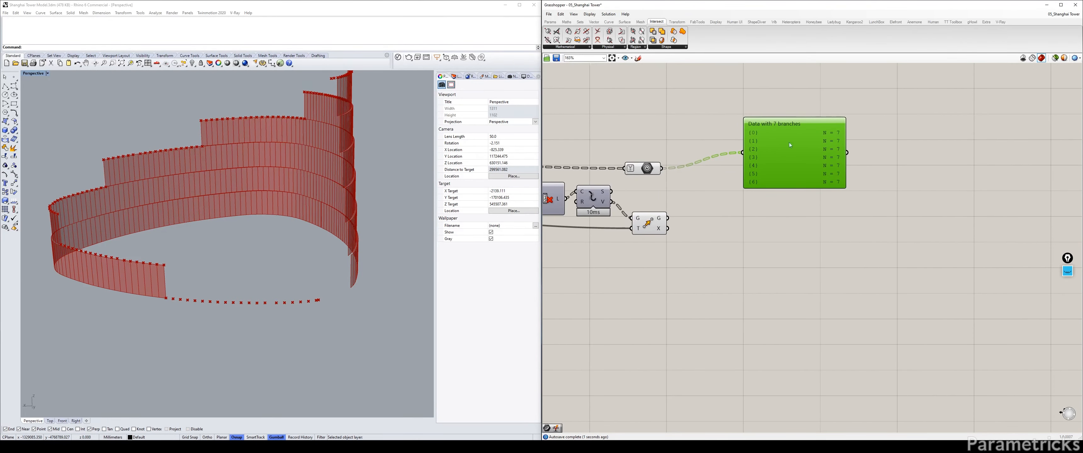
Copy the Param Viewer below, connect it to the Move's geometry output, simplify that output, and check its branch structure
left_click_drag(774, 171, 776, 253, "alt")
left_click_drag(667, 218, 750, 247)
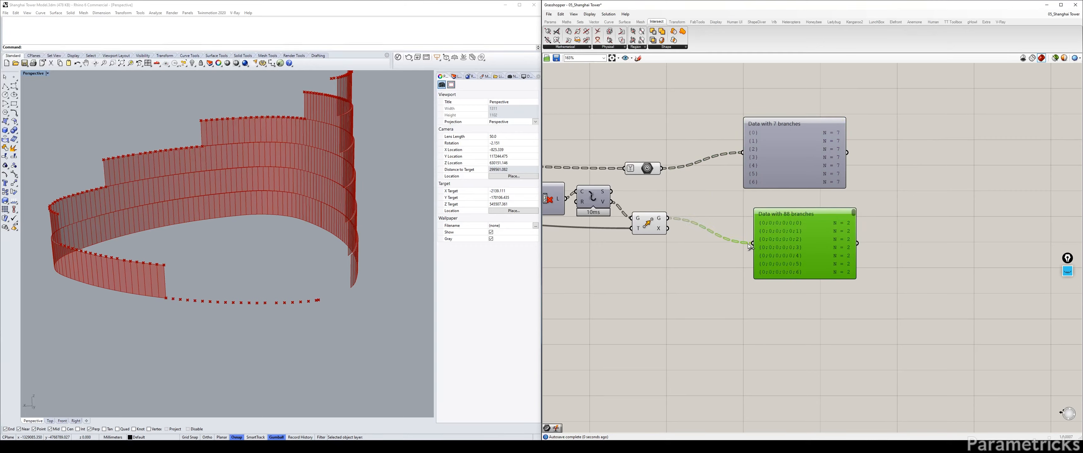
right_click(661, 218)
left_click(697, 260)
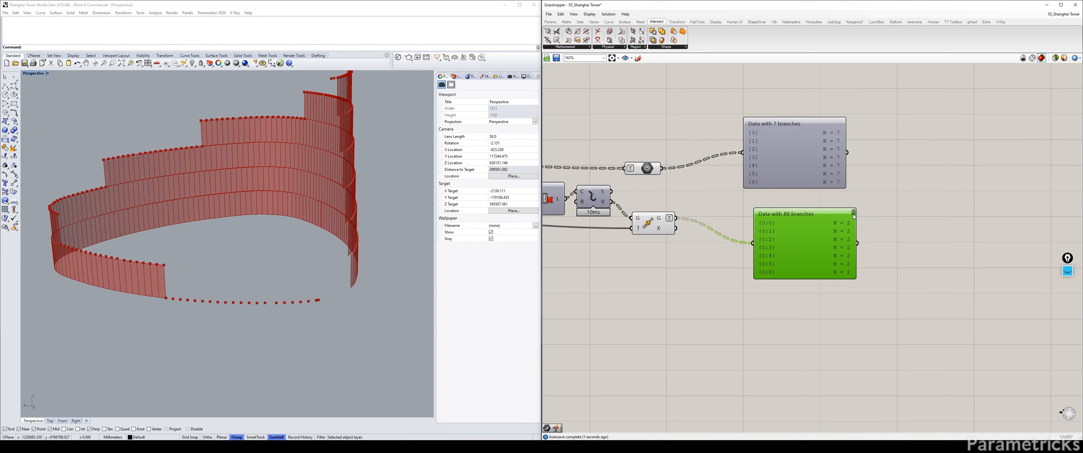
mouse_move(854, 217)
left_mouse_down()
mouse_move(854, 277)
mouse_move(853, 213)
left_mouse_up()
scroll(812, 204, "down", 6)
scroll(728, 207, "up", 6)
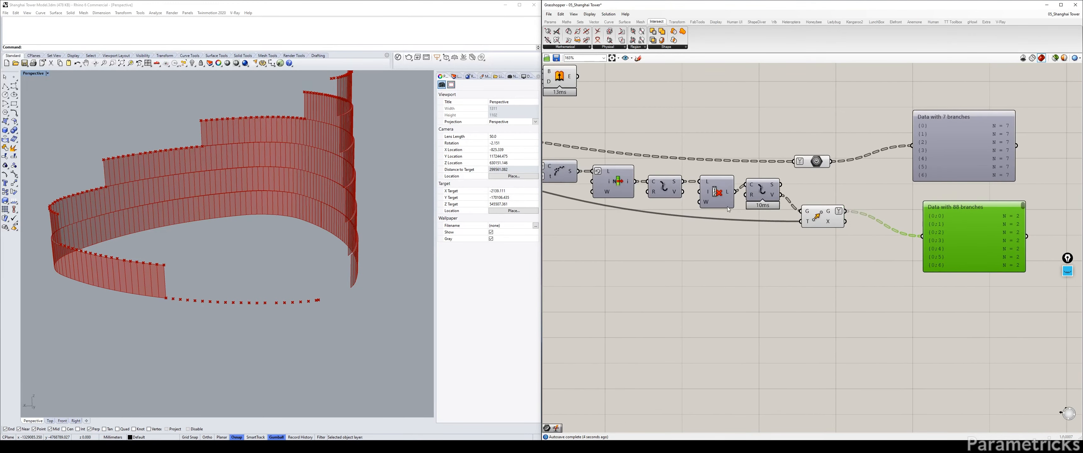
Try simplifying the list output of the last Cull Index
right_click_drag(648, 190, 752, 195)
right_click_drag(909, 219, 744, 209)
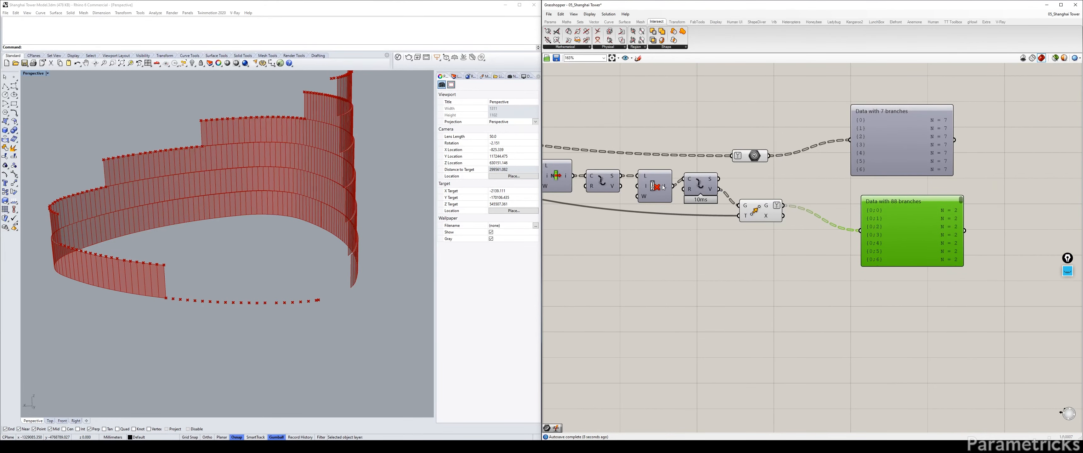
mouse_move(664, 186)
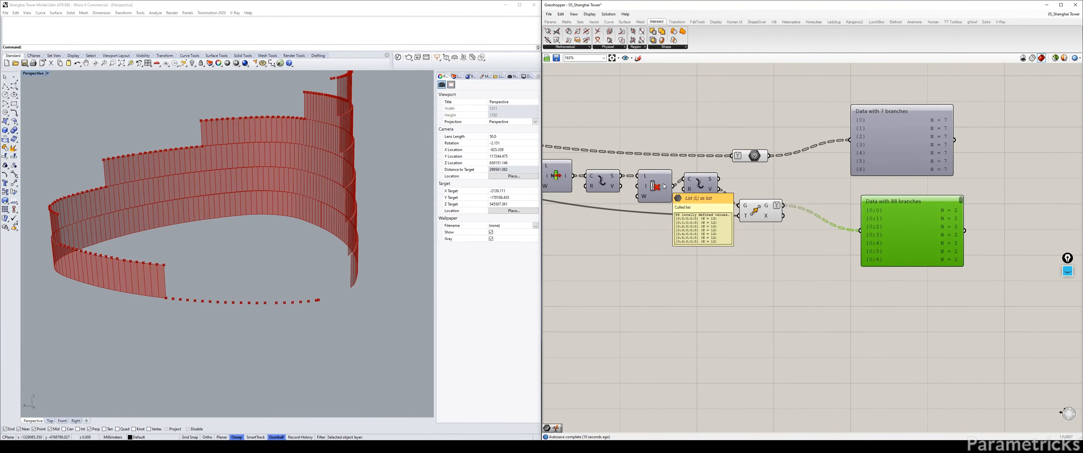
right_click(664, 187)
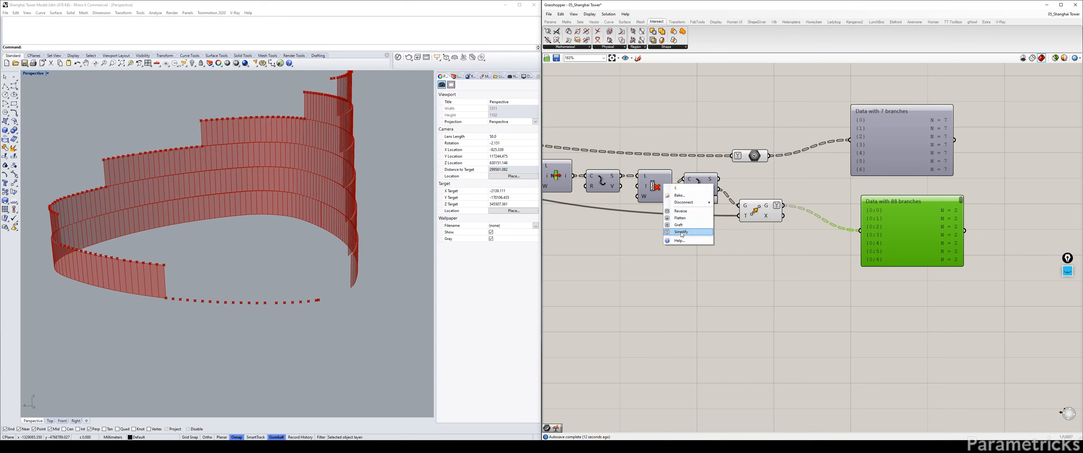
left_click(682, 233)
right_click(672, 189)
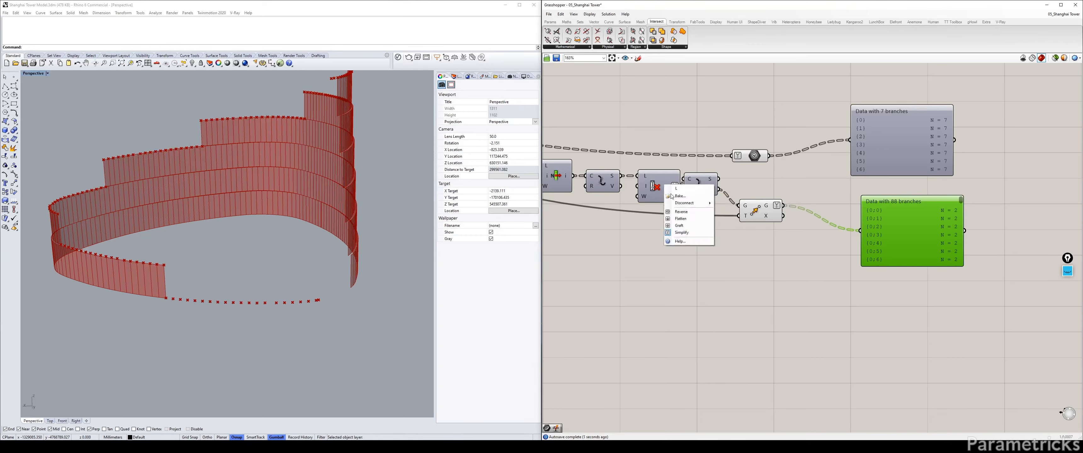
left_click(682, 233)
Add a Trim Tree after the Move, feed it the moved points, and connect its output to the lower Param Viewer
right_click_drag(782, 229, 628, 221)
double_click(660, 237)
type("trim")
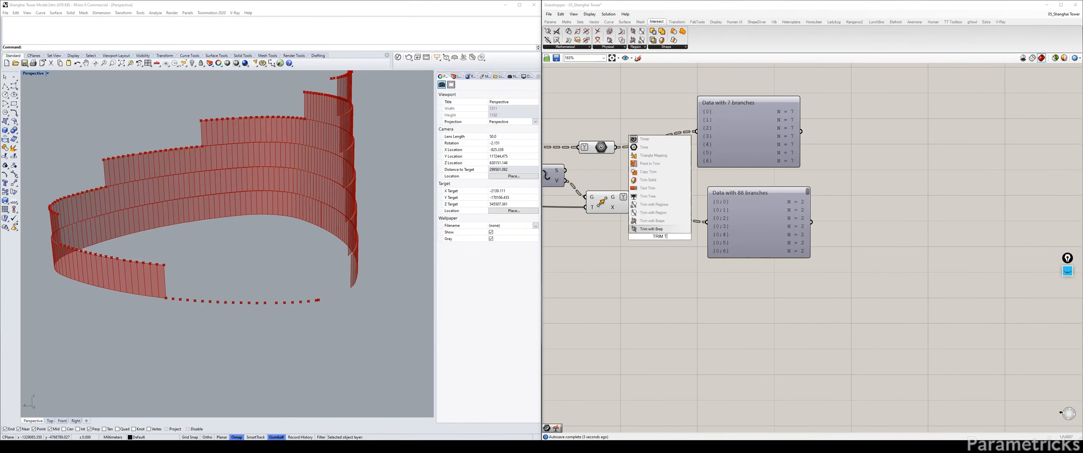
key("Return")
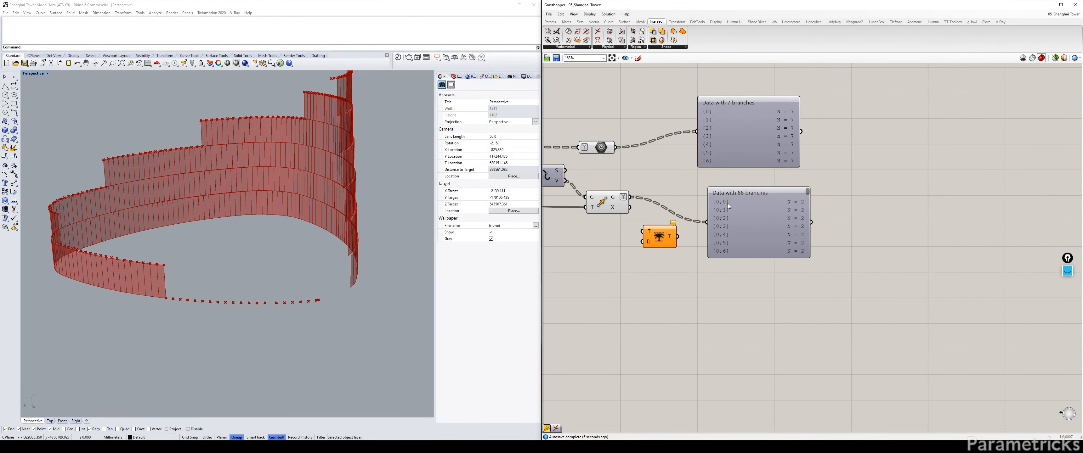
left_click_drag(630, 197, 662, 212)
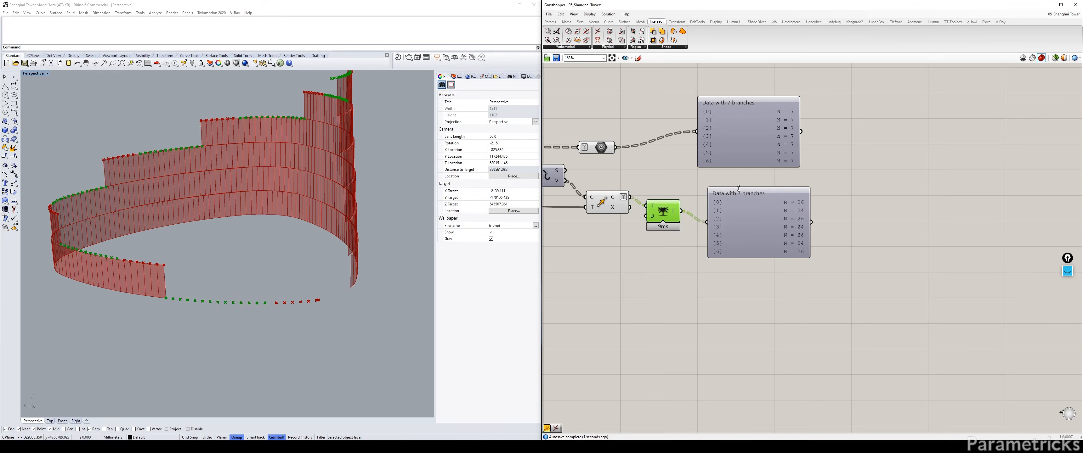
left_click(743, 120)
left_click(749, 176)
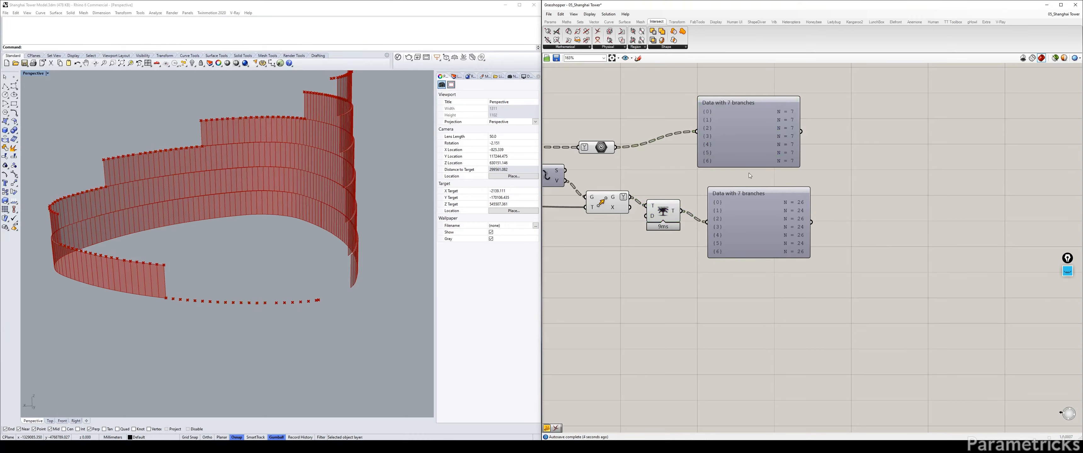
Add a Merge with the split points in D1 and the trimmed points in D2, and connect its result to the upper Param Viewer
double_click(708, 293)
type("merge")
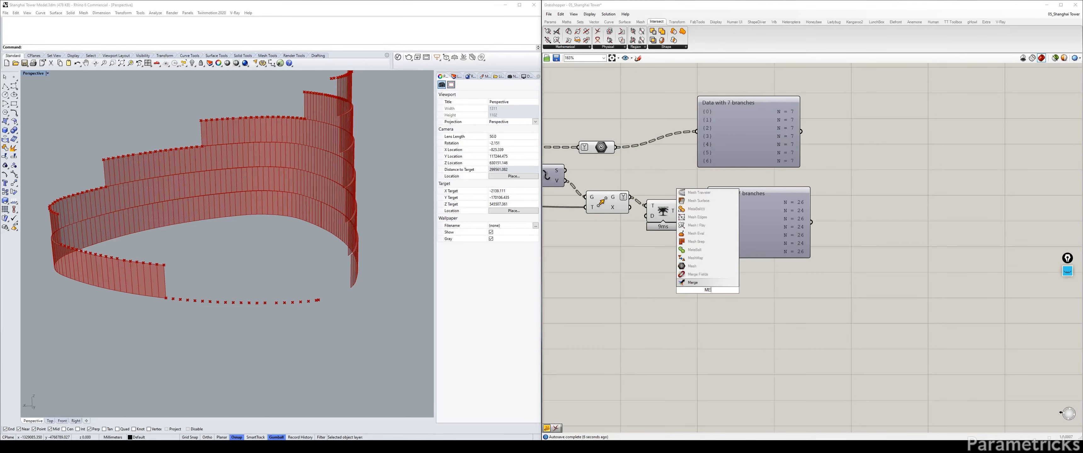
key("Return")
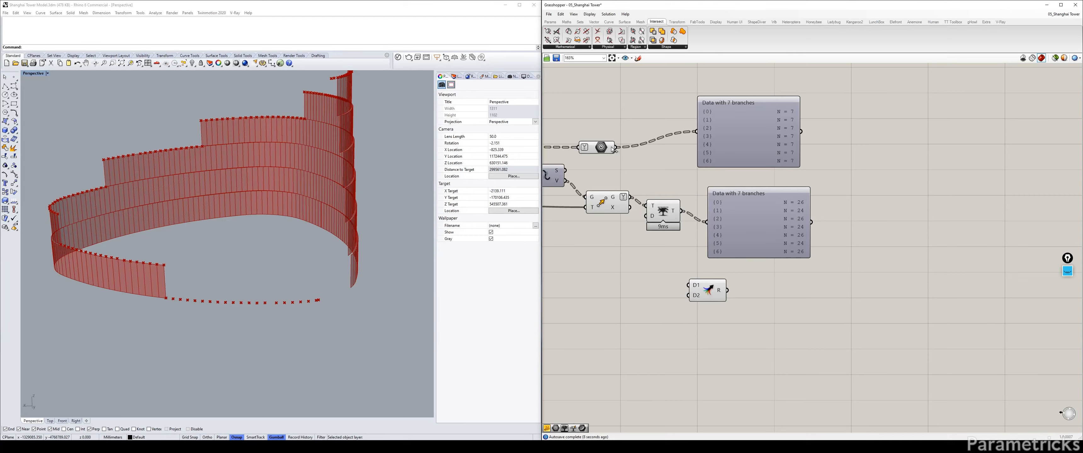
left_click_drag(614, 147, 688, 285)
left_click_drag(708, 290, 702, 147)
left_click_drag(723, 151, 763, 150)
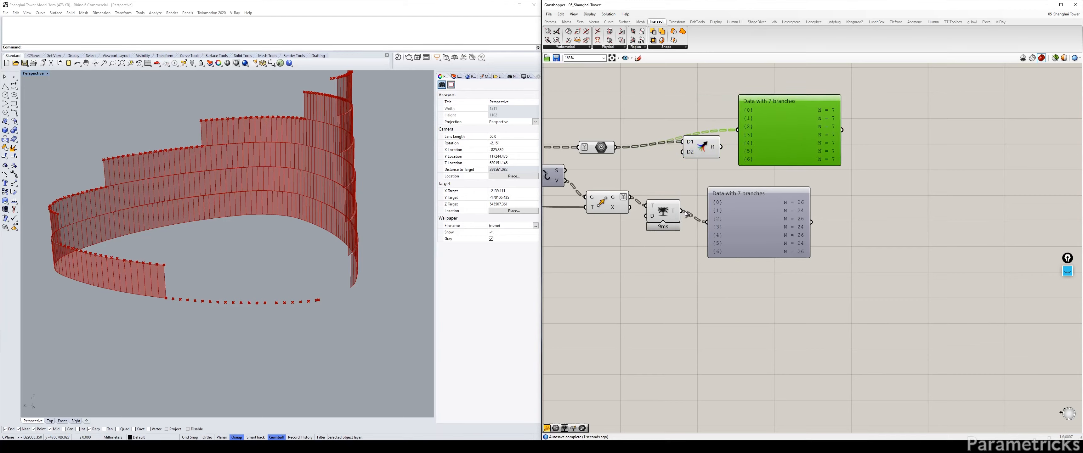
left_click_drag(684, 213, 738, 130)
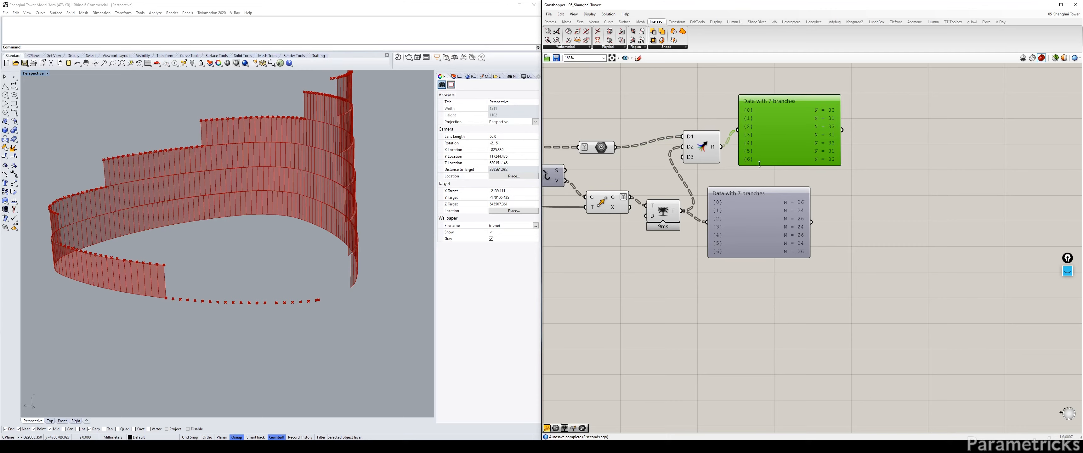
Move the Merge's Param Viewer farther away, delete the lower Param Viewer, and reposition the Merge
left_click_drag(787, 131, 853, 158)
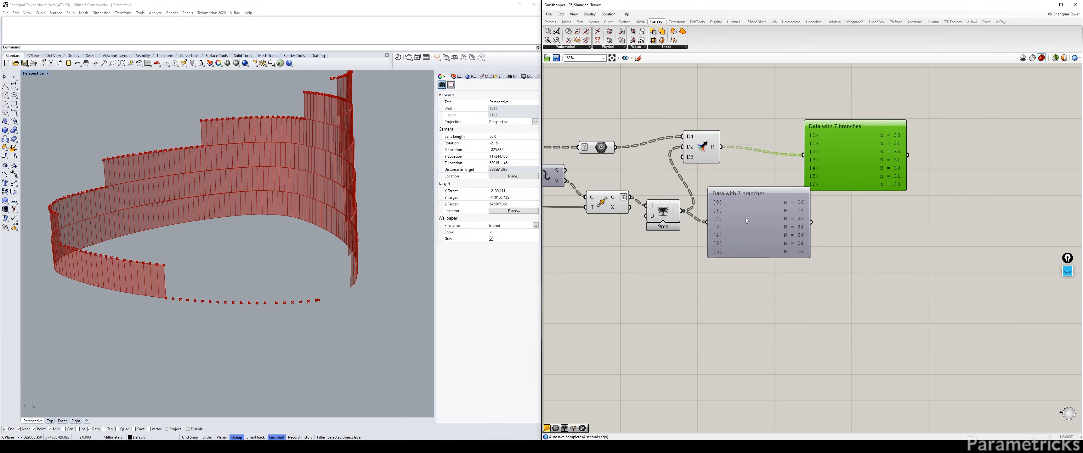
left_click_drag(747, 218, 842, 249)
key("Delete")
left_click_drag(714, 149, 720, 151)
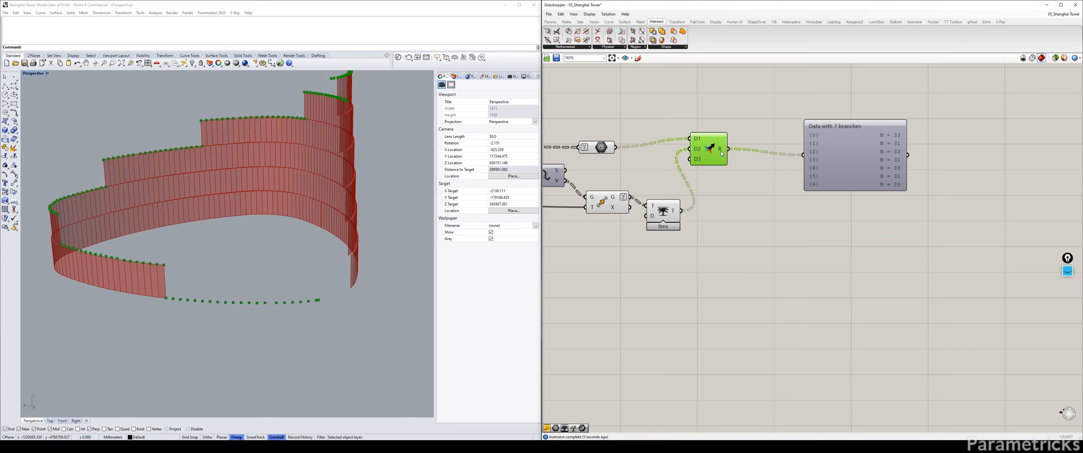
Add an Interpolate component beside the Merge, and feed the merged points into its vertices input
double_click(726, 231)
type("INTER")
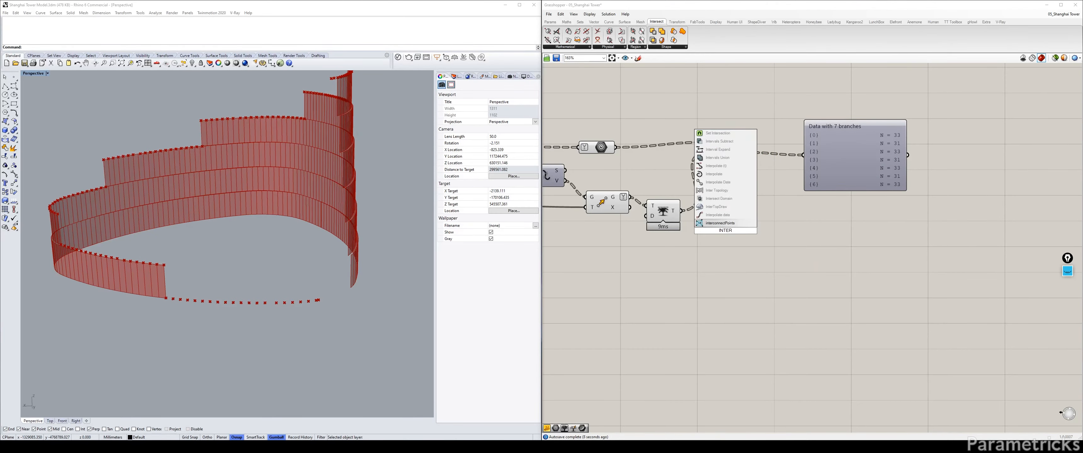
key("Up")
key("Up")
key("Up")
key("Up")
key("Up")
key("Up")
key("Return")
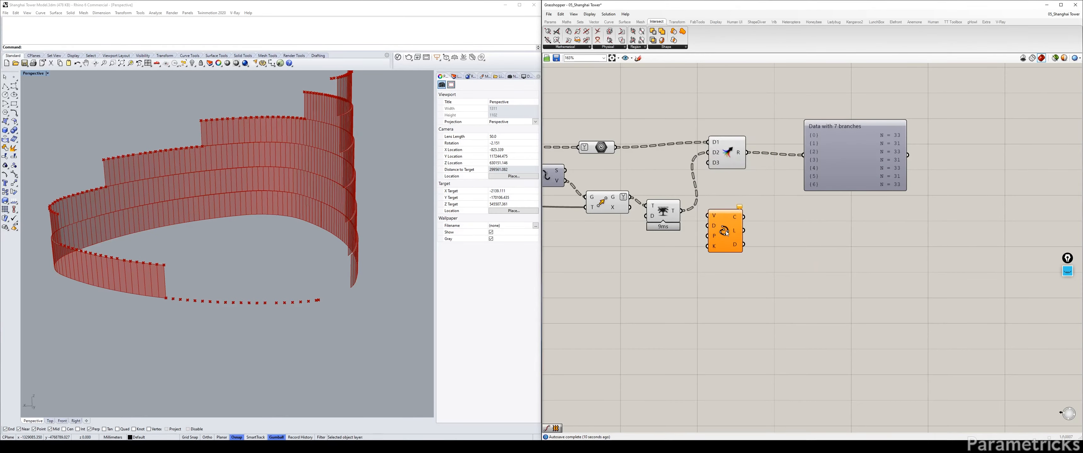
left_click_drag(747, 152, 774, 175)
left_click_drag(834, 160, 895, 152)
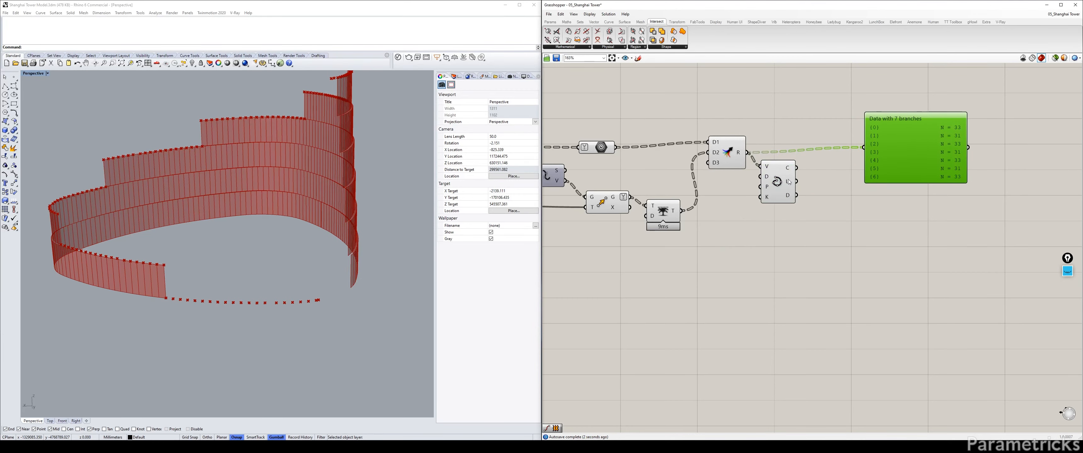
left_click_drag(778, 183, 795, 172)
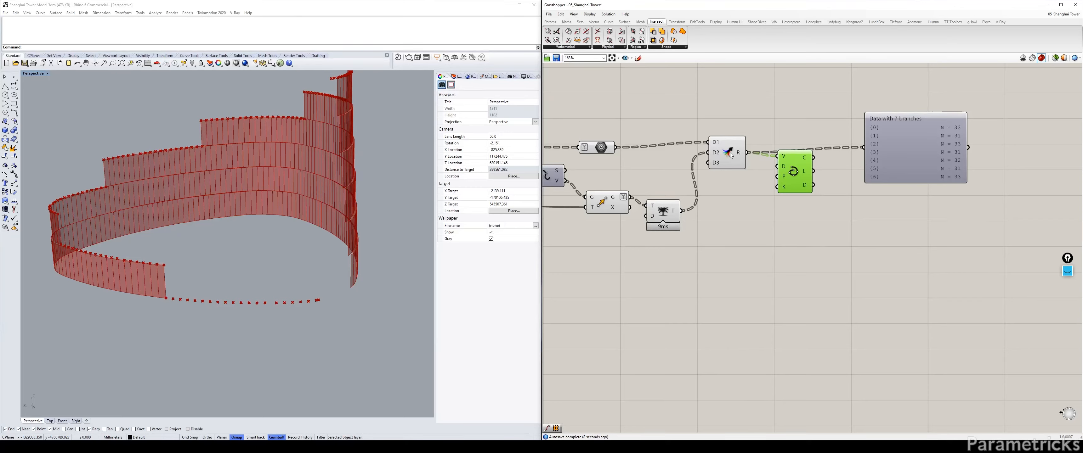
Remove the unused third input from the Merge, and realign the Interpolate component beside it
scroll(739, 154, "up", 3)
left_click(715, 166)
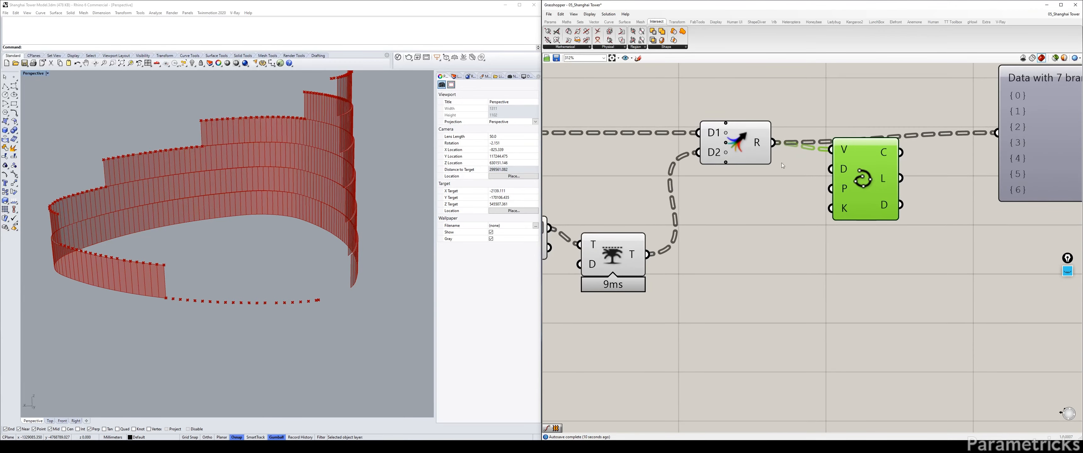
scroll(799, 166, "down", 3)
left_click_drag(849, 174, 844, 177)
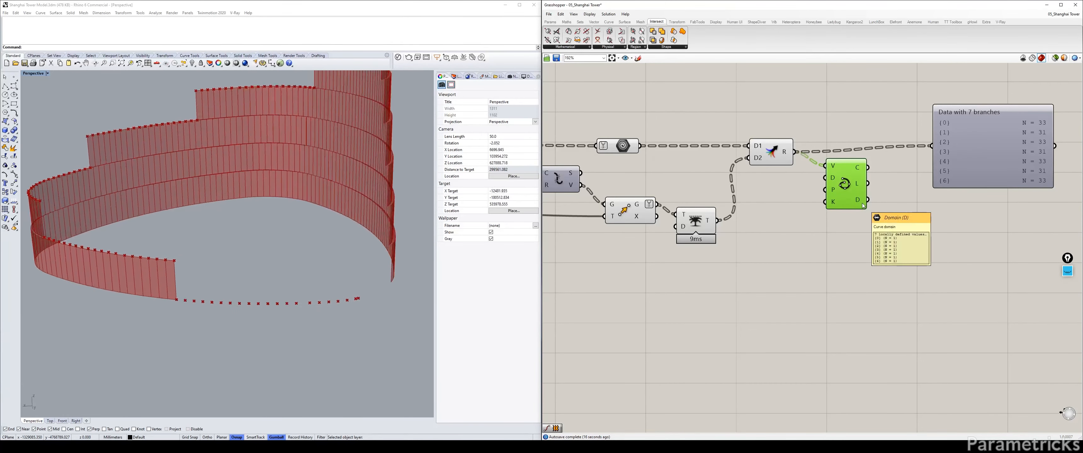
Select the split-points parameter and the Trim Tree in turn, and compare where their points lie along the floor curve
left_click(624, 146)
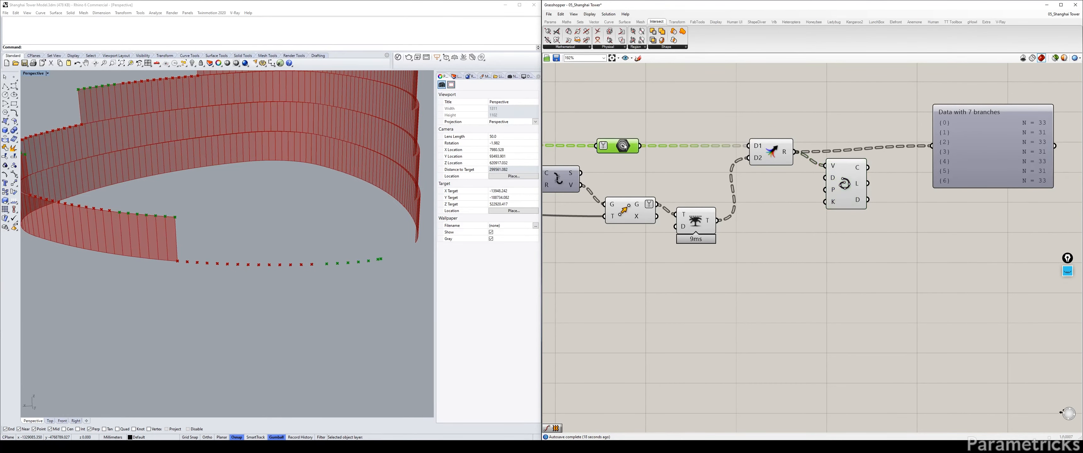
left_click(704, 221)
right_click_drag(816, 115, 763, 126)
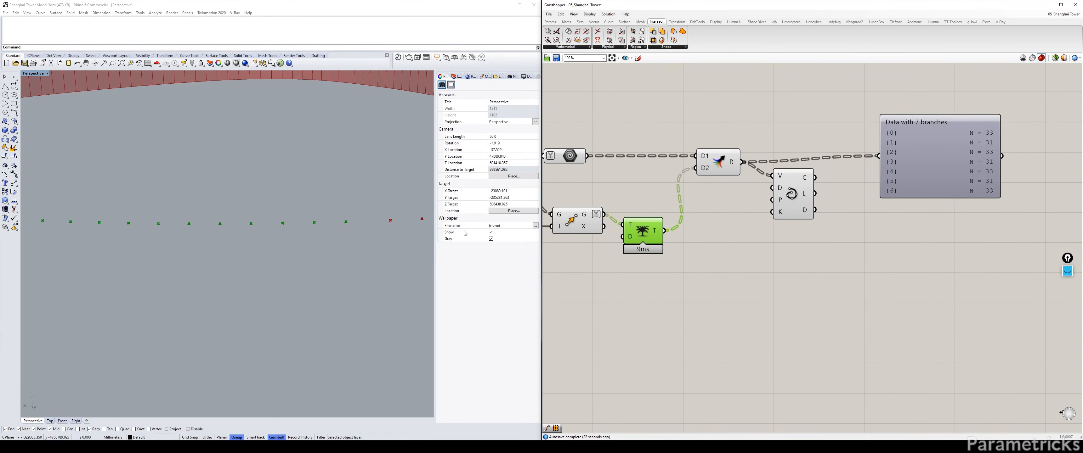
left_click(721, 118)
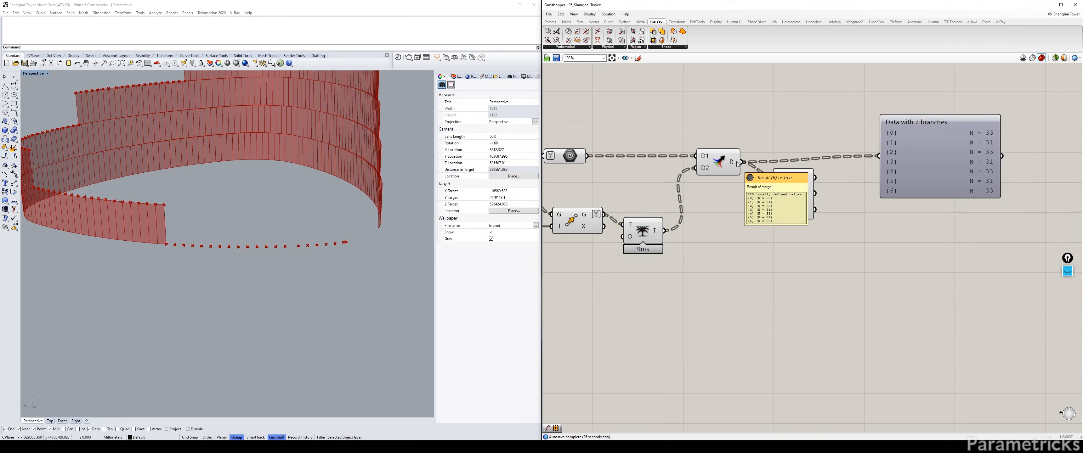
Add a List Item above the Merge, feed the merged points into its list, and highlight the item it returns
double_click(776, 115)
type("ITEM")
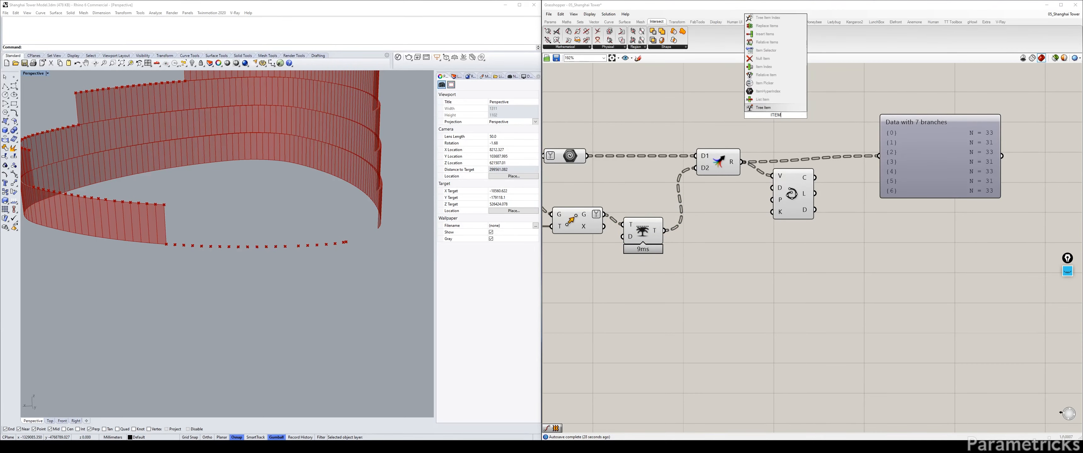
left_click(773, 99)
left_click_drag(741, 162, 755, 103)
left_click(780, 115)
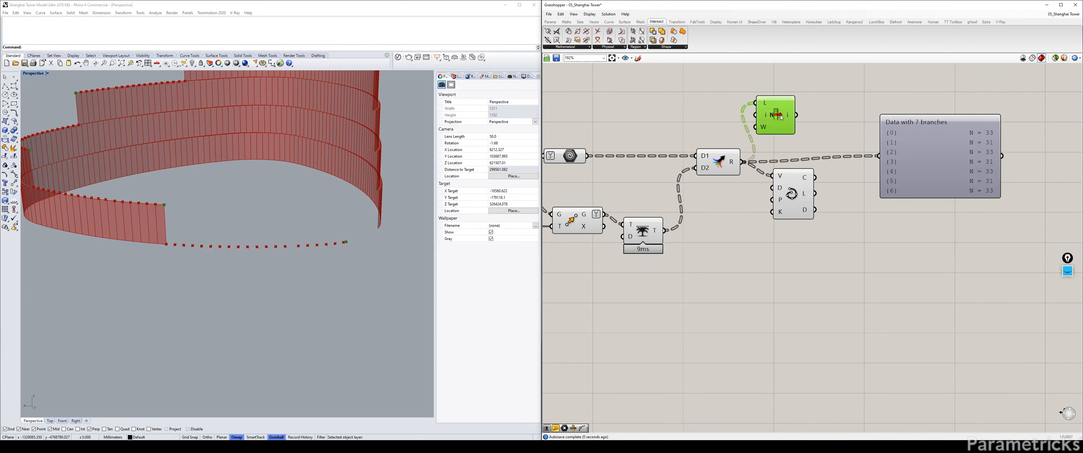
Add a number slider for the List Item's index, and run it up to 27 to check the merged point order
double_click(682, 113)
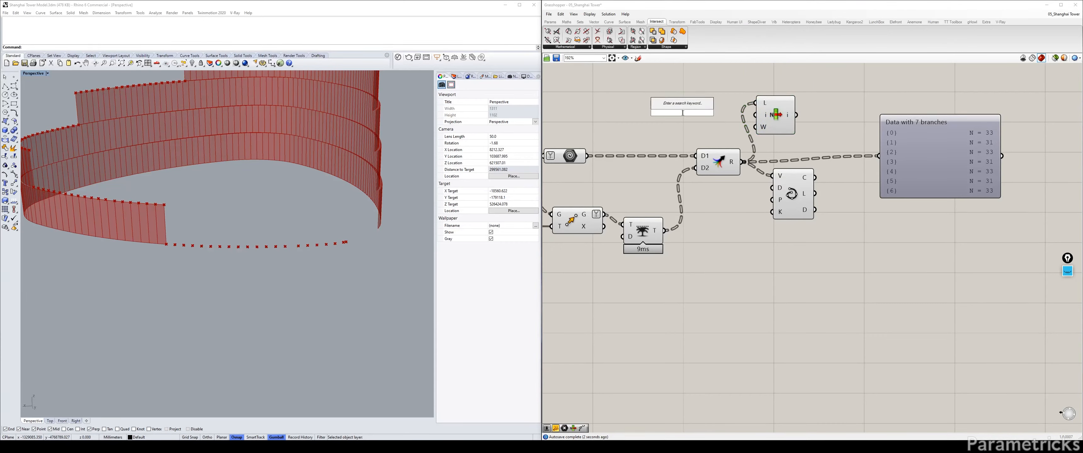
type("11")
key("Return")
left_click_drag(731, 112, 755, 115)
left_click_drag(670, 114, 687, 109)
left_click(701, 113)
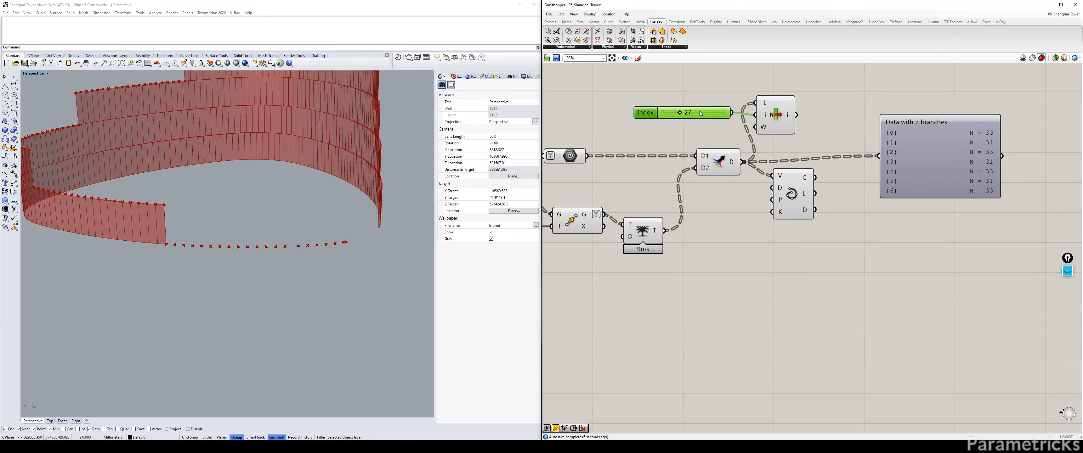
Delete the index slider and the List Item above the Merge, and move the branch-count panel up
key("Delete")
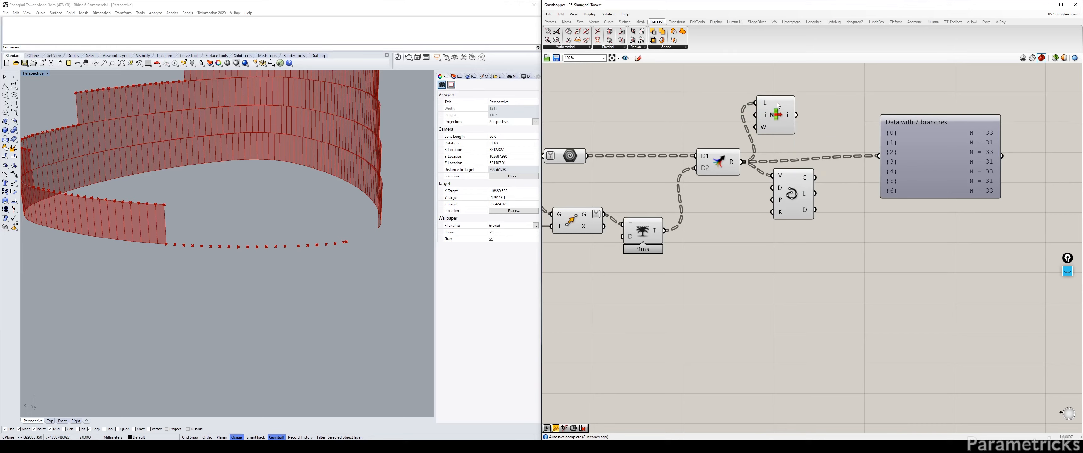
left_click_drag(780, 107, 786, 101)
key("Delete")
left_click_drag(903, 140, 898, 142)
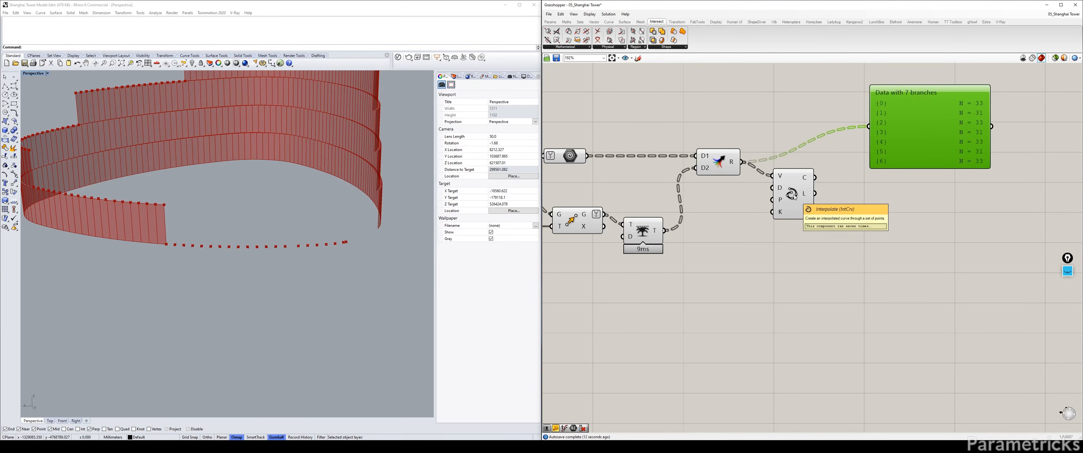
Replace the Interpolate component with a PolyLine that takes the merged points as its vertices, placed beside the Merge
double_click(727, 209)
type("POLY")
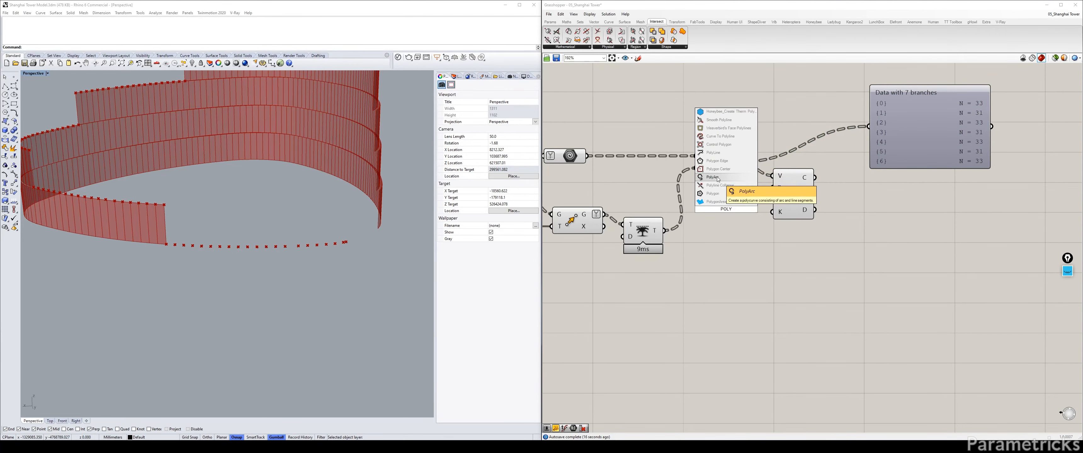
left_click(716, 152)
left_click_drag(744, 161, 778, 131)
left_click(798, 191)
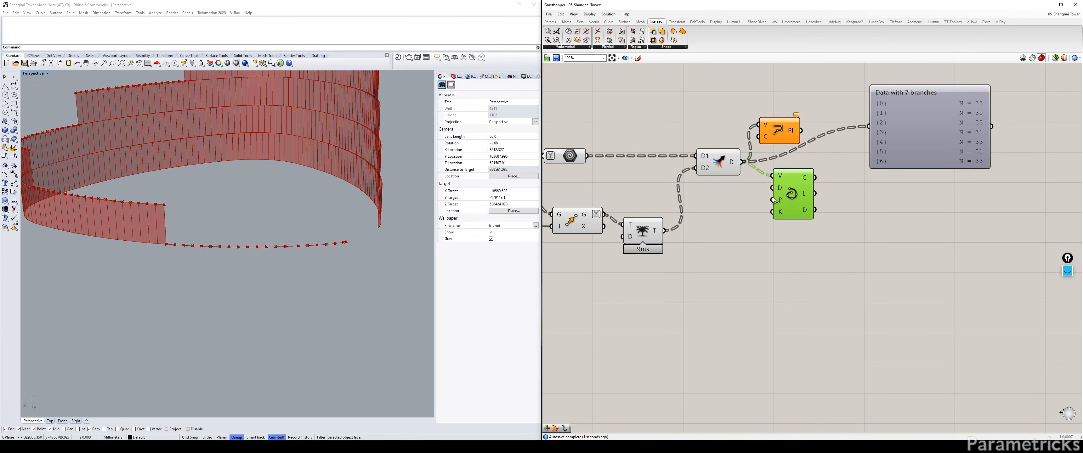
left_click_drag(797, 190, 802, 214)
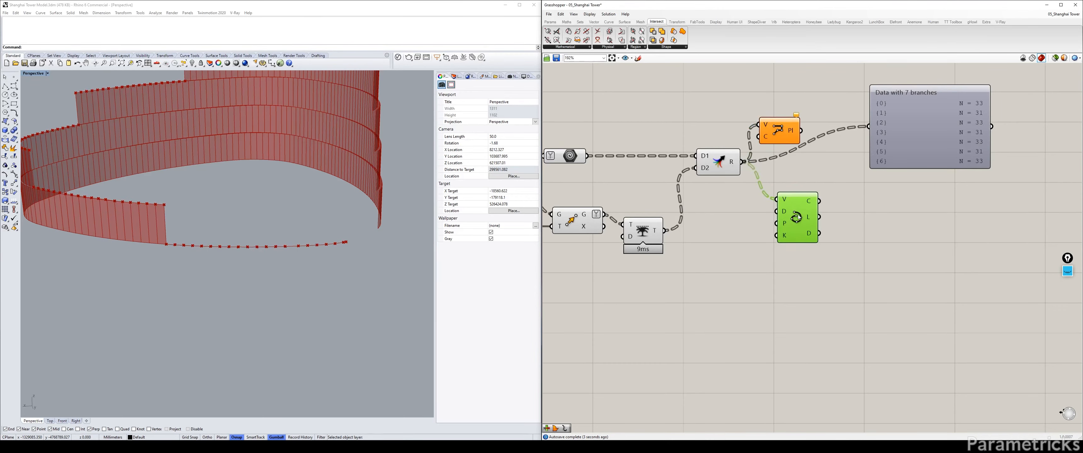
key("Delete")
left_click_drag(773, 134, 779, 187)
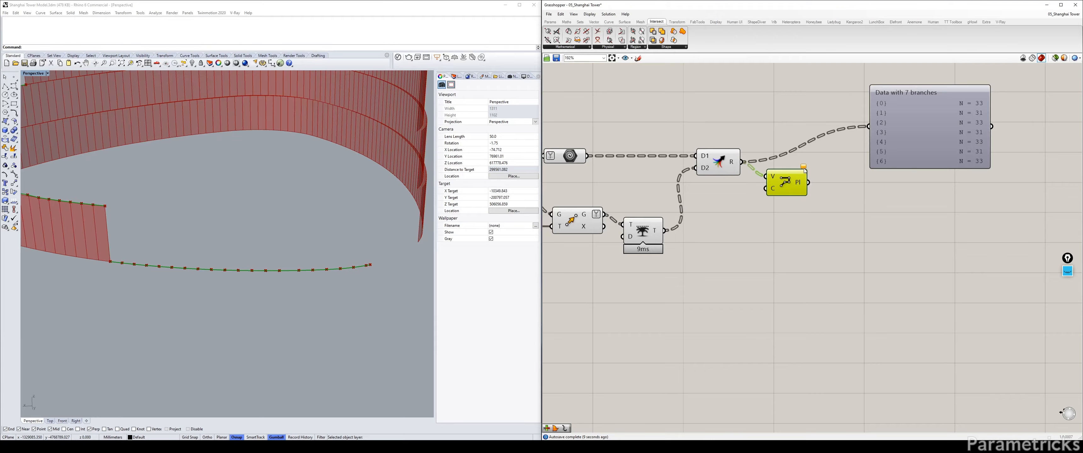
Select the split-points parameter, the Move and the Trim Tree in turn, and compare where their points lie along the polylines
mouse_move(803, 169)
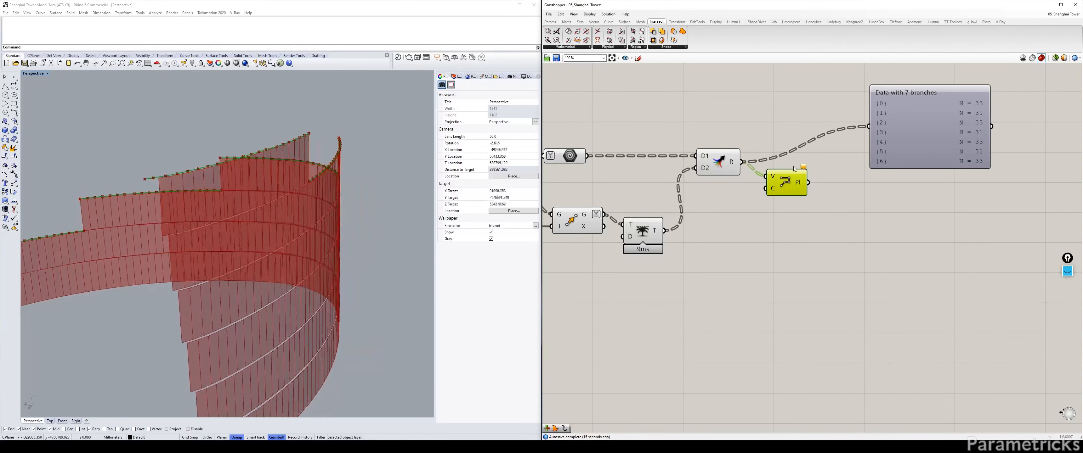
right_click_drag(675, 134, 725, 133)
left_click(620, 155)
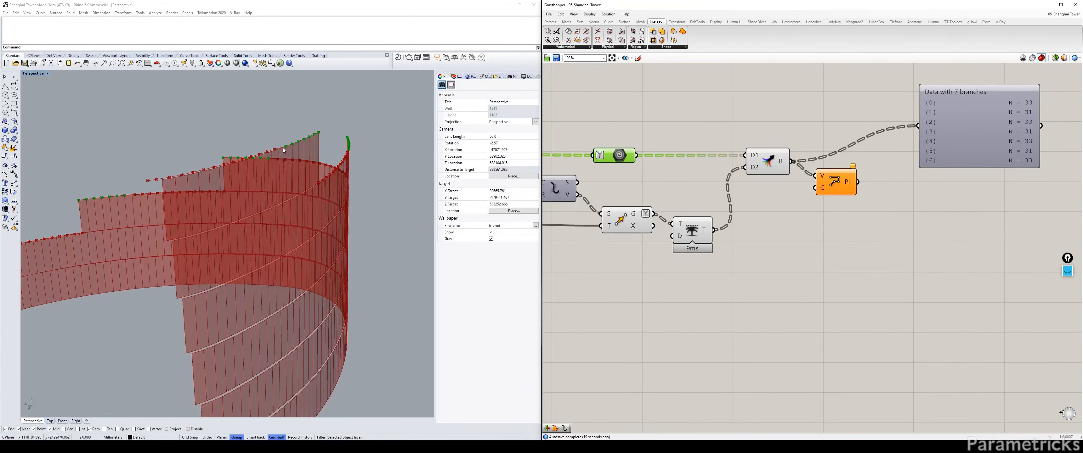
left_click(632, 225)
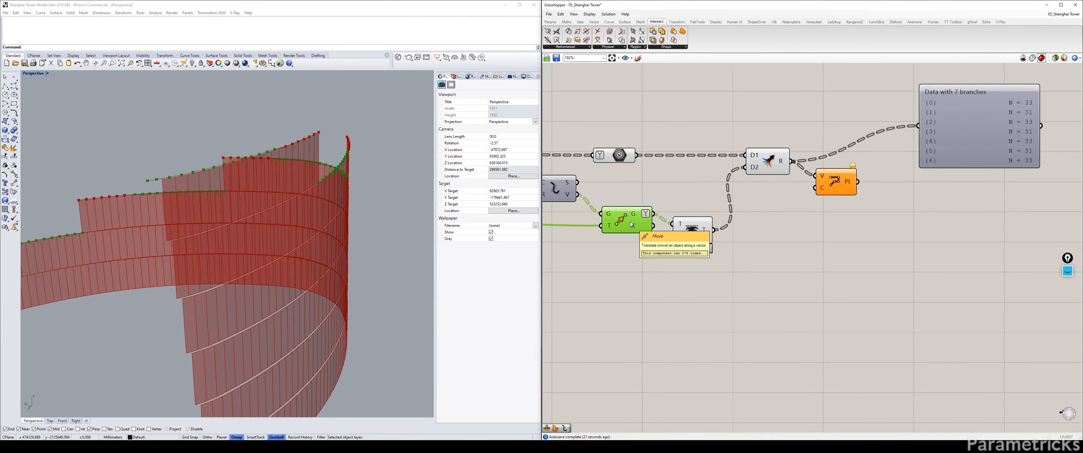
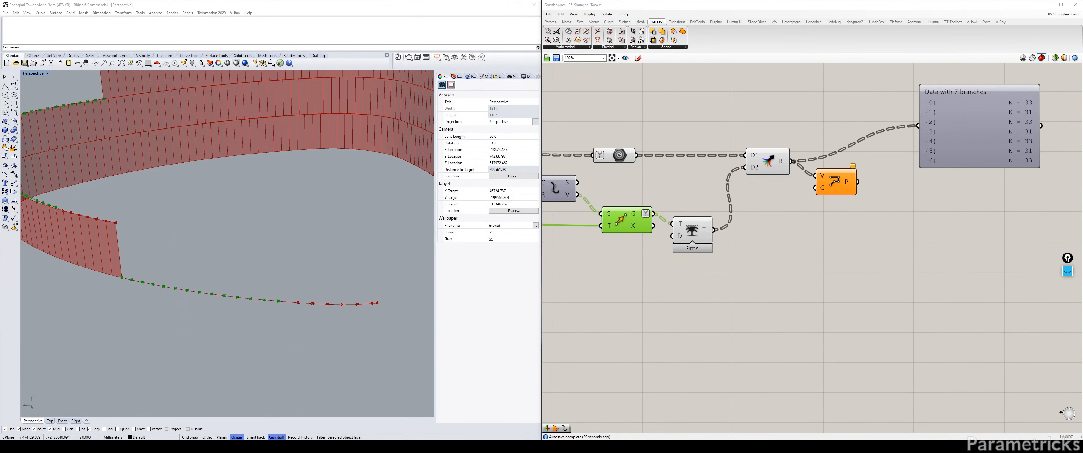
left_click(640, 254)
left_click_drag(701, 243, 701, 234)
mouse_move(706, 224)
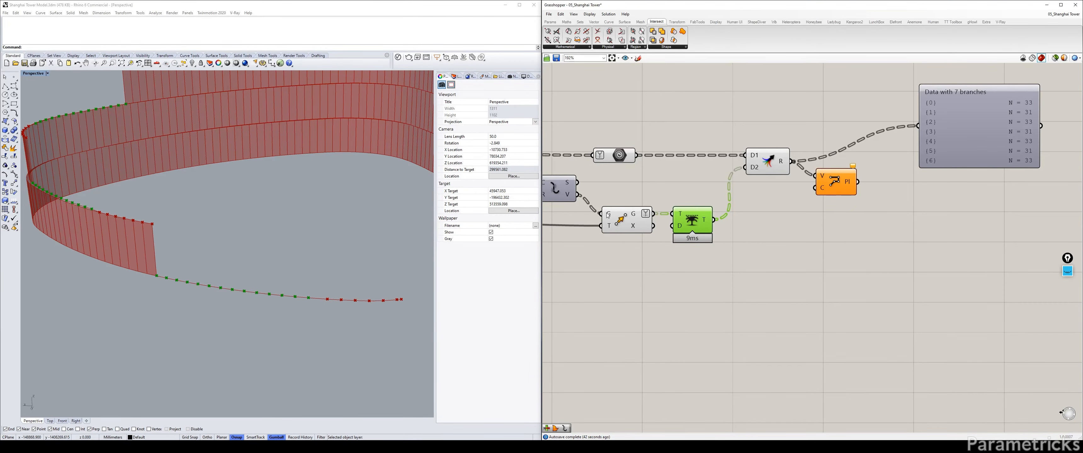
Simplify the vertices output of the Explode feeding the Move, and turn on that Explode's preview
right_click_drag(567, 206, 709, 201)
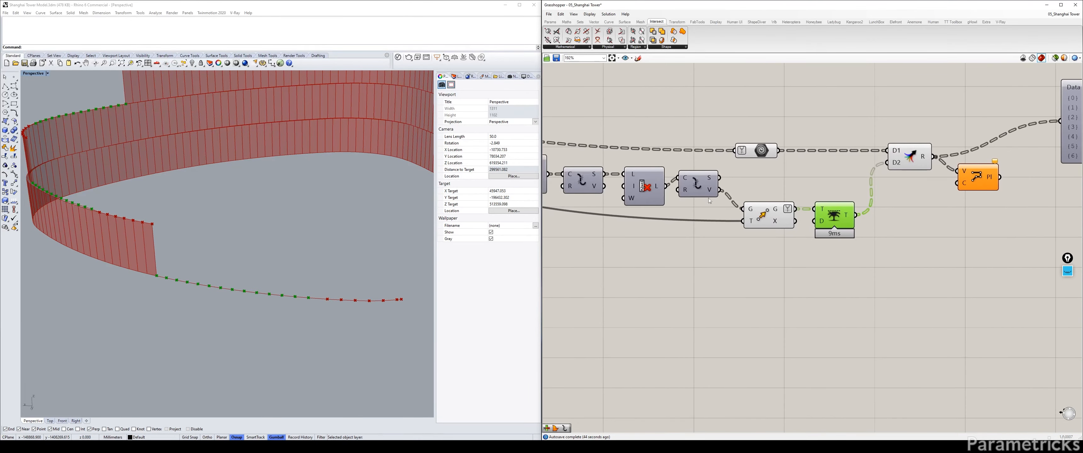
left_click(699, 183)
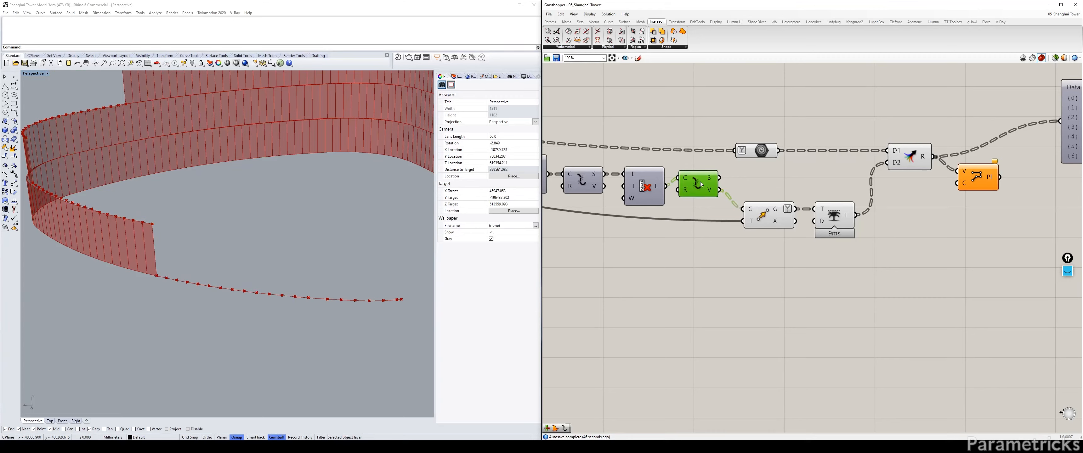
right_click(710, 191)
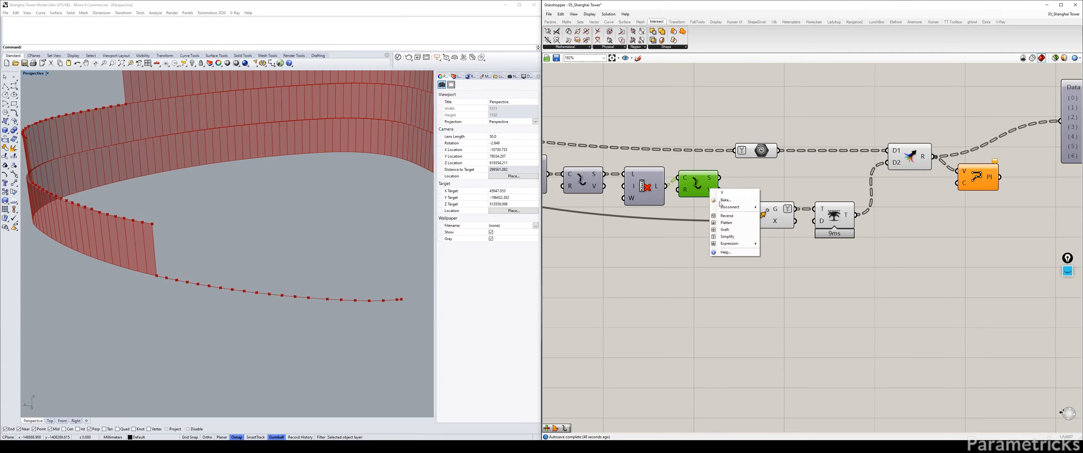
left_click(727, 244)
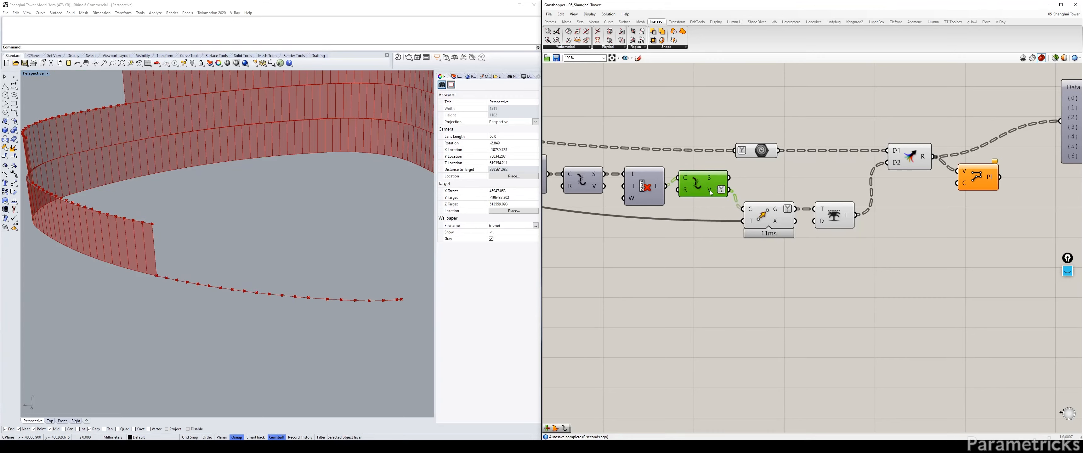
mouse_move(710, 191)
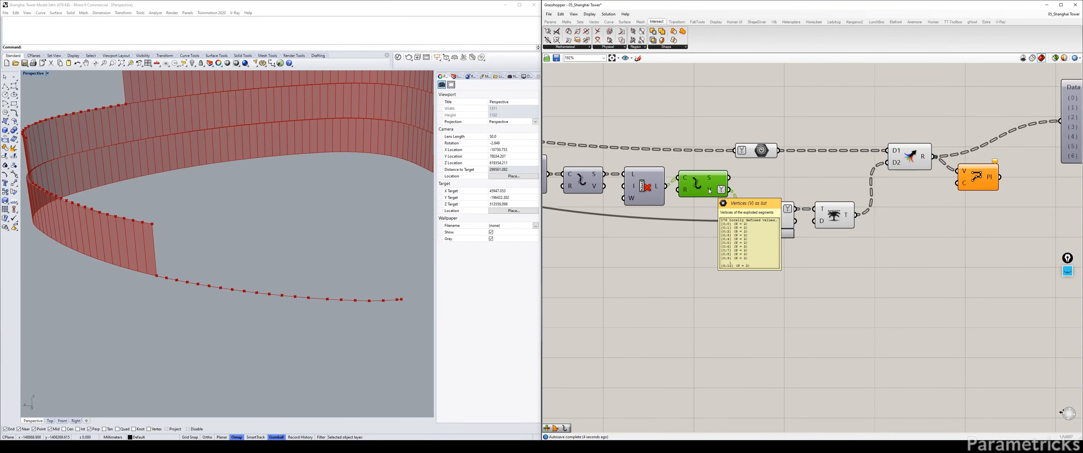
key("ctrl+q")
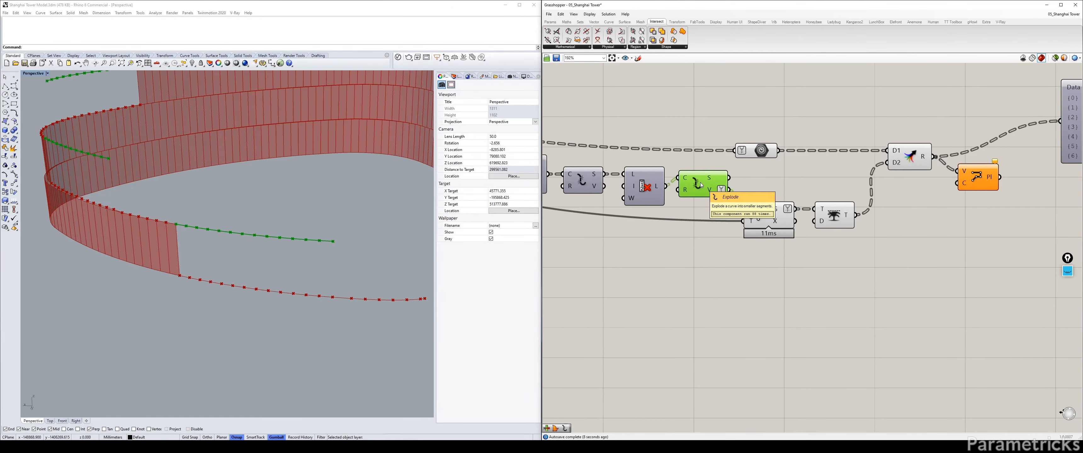
Add a Discontinuity component below the Explode that feeds the Move
right_click_drag(669, 189, 742, 191)
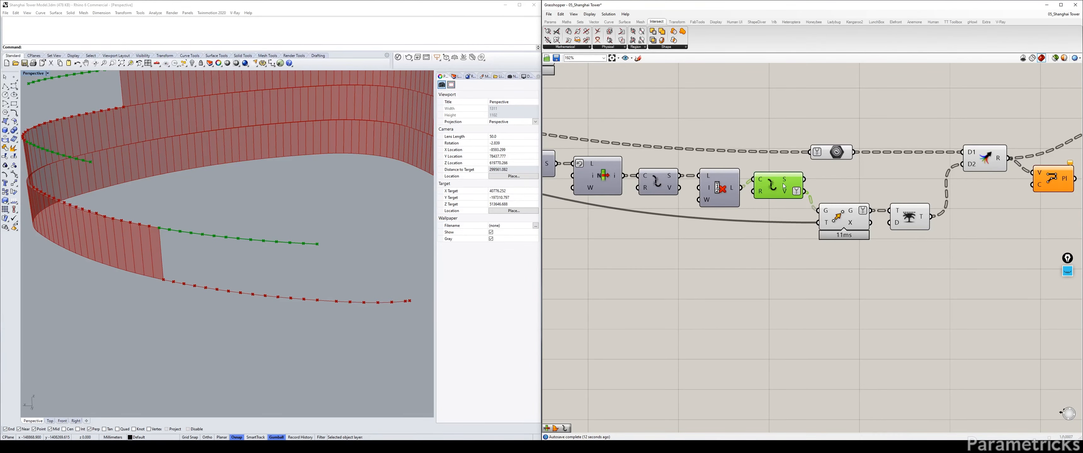
right_click_drag(795, 229, 690, 208)
double_click(689, 227)
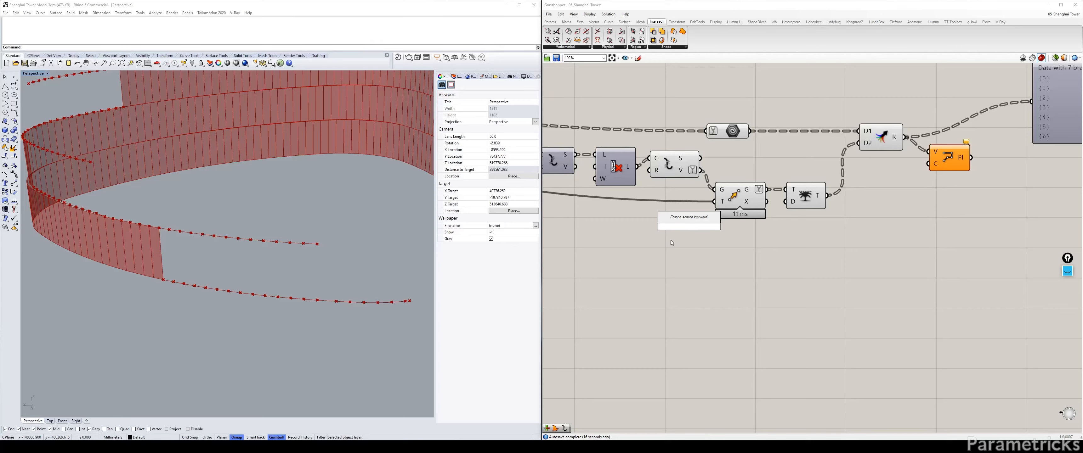
type("DIC")
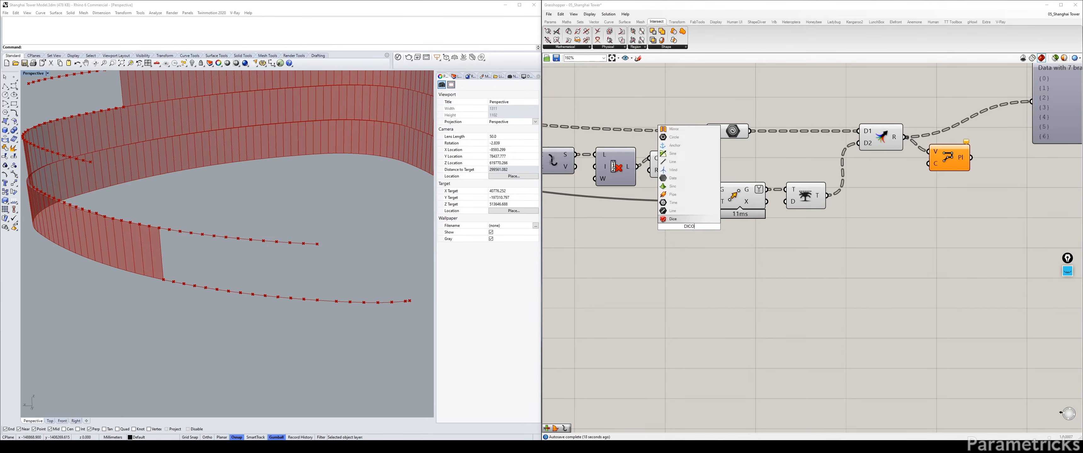
key("BackSpace")
type("SC")
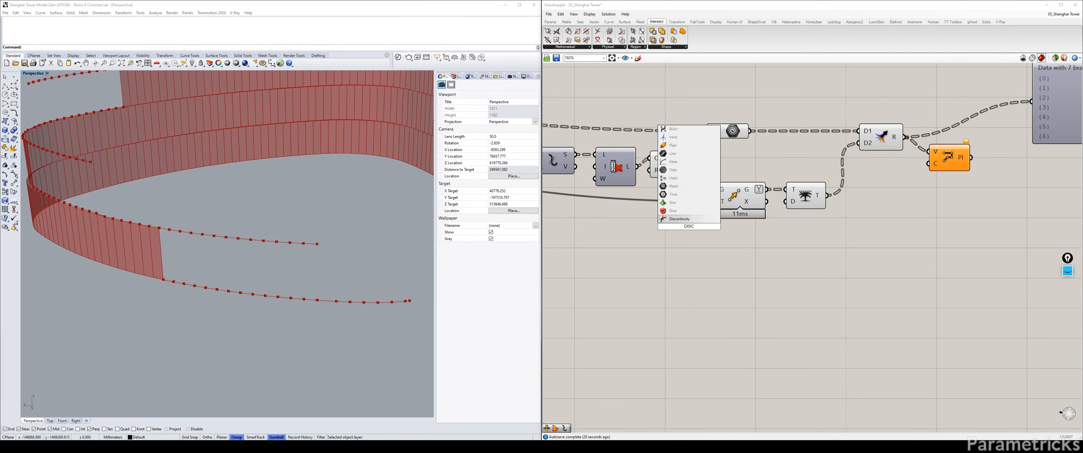
key("Return")
right_click_drag(555, 154, 657, 157)
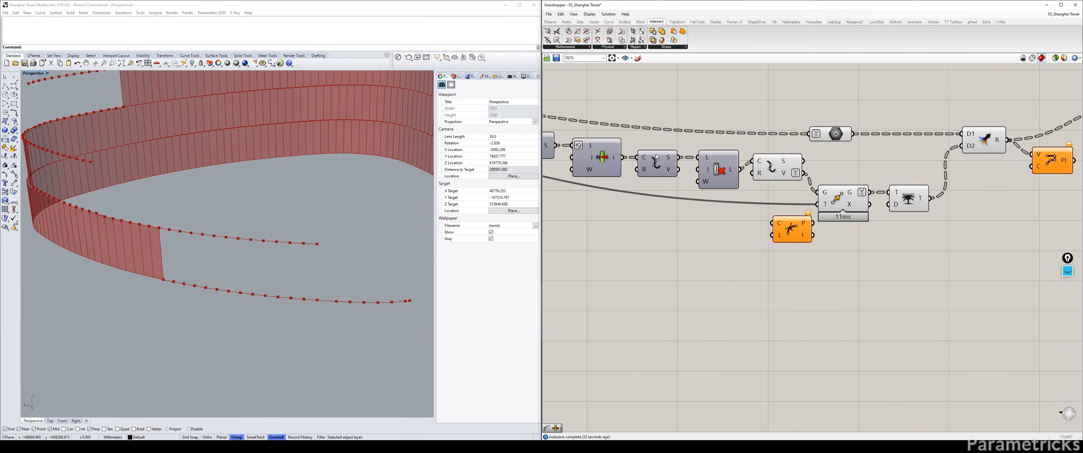
Check the points of the existing Cull Index, and add a second Cull Index below the Move
left_click(721, 164)
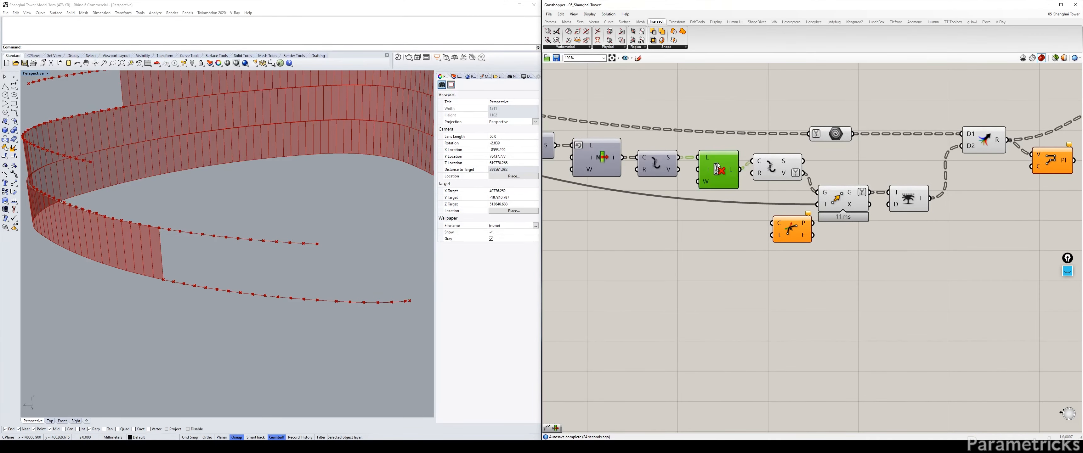
right_click_drag(718, 167, 620, 170)
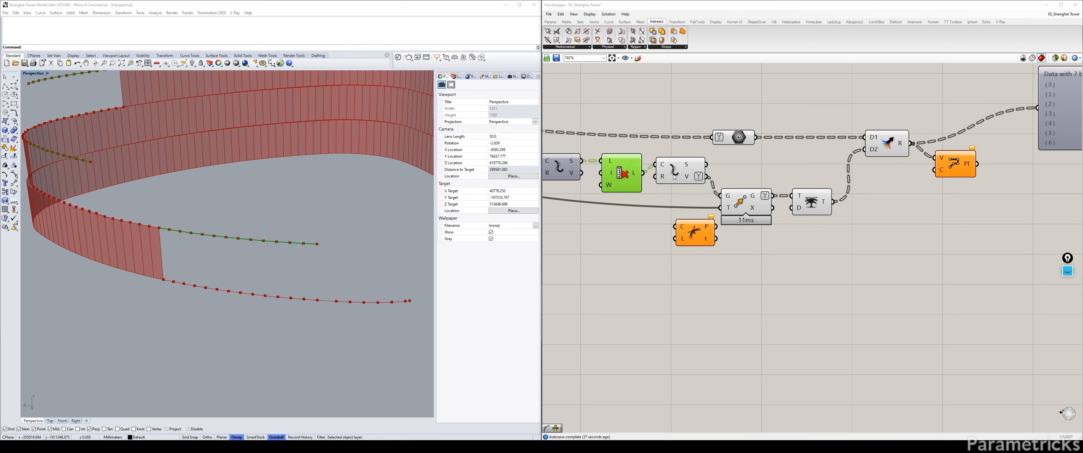
double_click(770, 278)
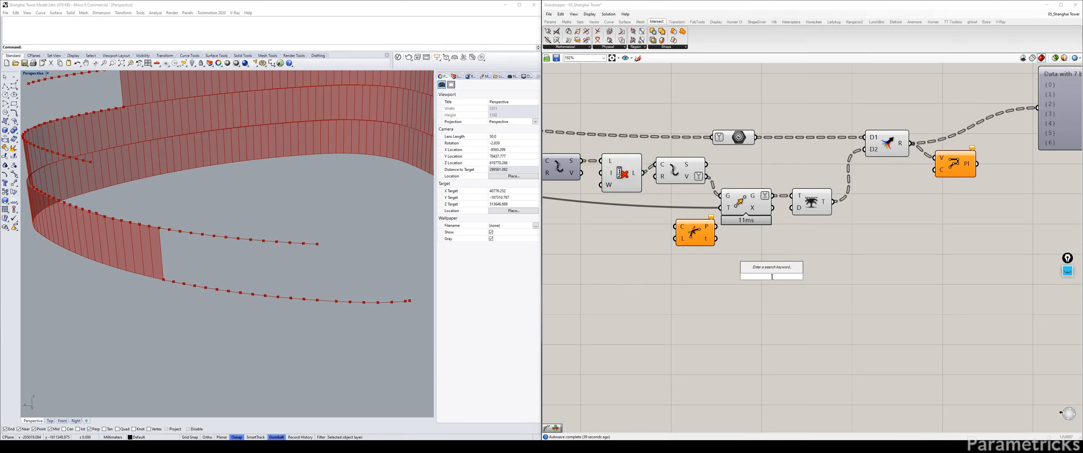
type("CUL")
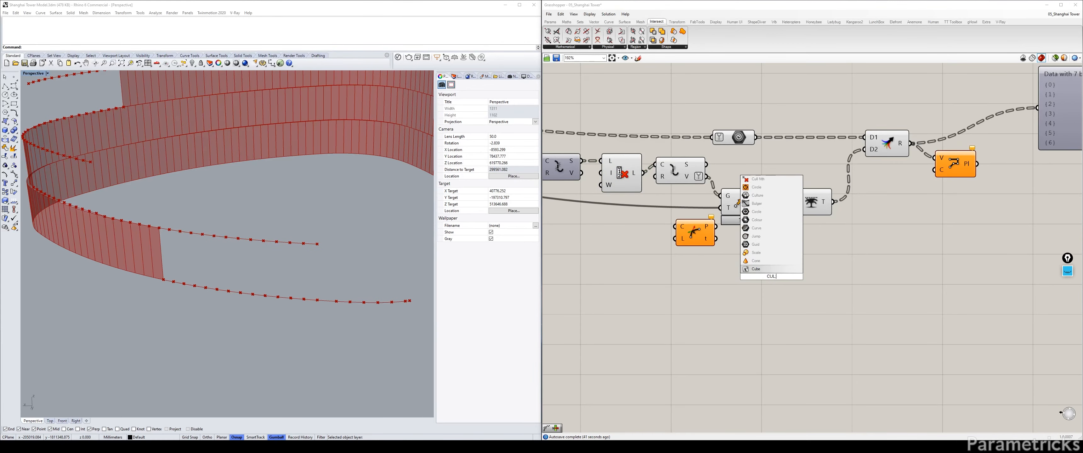
key("Up")
key("Up")
key("Down")
key("Return")
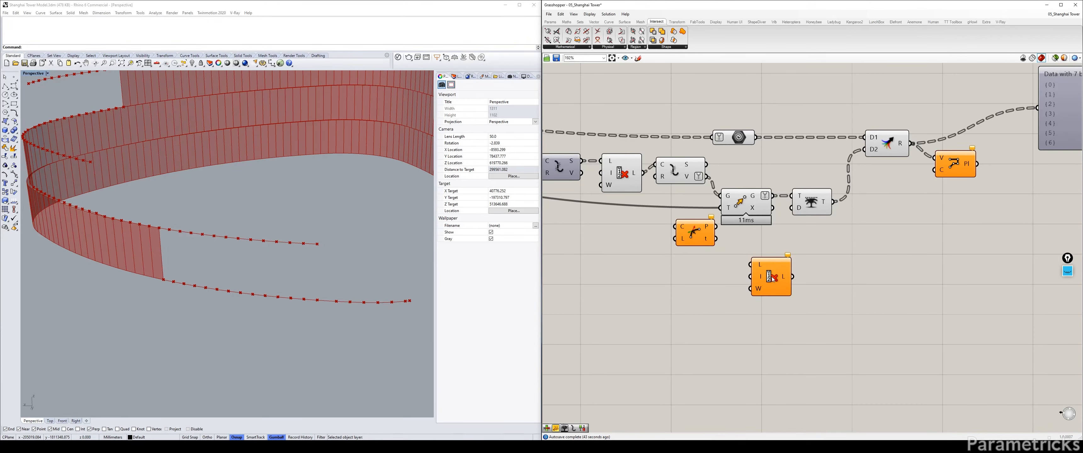
Shift the Move, Trim Tree, Merge and PolyLine further along, and place the Discontinuity and new Cull Index side by side below the Explode
left_click_drag(805, 227, 823, 196)
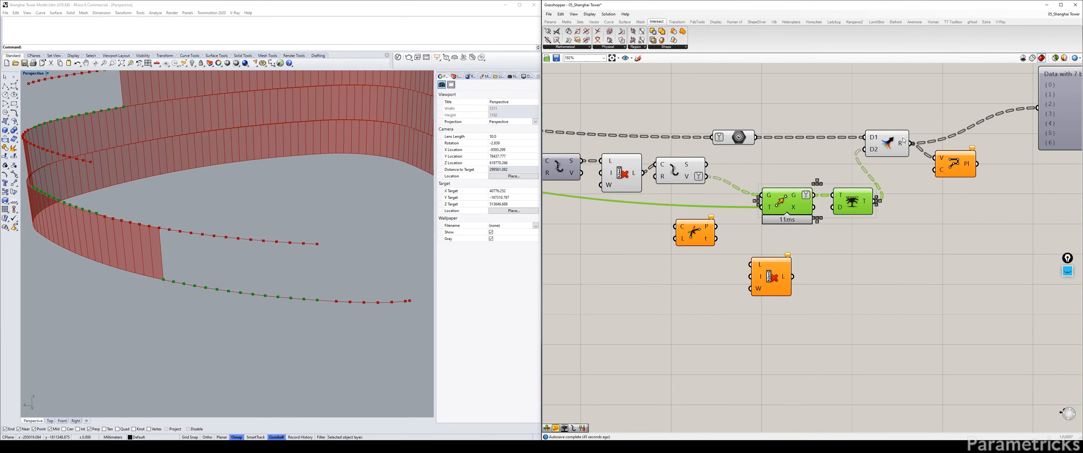
left_click_drag(904, 140, 927, 141)
left_click_drag(961, 166, 1025, 165)
left_click_drag(694, 233, 634, 251)
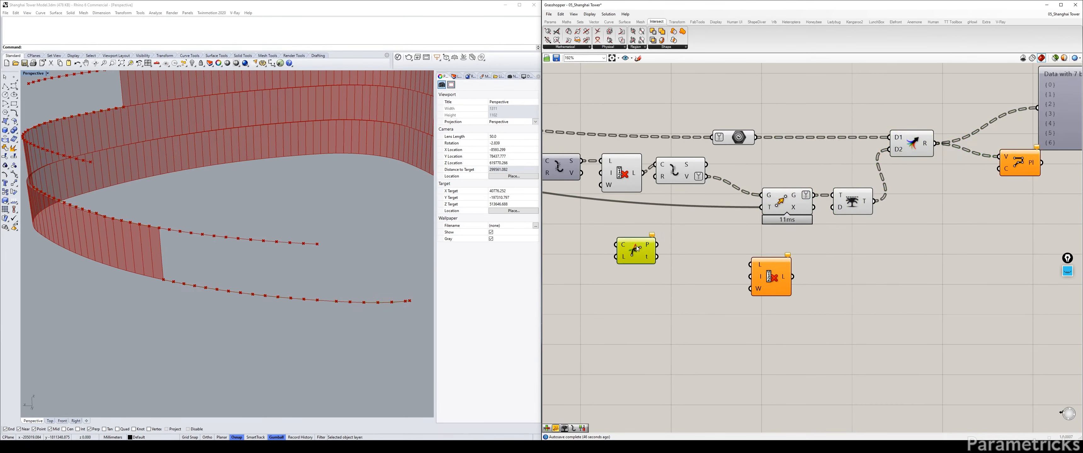
left_click_drag(771, 276, 723, 263)
Feed the Explode's vertices into the new Cull Index's list, and set its cull index to 0
left_click_drag(704, 177, 703, 251)
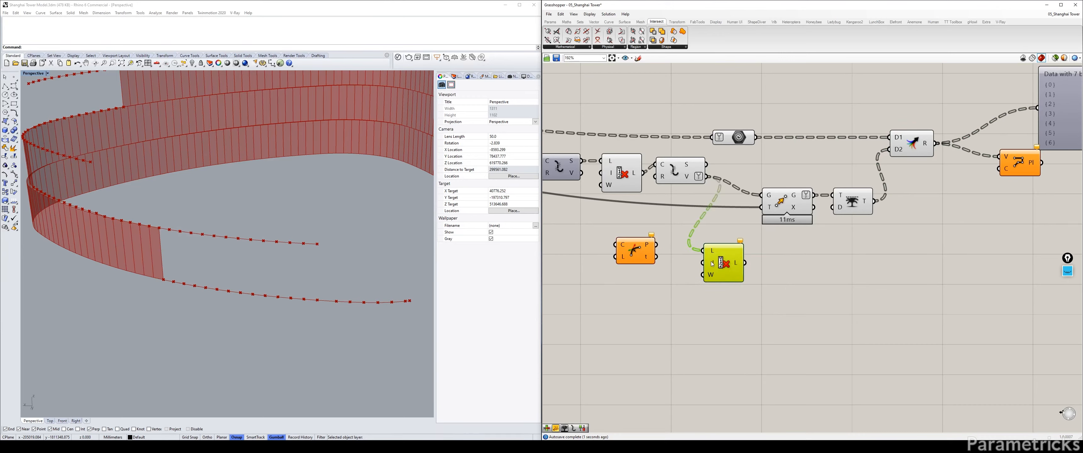
right_click(711, 264)
mouse_move(748, 334)
left_click(807, 334)
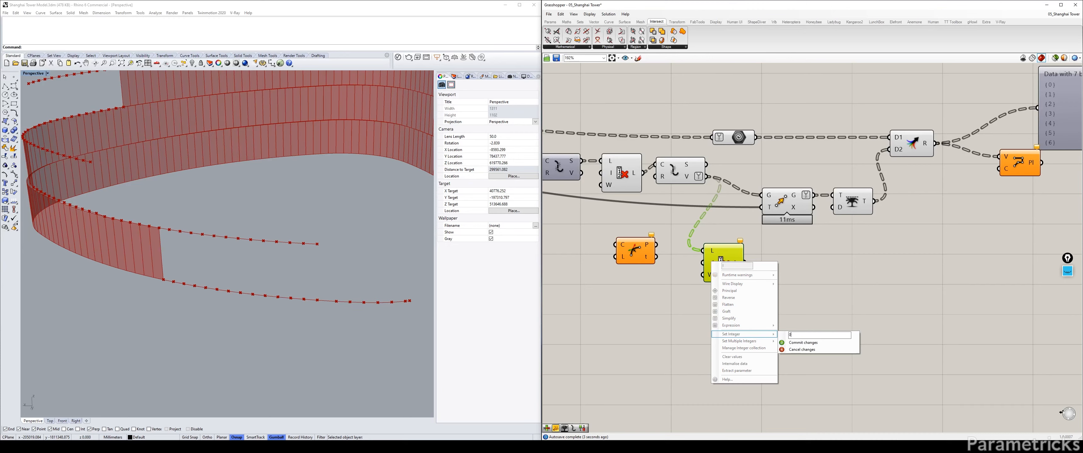
left_click(803, 343)
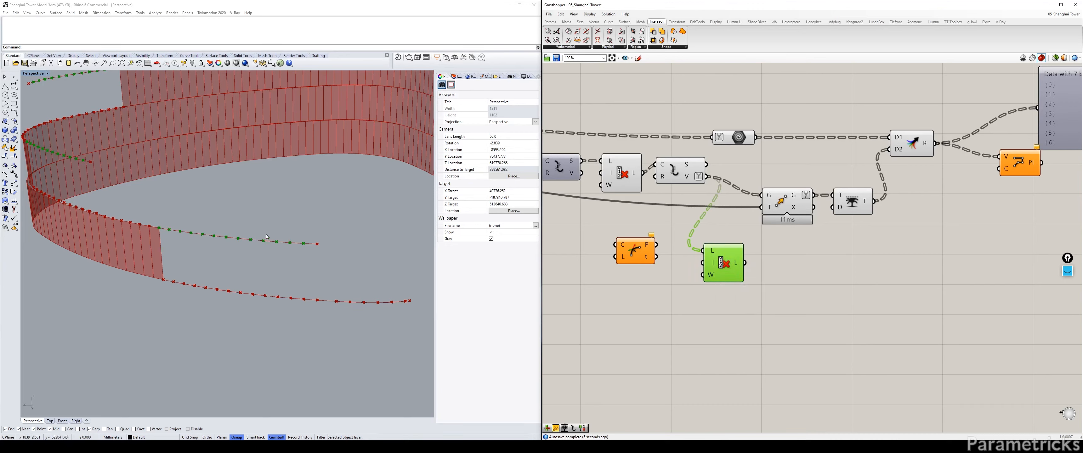
Try reversing the new Cull Index's list input, and restore its original order
right_click(713, 252)
left_click(739, 293)
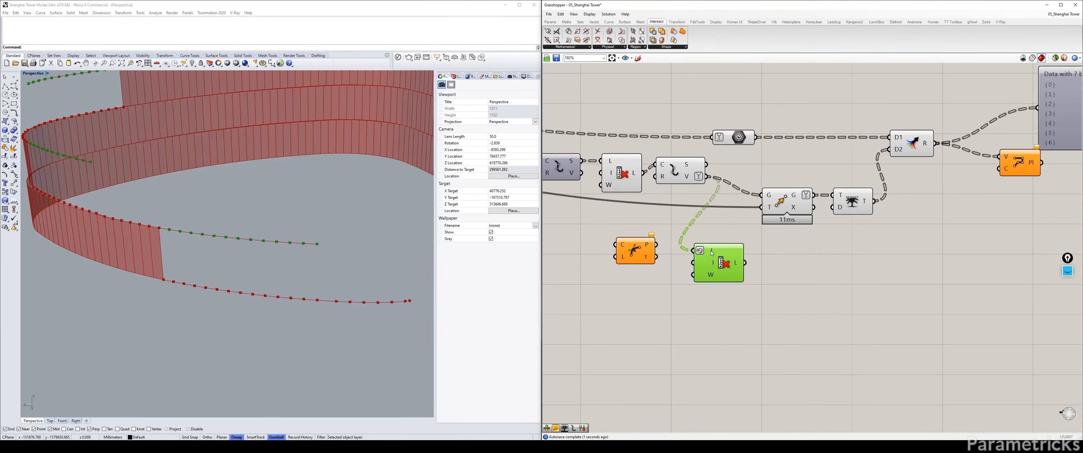
mouse_move(712, 253)
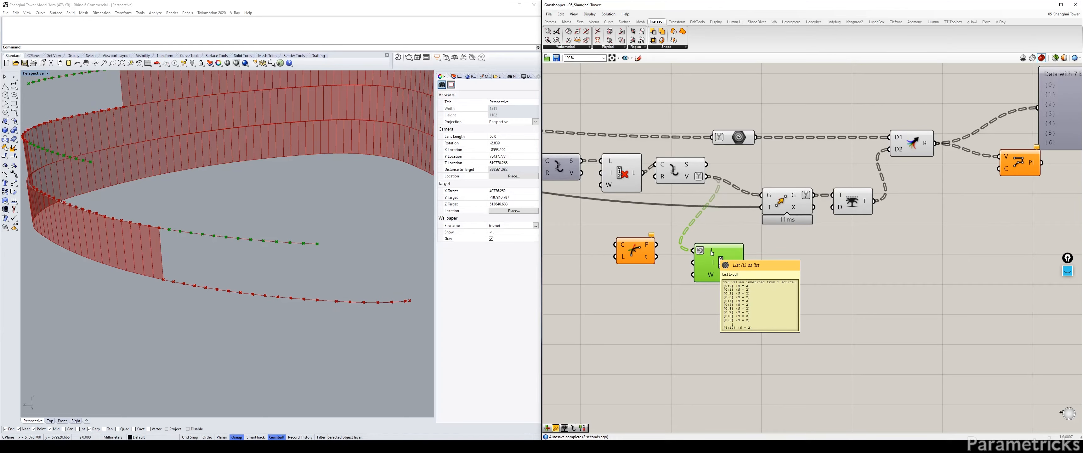
right_click(711, 253)
left_click(730, 295)
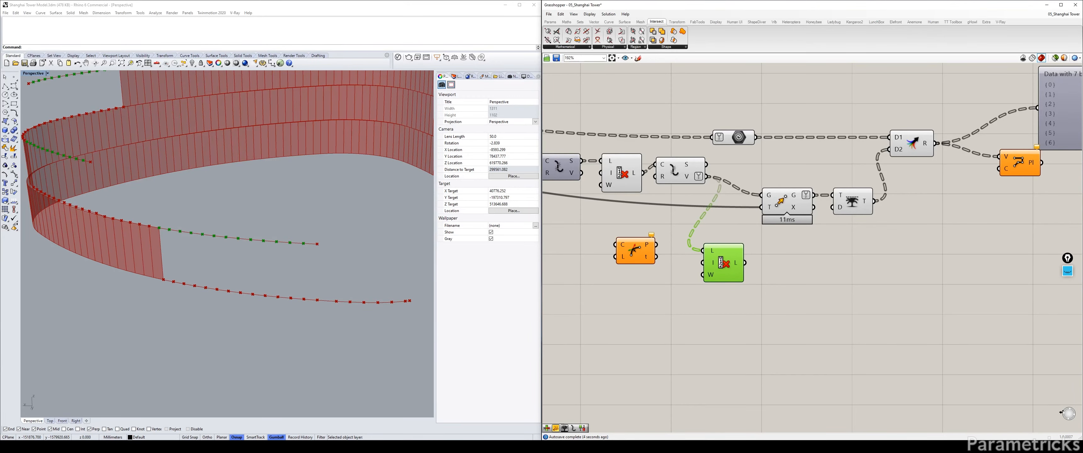
Set the first Cull Index and second Explode aside below the chain, and place the new Cull Index beside the first Explode
left_click(619, 175)
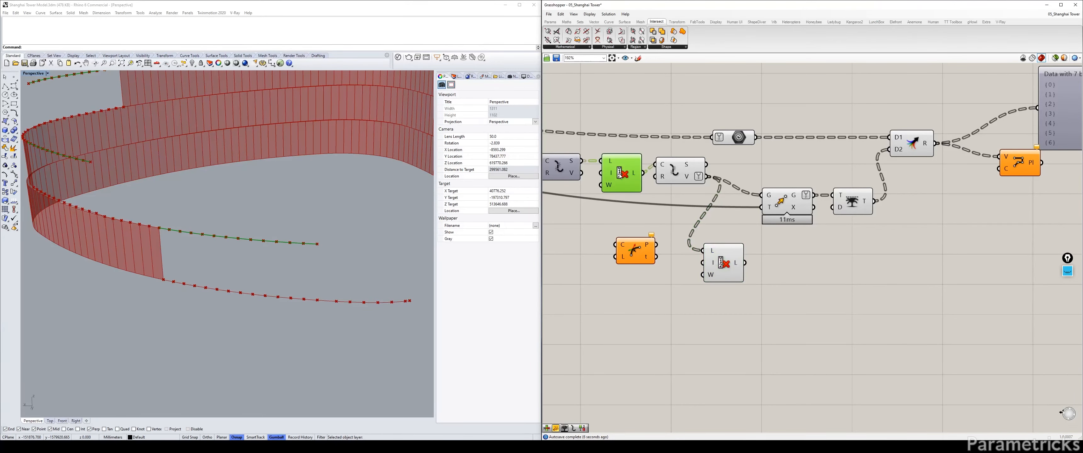
right_click_drag(622, 181, 680, 175)
left_click(617, 162)
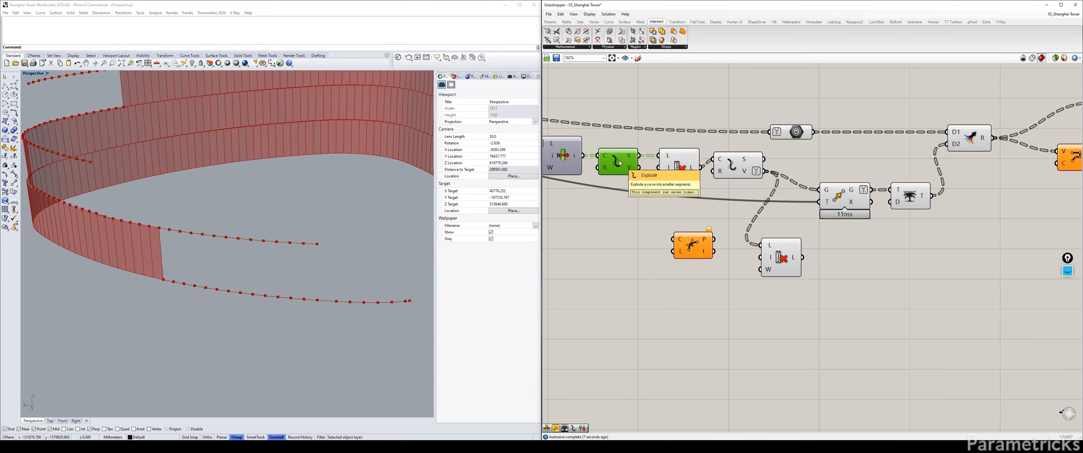
left_click(672, 171)
left_click(615, 165)
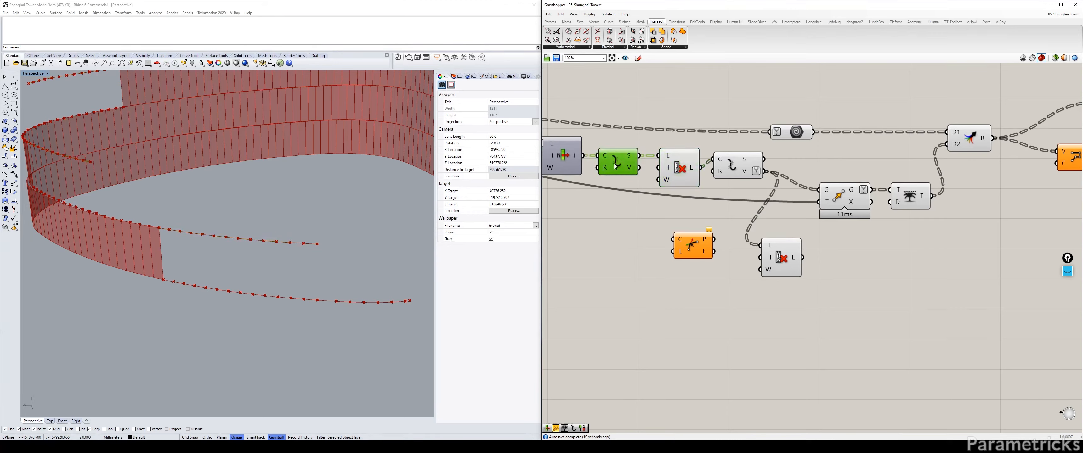
left_click_drag(748, 192, 716, 320)
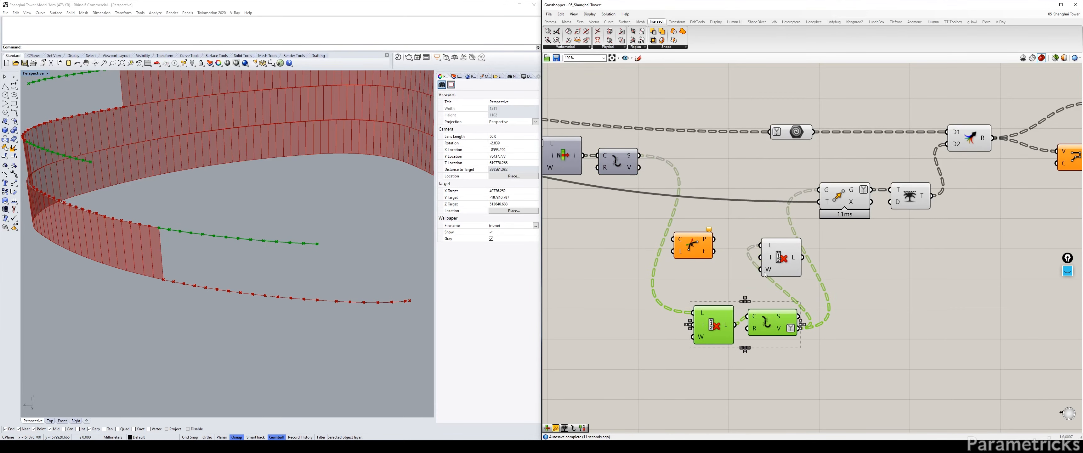
left_click_drag(781, 250, 709, 173)
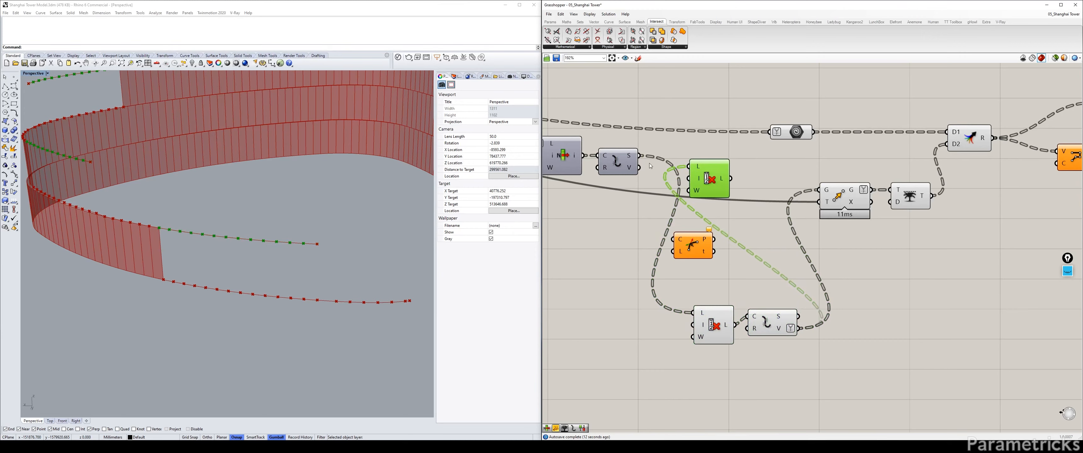
Feed the first Explode's vertices into the new Cull Index's list, and compare the points of the two components
left_click(615, 159)
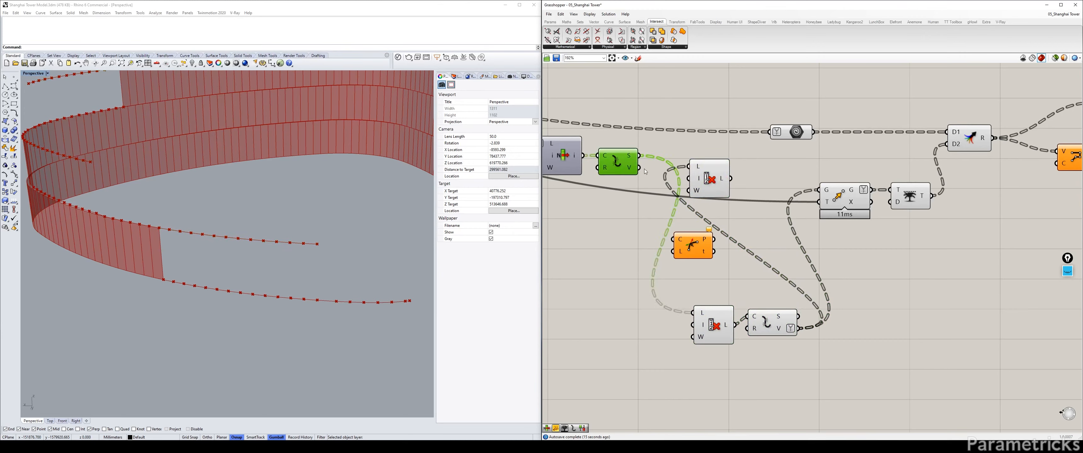
left_click_drag(638, 167, 690, 167)
left_click(709, 177)
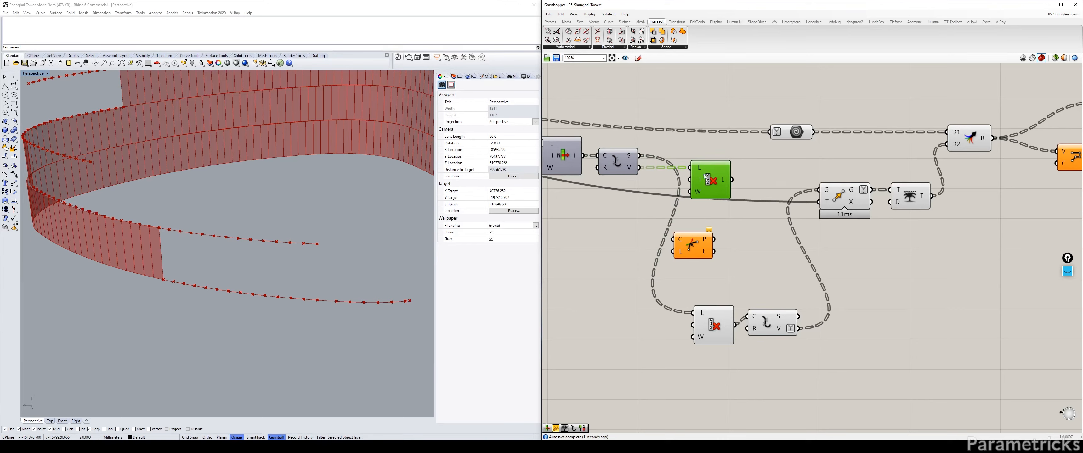
left_click(616, 160)
left_click(740, 180)
left_click(618, 164)
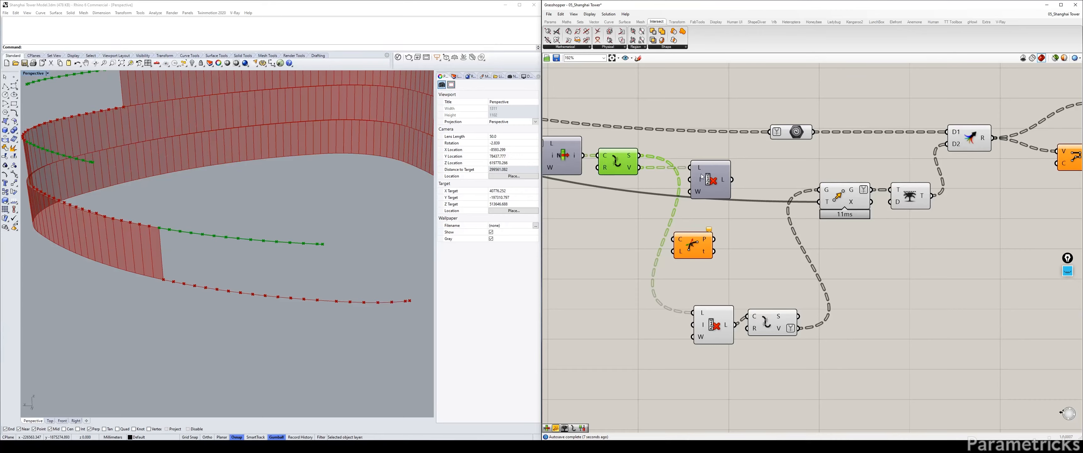
left_click_drag(701, 175, 688, 176)
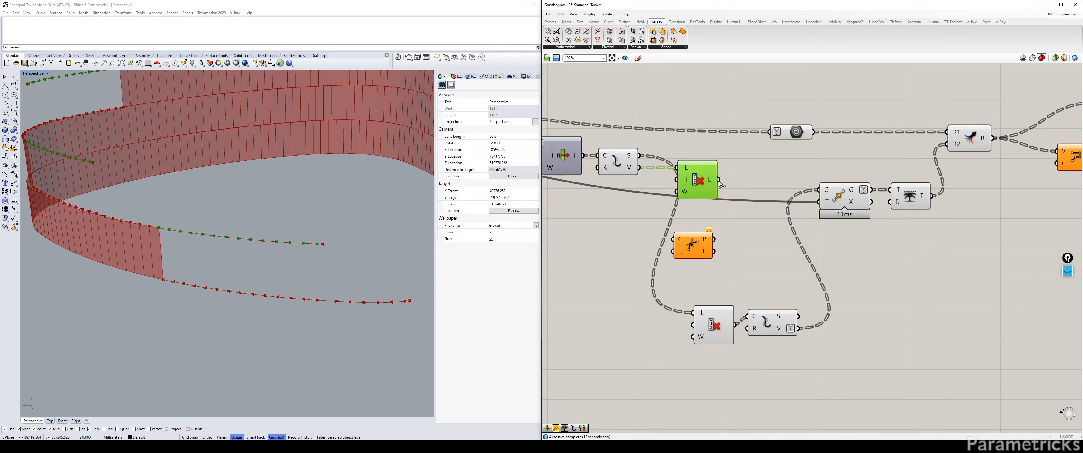
Feed the Cull Index's list into the Move's geometry, and delete the Discontinuity and the set-aside Cull Index and Explode
left_click_drag(719, 180, 818, 189)
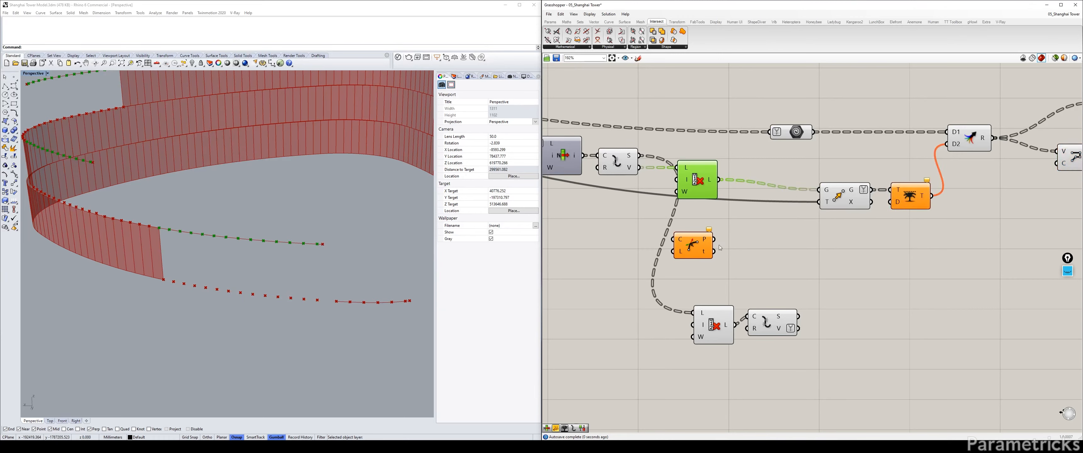
left_click_drag(700, 248, 730, 251)
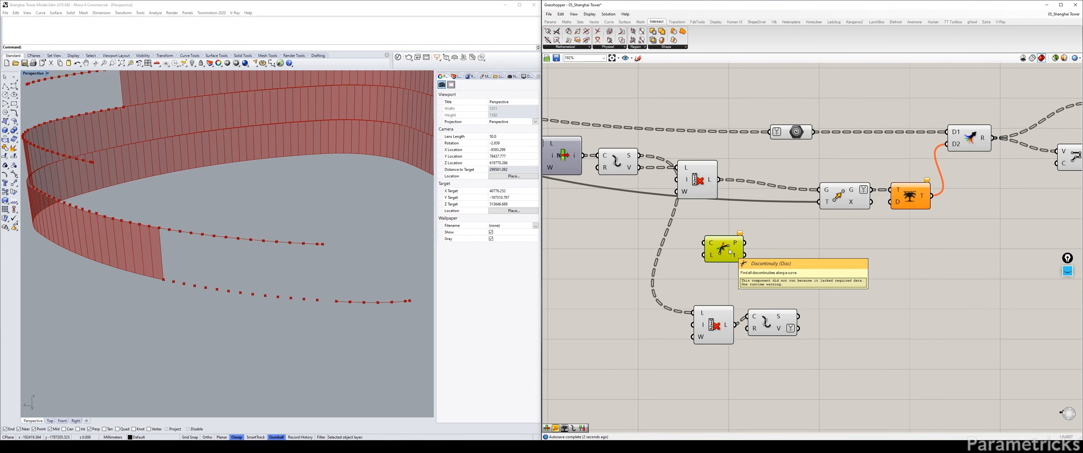
key("Delete")
right_click_drag(844, 239, 718, 250)
left_click_drag(719, 208, 667, 219)
left_click_drag(557, 365, 713, 262)
key("Delete")
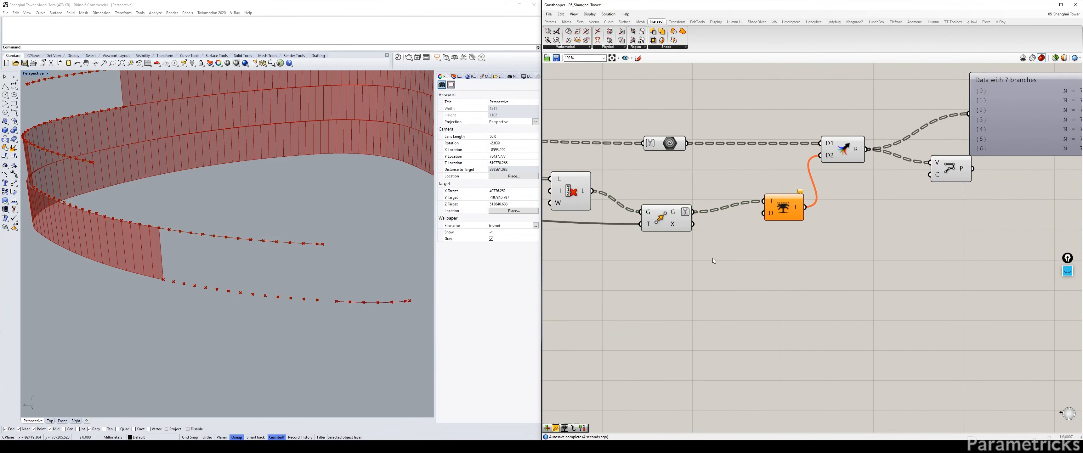
Check the Move's output in the panel, and replace the Trim Tree with a direct link from the Move to the Merge's D2
left_click_drag(692, 212, 969, 113)
left_click_drag(1010, 123, 891, 275)
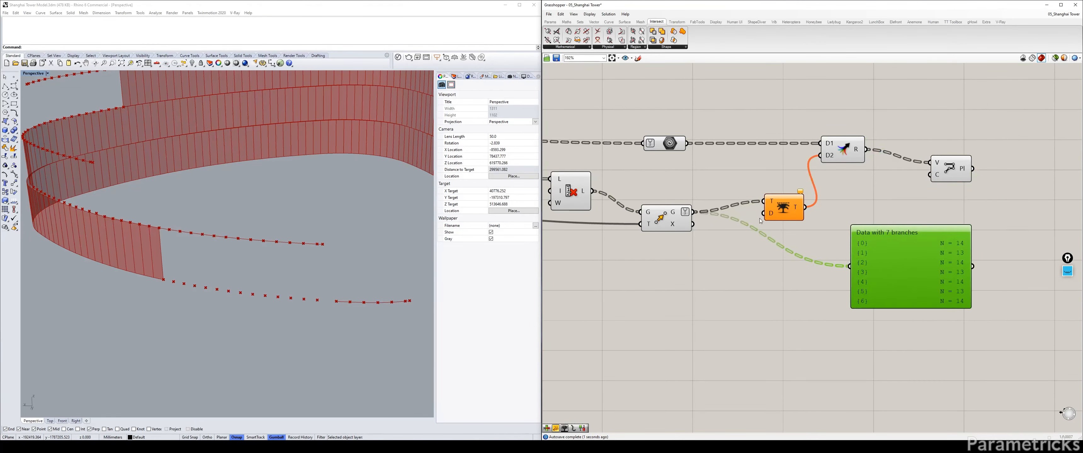
left_click_drag(693, 213, 752, 178)
left_click(780, 214)
key("Delete")
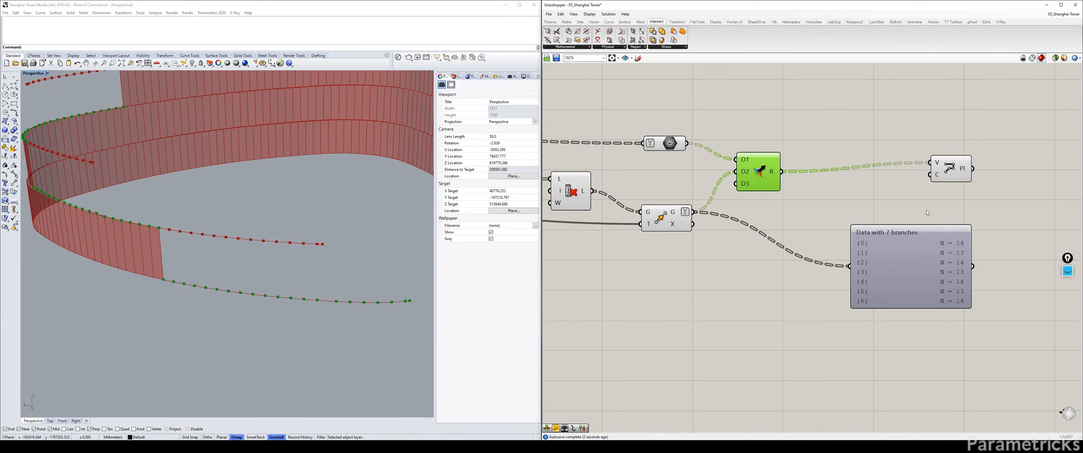
Place the PolyLine close beside the Merge, and delete the data panel
left_click_drag(962, 165, 832, 174)
left_click(884, 260)
key("Delete")
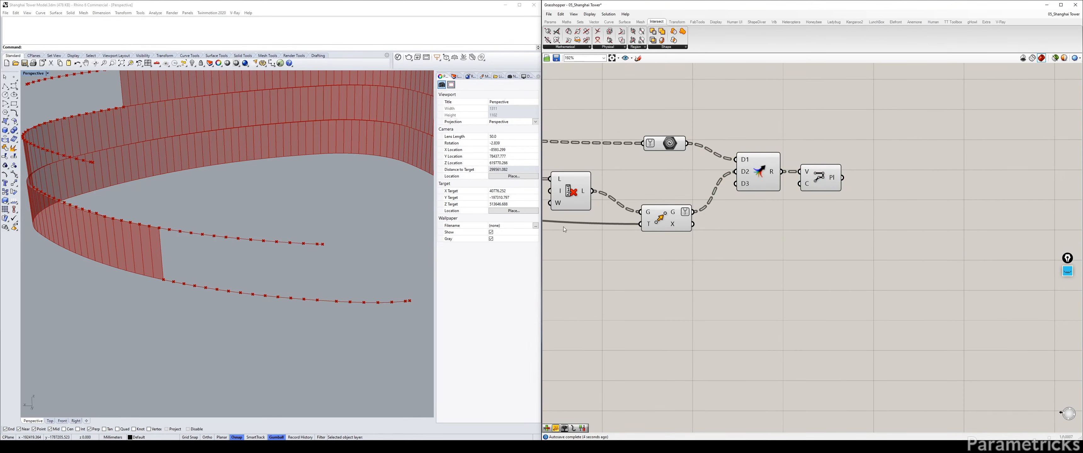
Hide the previews of the Explode and the Cull Index
right_click_drag(664, 161, 811, 169)
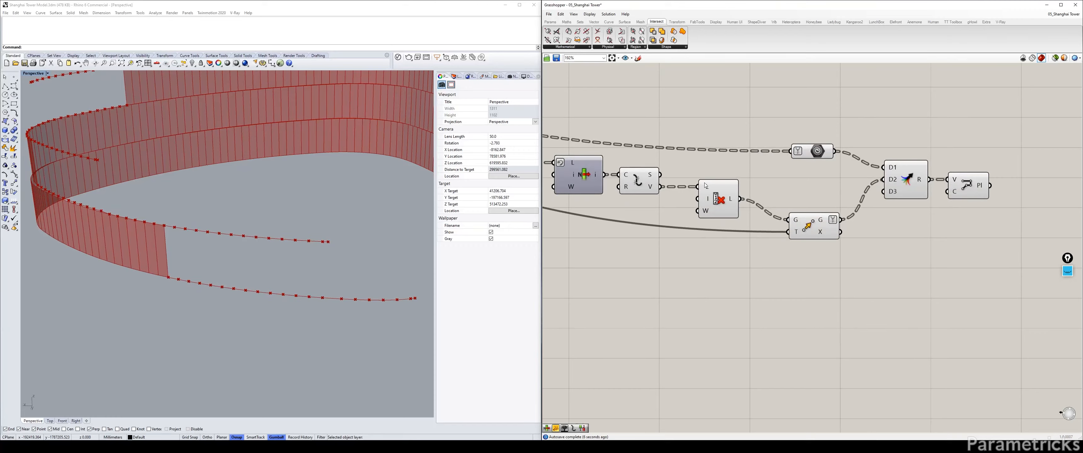
left_click(636, 188)
left_click(719, 189)
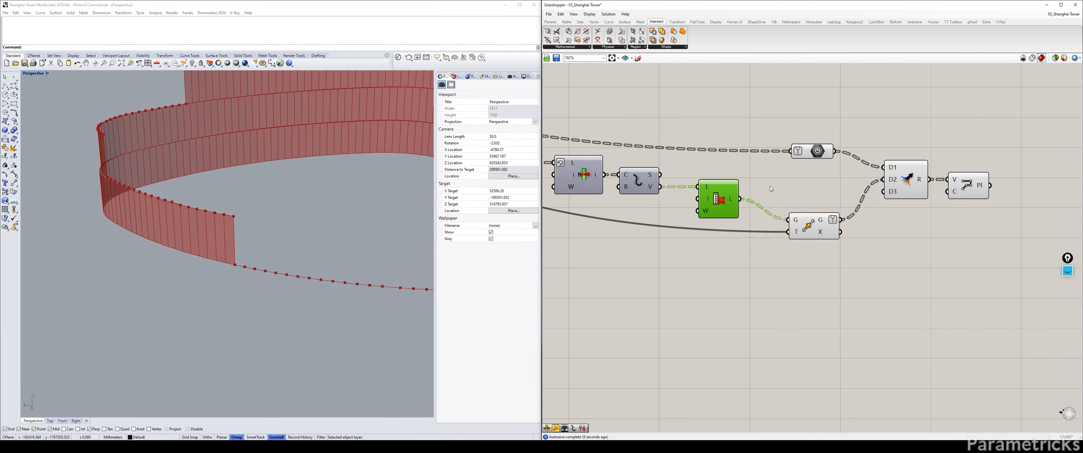
Highlight the points feeding the Merge's D1, and examine in Rhino's Top view where the floor curves meet the sloping curves
right_click_drag(322, 207, 249, 204)
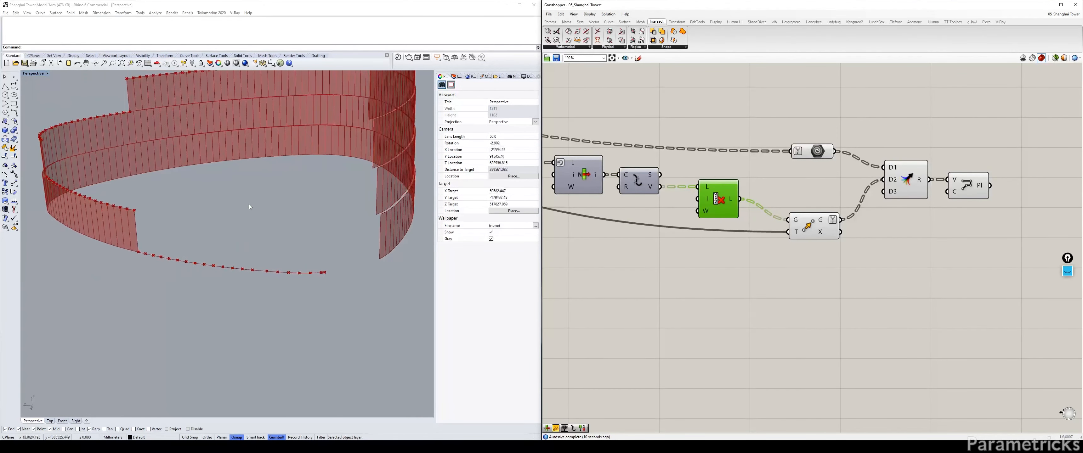
double_click(34, 74)
double_click(31, 74)
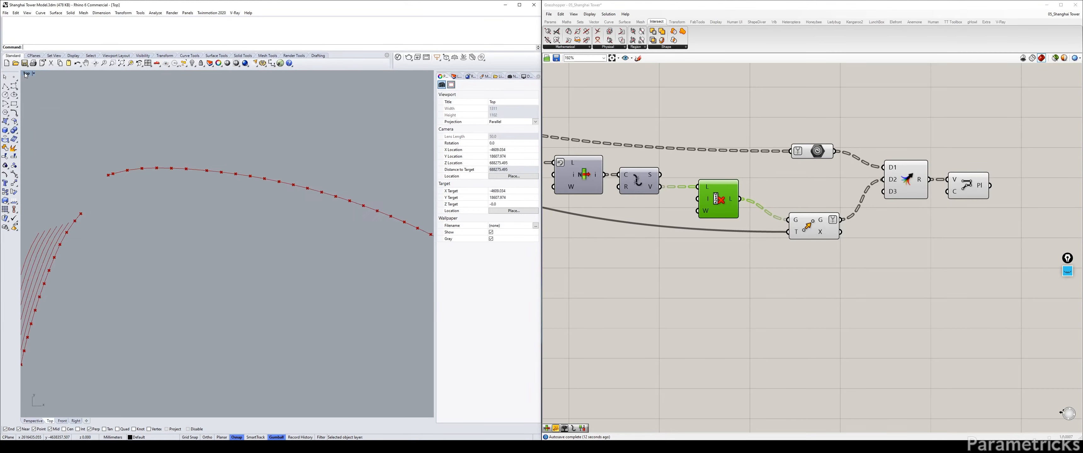
scroll(126, 158, "up", 3)
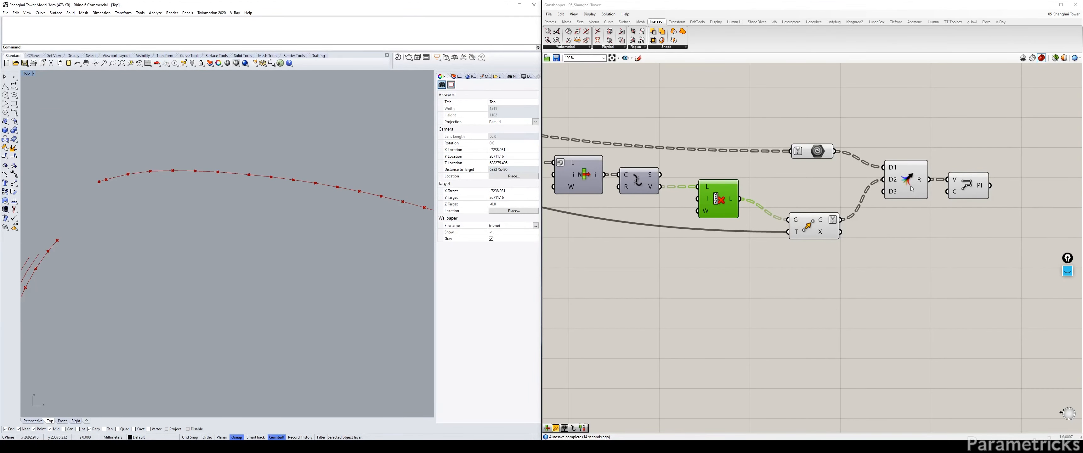
left_click(812, 155)
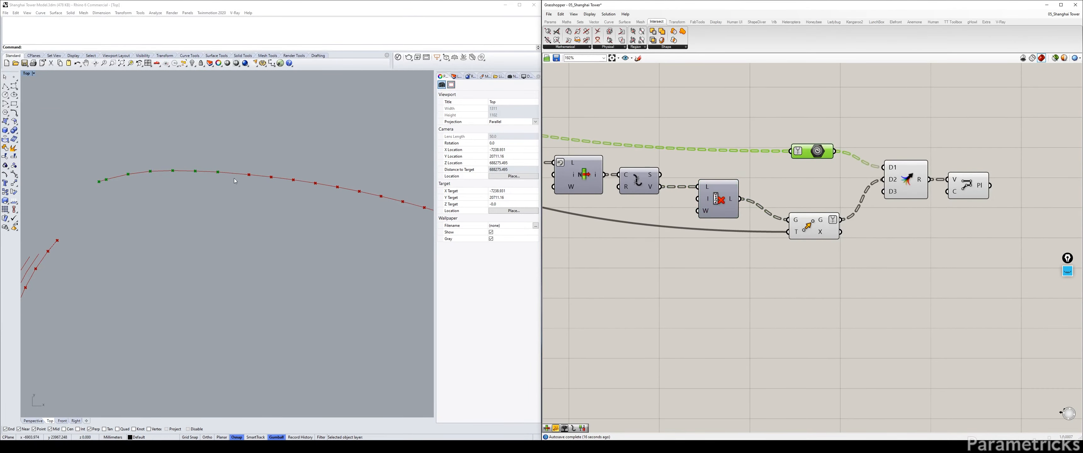
right_click_drag(282, 186, 160, 168)
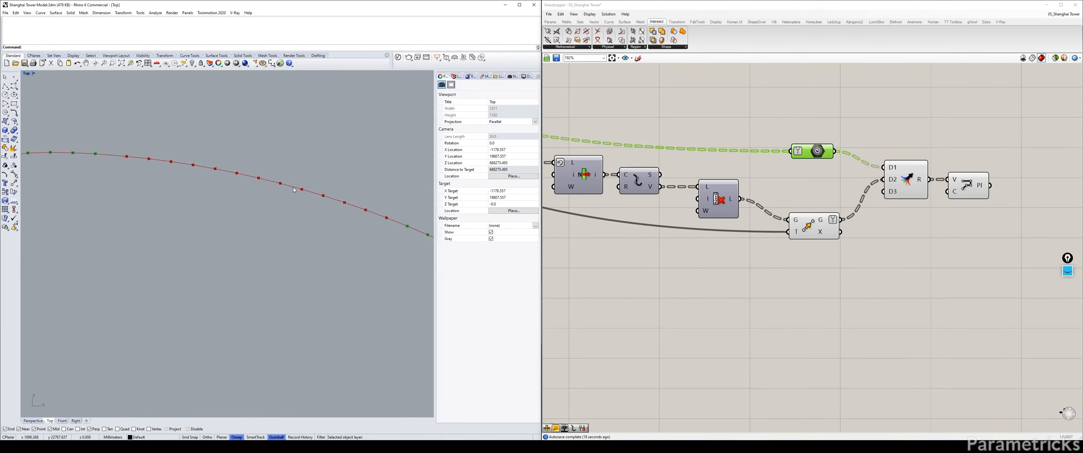
right_click_drag(336, 202, 199, 179)
right_click_drag(376, 263, 254, 200)
scroll(277, 212, "up", 2)
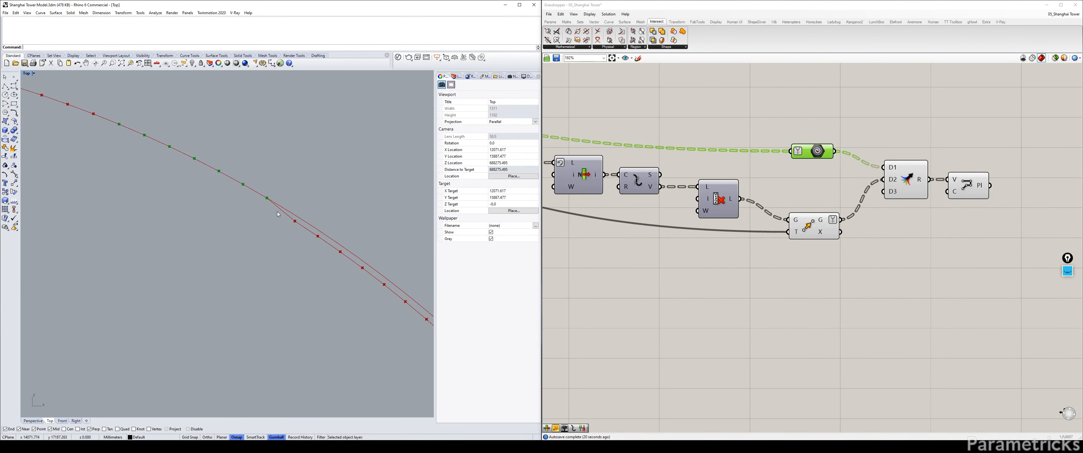
scroll(267, 206, "down", 4)
scroll(267, 206, "up", 2)
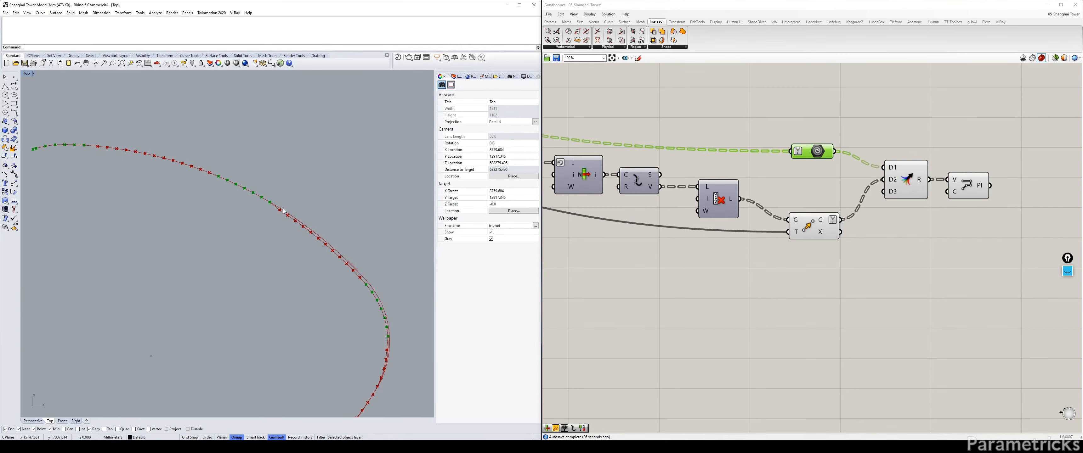
scroll(278, 209, "up", 3)
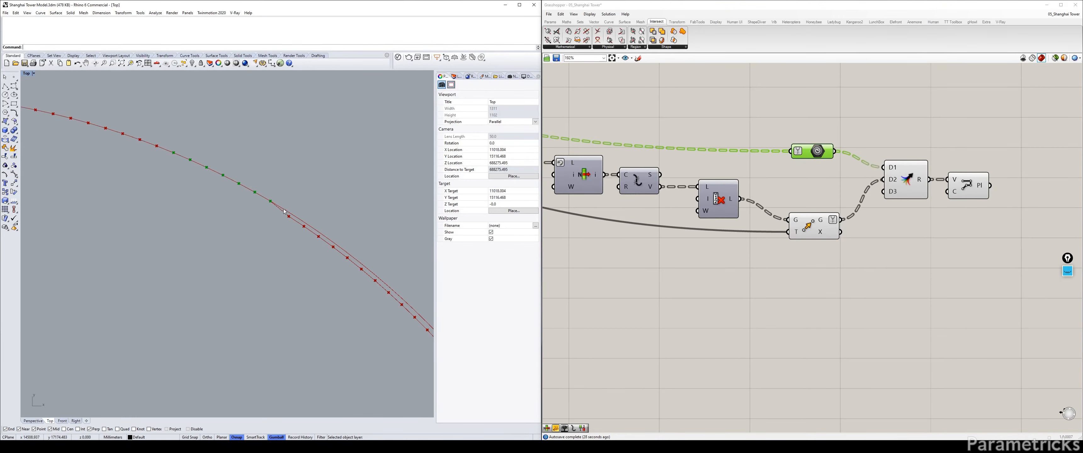
scroll(271, 204, "up", 3)
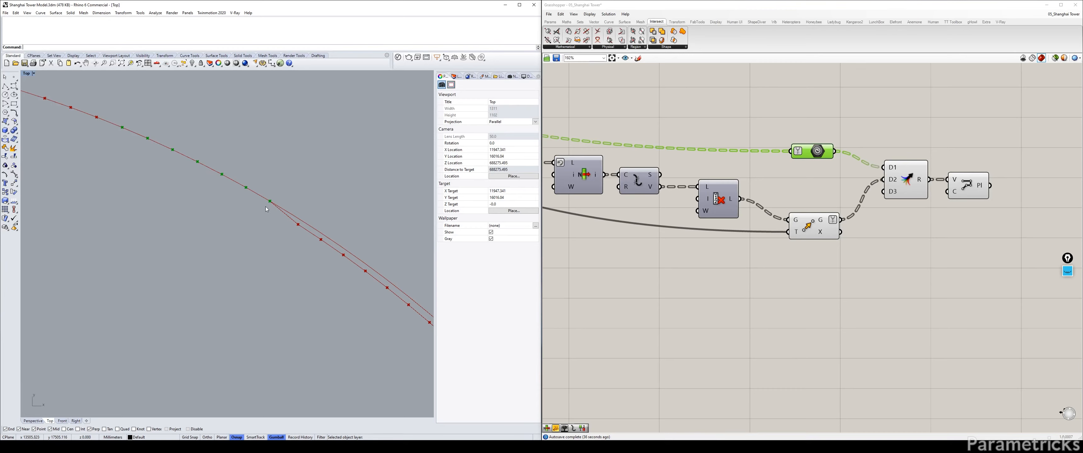
scroll(231, 187, "down", 10)
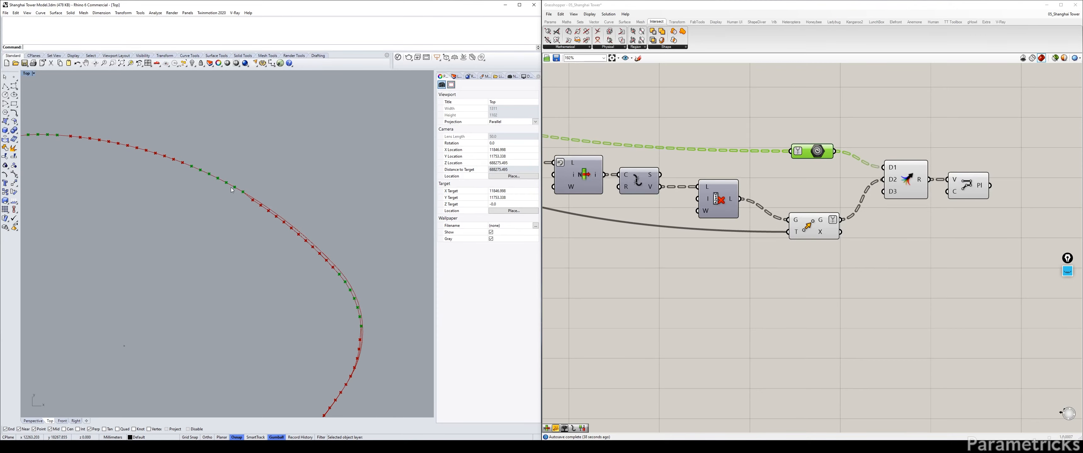
Examine the remaining junctions around the tower outline in the Top view, and return to the Perspective view
right_click_drag(341, 275, 309, 144)
scroll(327, 209, "up", 4)
scroll(327, 212, "up", 3)
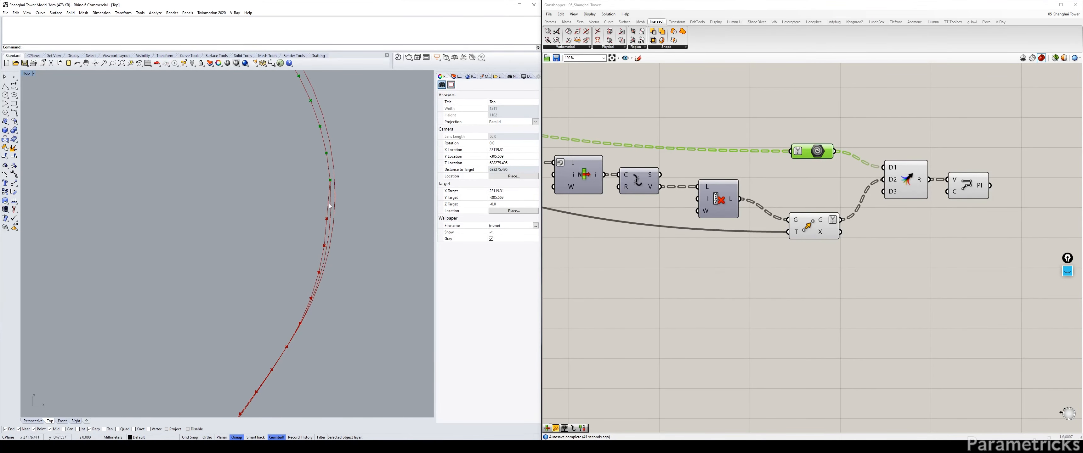
scroll(332, 210, "up", 3)
scroll(332, 210, "down", 12)
right_click_drag(290, 257, 349, 166)
scroll(321, 225, "up", 4)
scroll(321, 226, "up", 6)
scroll(321, 226, "down", 12)
right_click_drag(202, 283, 309, 284)
scroll(284, 265, "up", 12)
scroll(293, 264, "down", 10)
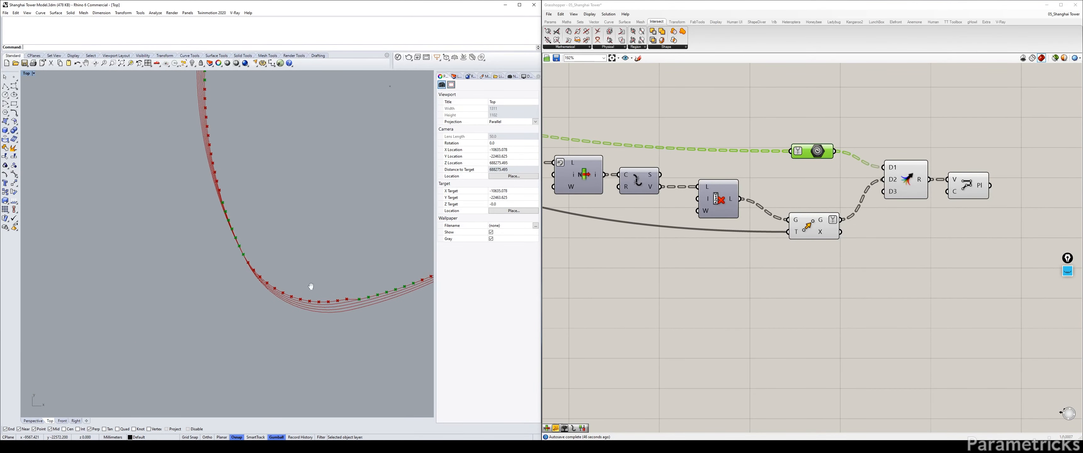
right_click_drag(240, 180, 214, 300)
scroll(193, 140, "up", 8)
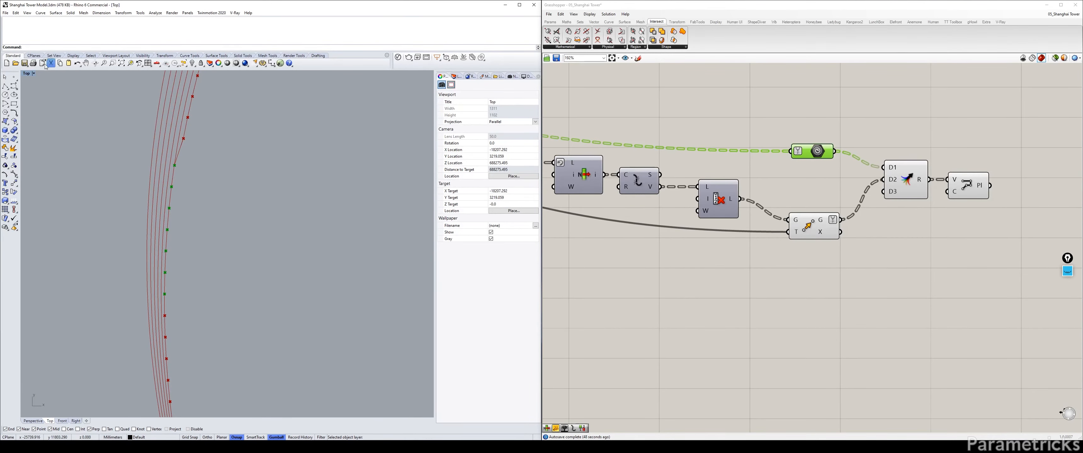
double_click(27, 73)
double_click(230, 75)
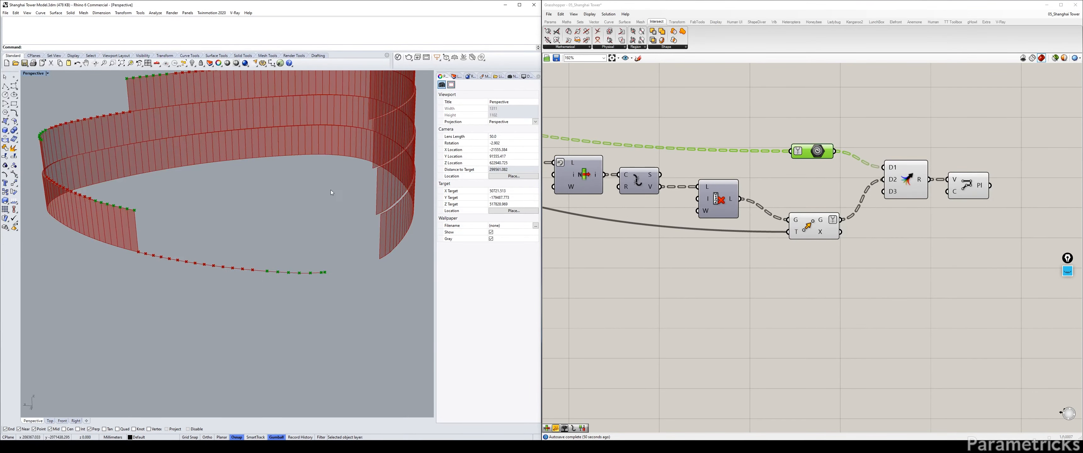
Zoom the Perspective view to the PolyLine's result, and inspect the merged curves against the facade panels
left_click(752, 116)
right_click_drag(846, 177, 763, 144)
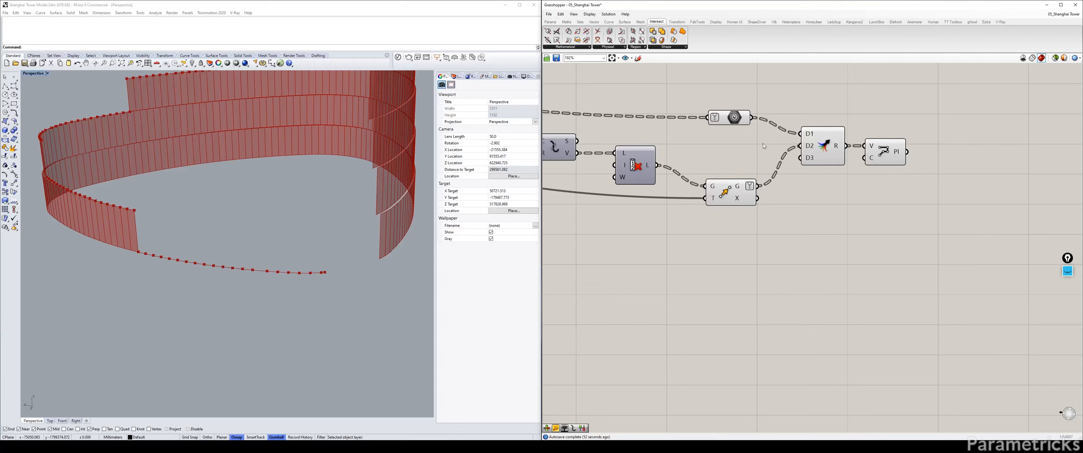
left_click(884, 150)
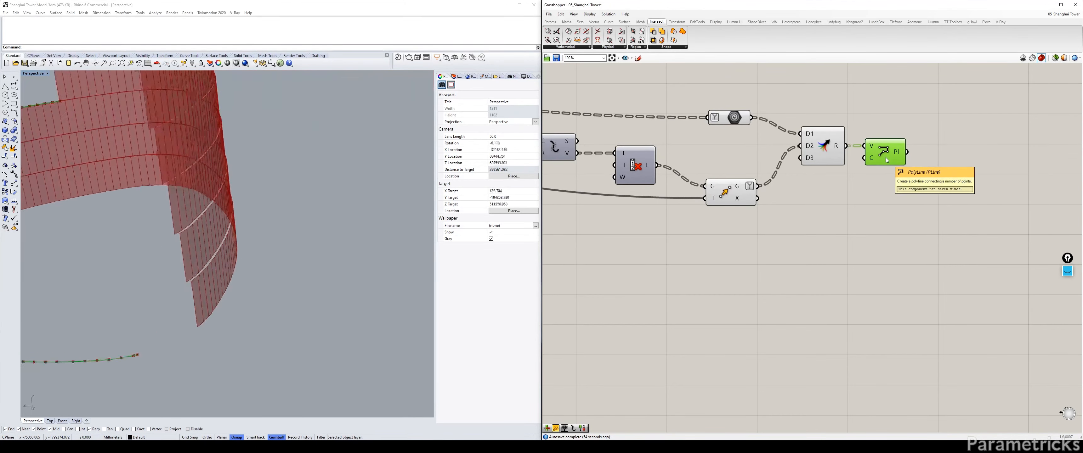
middle_click(885, 154)
left_click(904, 172)
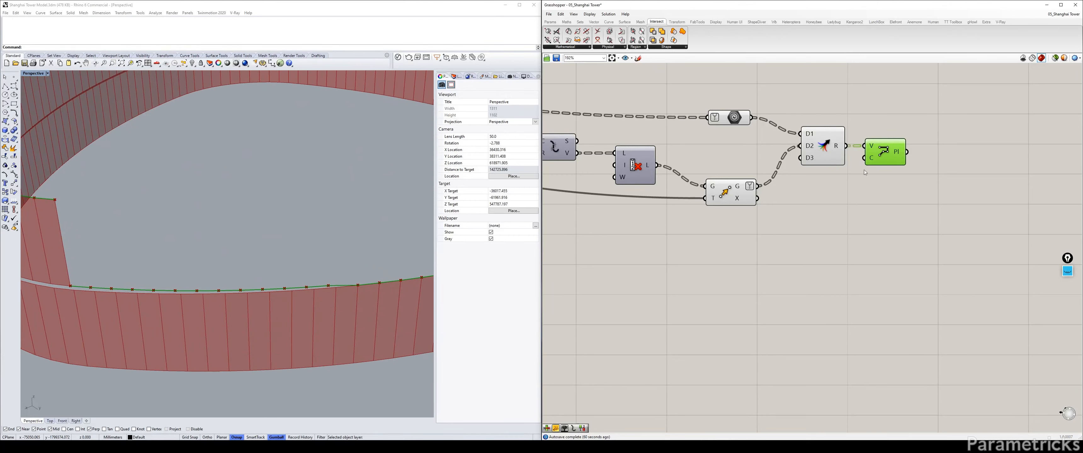
left_click(1068, 272)
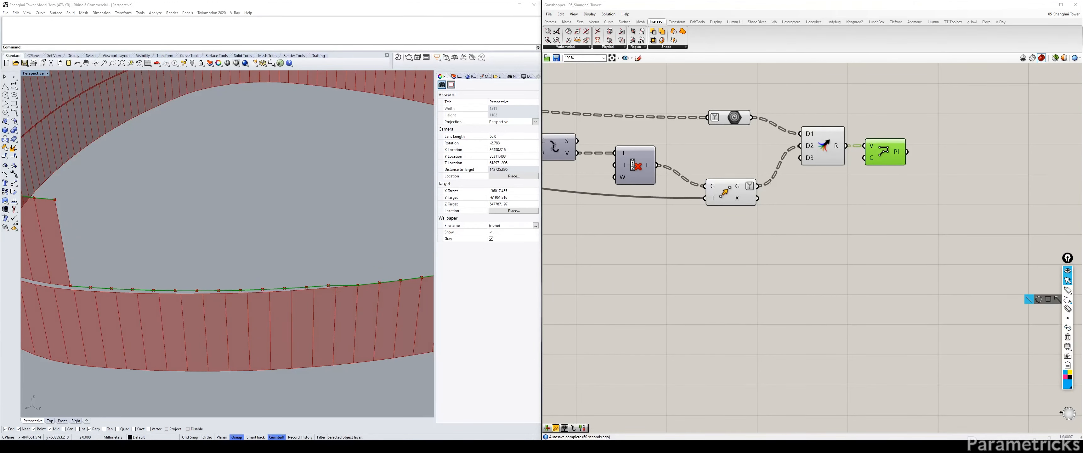
Annotate the sloping-curve points and their junction with the floor curve in the Perspective view, and clear the markings
mouse_move(1067, 292)
left_click(1067, 290)
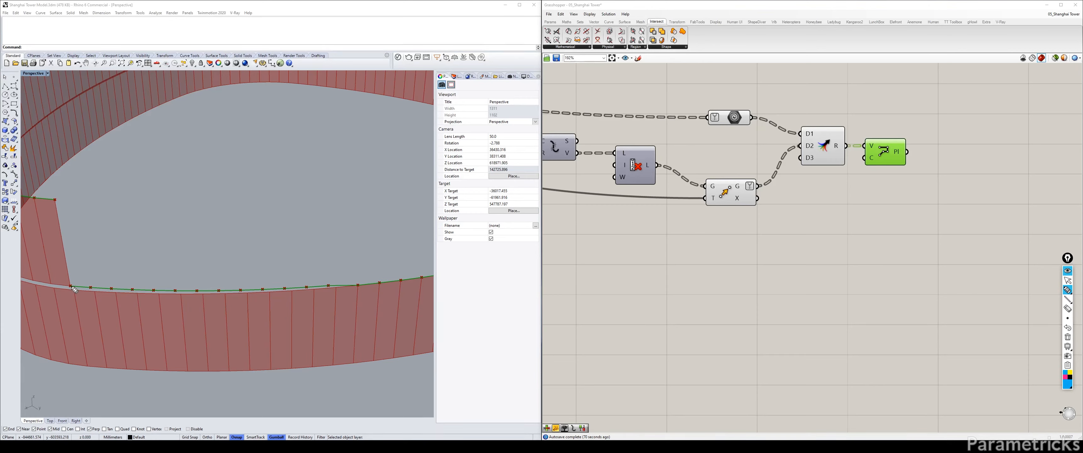
left_click_drag(72, 287, 109, 295)
left_click(357, 286)
left_click_drag(320, 300, 331, 297)
mouse_move(77, 255)
left_mouse_down()
mouse_move(77, 269)
mouse_move(86, 257)
left_mouse_up()
left_click_drag(68, 287, 360, 286)
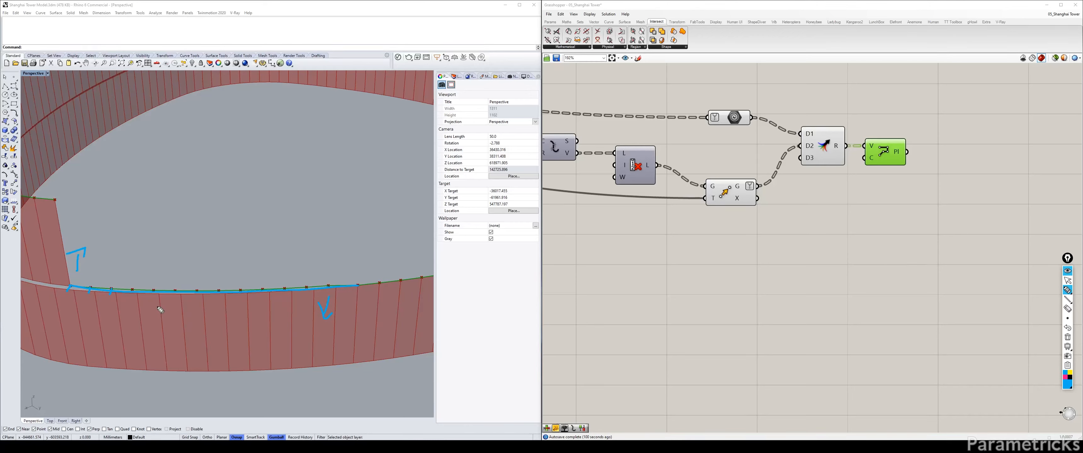
left_click_drag(159, 306, 161, 341)
left_click_drag(149, 309, 164, 341)
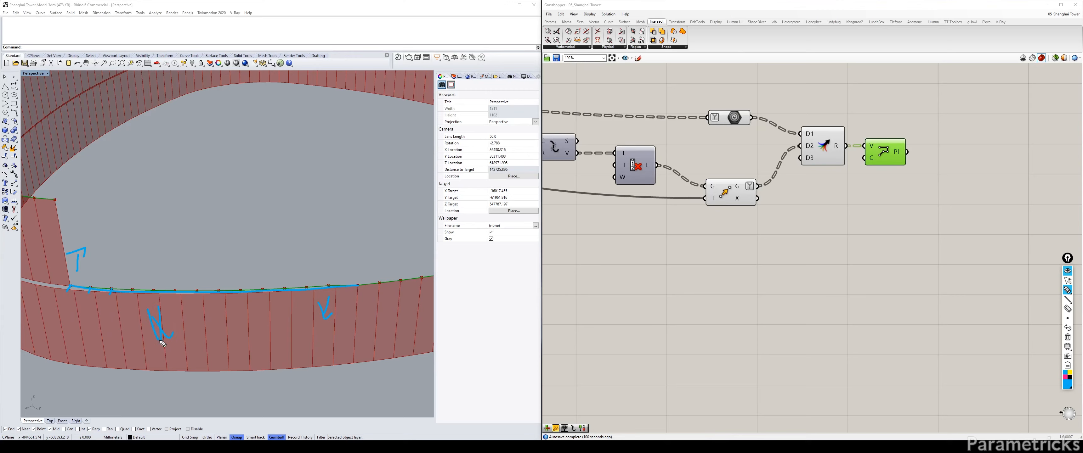
left_click_drag(121, 266, 122, 245)
left_click_drag(322, 267, 343, 286)
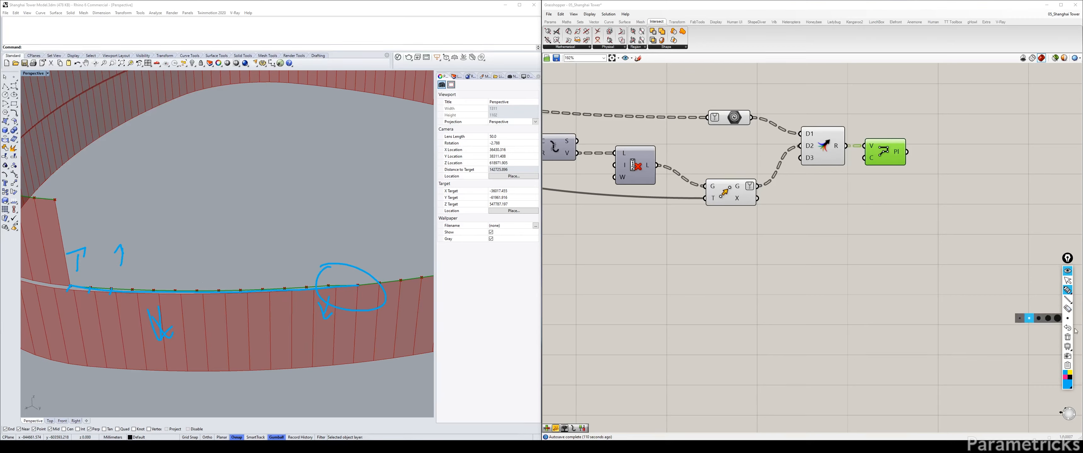
left_click(1068, 339)
left_click(1067, 271)
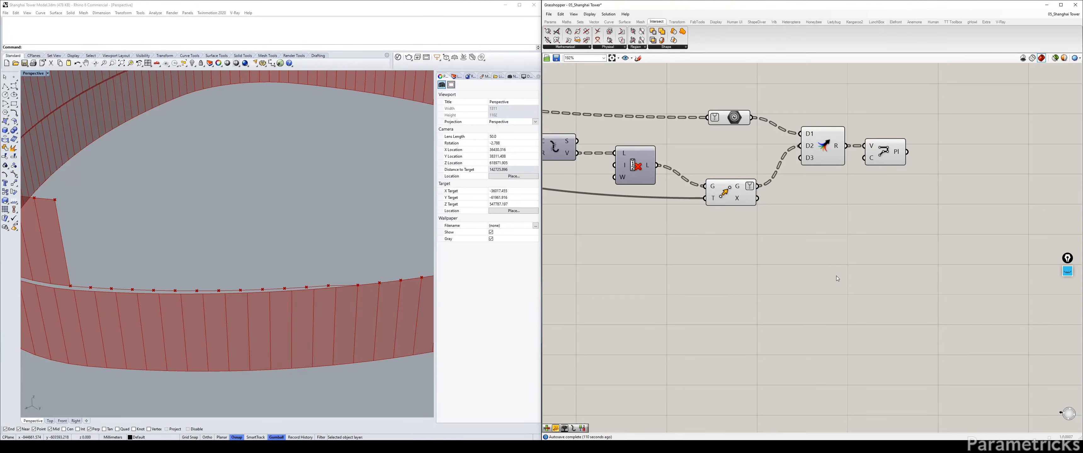
Highlight the Move's points and add a Curve Closest Point component below the Cull Index
left_click(723, 198)
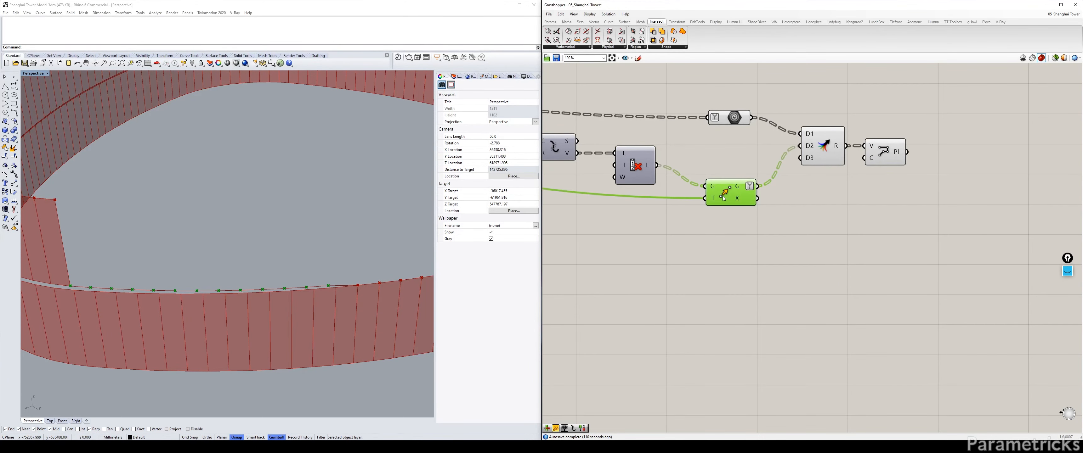
right_click_drag(642, 203, 707, 204)
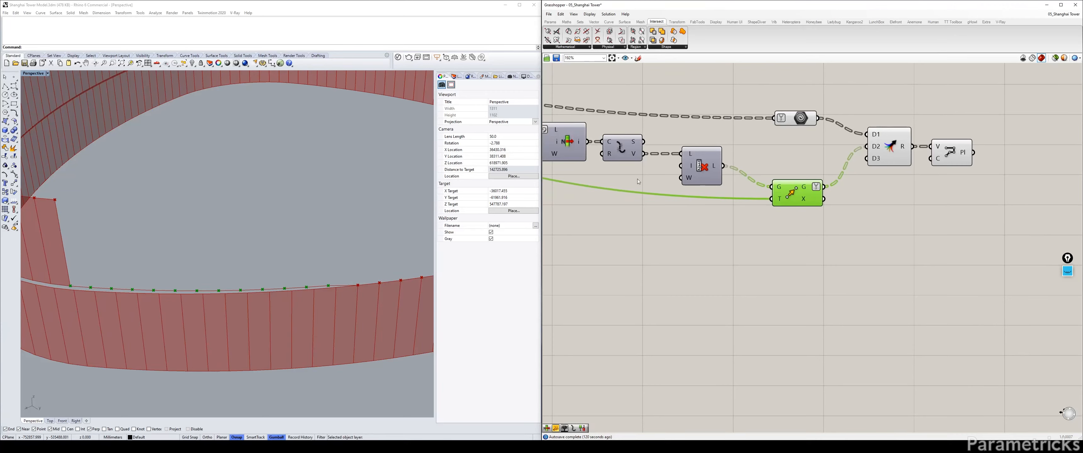
double_click(723, 236)
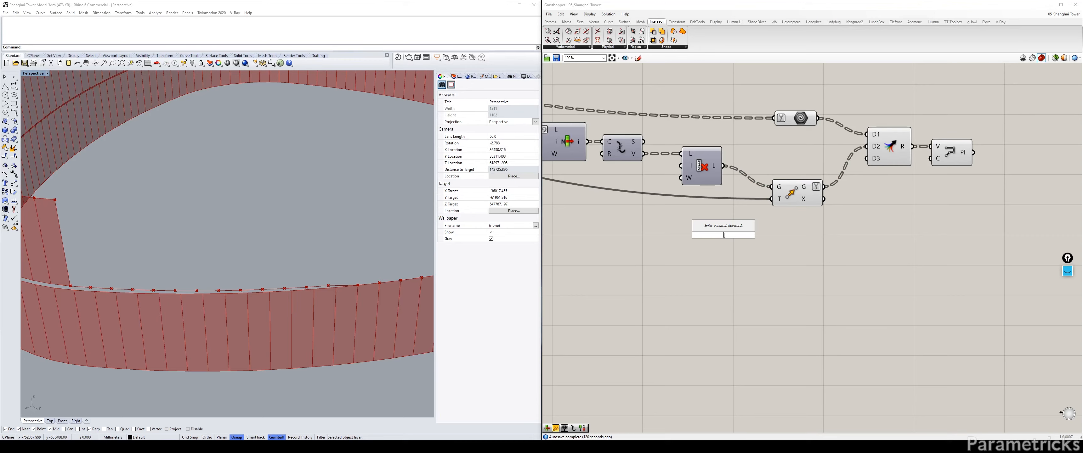
type("POIN T")
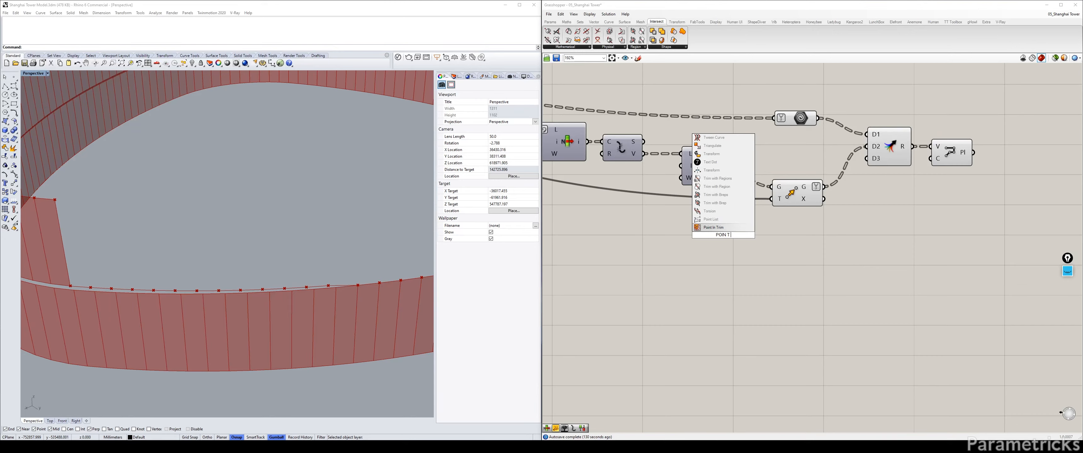
key("BackSpace")
key("BackSpace")
type("T CLOSE")
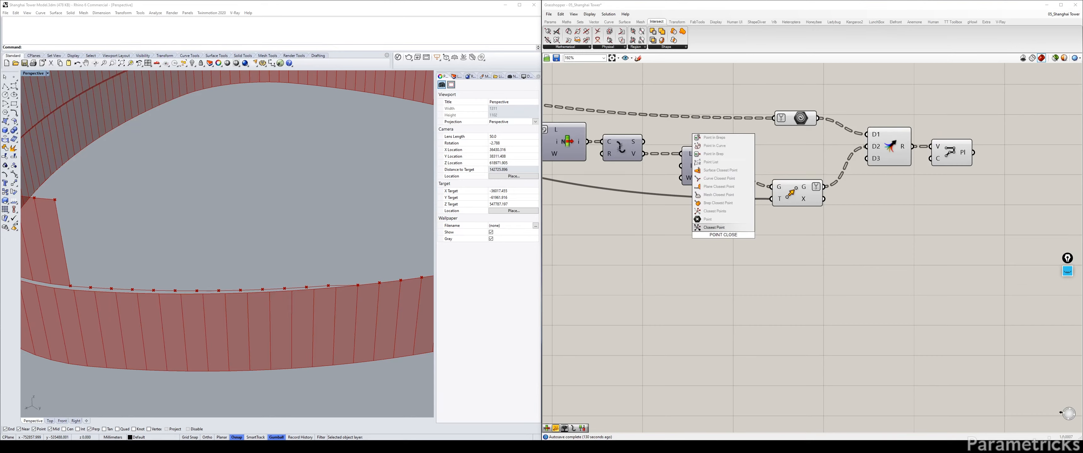
key("Up")
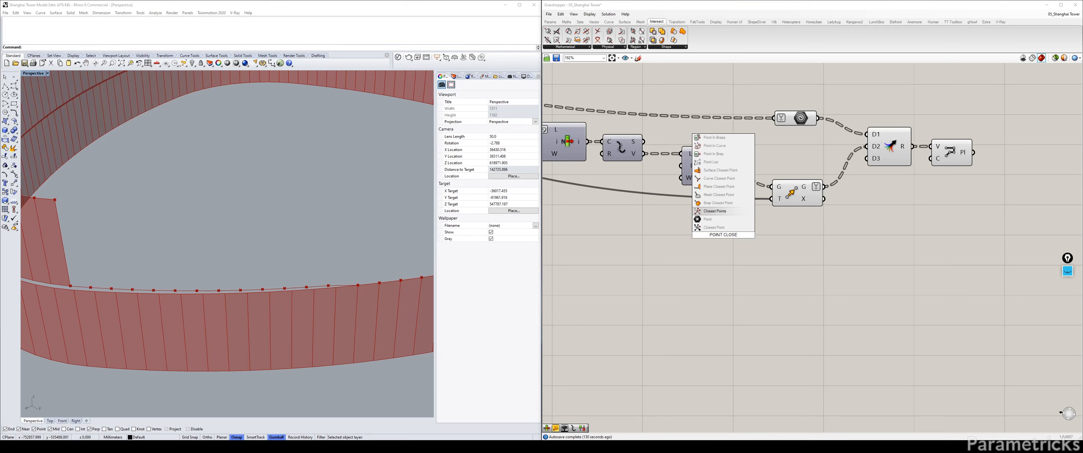
key("Up")
key("Up")
key("Up")
key("Up")
key("Return")
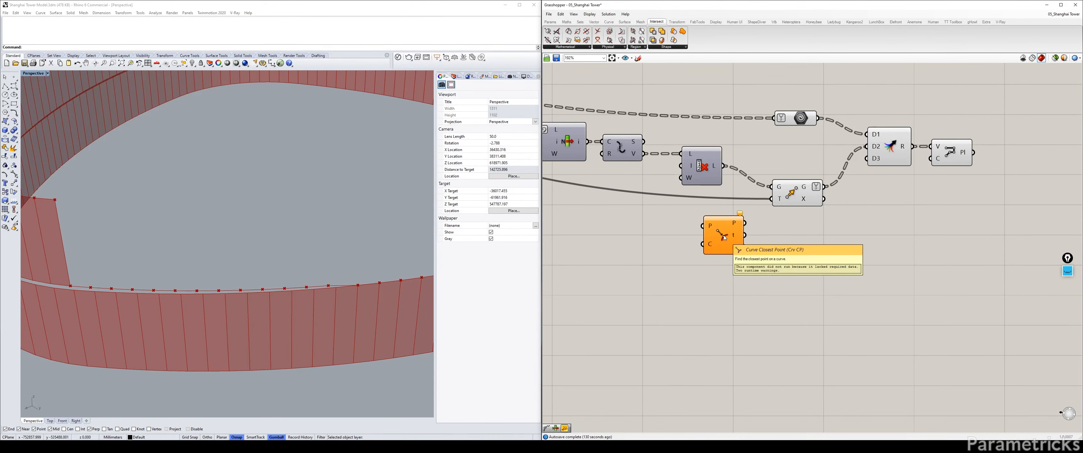
Make room before the Merge, place the Curve Closest Point there, and feed the Move's geometry into its point input
right_click_drag(840, 196, 729, 219)
left_click_drag(713, 210, 753, 241)
left_click_drag(895, 118, 1017, 145)
left_click_drag(696, 143, 878, 117)
left_click_drag(746, 237, 765, 162)
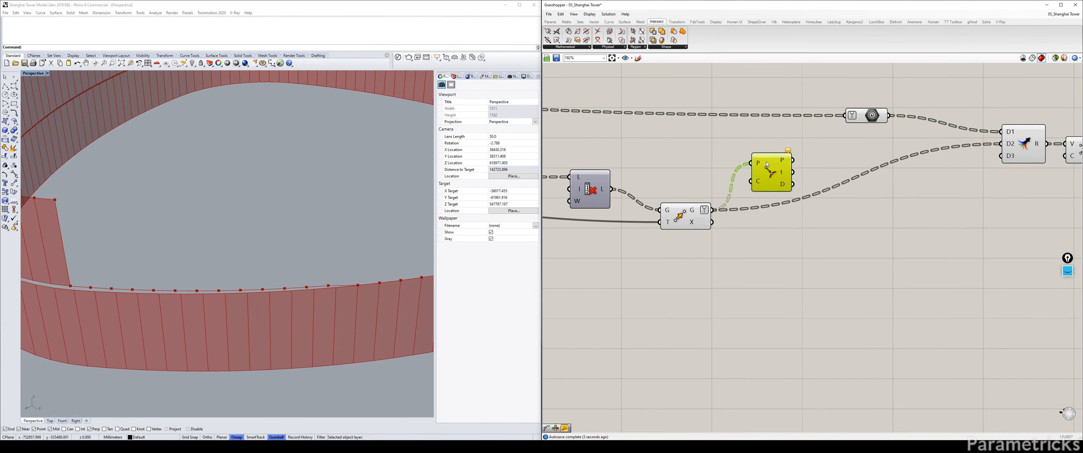
Highlight the Cull Index feeding the Extrude, and examine its data structure and the Curve Closest Point's input for matching floor curves
right_click_drag(702, 152, 825, 179)
left_click(825, 179)
scroll(824, 179, "down", 3)
right_click_drag(741, 183, 801, 192)
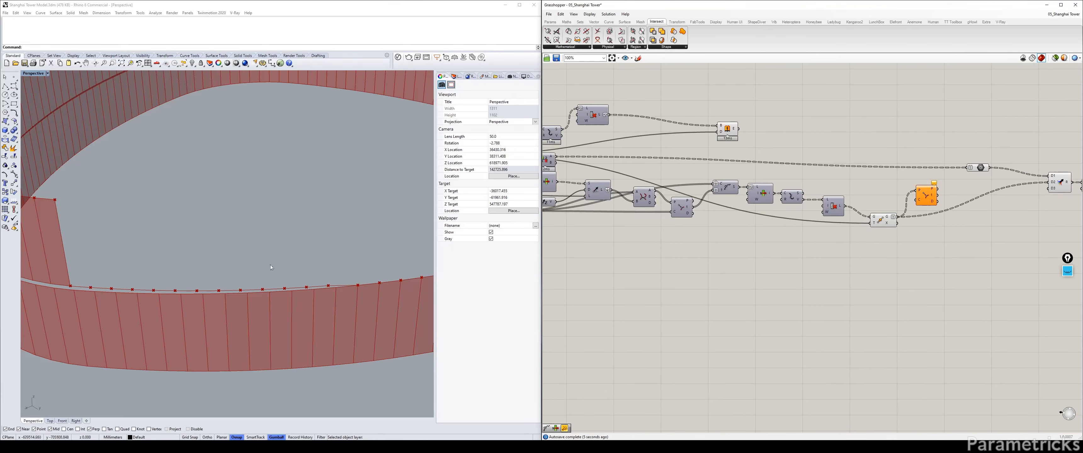
right_click_drag(652, 198, 740, 190)
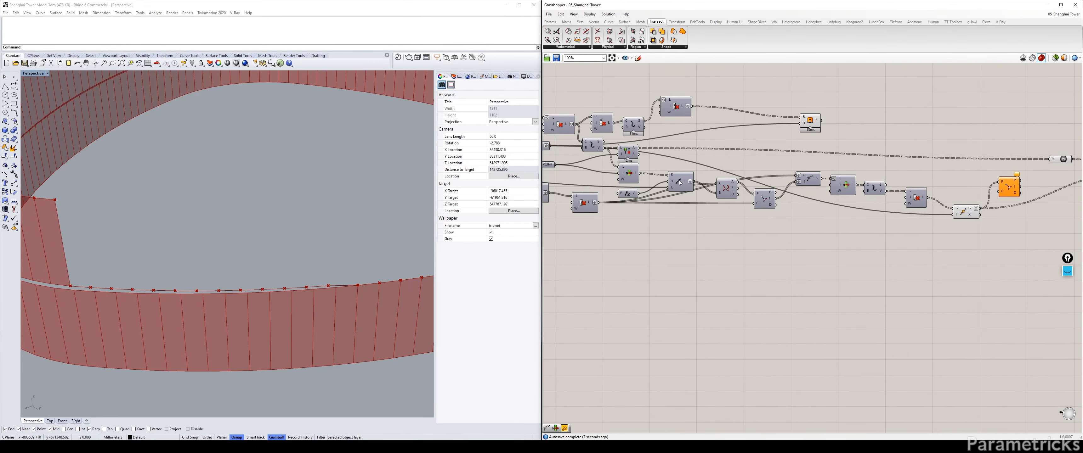
left_click(671, 109)
scroll(340, 232, "down", 5)
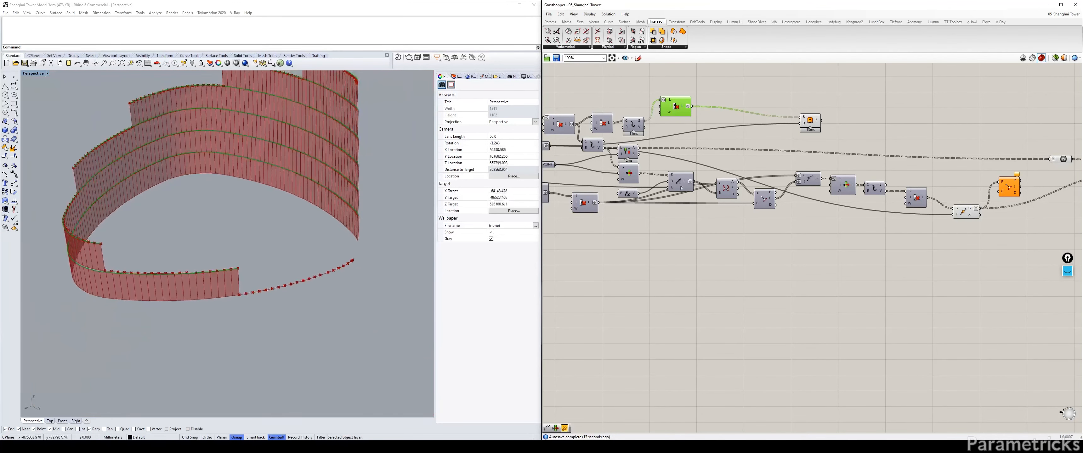
right_click_drag(702, 145, 628, 130)
left_click_drag(604, 94, 618, 106)
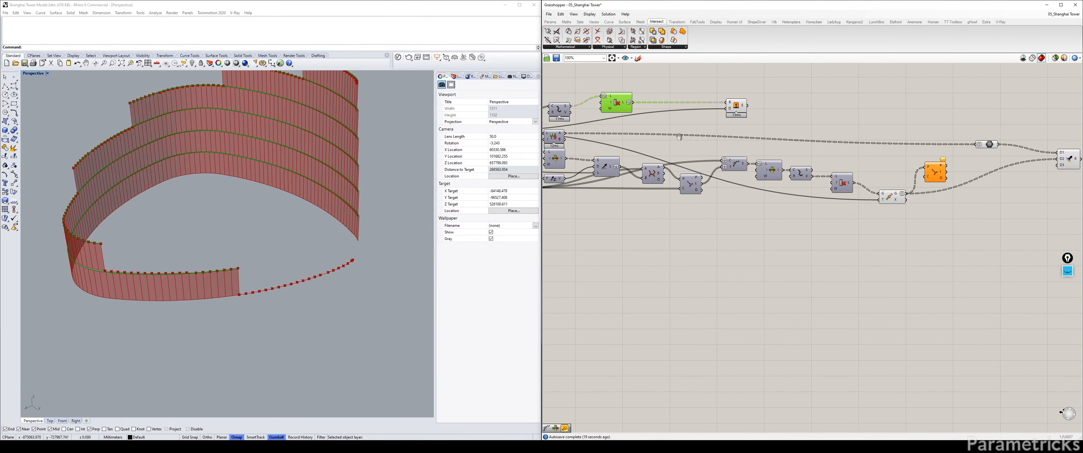
right_click_drag(679, 137, 734, 136)
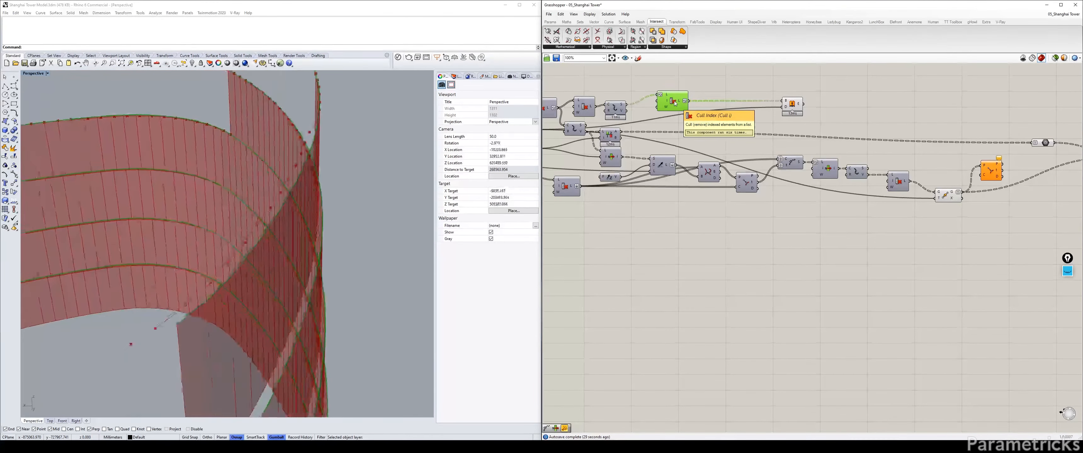
mouse_move(680, 103)
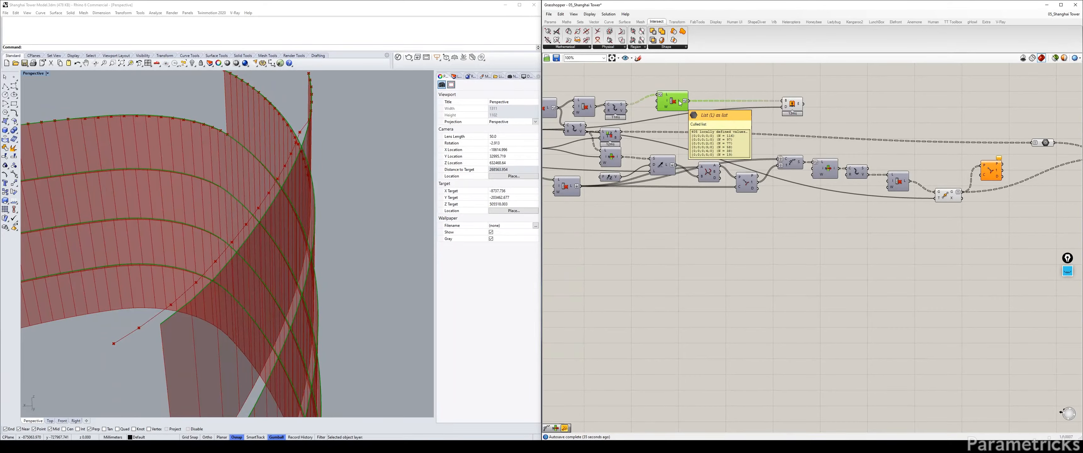
right_click_drag(935, 179, 731, 167)
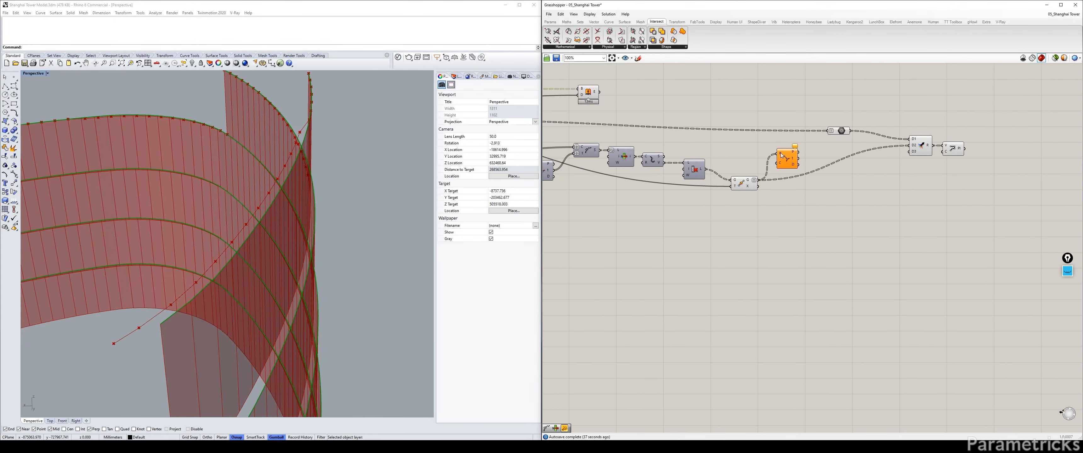
mouse_move(781, 156)
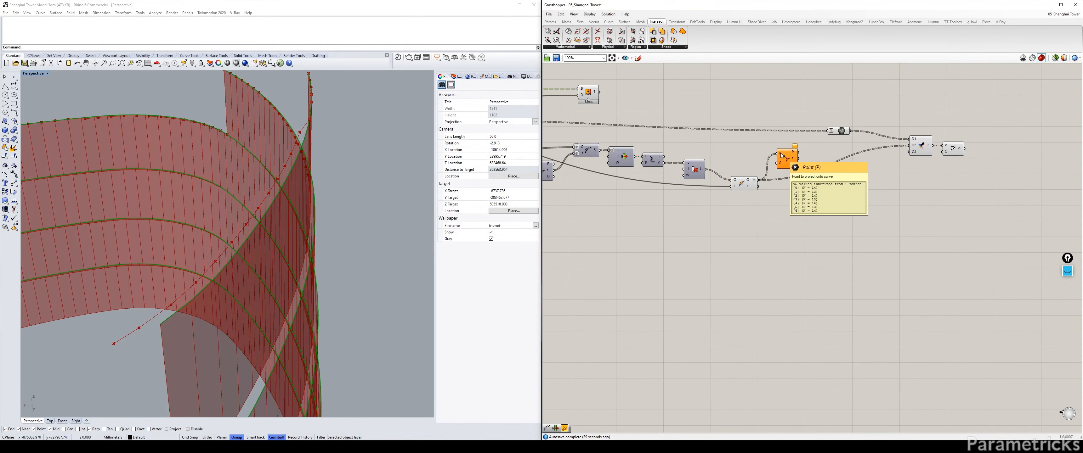
Compare the floor curves from the upper Cull Index components with those of the lower one by toggling its preview
right_click_drag(669, 156, 992, 194)
left_click(705, 136)
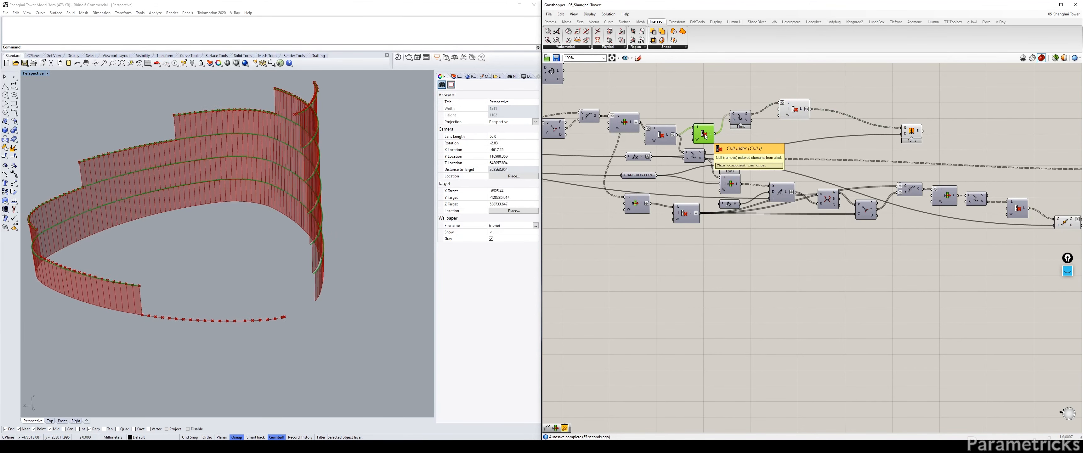
left_click(687, 215)
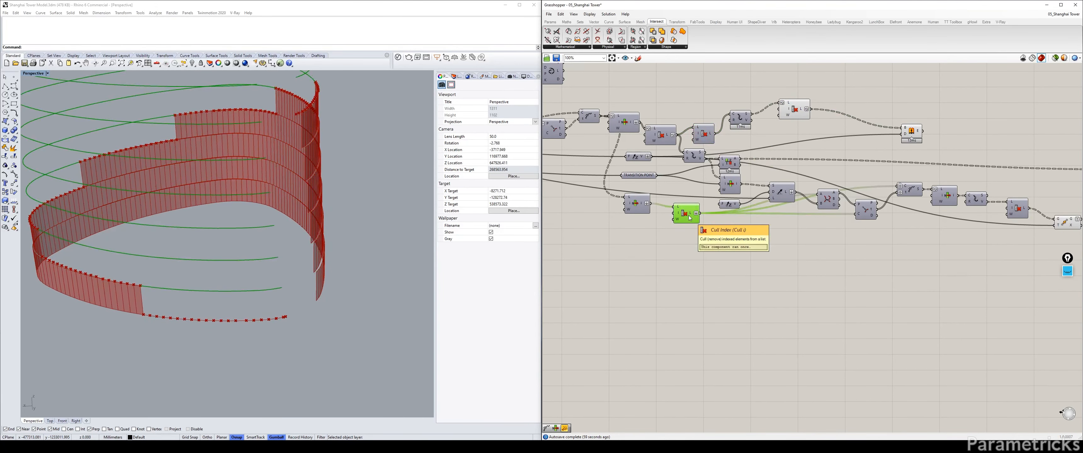
key("ctrl+q")
left_click_drag(636, 203, 631, 215)
left_click(682, 215)
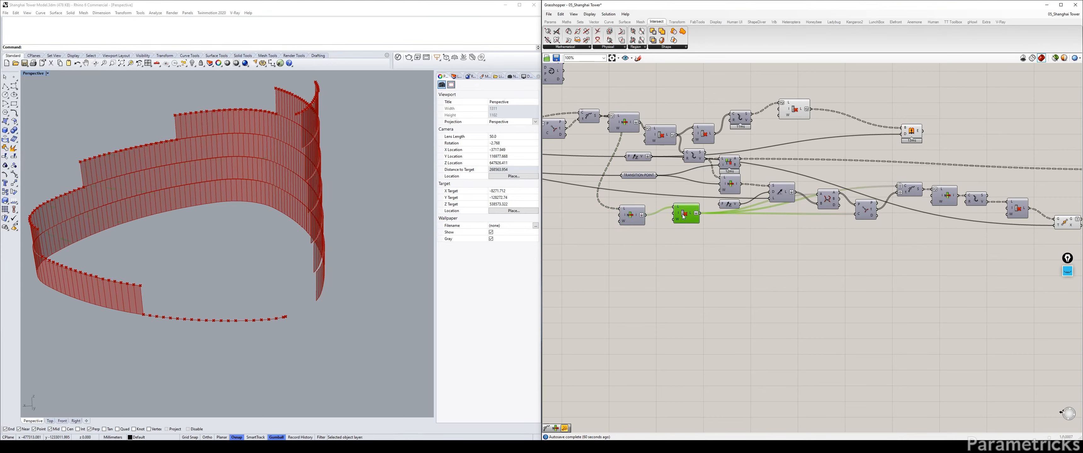
key("ctrl+q")
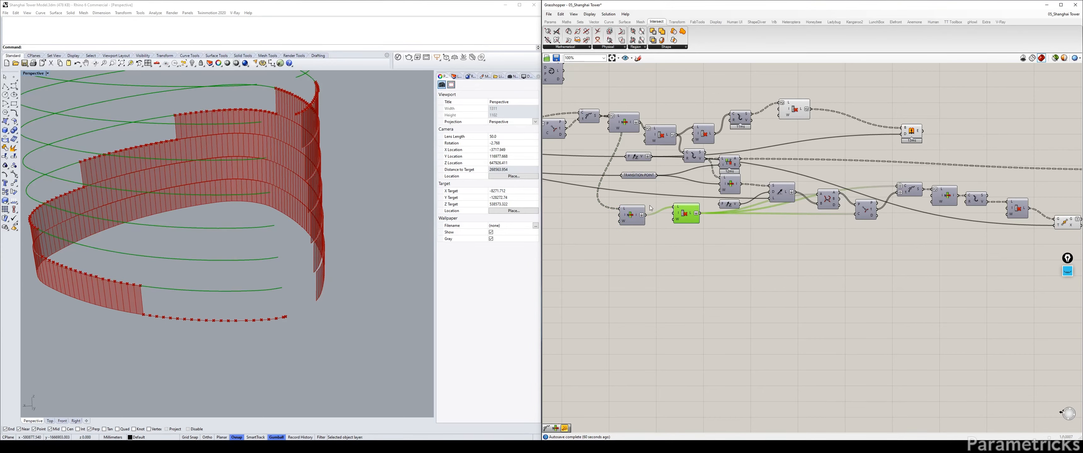
left_click(663, 136)
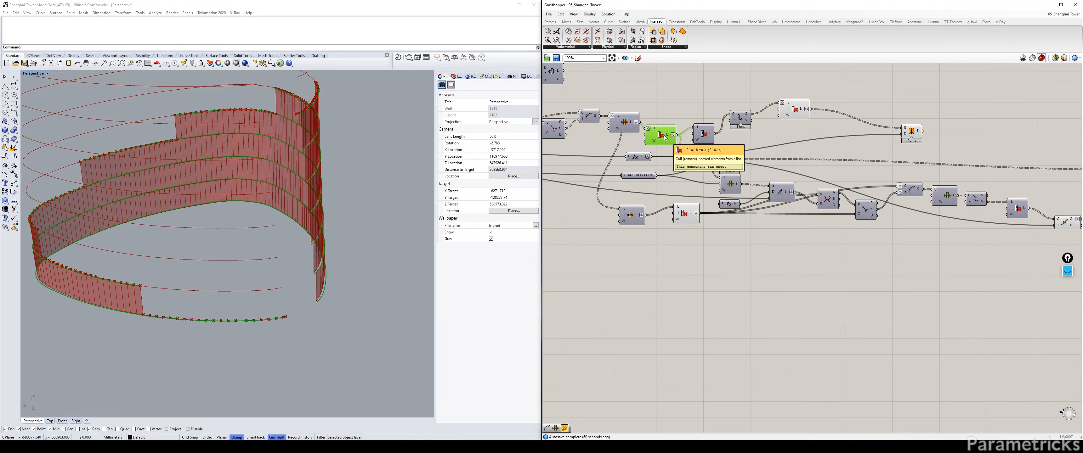
left_click(685, 213)
key("ctrl+q")
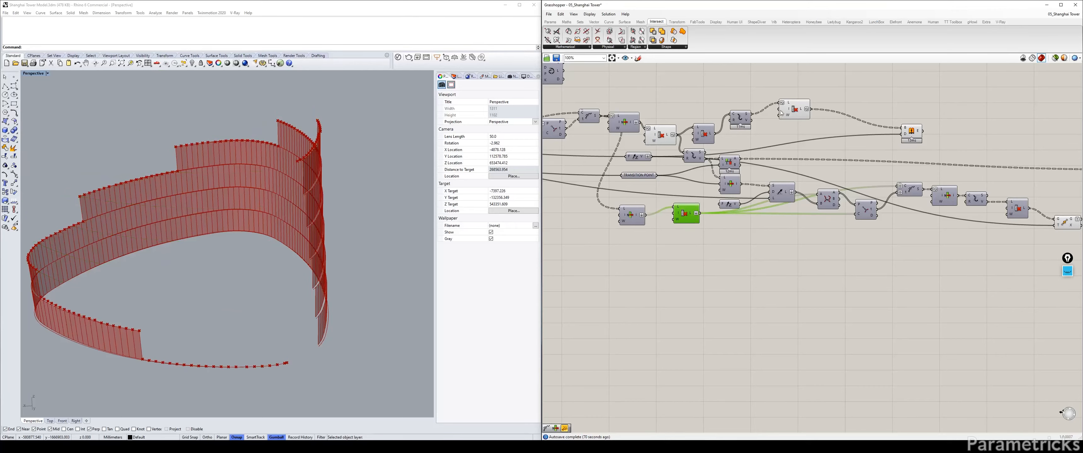
Hide the preview of the Cull Index feeding the Extrude, and highlight the first upper Cull Index's floor curves
left_click(793, 110)
key("ctrl+q")
left_click(662, 134)
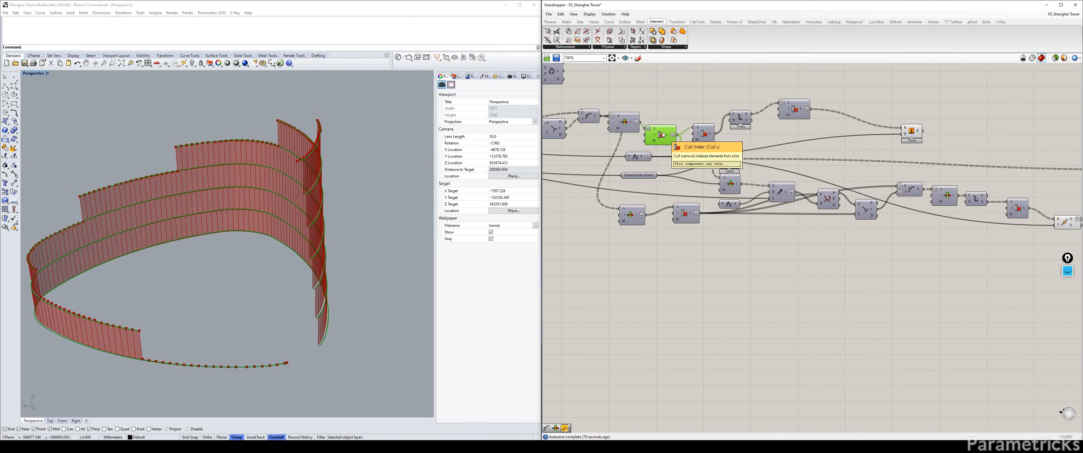
Add a Curve parameter fed by the first upper Cull Index, and place it near the Curve Closest Point
left_click_drag(673, 135, 639, 118)
double_click(816, 150)
type("cur")
left_click(811, 139)
left_click(600, 138)
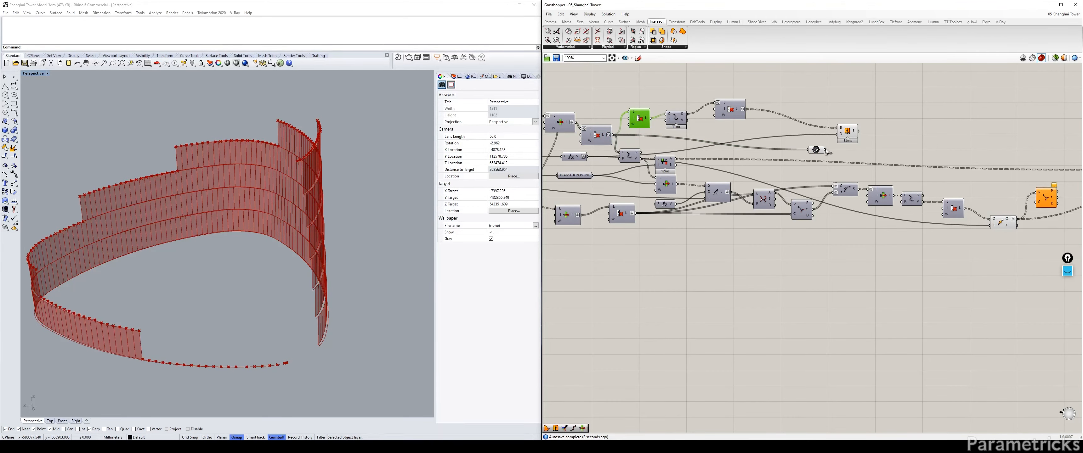
right_click_drag(841, 171, 593, 159)
scroll(594, 160, "up", 2)
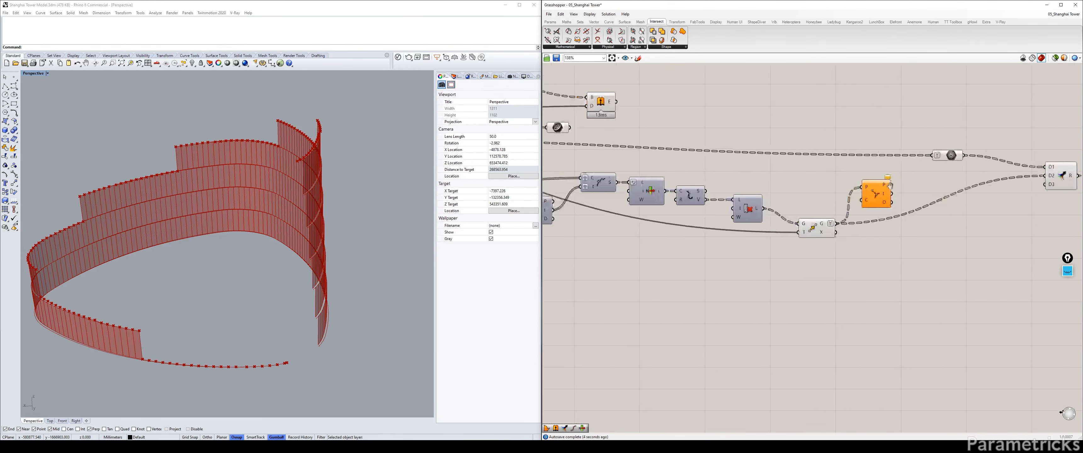
right_click_drag(889, 185, 967, 185)
left_click_drag(639, 127, 826, 170)
Graft and simplify the new Curve parameter holding the floor curves
right_click(826, 171)
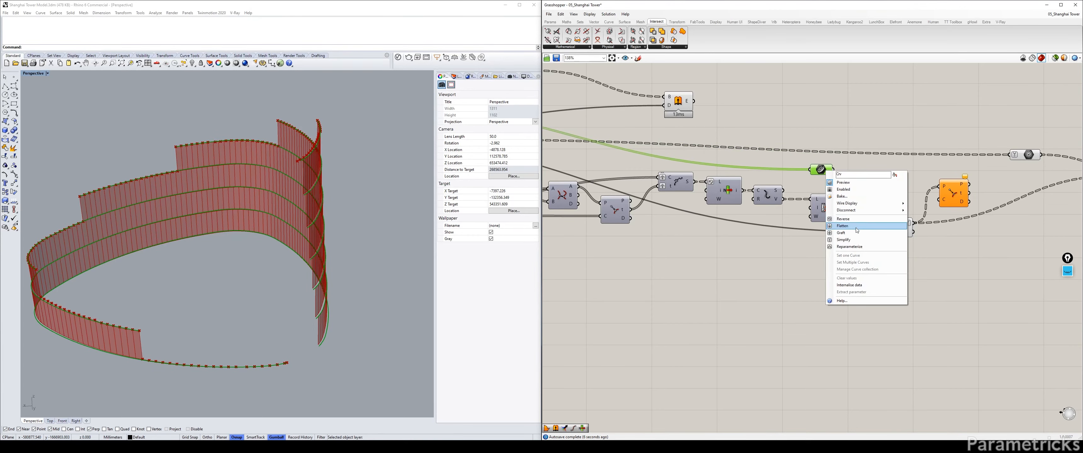
left_click(850, 240)
right_click(824, 170)
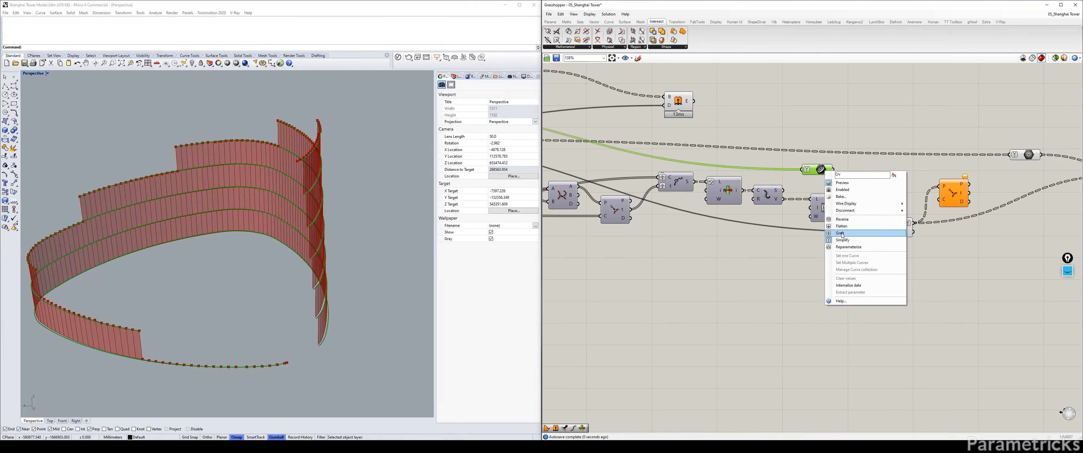
left_click(841, 234)
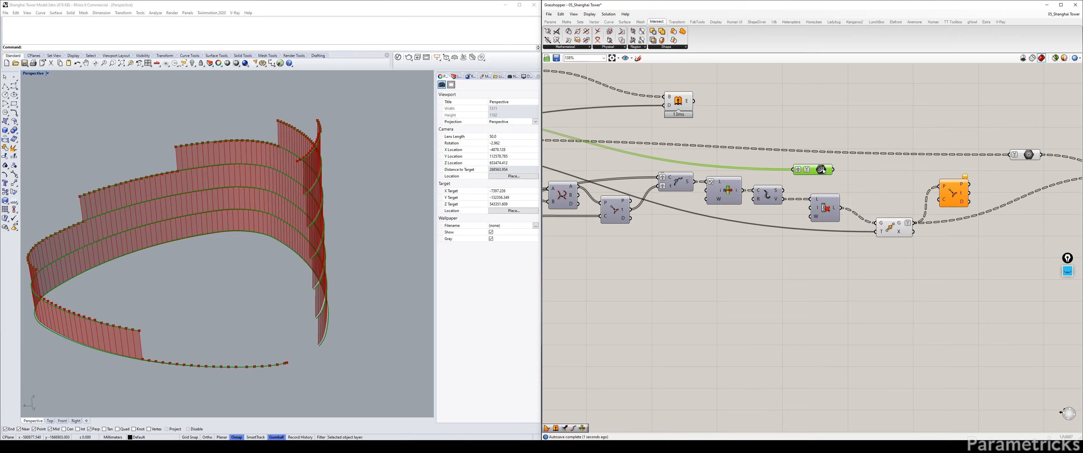
right_click(824, 170)
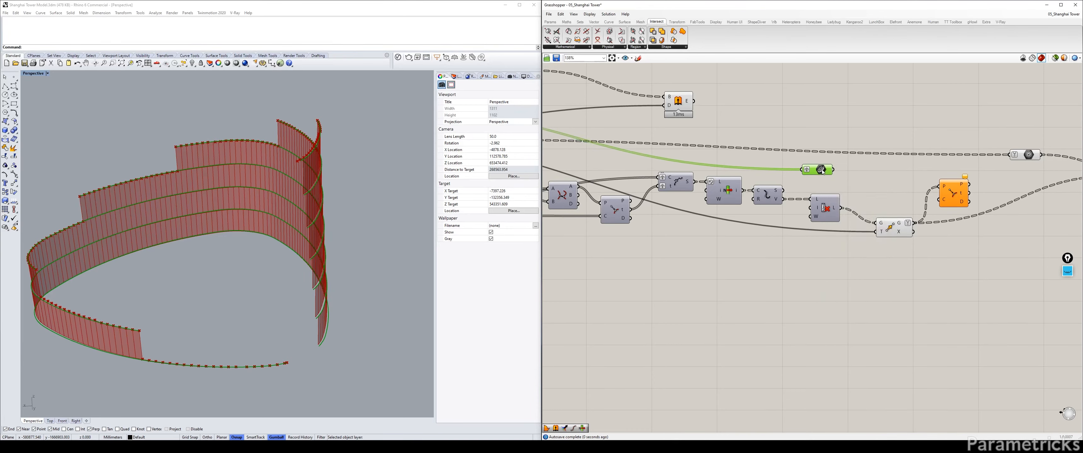
right_click(821, 170)
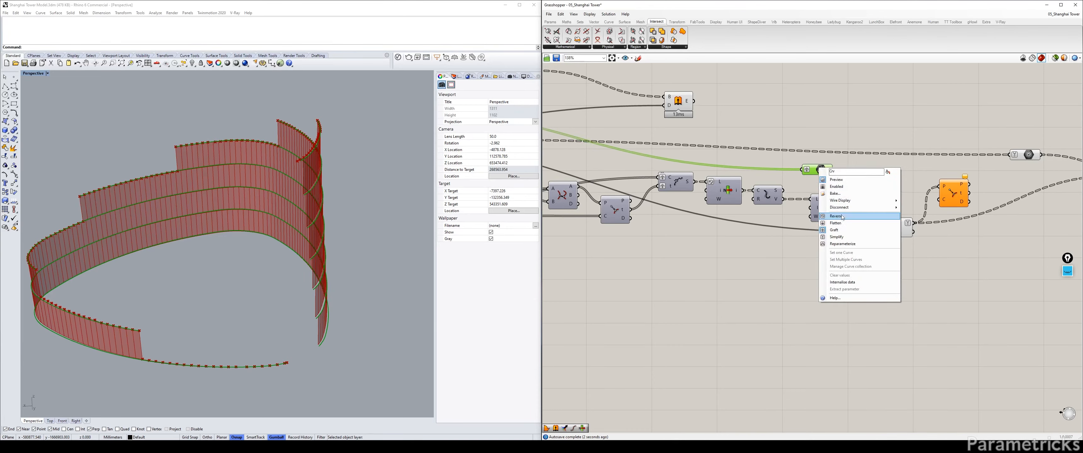
left_click(850, 236)
Feed the Curve parameter into the Curve Closest Point's curve input, and highlight the resulting closest points
right_click_drag(905, 229, 767, 217)
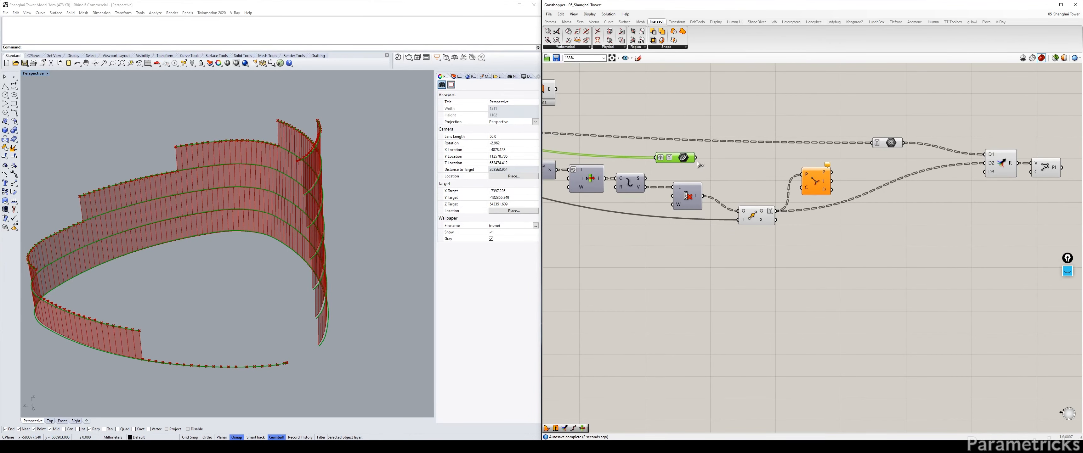
left_click_drag(696, 158, 803, 189)
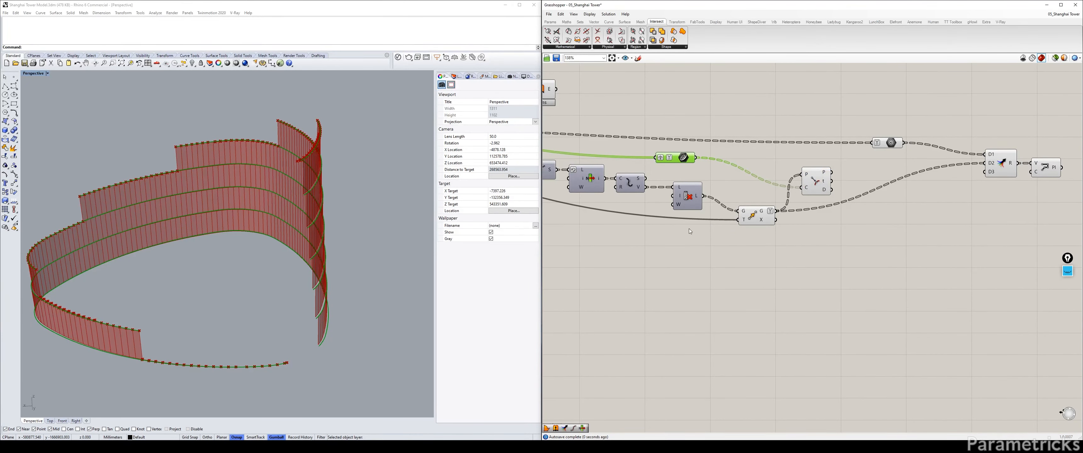
left_click(816, 181)
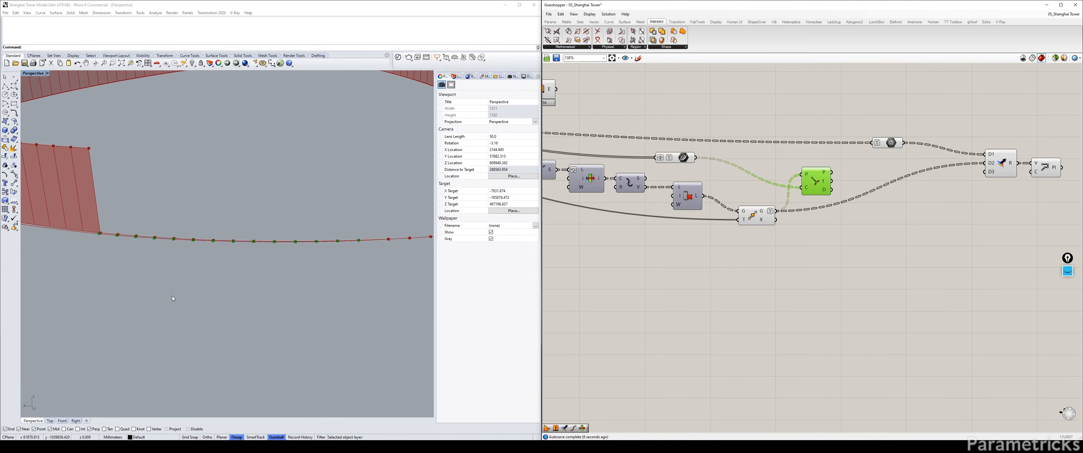
Add a two-point Line component near the Curve Closest Point, and hide the preview of the floor-curve Curve parameter
right_click_drag(860, 245, 776, 263)
double_click(793, 262)
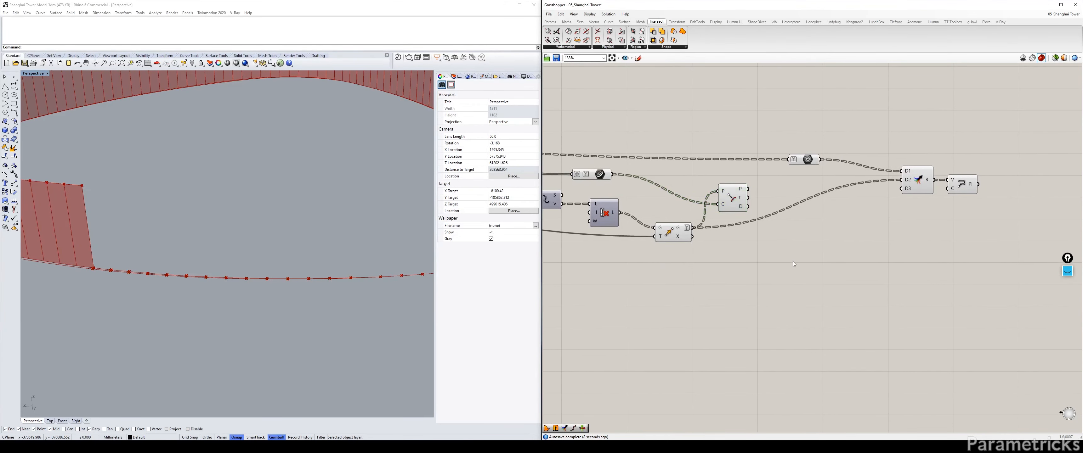
type("line")
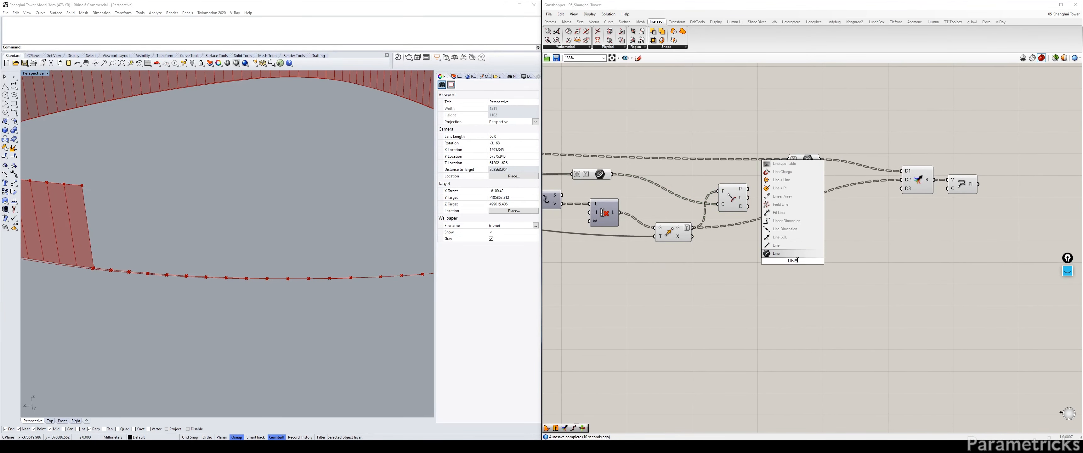
left_click(791, 248)
left_click_drag(736, 200, 713, 190)
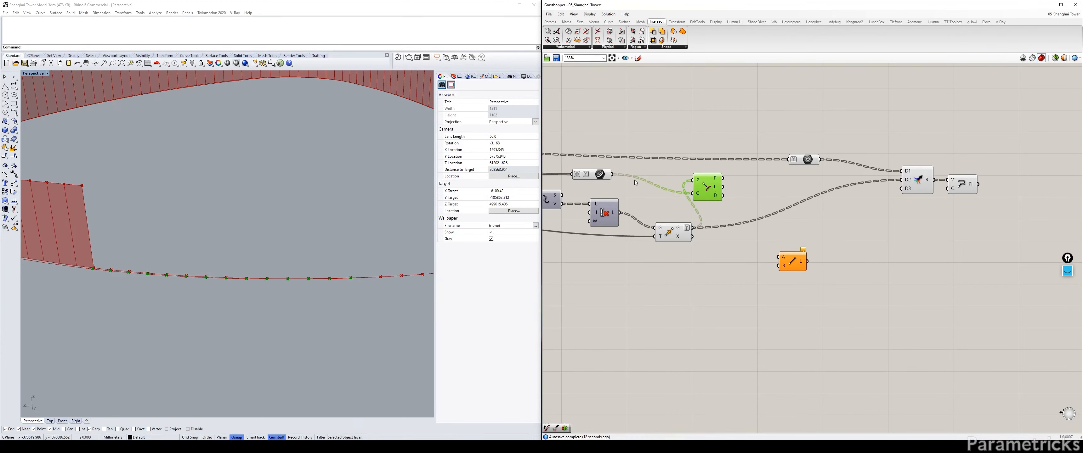
left_click(595, 174)
left_click_drag(792, 261, 734, 218)
Connect the moved points to the Line's A input and the closest points to its B input, tidying the component layout
left_click_drag(767, 192, 793, 236)
left_click_drag(729, 222, 739, 250)
left_click_drag(678, 231, 672, 221)
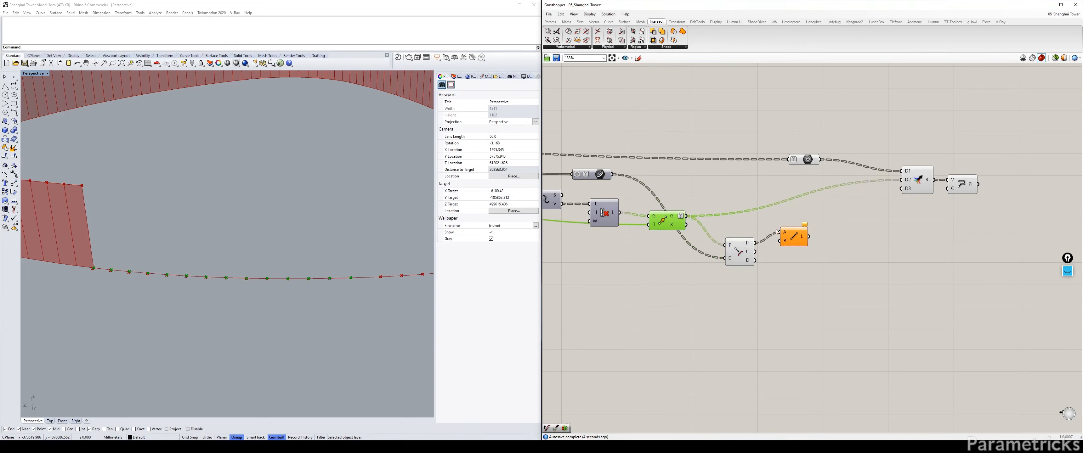
left_click_drag(686, 216, 736, 254)
left_click(783, 242)
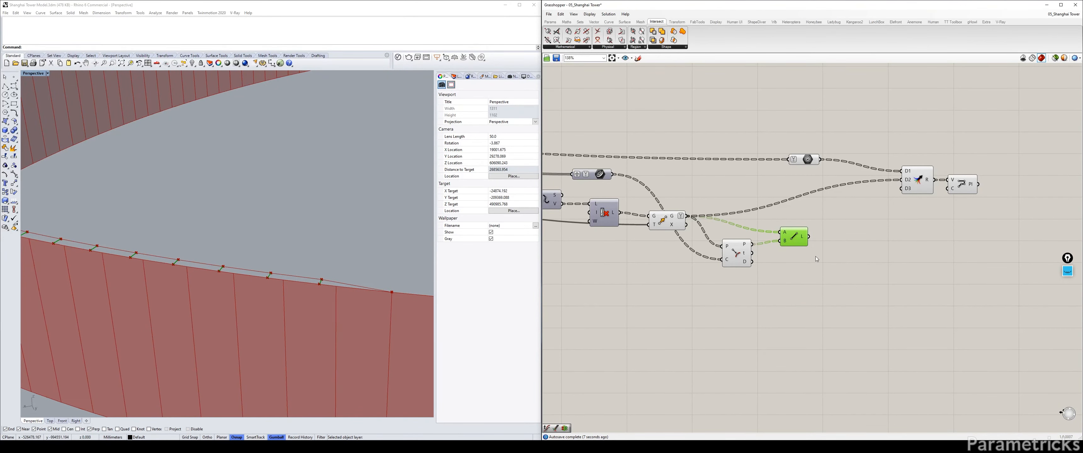
left_click_drag(796, 239, 792, 235)
Add an Evaluate Curve component fed by the Line, and reparameterize its curve input
double_click(835, 248)
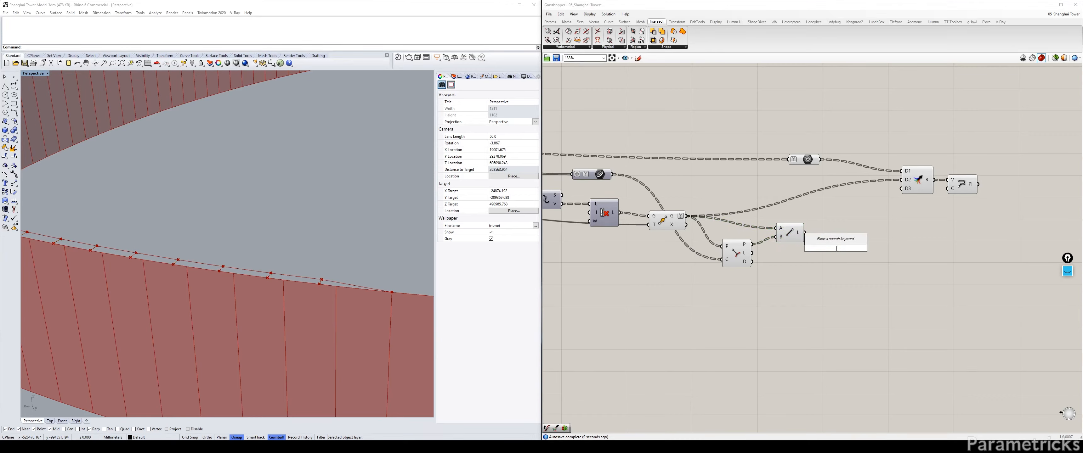
type("CRV")
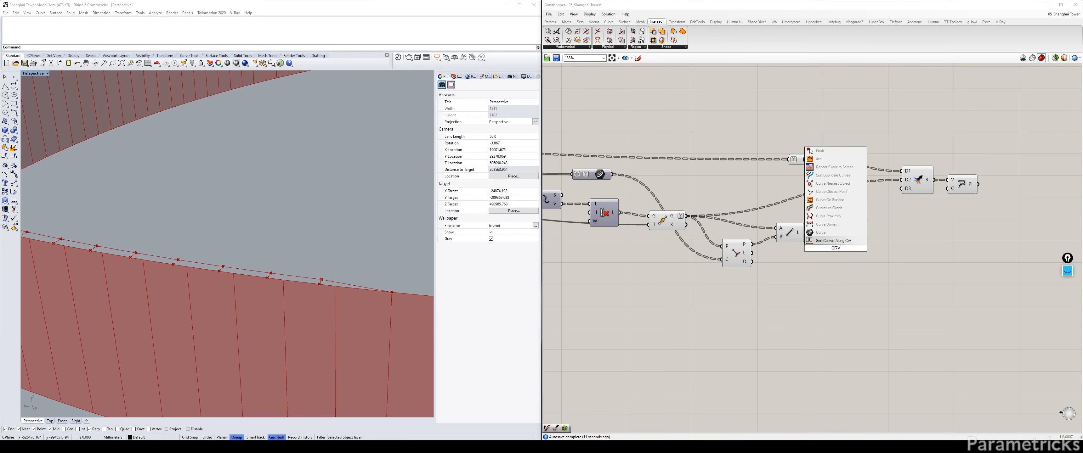
key("Up")
key("Up")
key("Up")
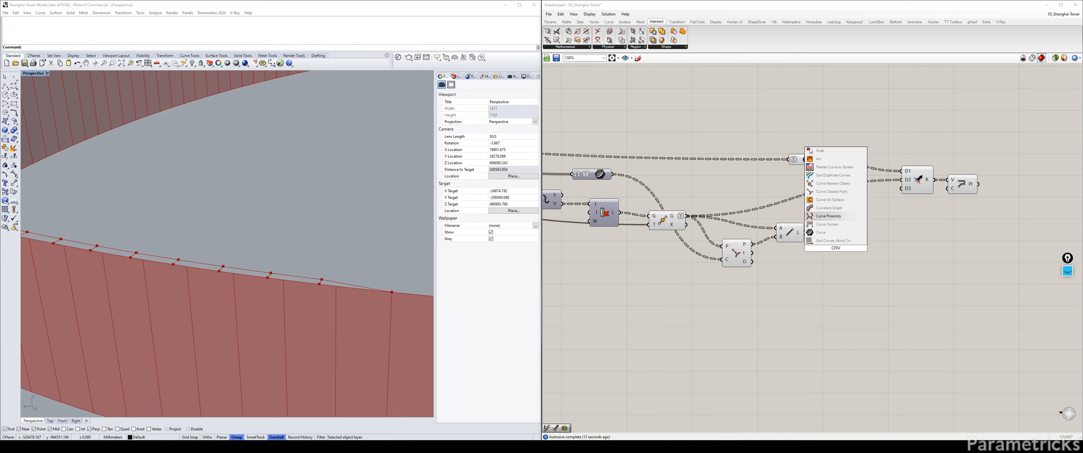
type("EVAL")
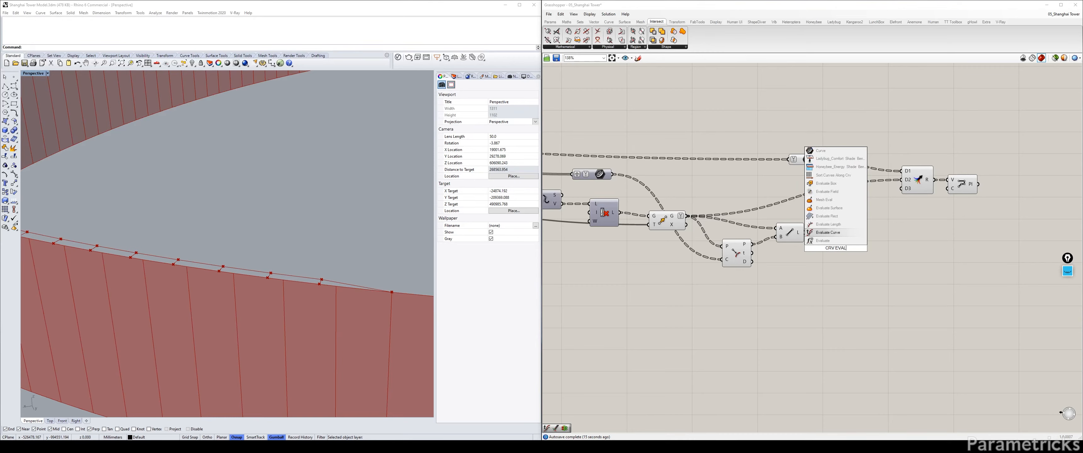
key("Return")
left_click_drag(805, 233, 851, 237)
right_click(826, 241)
left_click(857, 308)
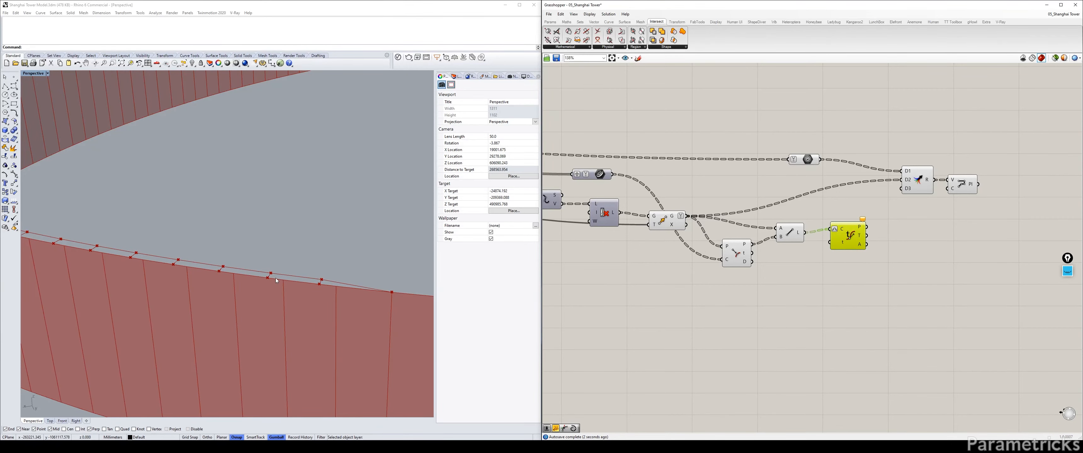
right_click_drag(324, 285, 349, 284, "shift")
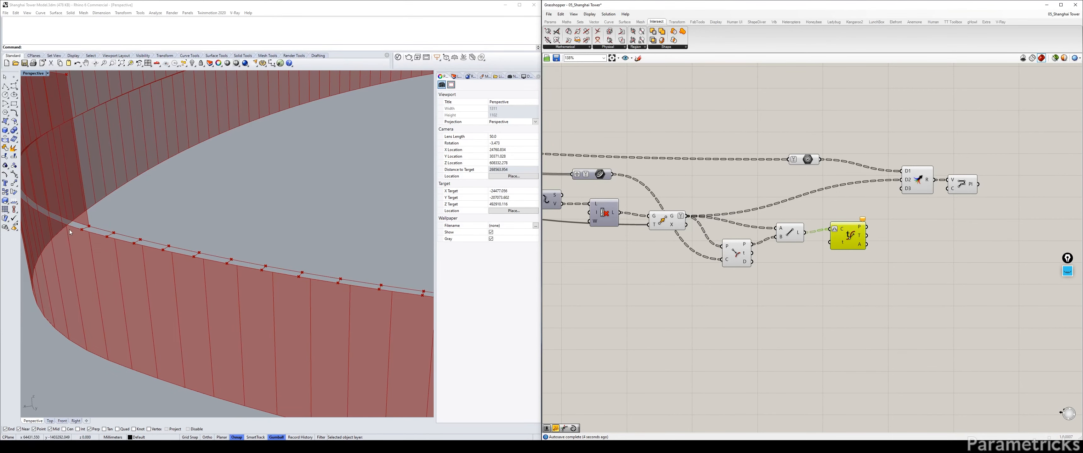